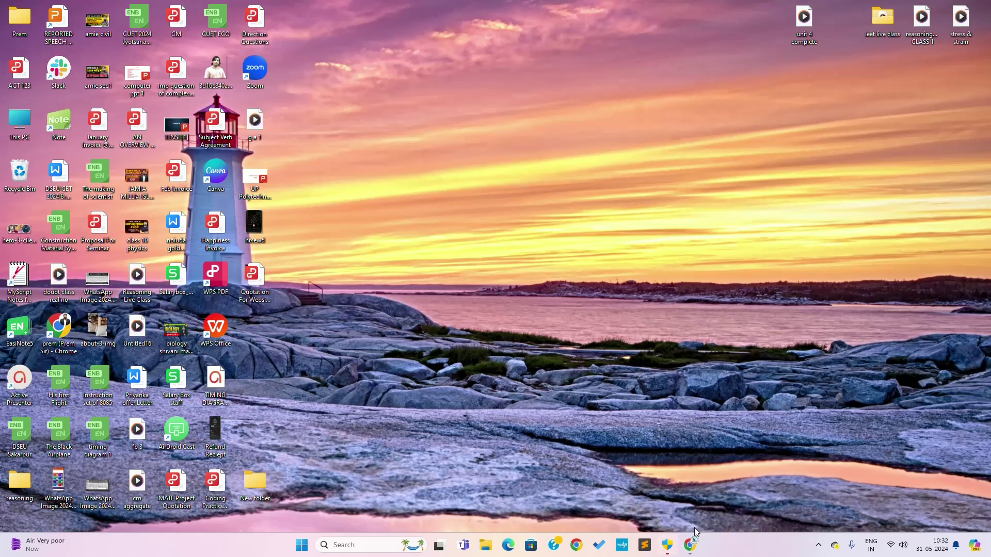
# Restore the Chrome window with the Gmail inbox and open a new tab on the Google start page.
pyautogui.click(692, 552)
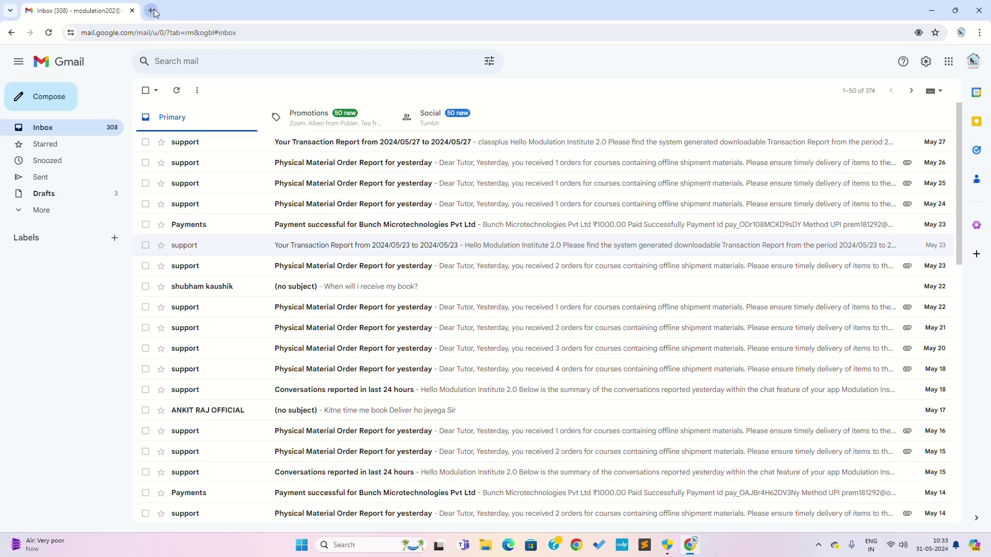
pyautogui.click(151, 10)
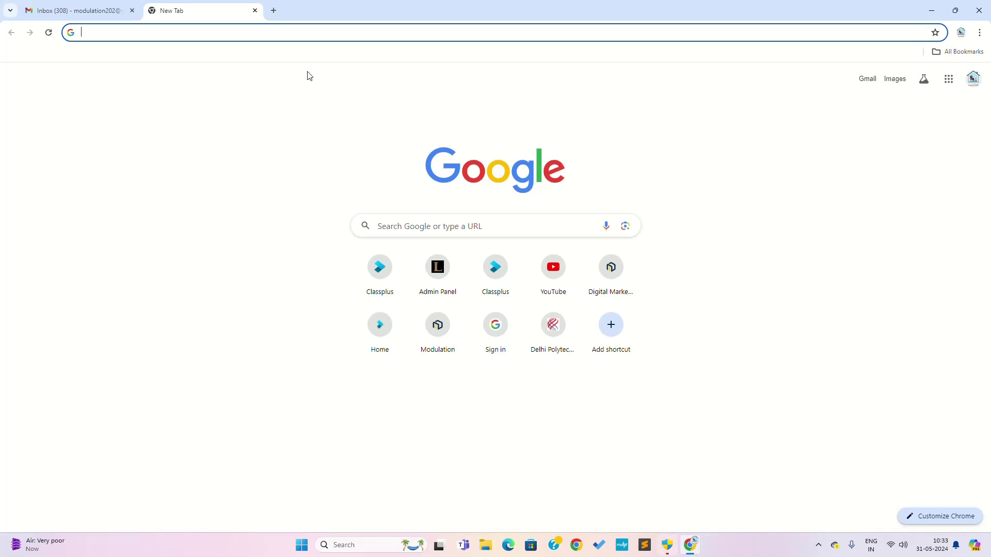
# Search for 'dseu', go to the official DSEU website and open the Admission 2024-25 registration notice.
pyautogui.write('dseu')
pyautogui.press('Return')
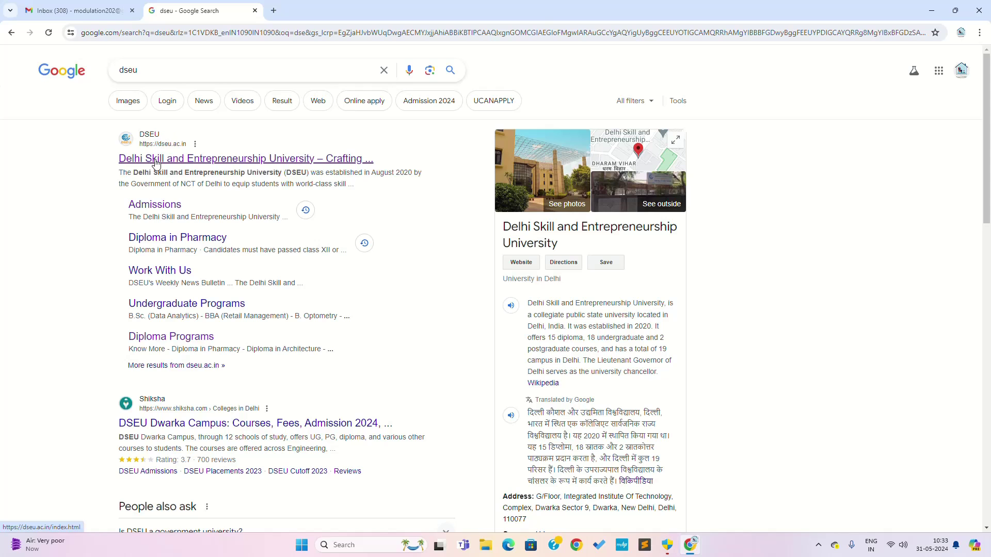
pyautogui.click(156, 161)
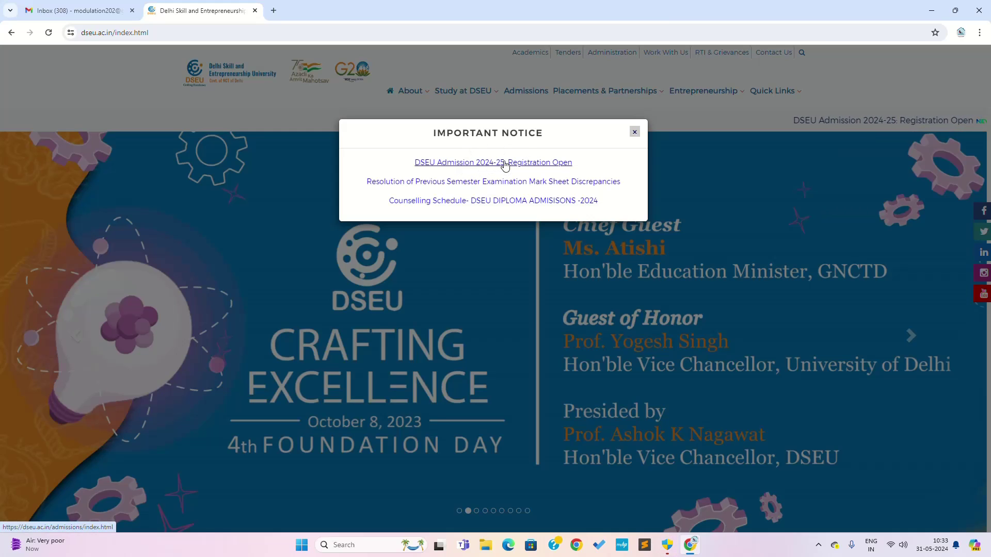
pyautogui.click(517, 164)
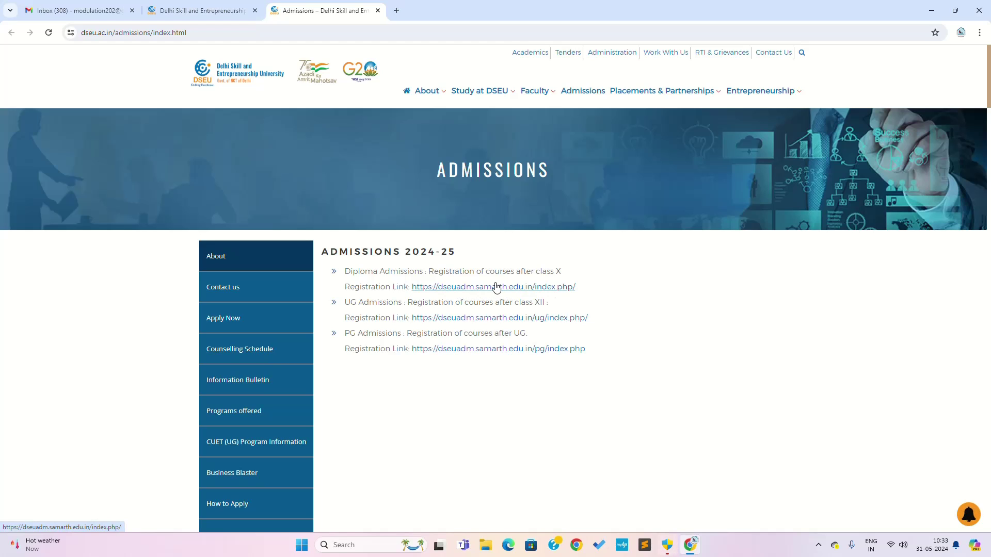
# Follow the Diploma admissions link to the dseuadm.samarth.edu.in portal and check its URL.
pyautogui.click(494, 287)
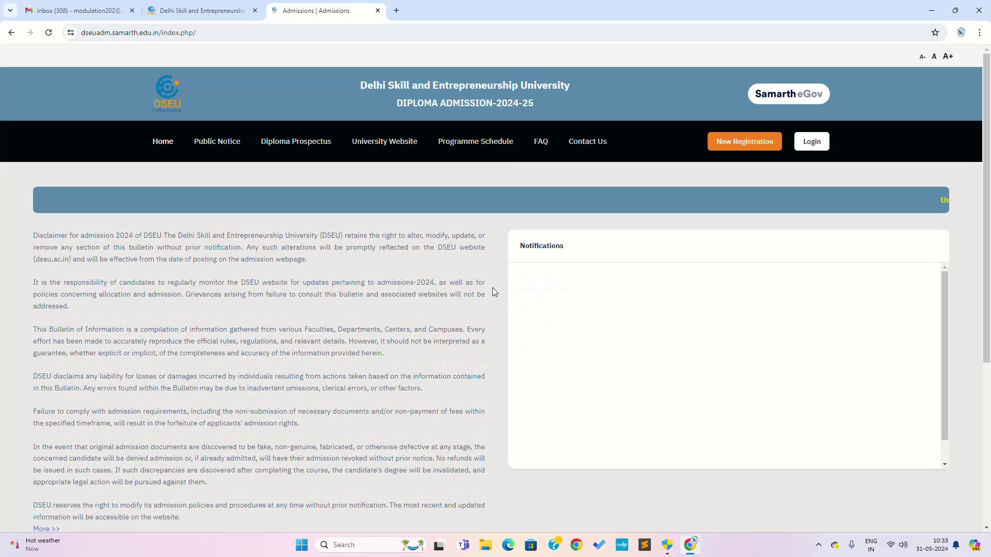
pyautogui.click(209, 34)
pyautogui.click(208, 34)
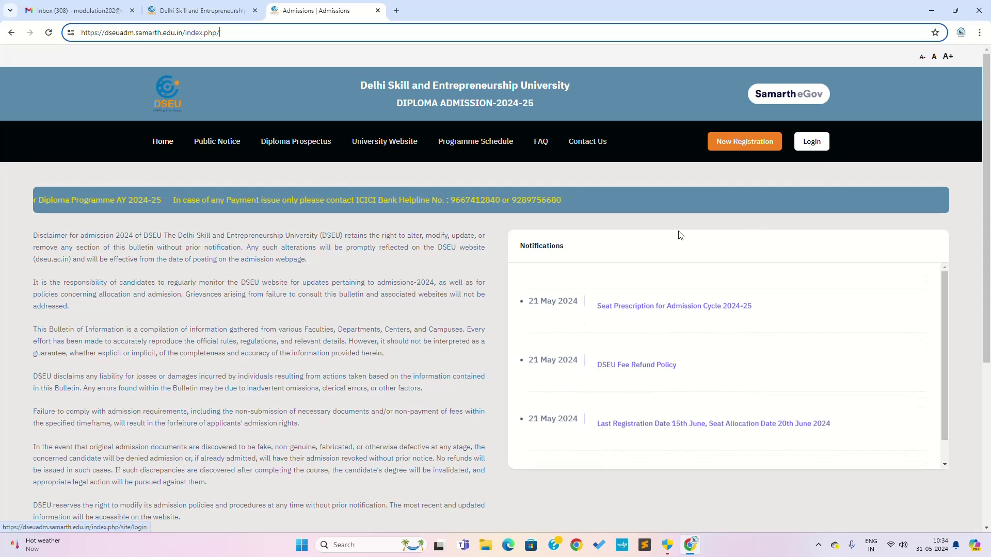
# Start a New Registration and scroll through the registration form and instructions.
pyautogui.click(738, 147)
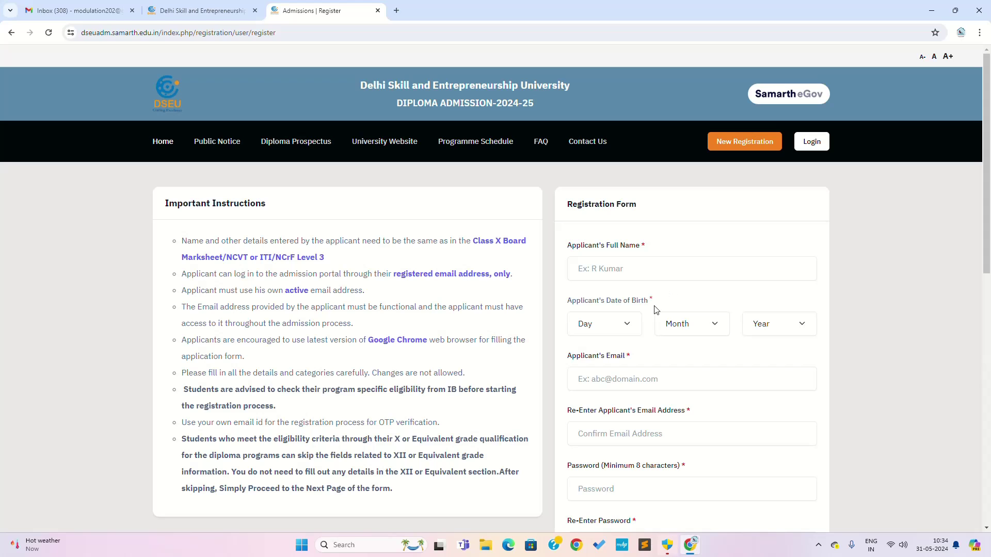
pyautogui.scroll(-3, 658, 310)
pyautogui.scroll(2, 661, 312)
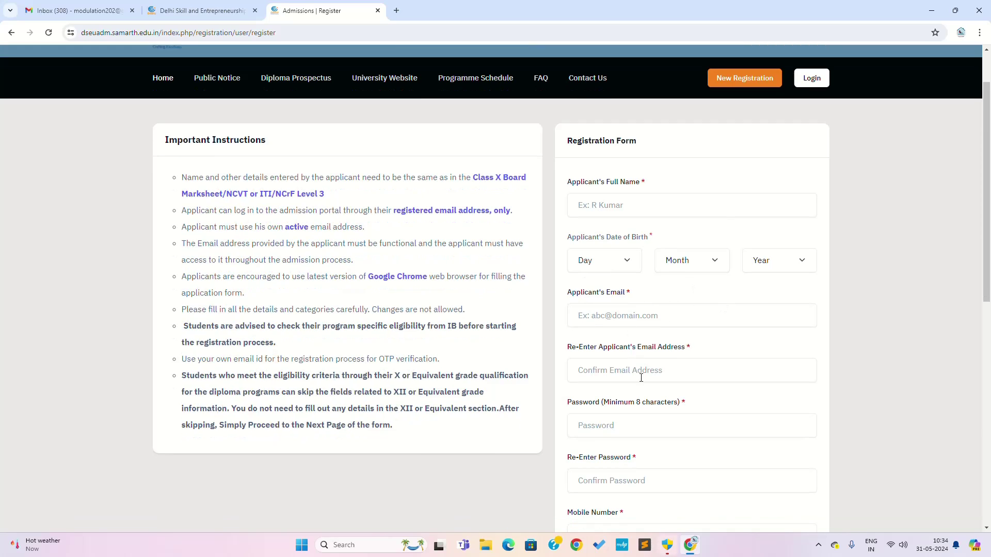
pyautogui.scroll(-2, 632, 341)
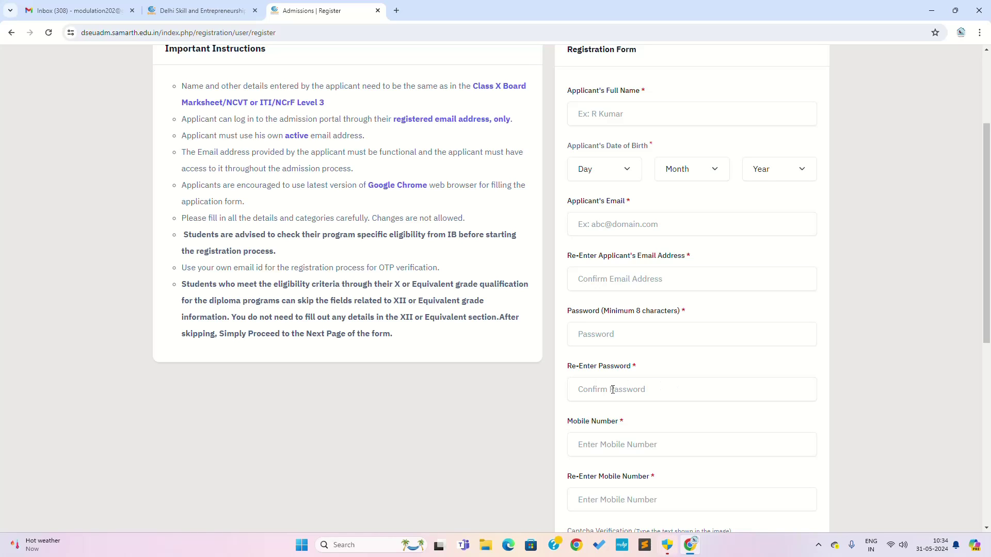
pyautogui.scroll(-2, 613, 390)
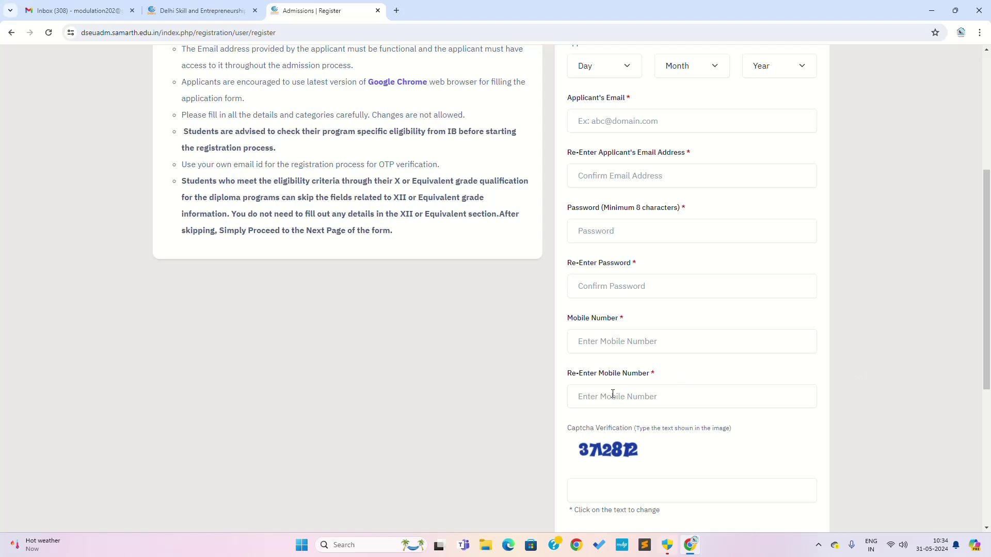
pyautogui.scroll(-2, 639, 427)
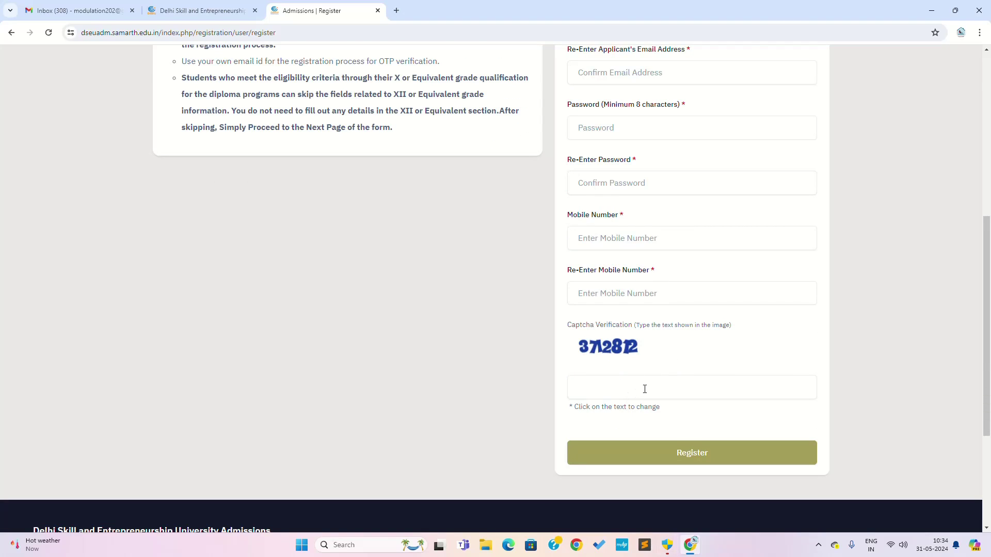
pyautogui.scroll(4, 644, 390)
pyautogui.scroll(2, 626, 369)
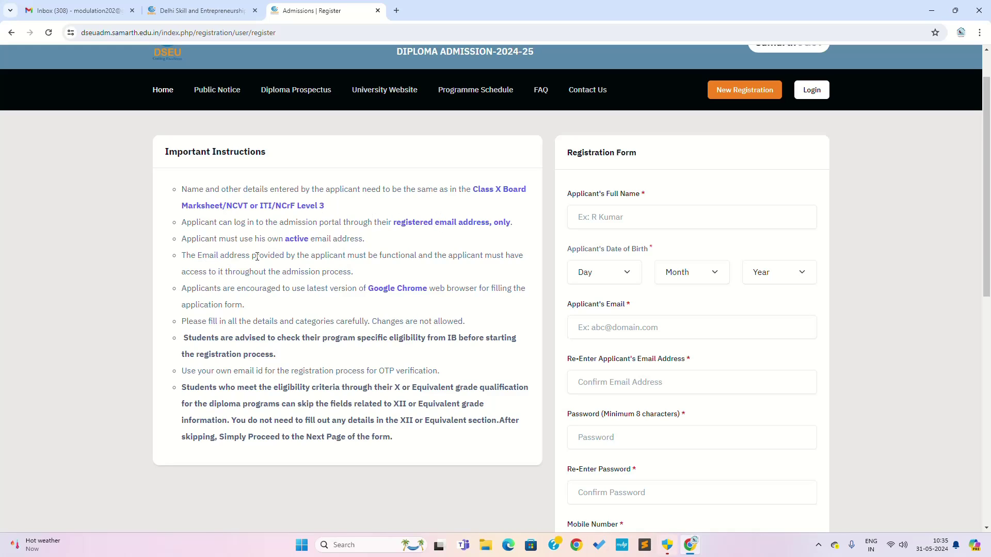
# Highlight the instruction lines about a functional email and access throughout admission, then clear them.
pyautogui.moveTo(311, 258); pyautogui.dragTo(536, 258)
pyautogui.moveTo(186, 272); pyautogui.dragTo(349, 268)
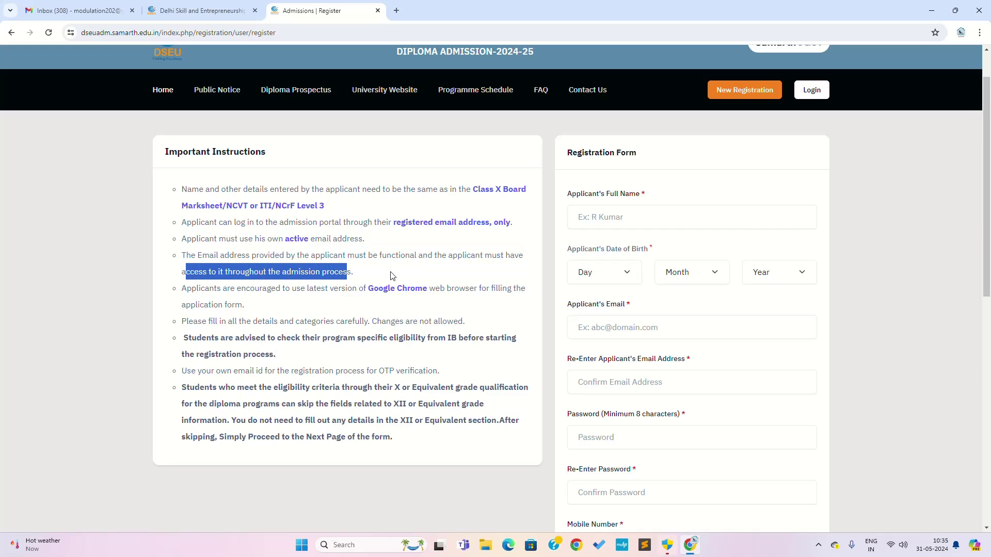
pyautogui.click(377, 269)
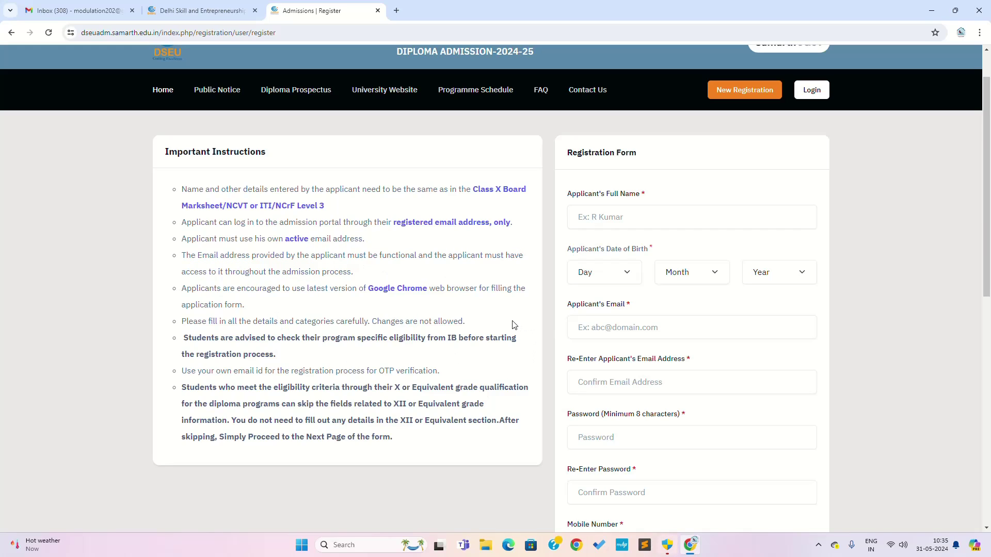
# Enter the applicant's full name and set the birth date to 01 January with the birth year.
pyautogui.click(721, 220)
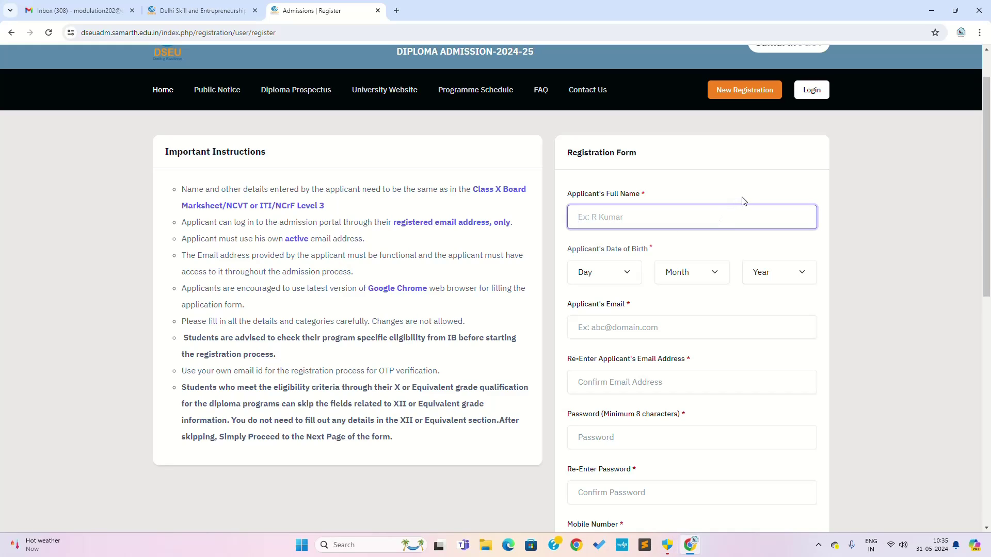
pyautogui.click(604, 272)
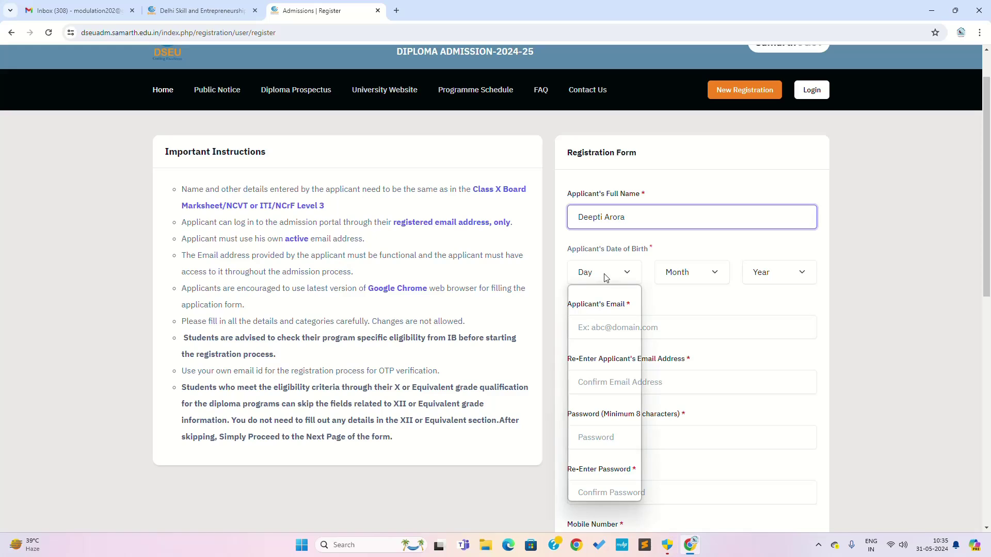
pyautogui.click(606, 305)
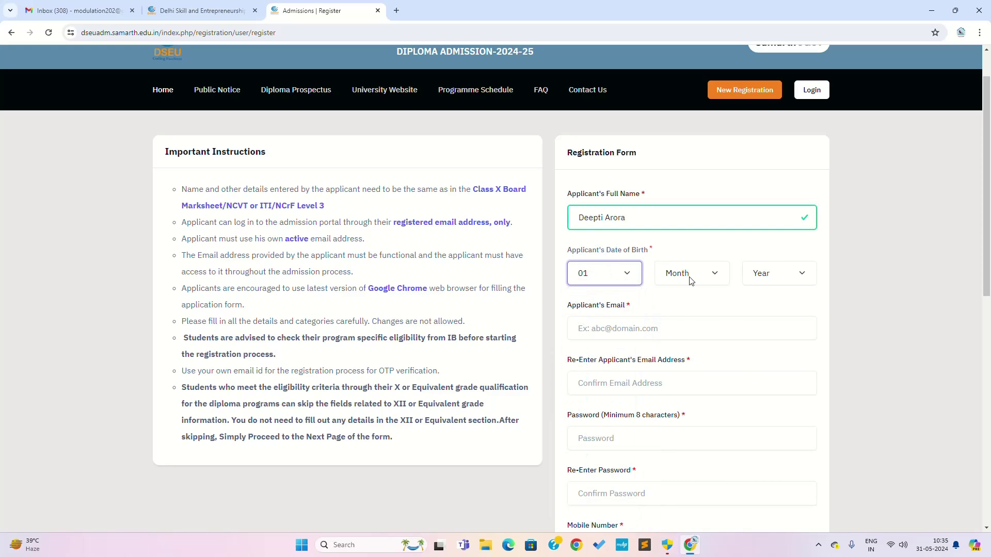
pyautogui.click(689, 274)
pyautogui.click(681, 302)
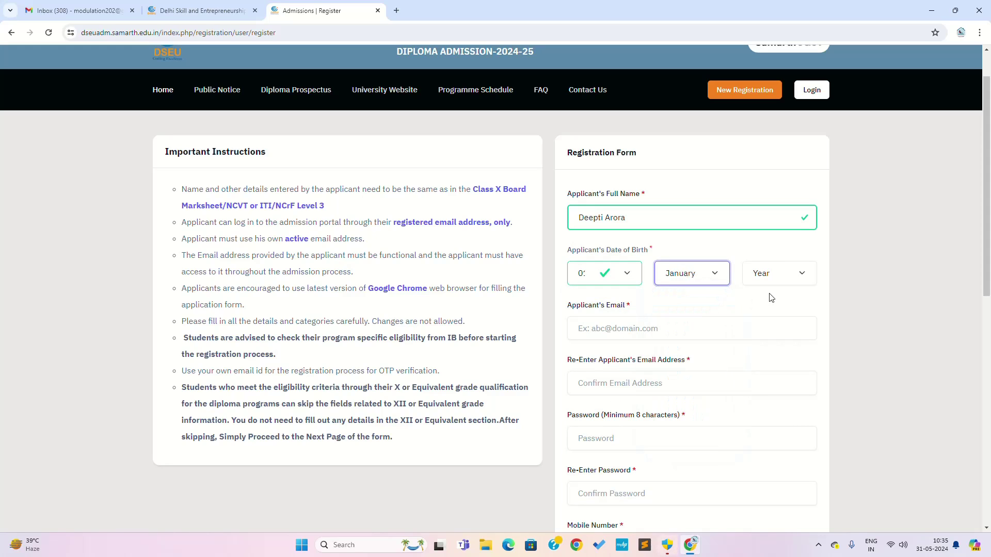
pyautogui.click(772, 274)
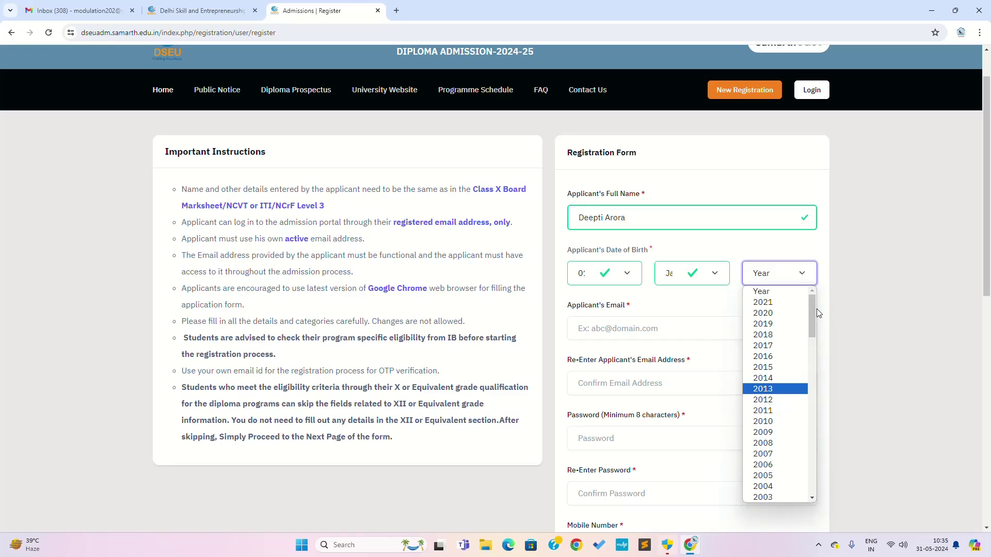
pyautogui.scroll(-4, 807, 340)
pyautogui.moveTo(806, 350); pyautogui.dragTo(812, 337)
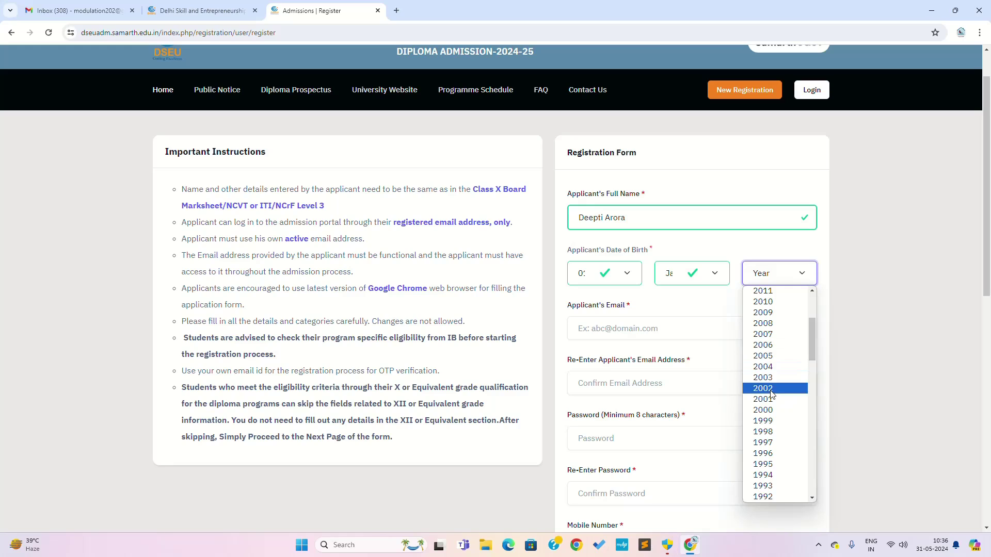
pyautogui.click(764, 410)
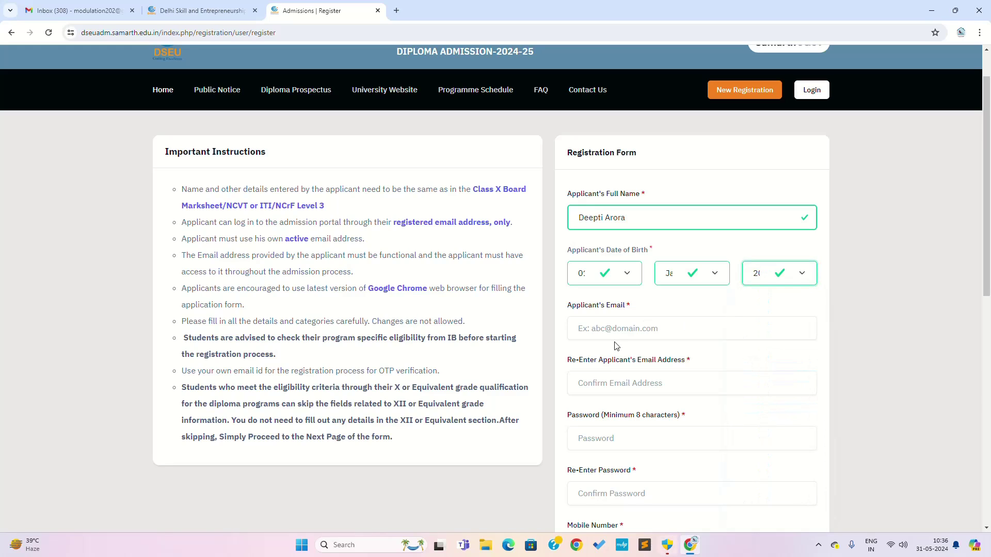
# Enter the applicant's email address and confirm it in the re-enter email field.
pyautogui.click(658, 329)
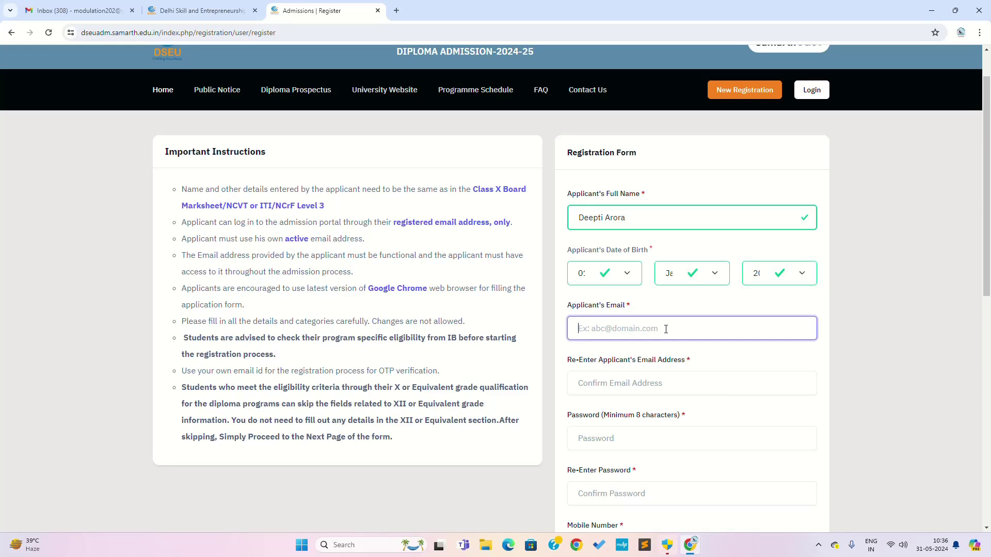
pyautogui.click(599, 387)
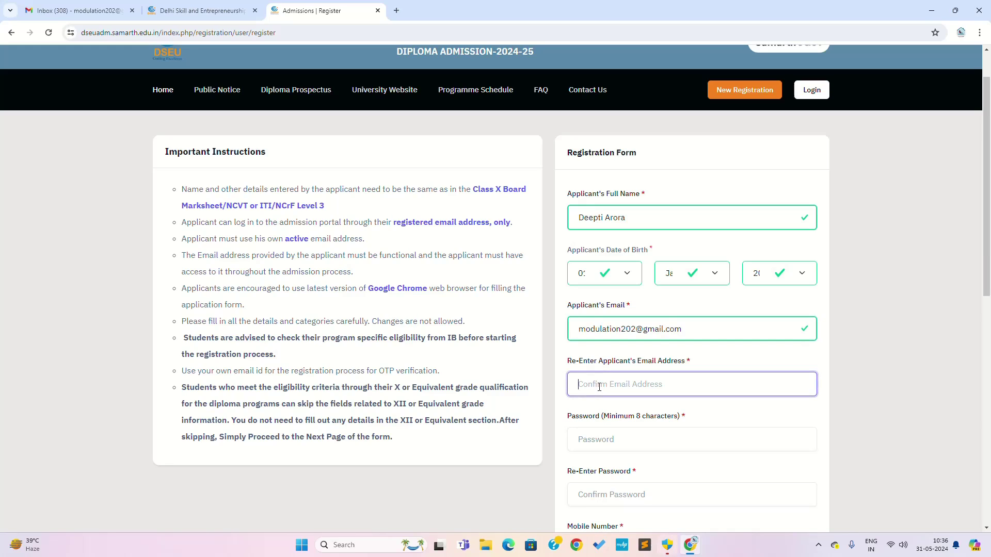
pyautogui.click(629, 441)
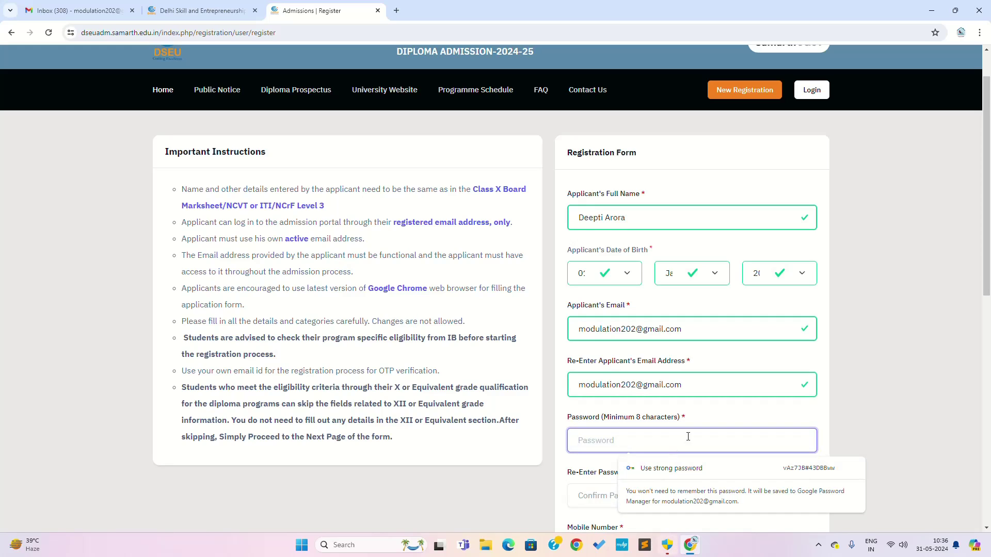
# Type the account password and confirm it, correcting a mistyped character.
pyautogui.scroll(-1, 722, 383)
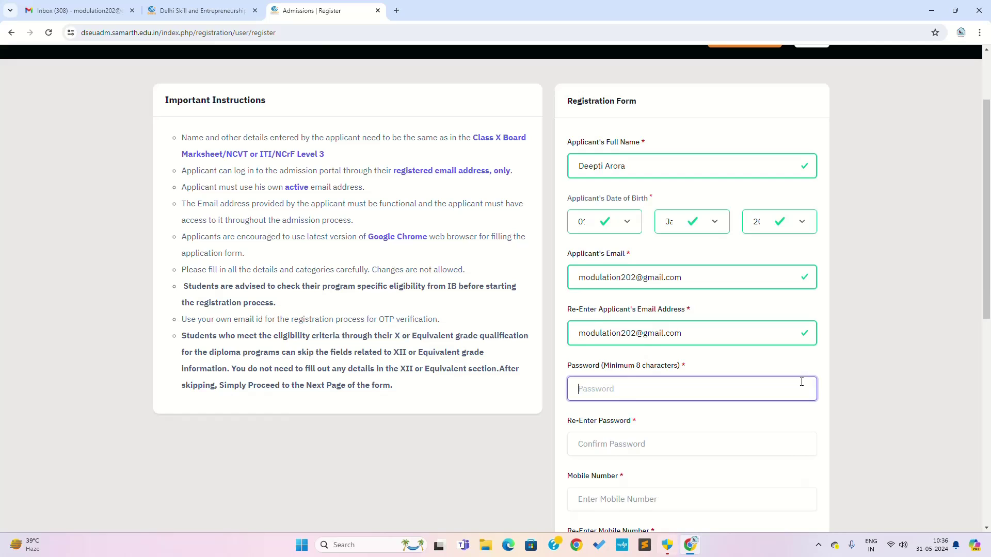
pyautogui.write('D')
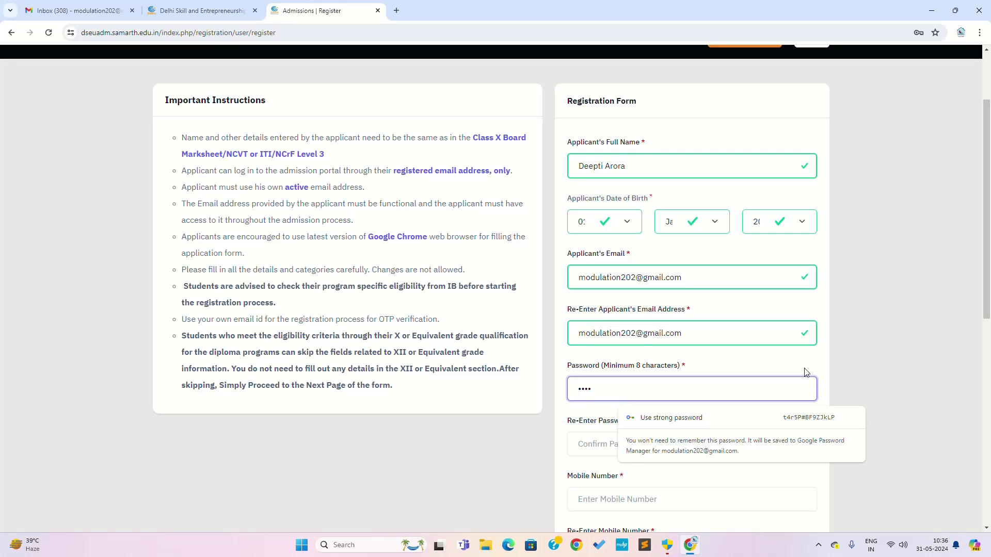
pyautogui.write('•••')
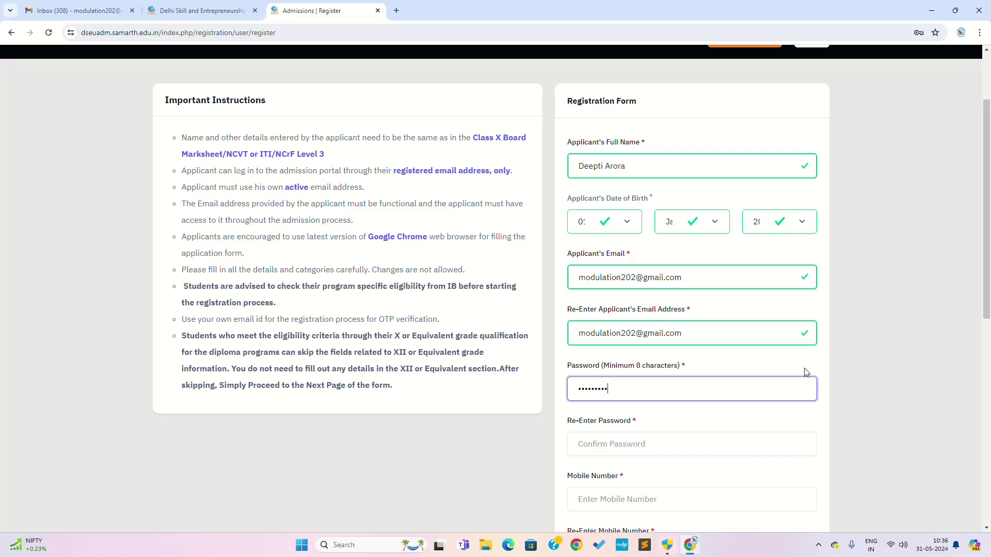
pyautogui.click(676, 442)
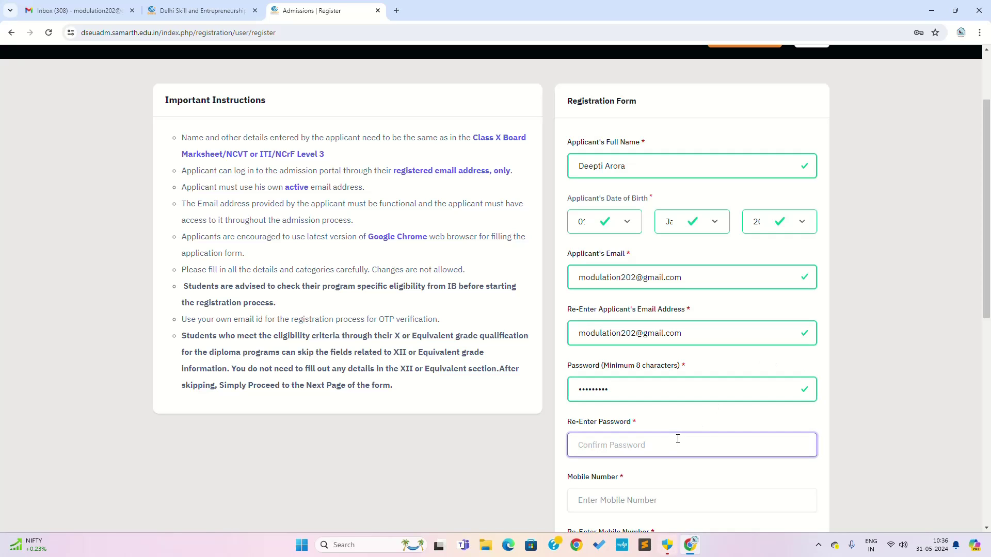
pyautogui.write('•')
pyautogui.press('BackSpace')
pyautogui.write('•')
# Enter the applicant's mobile number and re-enter it to confirm.
pyautogui.scroll(-2, 689, 433)
pyautogui.click(653, 396)
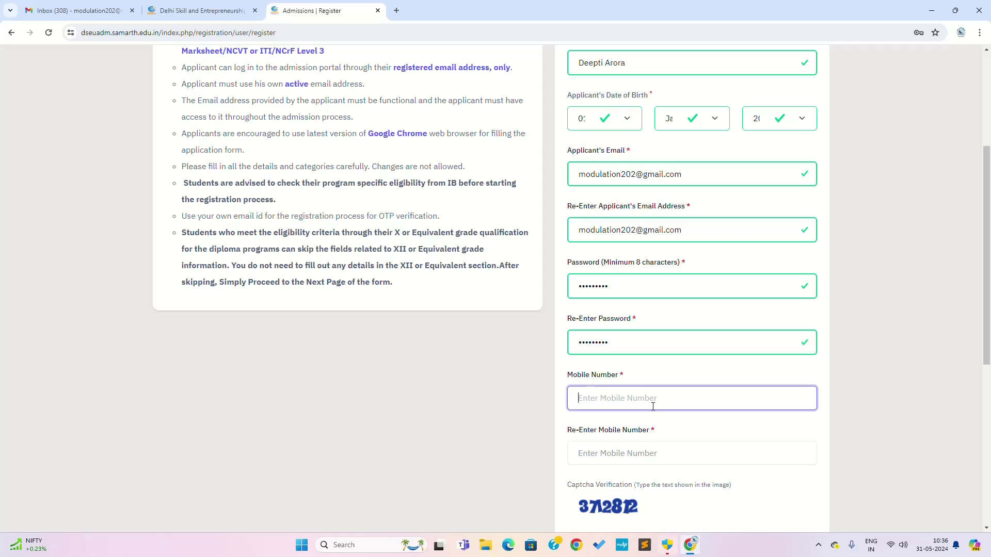
pyautogui.click(646, 461)
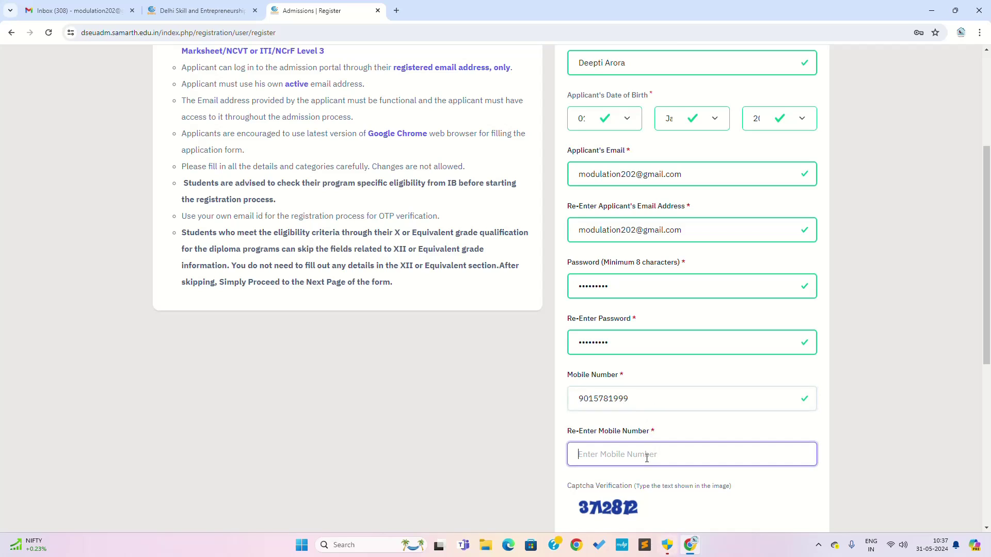
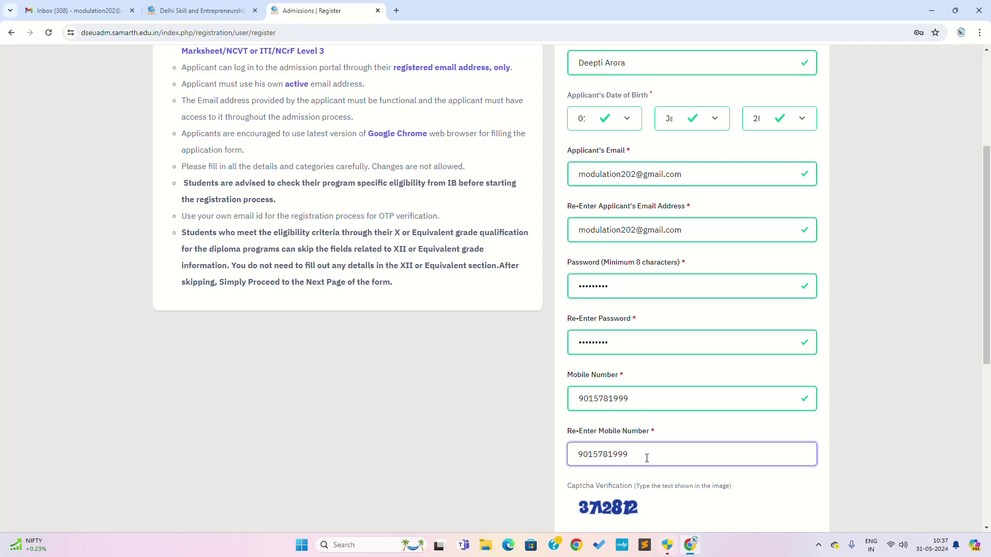
pyautogui.click(755, 475)
# Fill in the registration captcha text shown on the form.
pyautogui.scroll(-4, 755, 472)
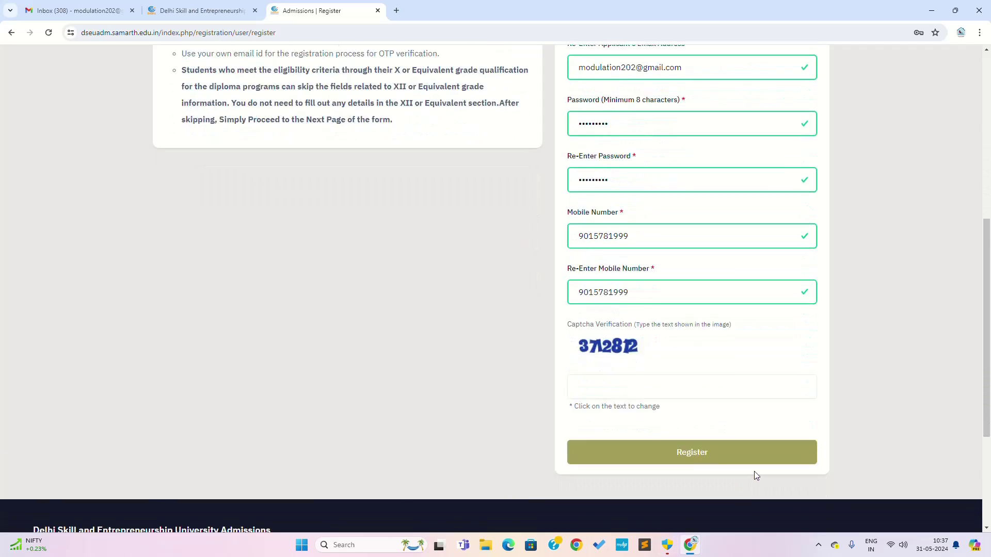
pyautogui.click(636, 353)
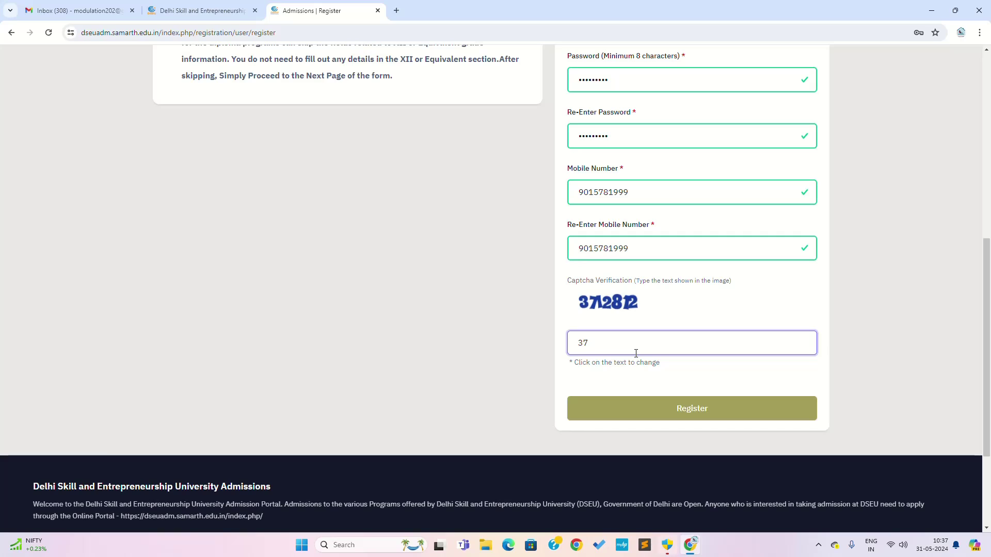
pyautogui.write('3712812')
# Register the account, save the password in Chrome, and switch to the Gmail inbox for the code.
pyautogui.click(685, 413)
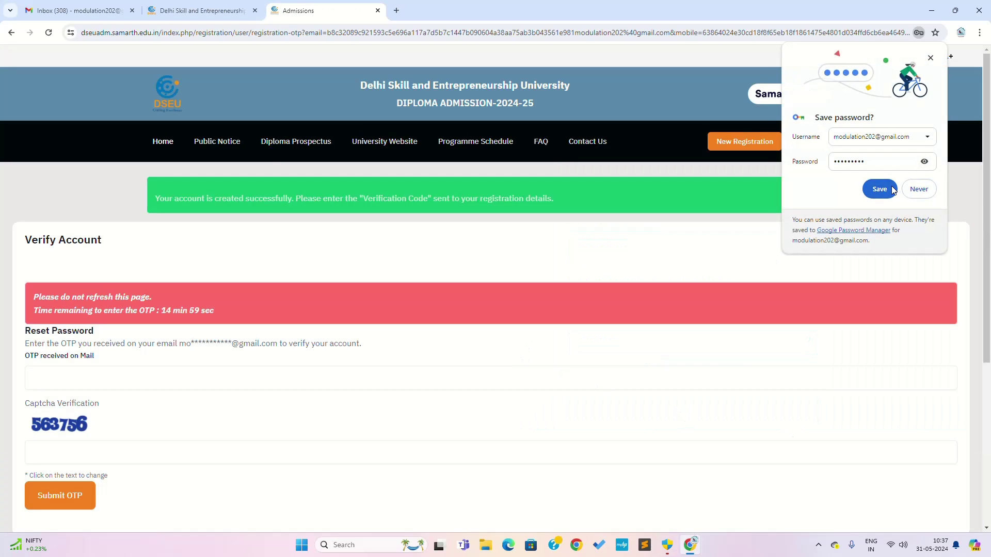
pyautogui.click(893, 190)
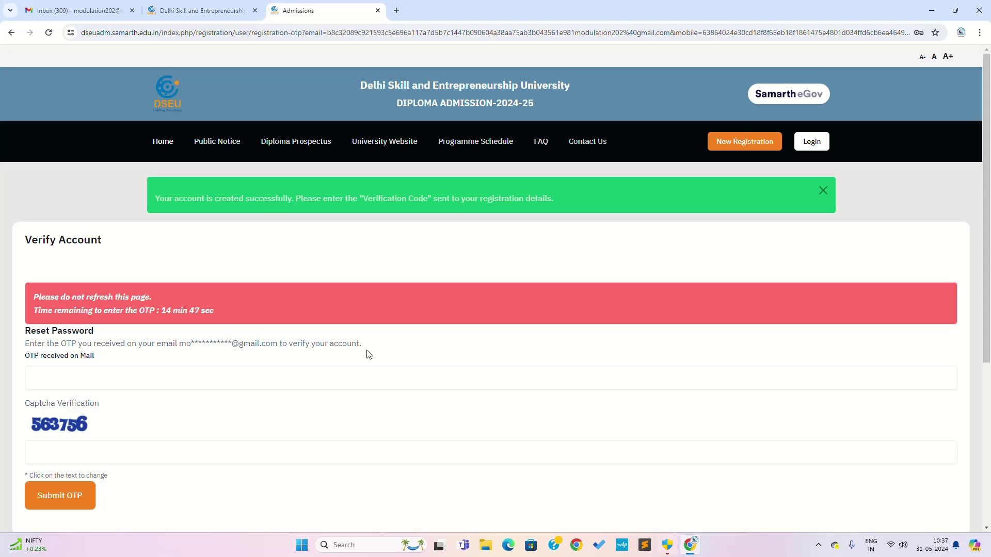
pyautogui.click(78, 10)
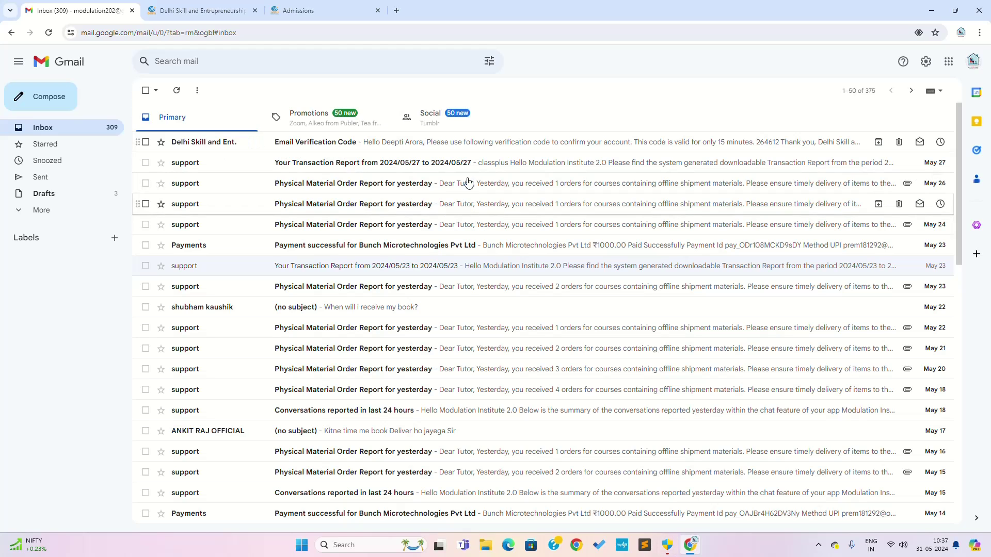
# Copy the code from the Email Verification Code message and select the portal's OTP field.
pyautogui.click(531, 146)
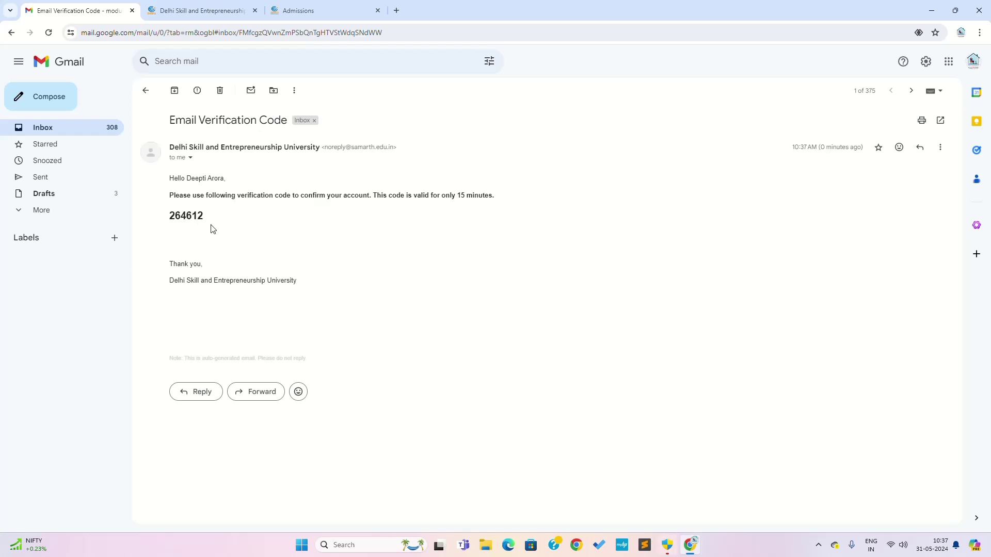
pyautogui.doubleClick(195, 220)
pyautogui.rightClick(183, 217)
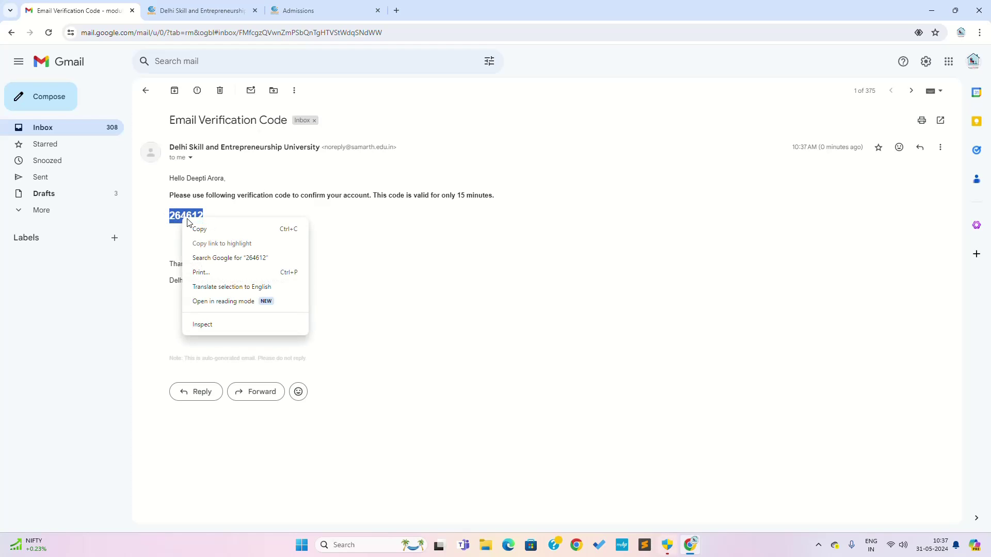
pyautogui.click(200, 228)
pyautogui.click(296, 6)
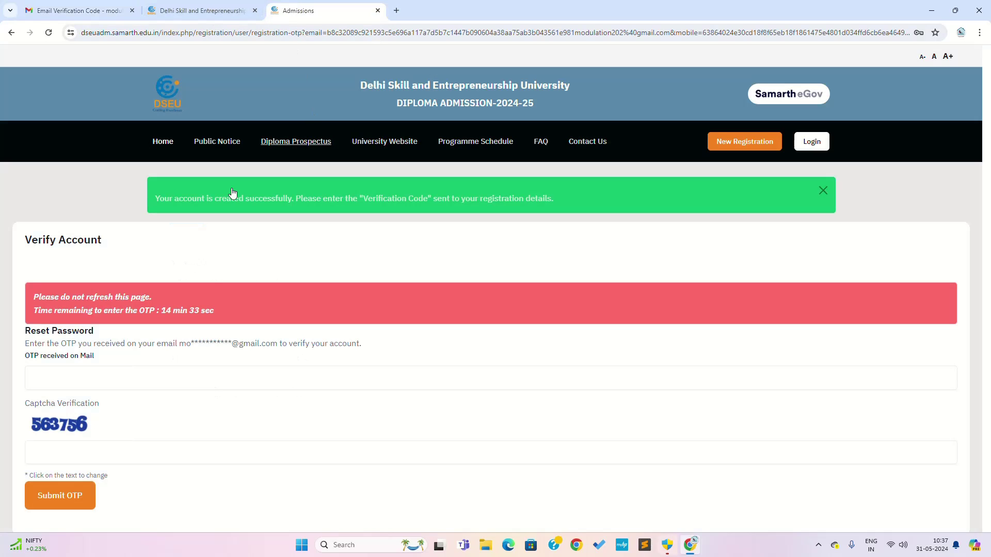
pyautogui.click(114, 374)
# Paste the emailed OTP, enter the verification captcha, and submit to verify the account.
pyautogui.hotkey('ctrl', 'v')
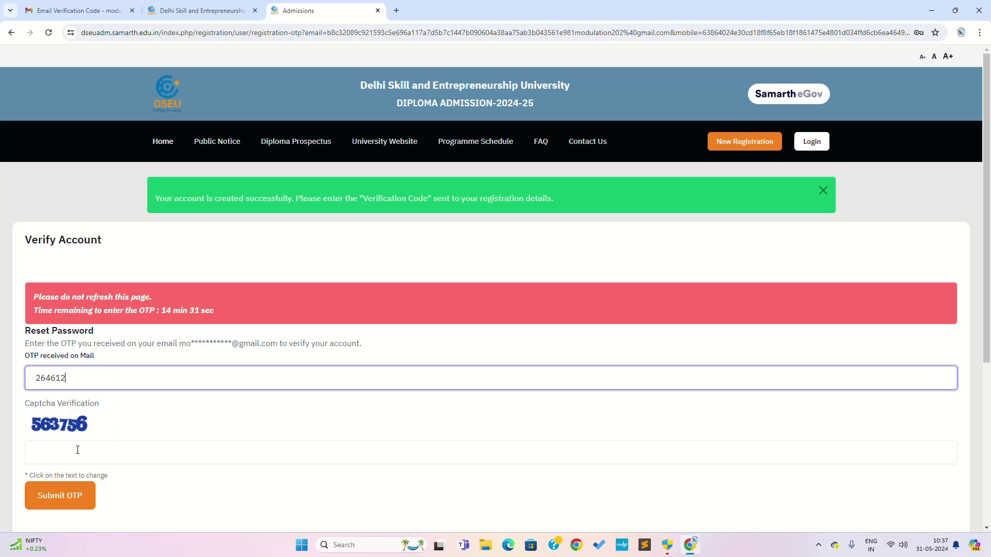
pyautogui.click(69, 453)
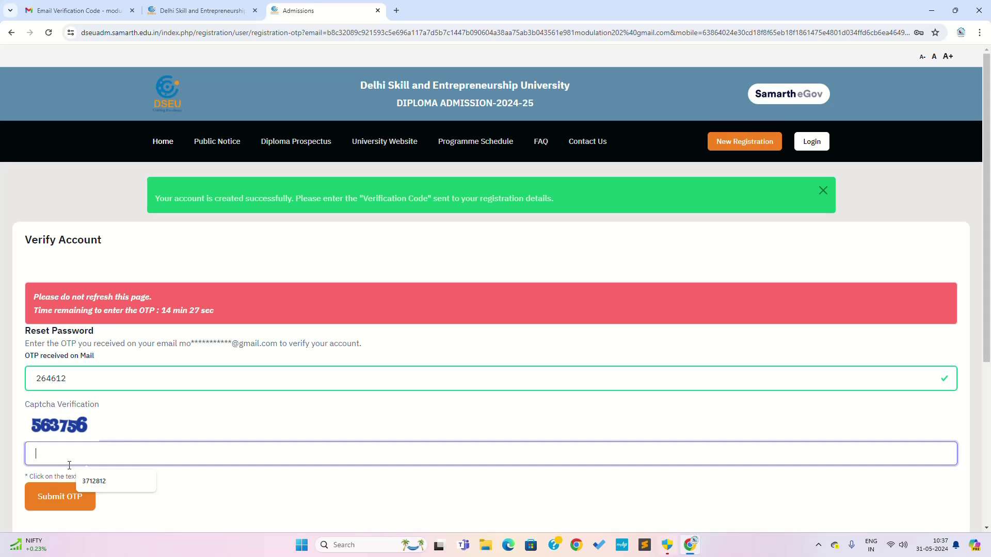
pyautogui.write('56')
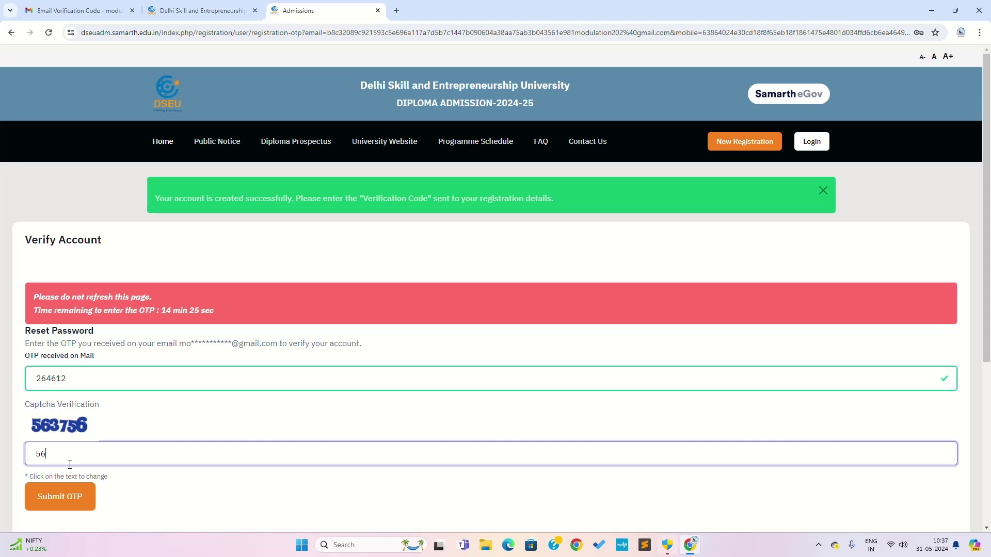
pyautogui.write('3756')
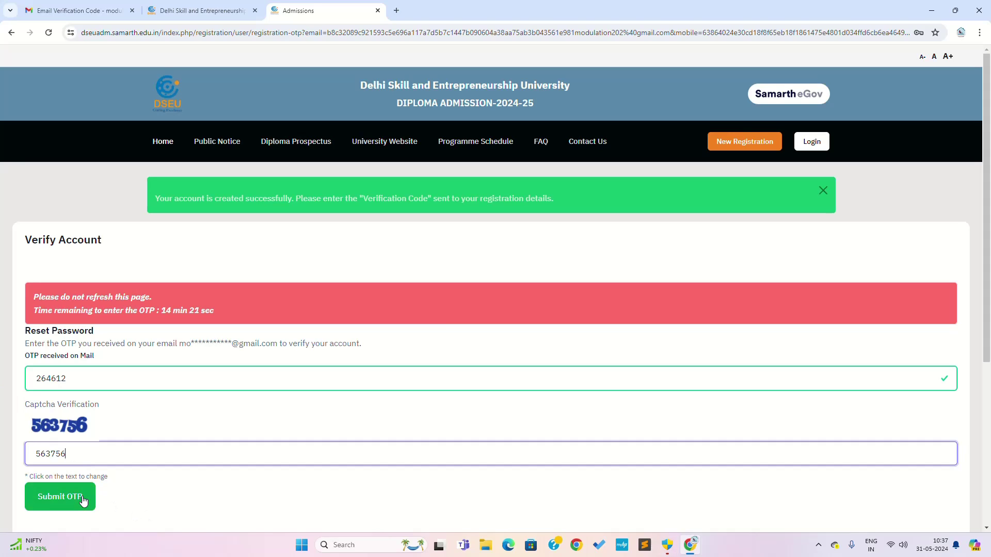
pyautogui.click(82, 498)
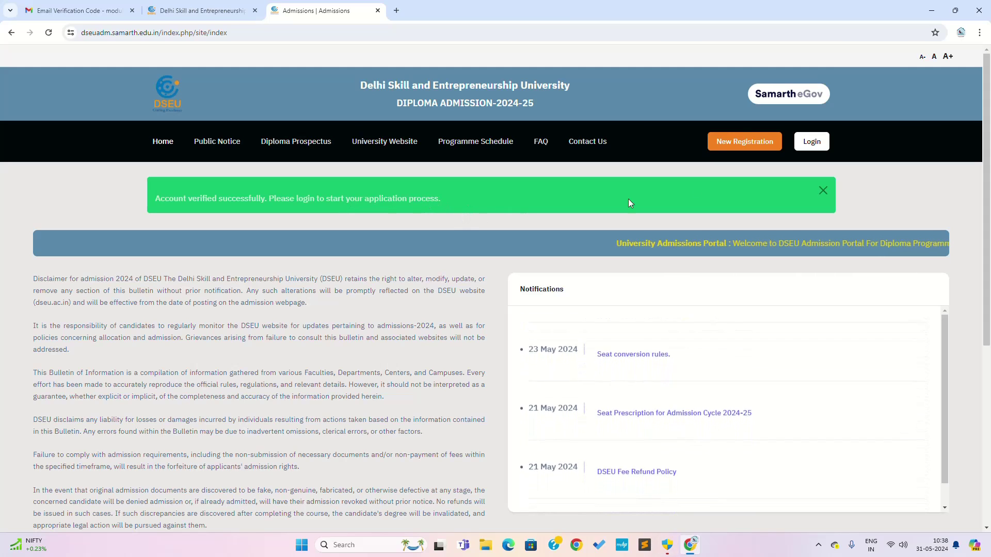
# Log in with the autofilled email and password plus the login captcha to reach the dashboard.
pyautogui.click(818, 148)
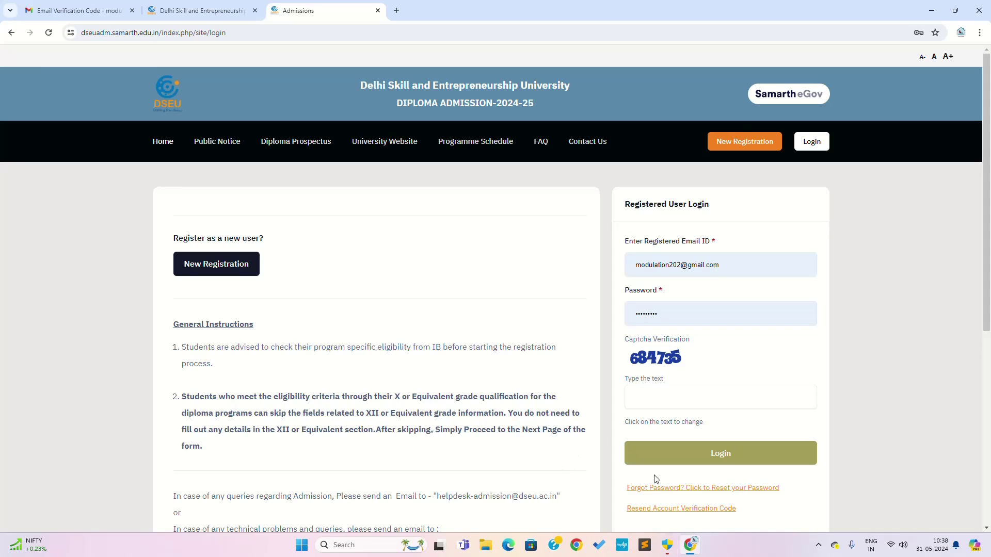
pyautogui.click(667, 400)
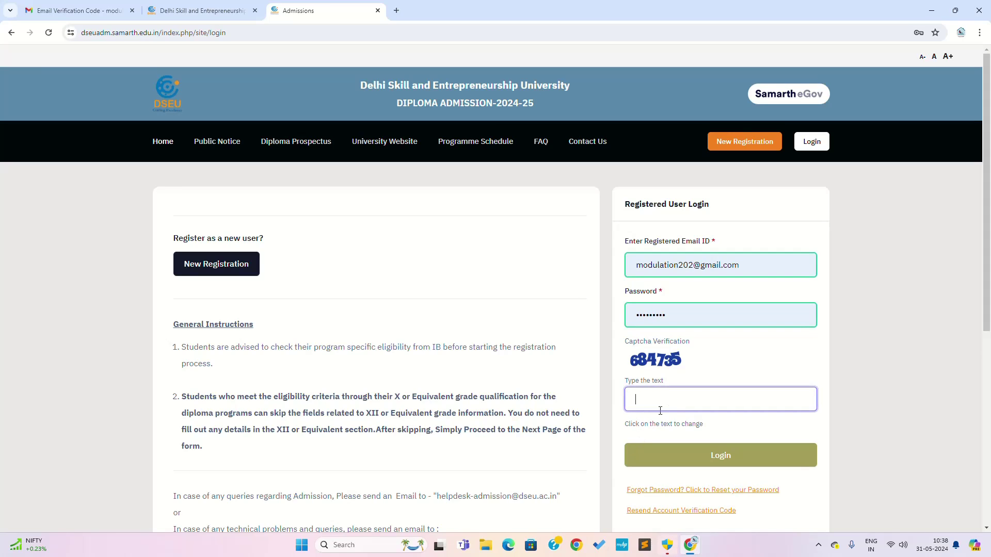
pyautogui.write('684735')
pyautogui.click(694, 454)
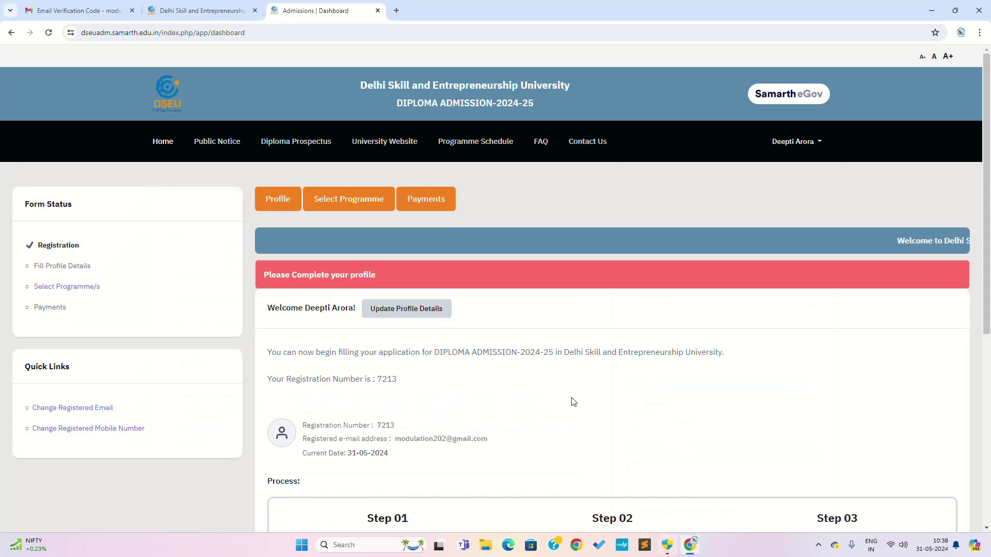
# Scroll down the dashboard to review the three application steps, then back up.
pyautogui.scroll(-1, 710, 381)
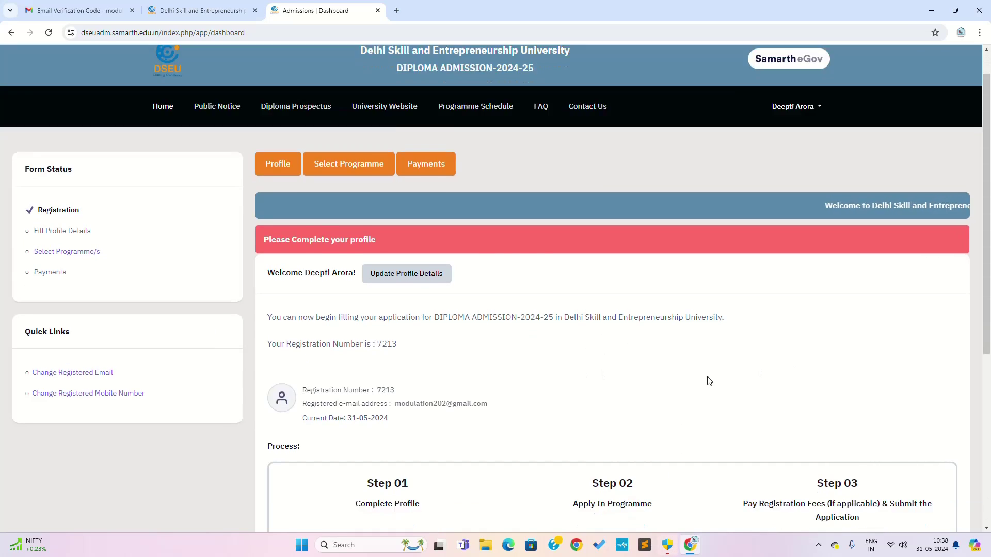
pyautogui.scroll(-3, 709, 381)
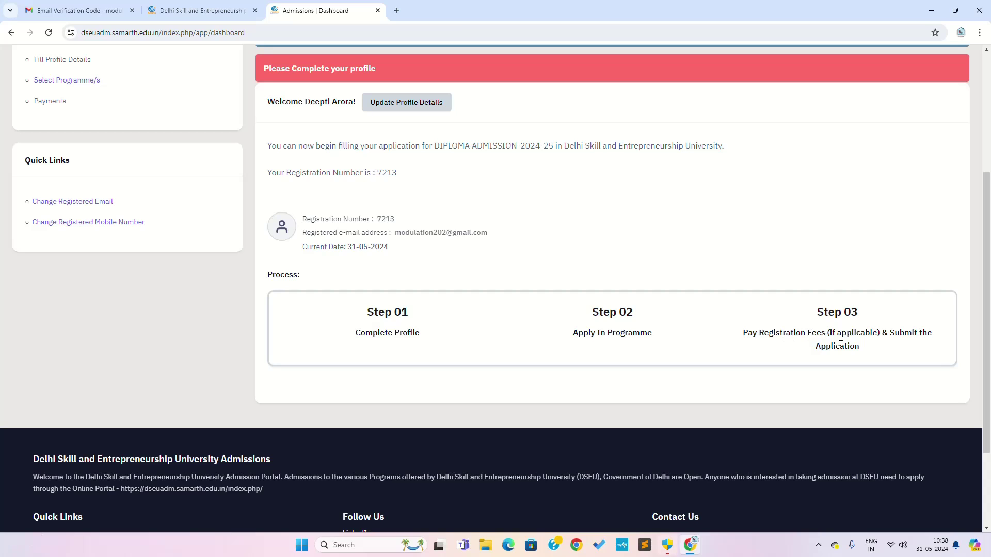
pyautogui.scroll(2, 543, 355)
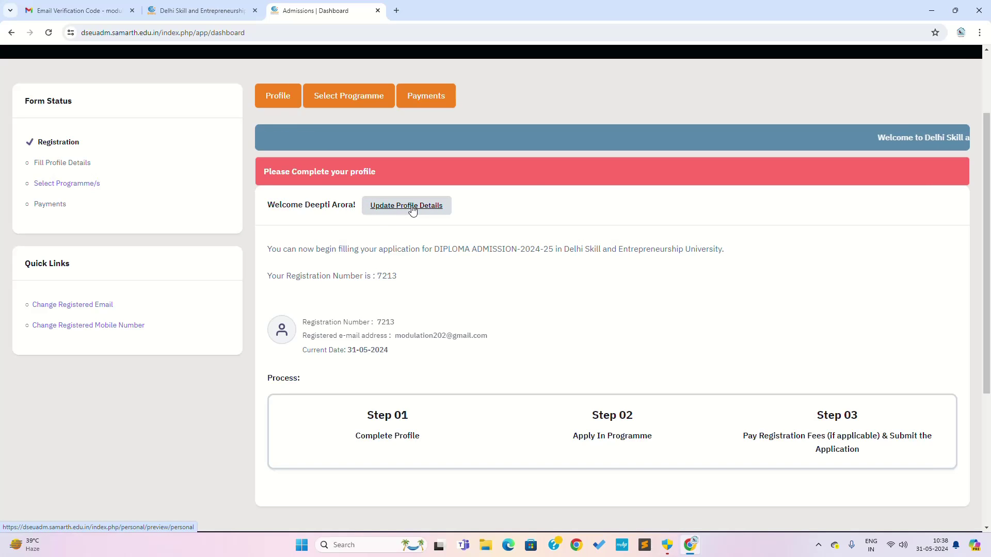
pyautogui.click(279, 98)
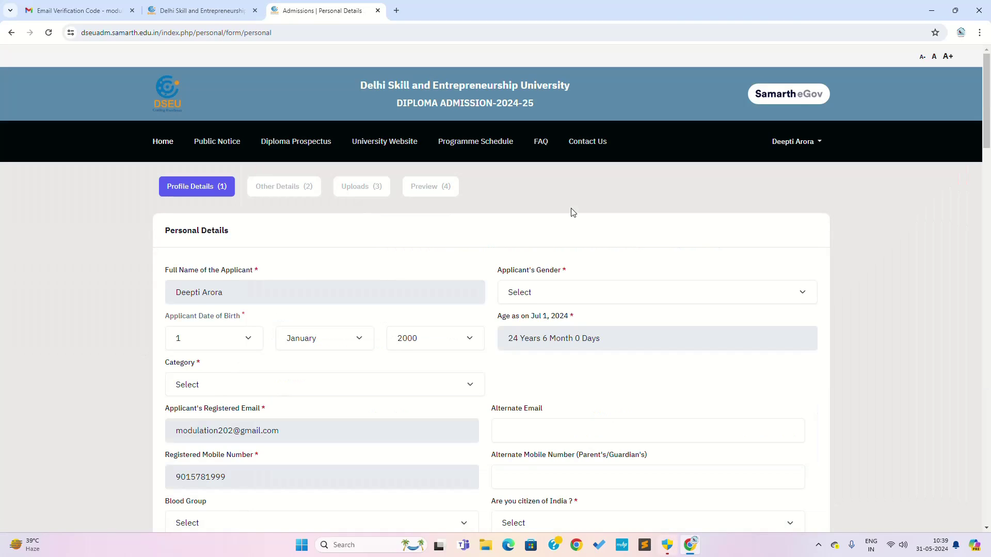
pyautogui.scroll(-14, 571, 211)
pyautogui.scroll(-20, 570, 209)
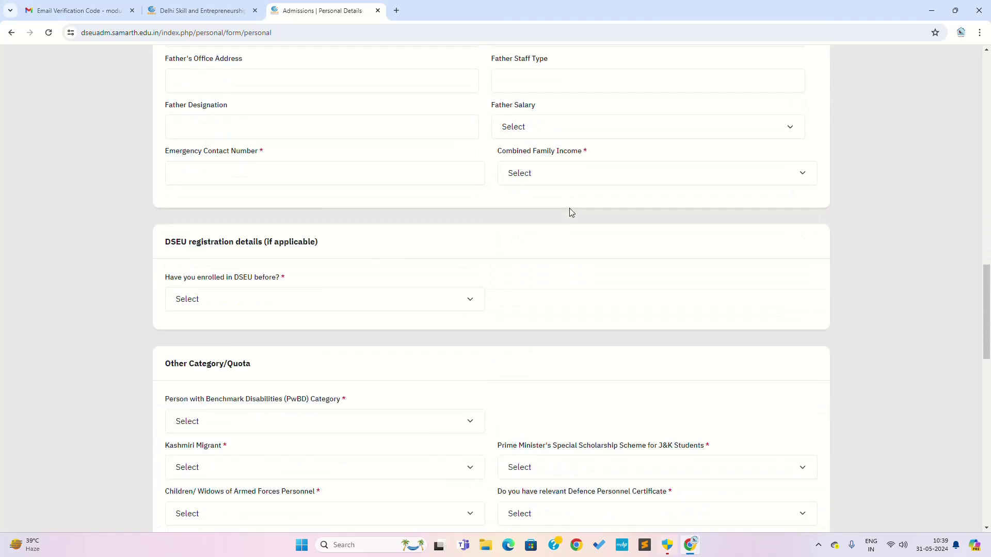
pyautogui.scroll(5, 569, 212)
pyautogui.scroll(18, 567, 218)
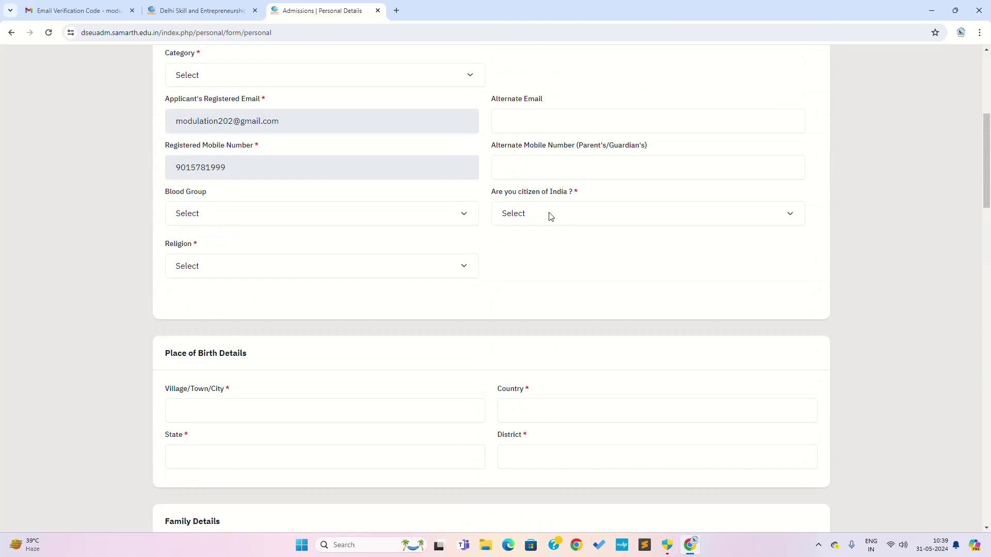
pyautogui.scroll(3, 303, 163)
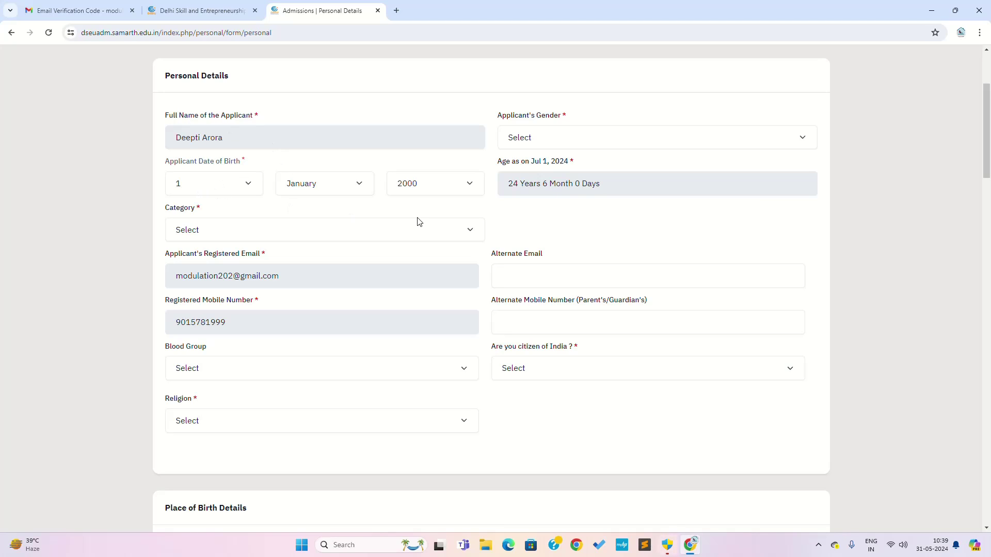
pyautogui.click(547, 143)
pyautogui.click(522, 176)
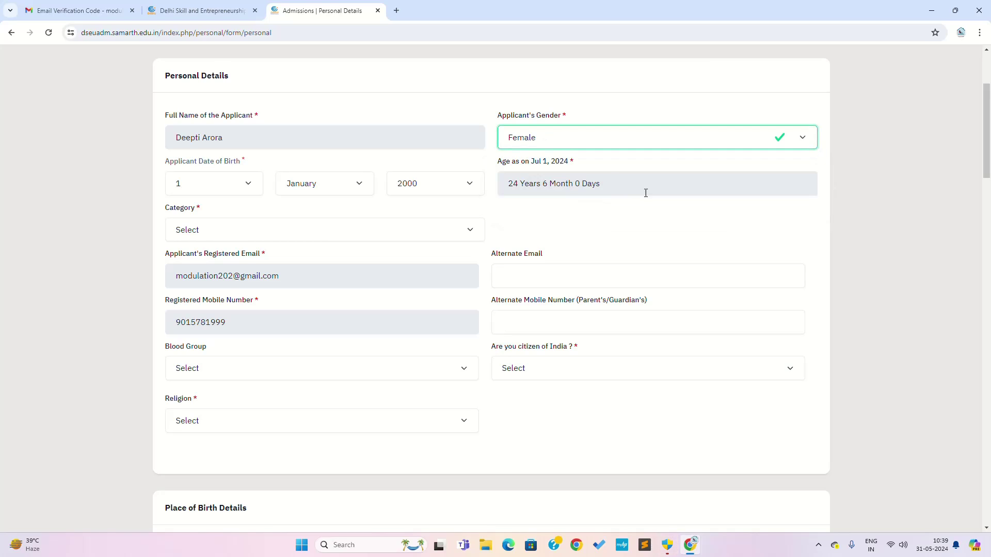
pyautogui.scroll(-1, 581, 214)
pyautogui.scroll(-2, 581, 215)
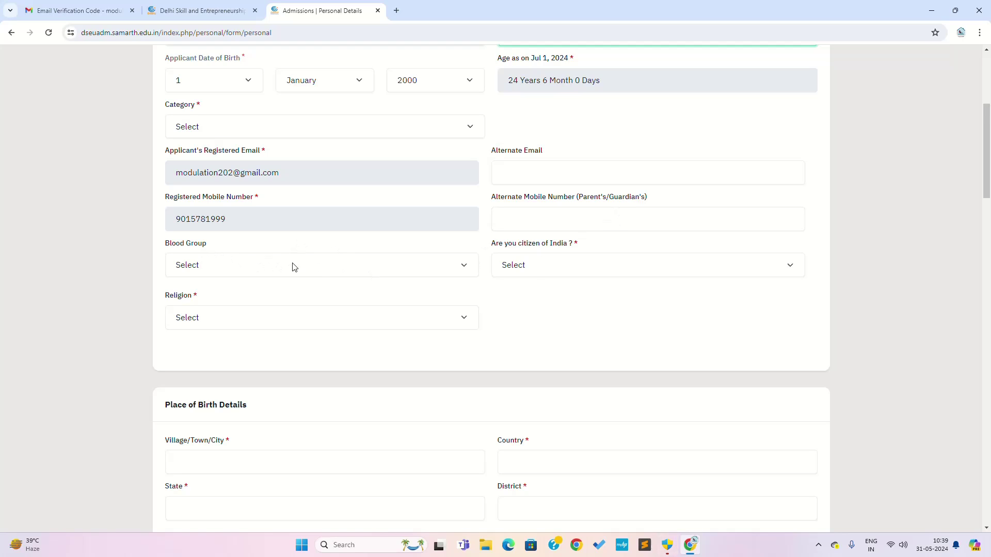
pyautogui.click(229, 272)
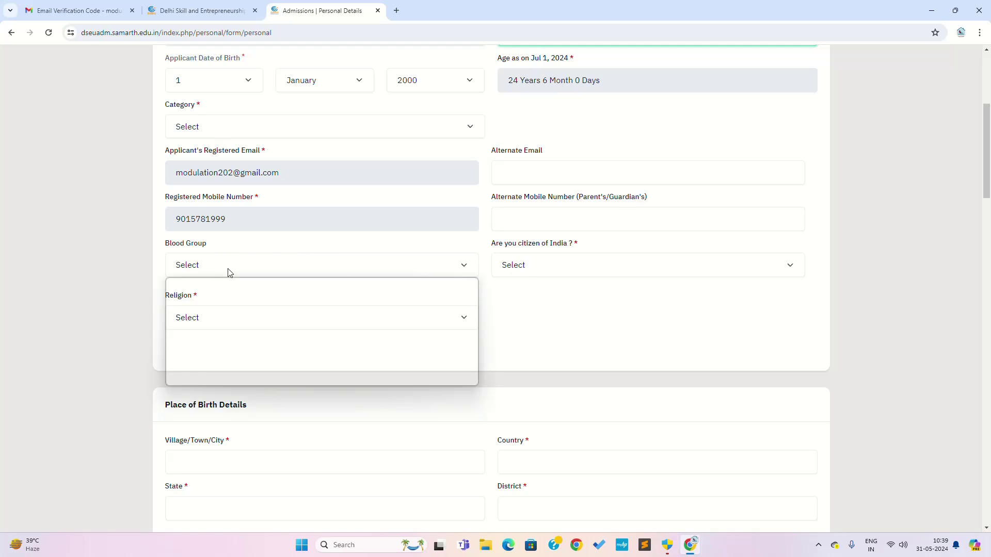
pyautogui.click(203, 327)
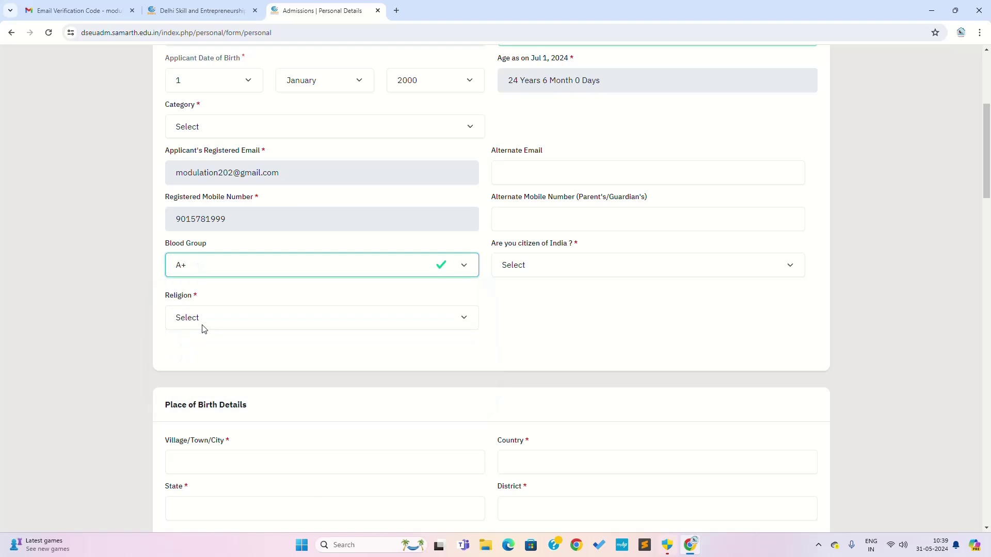
pyautogui.click(537, 271)
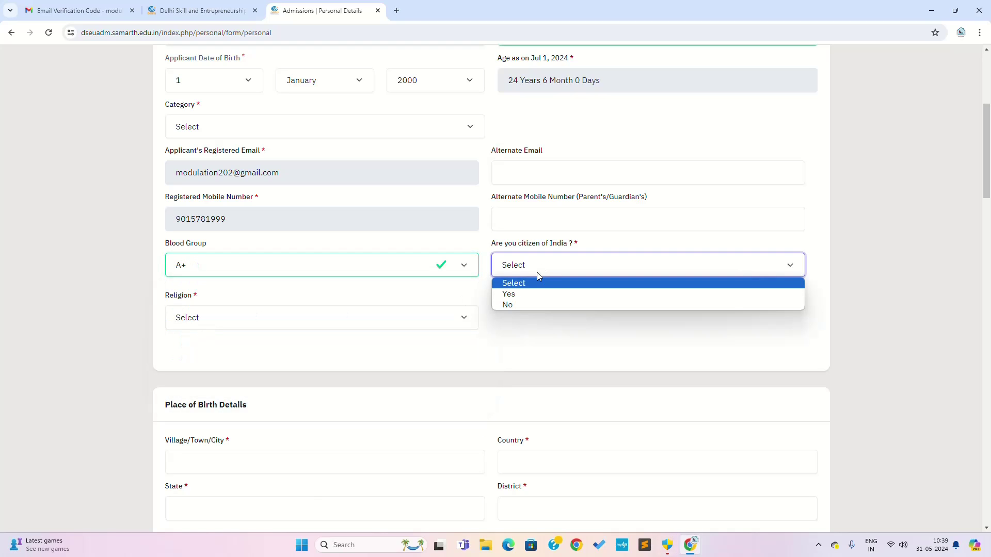
pyautogui.click(524, 296)
pyautogui.scroll(-3, 351, 239)
pyautogui.click(228, 164)
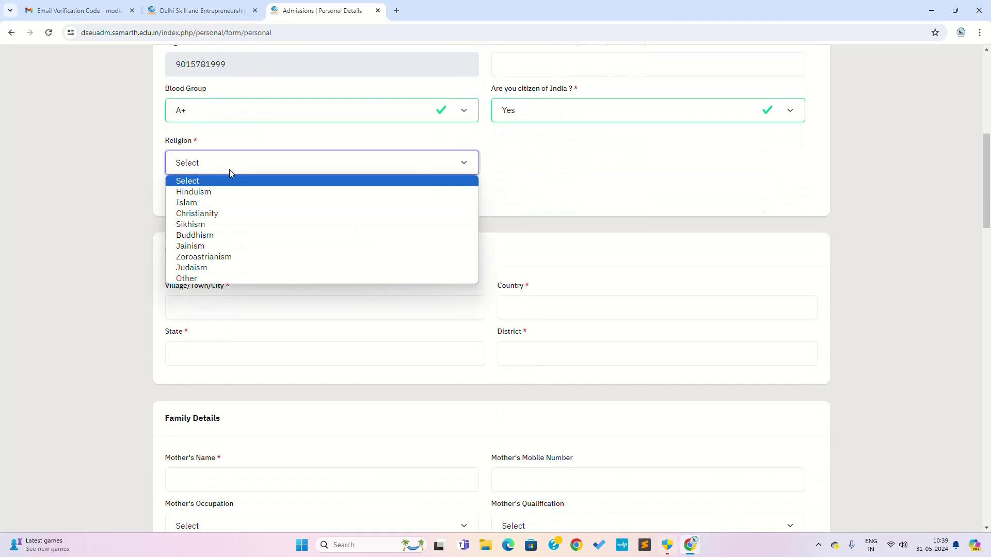
pyautogui.click(223, 192)
pyautogui.scroll(-3, 367, 219)
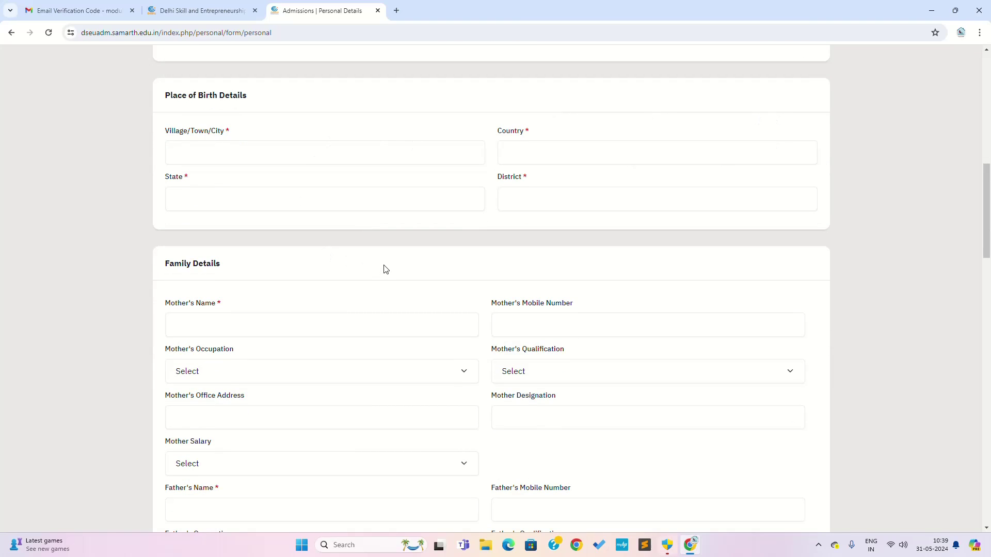
pyautogui.scroll(-4, 382, 269)
pyautogui.scroll(3, 343, 232)
pyautogui.scroll(4, 236, 202)
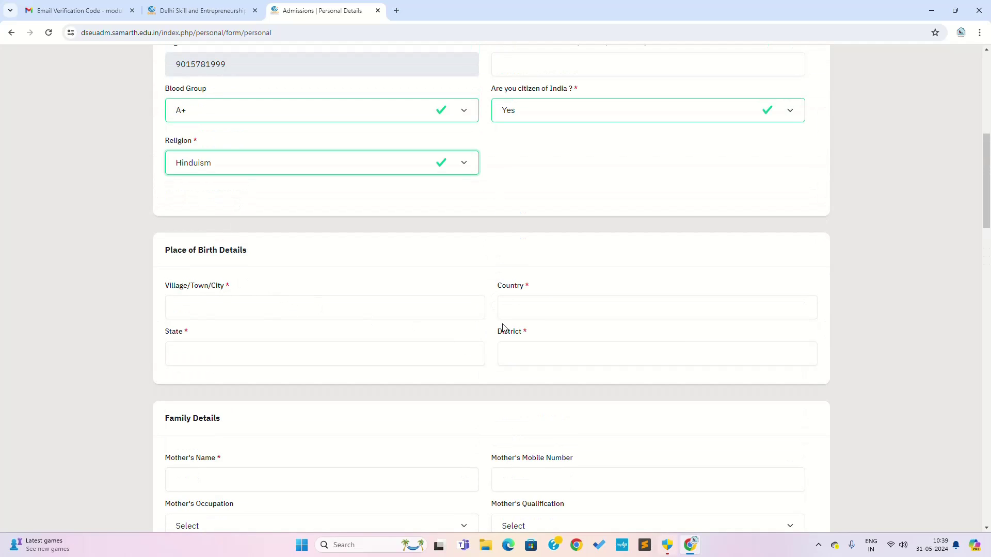
pyautogui.scroll(-3, 549, 351)
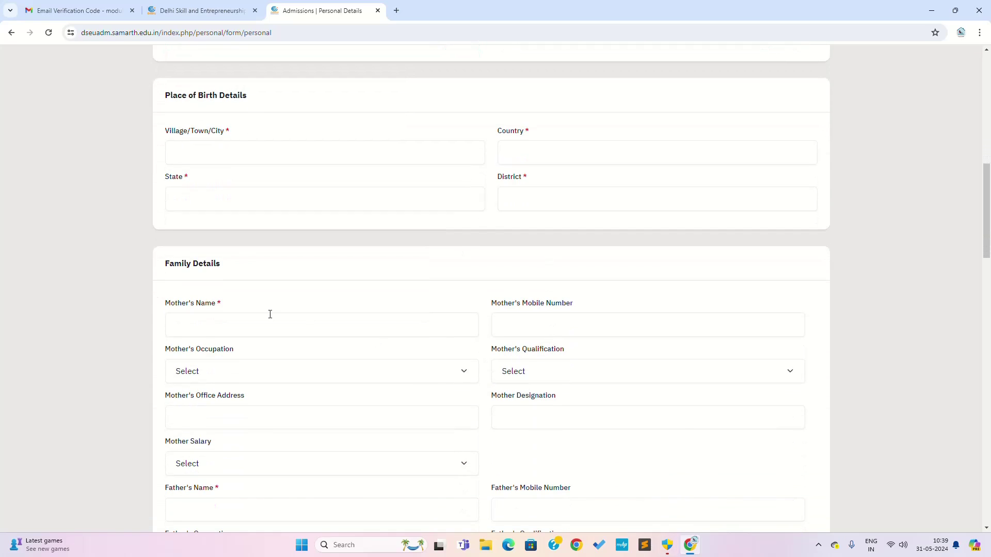
pyautogui.scroll(-2, 382, 310)
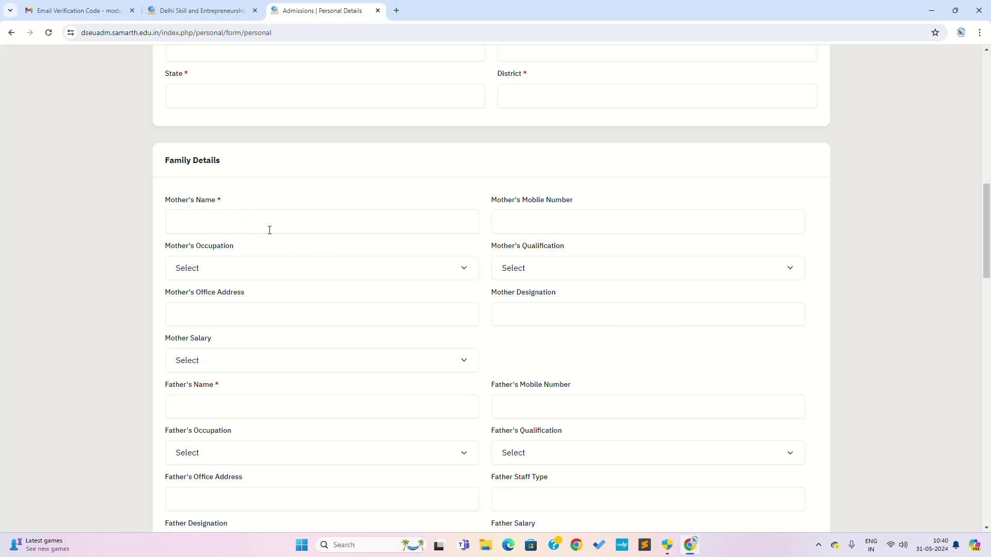
pyautogui.scroll(-1, 363, 376)
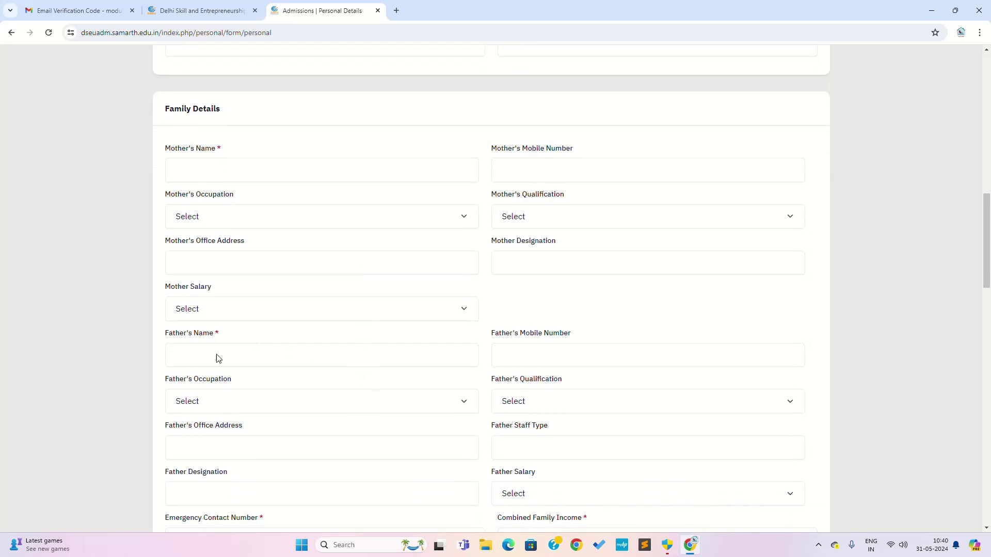
pyautogui.scroll(-2, 229, 351)
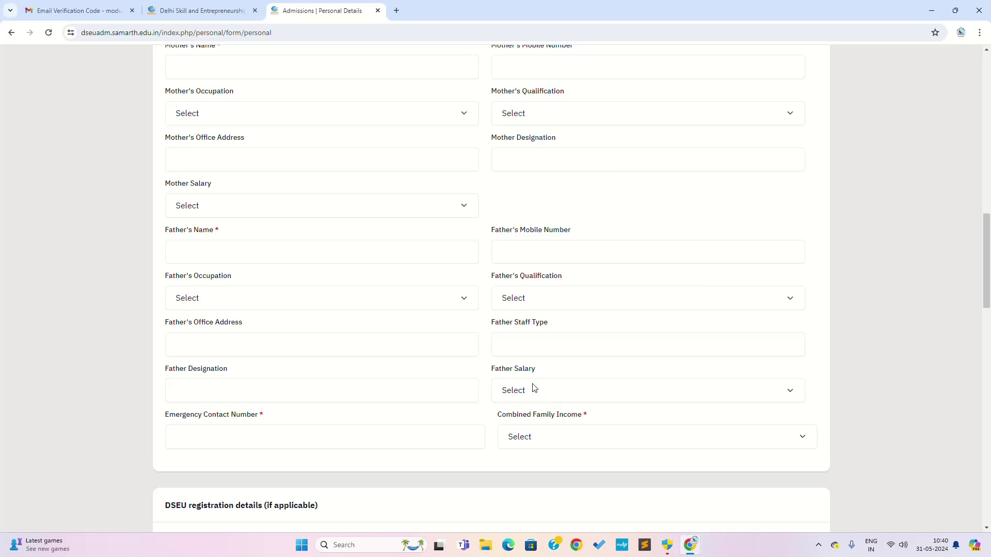
pyautogui.scroll(2, 452, 346)
pyautogui.scroll(4, 444, 342)
pyautogui.scroll(3, 310, 228)
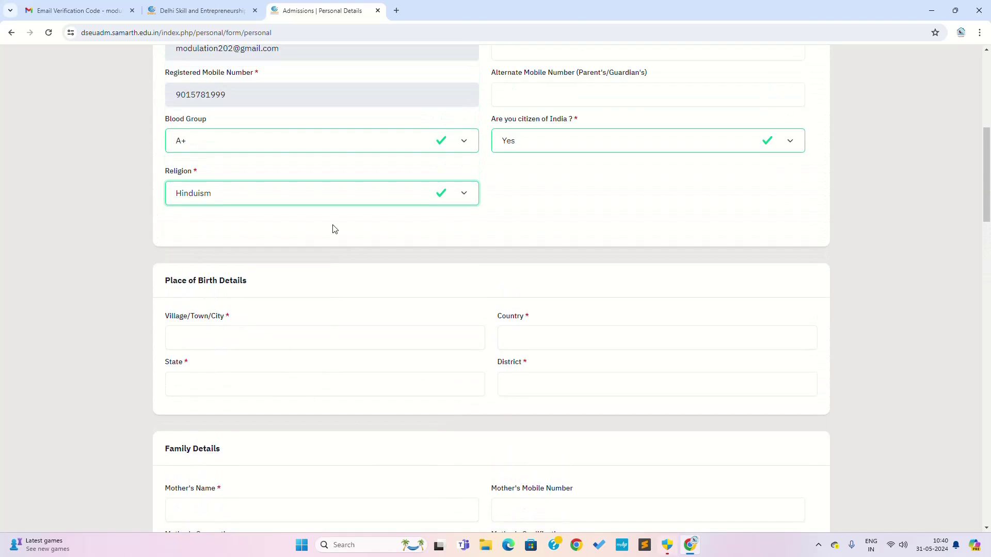
# Enter 'Laxmi Nagar' as the birthplace village/town/city, correcting its capital letters.
pyautogui.click(281, 359)
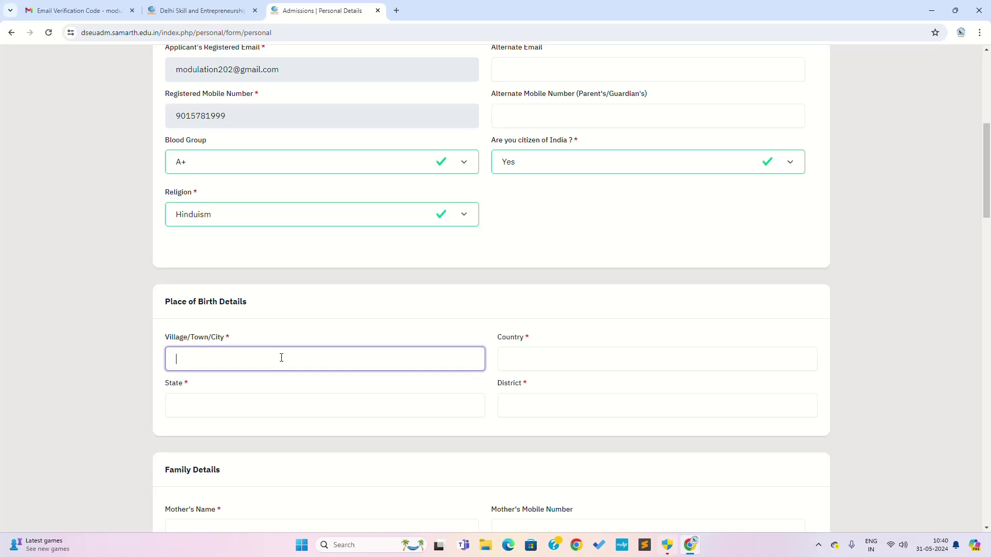
pyautogui.write('laxmi nag')
pyautogui.press('Delete')
pyautogui.write('L')
pyautogui.hotkey('shift', 'End')
pyautogui.click(228, 364)
pyautogui.click(203, 362)
pyautogui.press('BackSpace')
pyautogui.write('N')
# Fill birth country India, state New Delhi and district East Delhi.
pyautogui.click(529, 359)
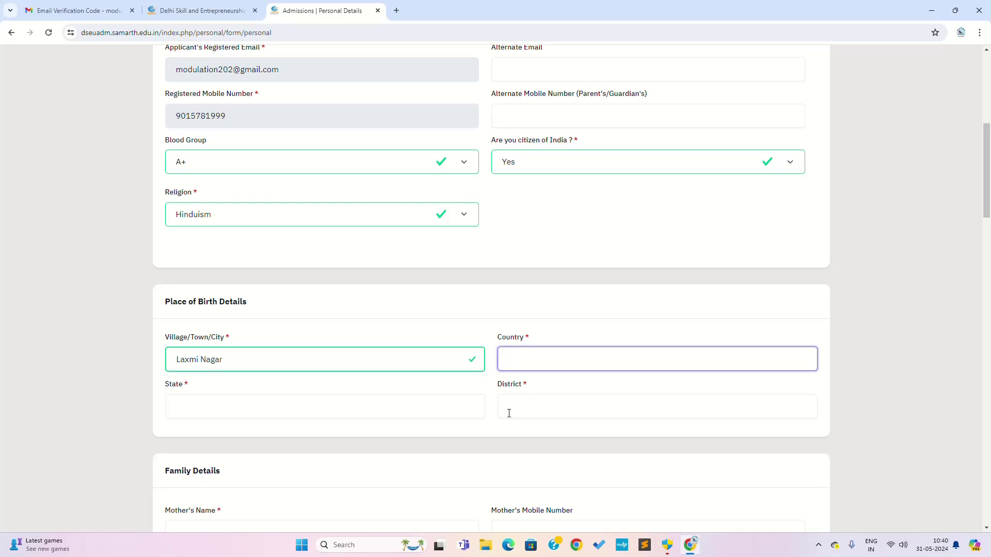
pyautogui.write('India')
pyautogui.click(202, 410)
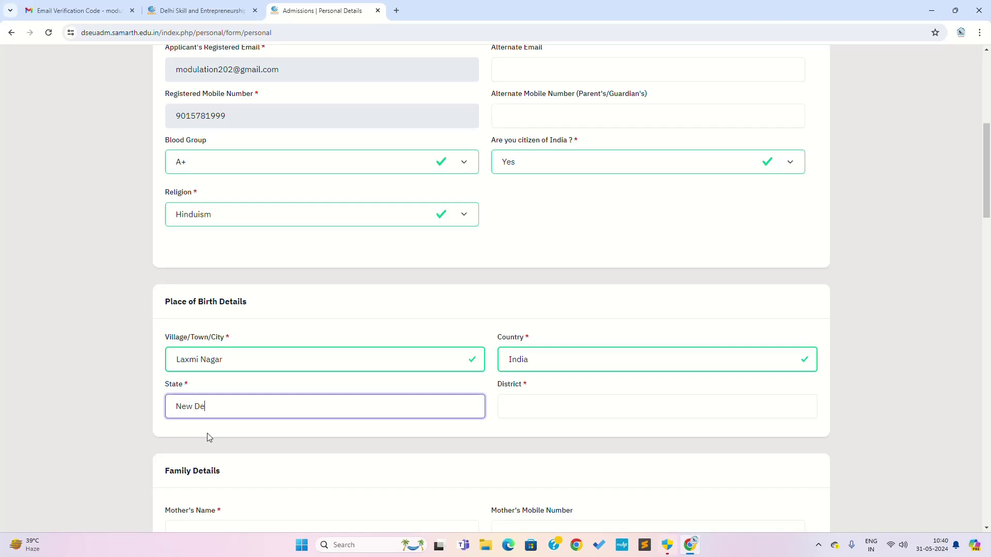
pyautogui.click(574, 416)
pyautogui.write('Eas')
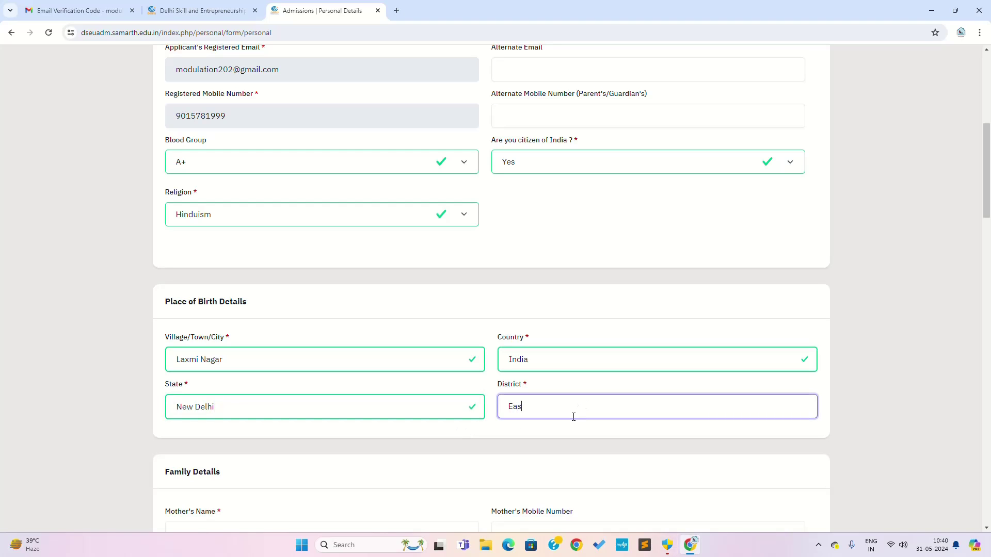
pyautogui.write('t Delhi')
pyautogui.scroll(-4, 580, 362)
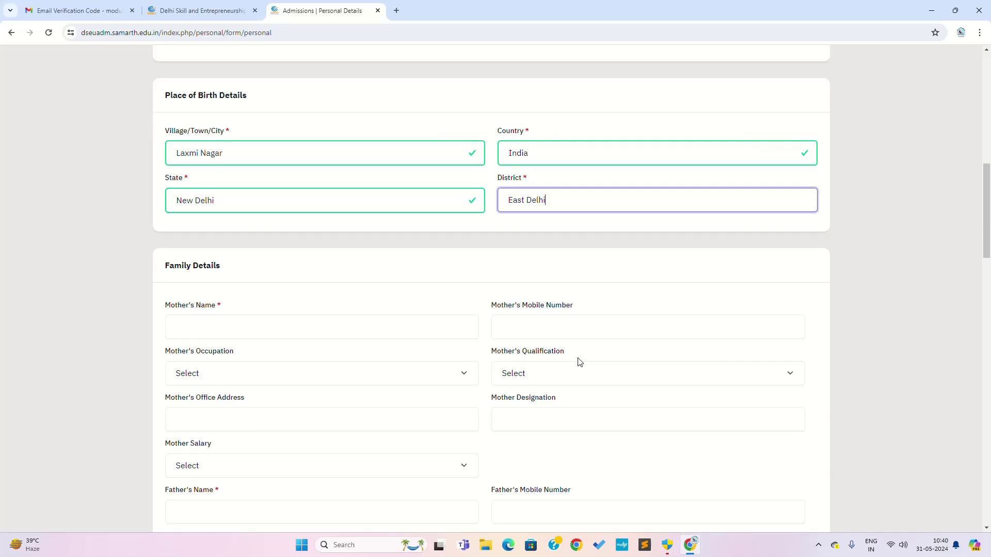
pyautogui.click(841, 244)
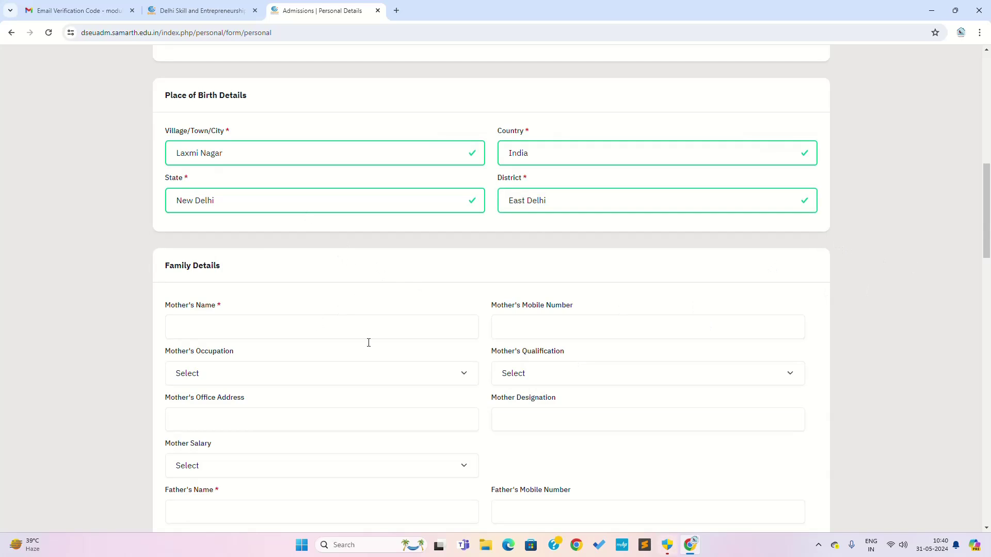
# Enter the mother's full name and the father's full name.
pyautogui.click(288, 327)
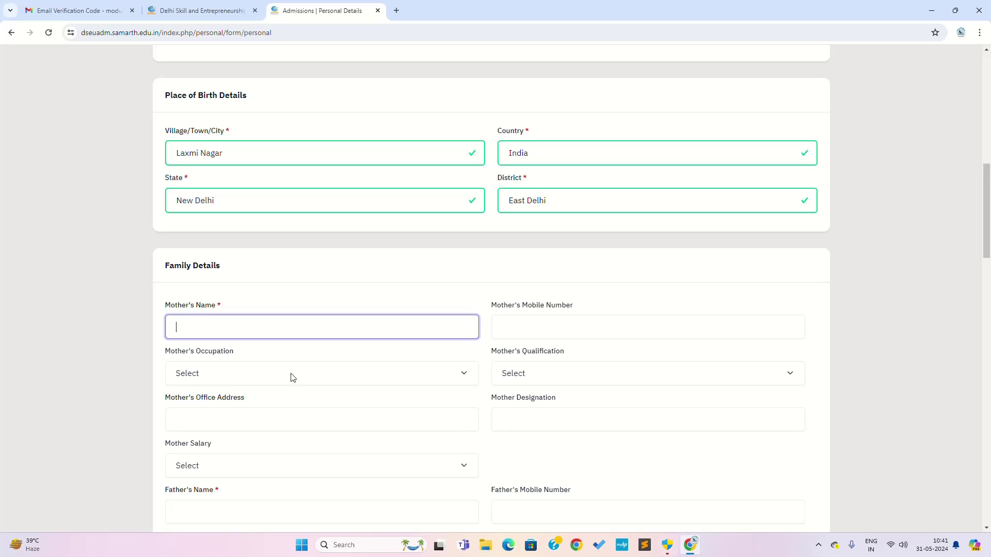
pyautogui.click(501, 330)
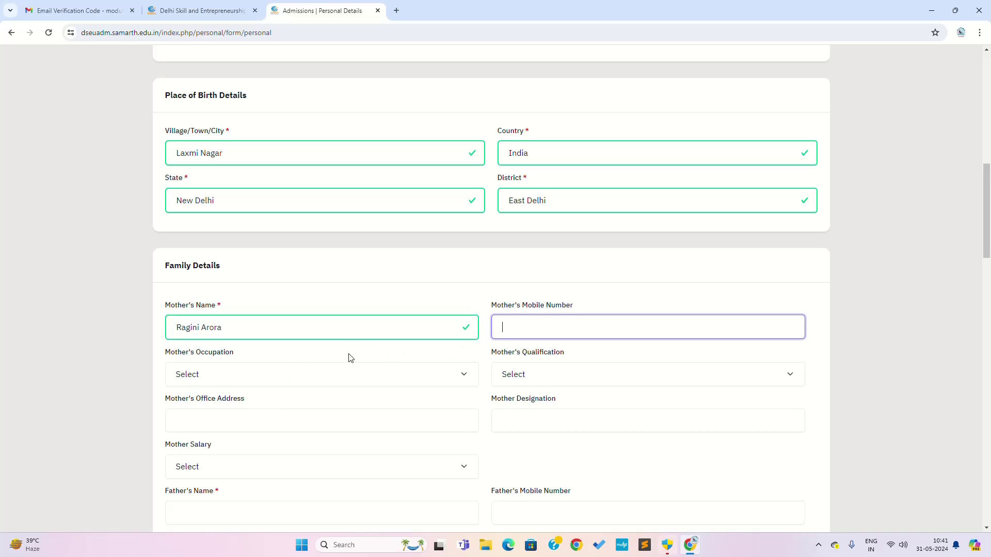
pyautogui.scroll(-2, 338, 377)
pyautogui.scroll(-1, 415, 380)
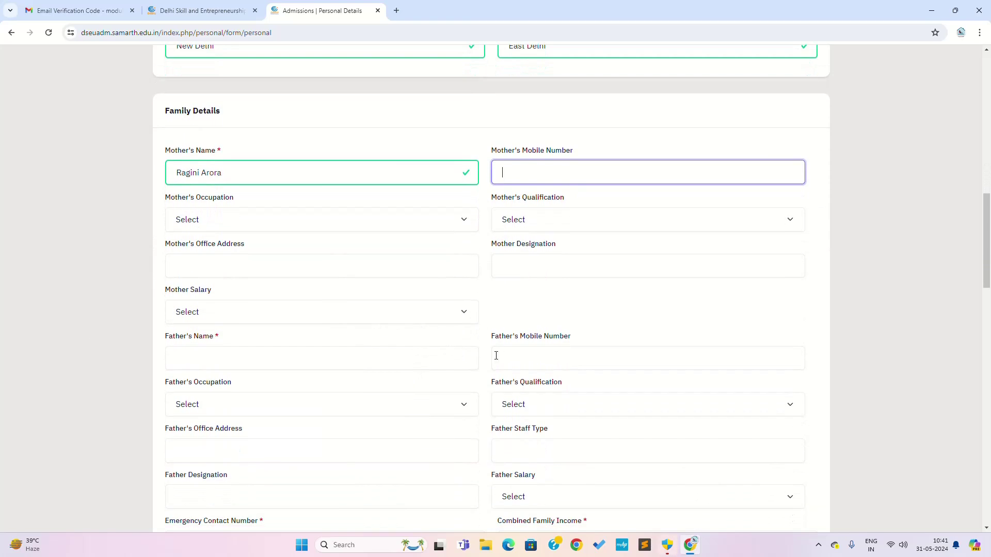
pyautogui.scroll(-1, 351, 346)
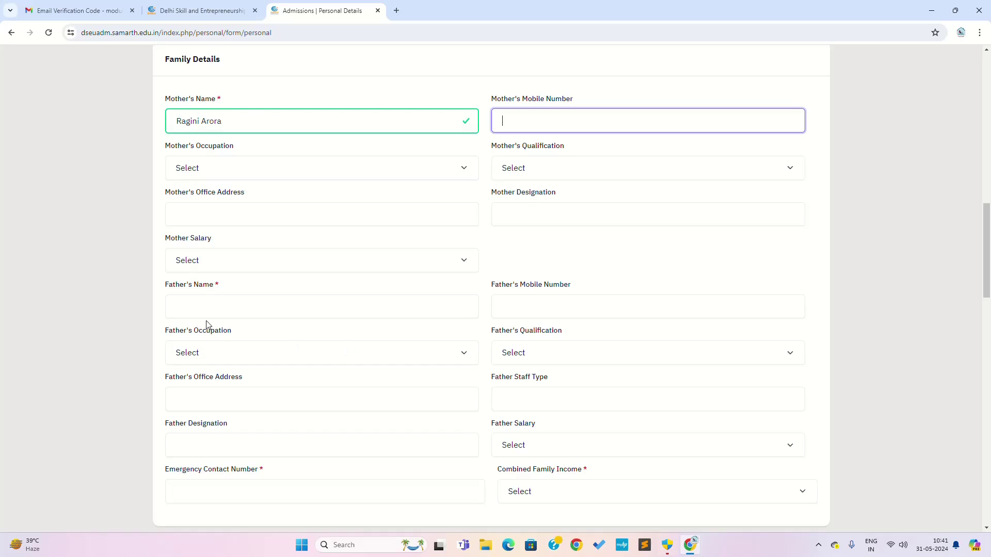
pyautogui.click(359, 308)
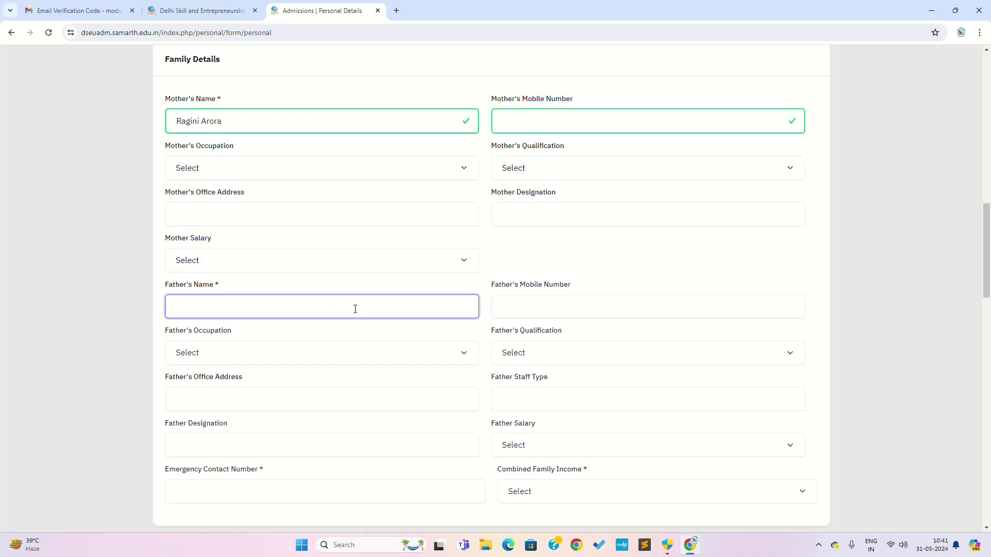
pyautogui.click(527, 304)
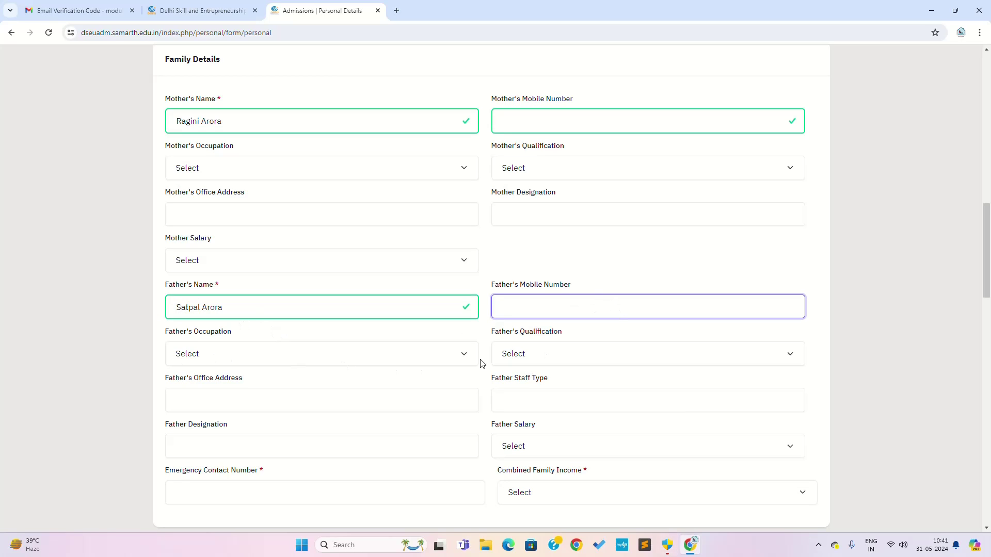
pyautogui.scroll(-1, 351, 366)
pyautogui.scroll(-2, 489, 372)
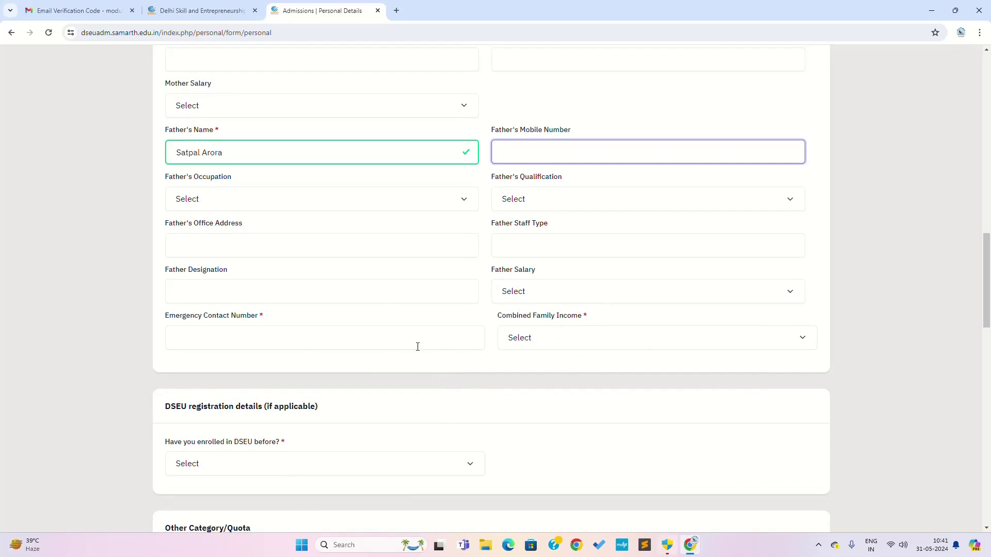
# Enter the emergency contact number and set Combined Family Income to 'Up to 3,00,000'.
pyautogui.click(301, 340)
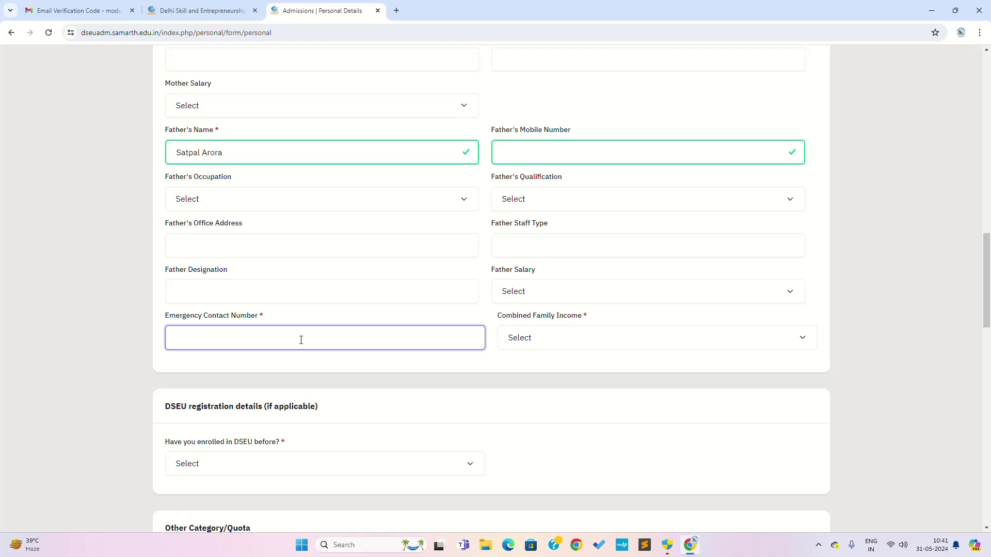
pyautogui.click(526, 338)
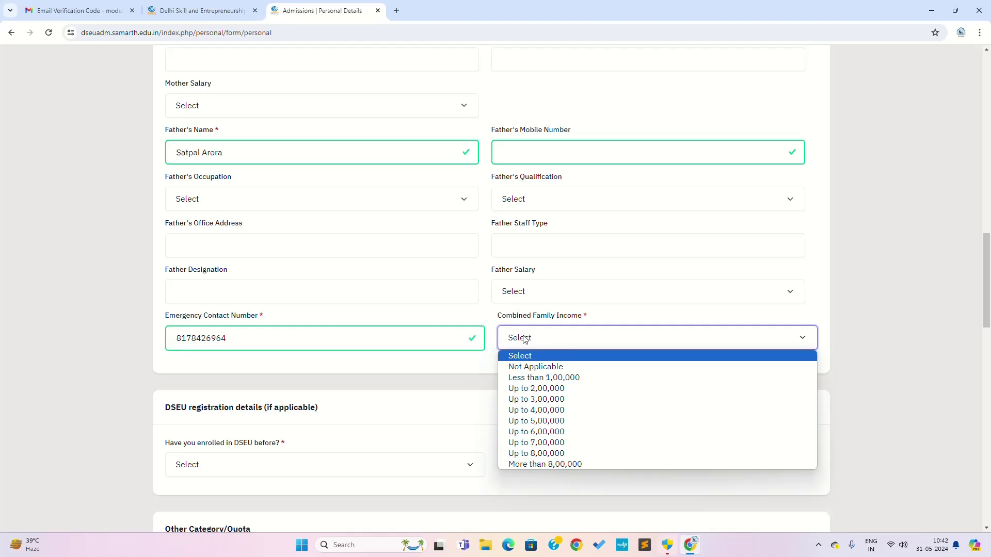
pyautogui.click(549, 403)
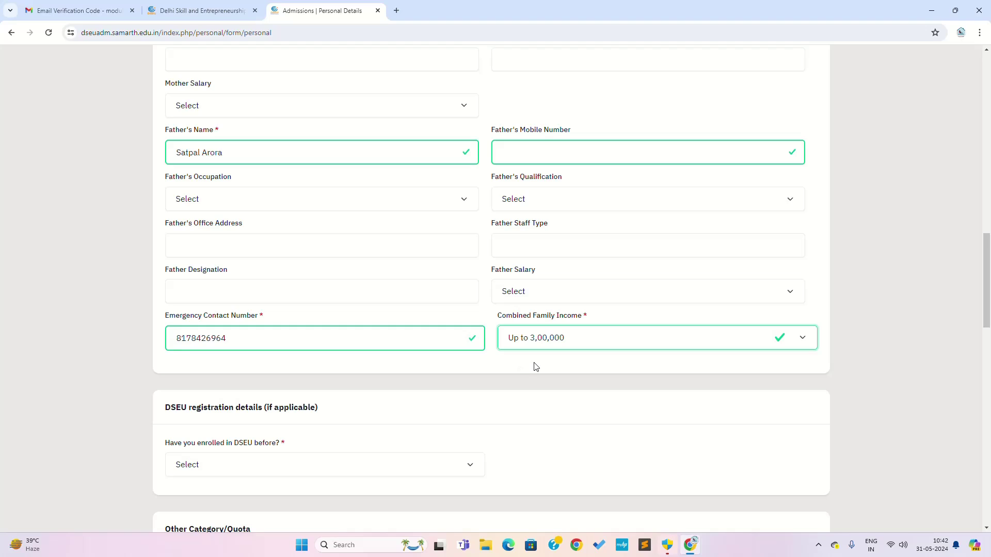
pyautogui.scroll(-3, 400, 346)
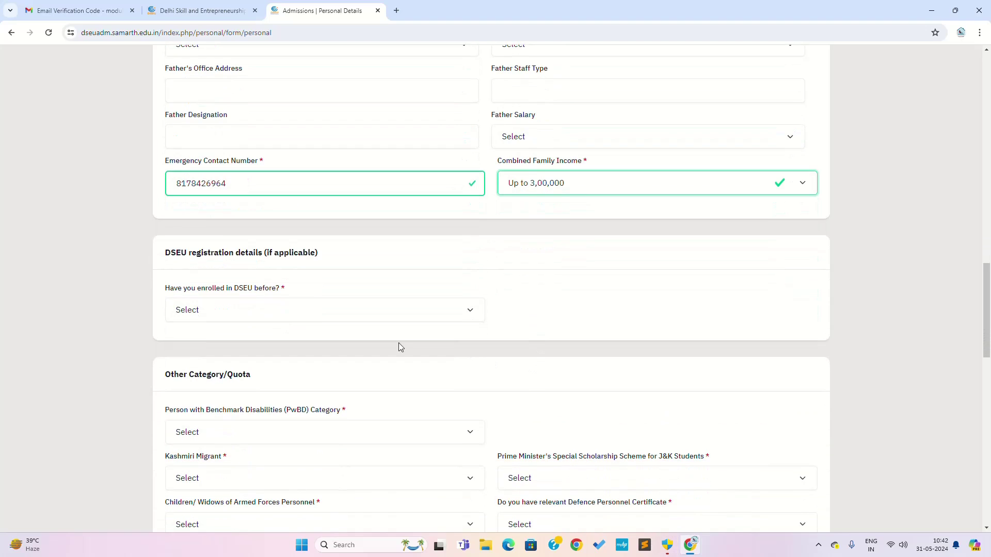
# Answer No to prior DSEU enrolment; mark PwBD and Kashmiri Migrant as Not Applicable.
pyautogui.click(242, 315)
pyautogui.click(215, 341)
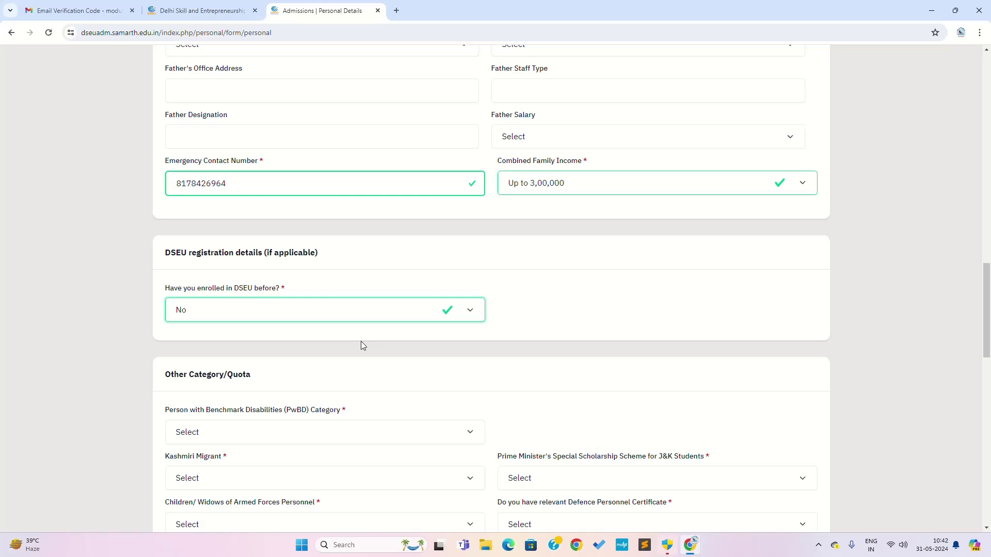
pyautogui.scroll(-2, 497, 361)
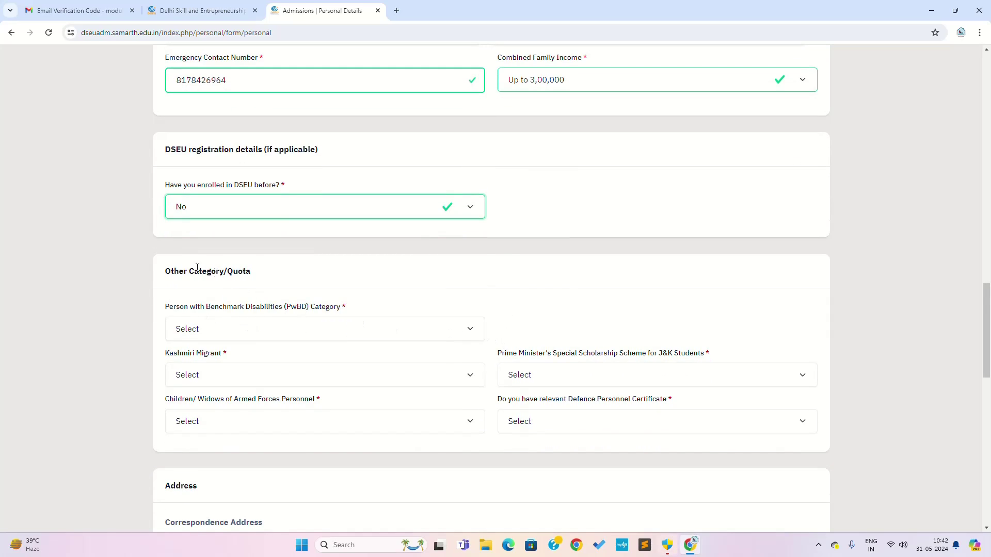
pyautogui.scroll(-1, 341, 320)
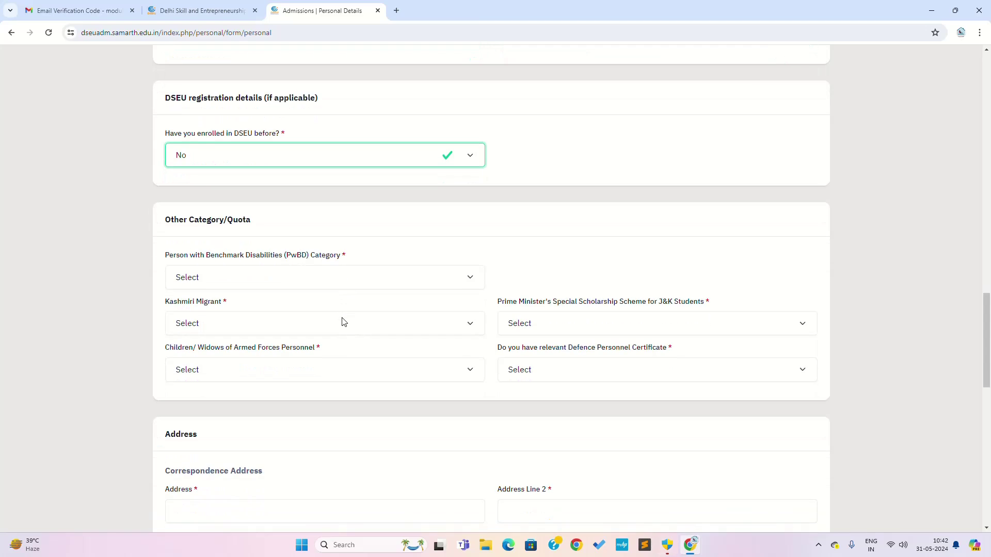
pyautogui.click(297, 286)
pyautogui.click(248, 307)
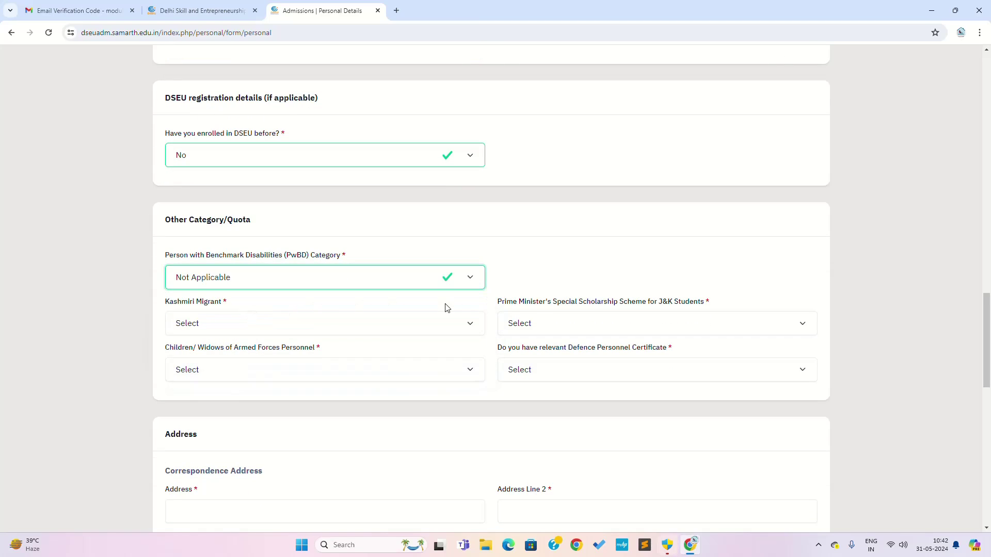
pyautogui.click(339, 326)
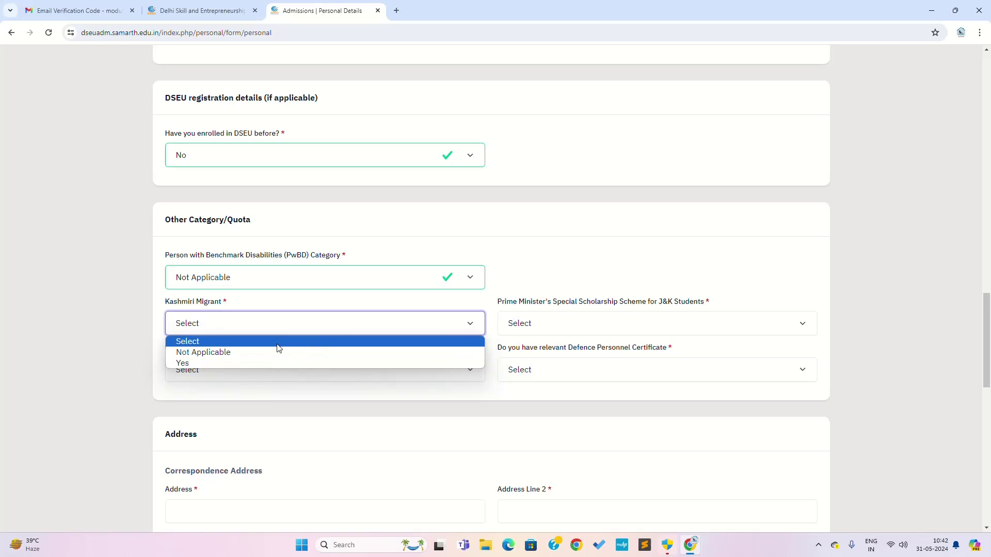
pyautogui.click(266, 356)
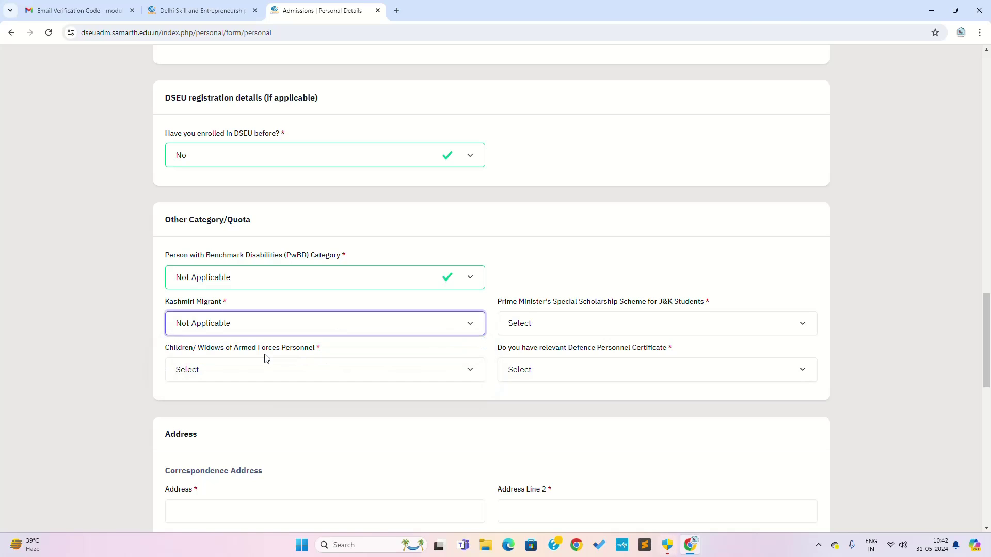
# Mark PM scholarship and armed forces children/widows Not Applicable; set Defence Personnel Certificate to No.
pyautogui.click(557, 327)
pyautogui.click(538, 352)
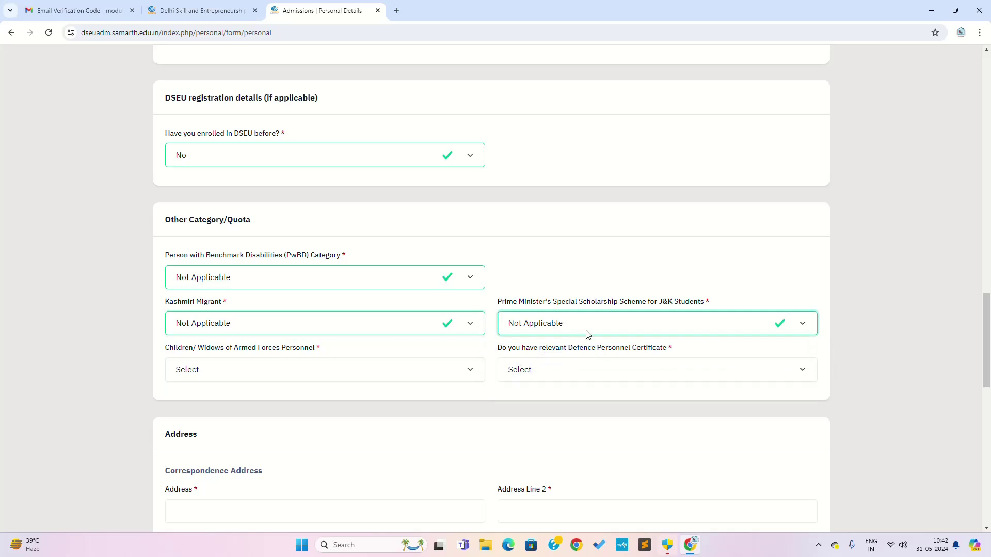
pyautogui.click(298, 381)
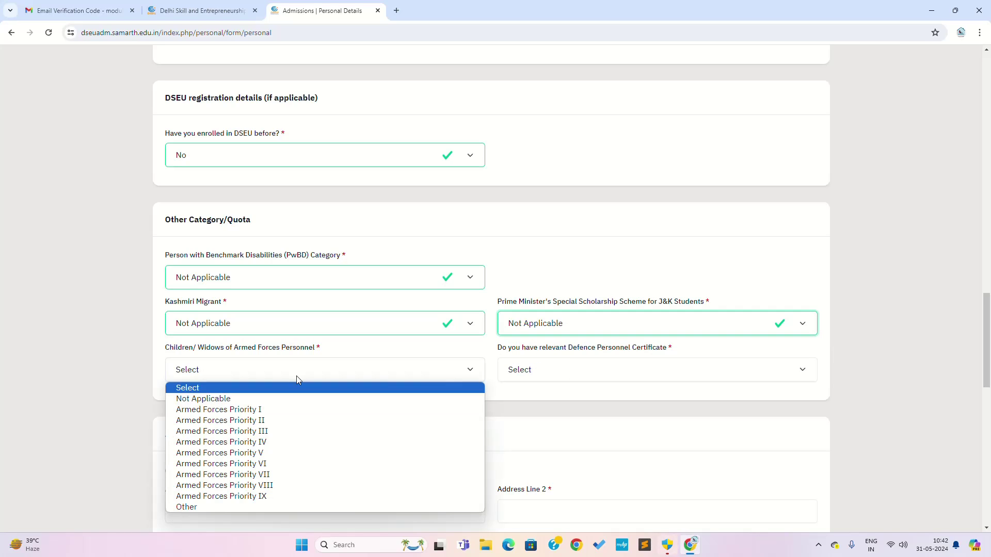
pyautogui.click(258, 396)
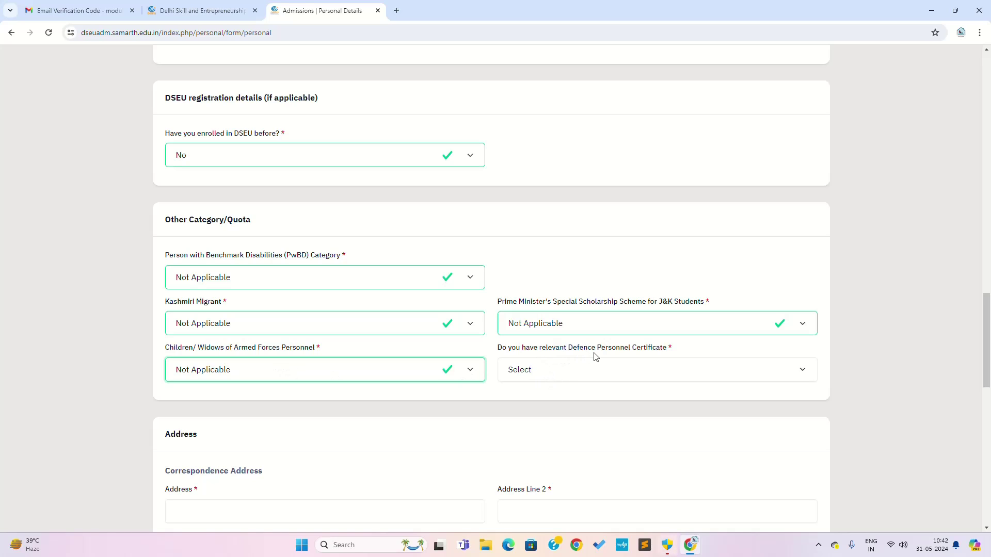
pyautogui.click(622, 373)
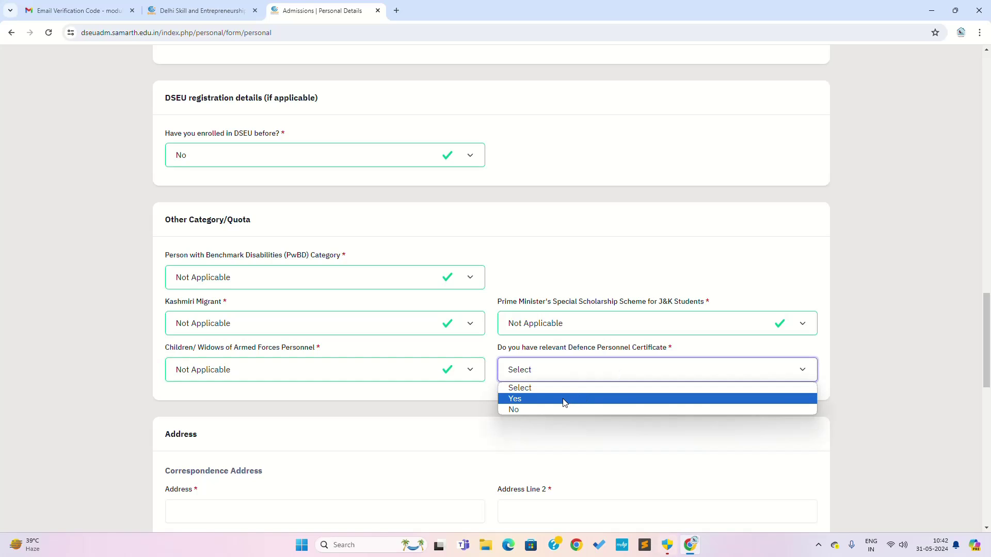
pyautogui.click(554, 409)
pyautogui.scroll(-4, 671, 414)
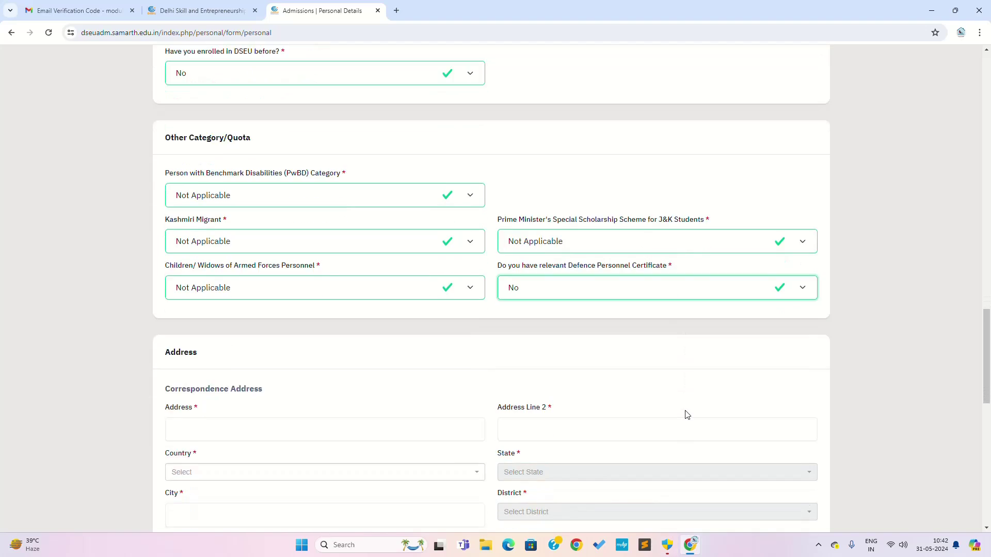
pyautogui.scroll(-2, 682, 417)
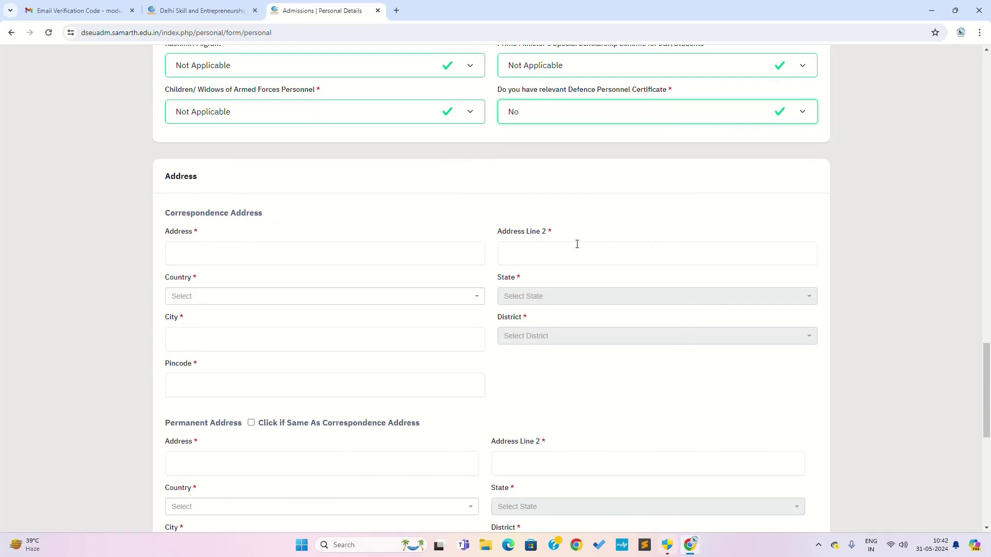
pyautogui.scroll(1, 343, 243)
pyautogui.scroll(14, 350, 243)
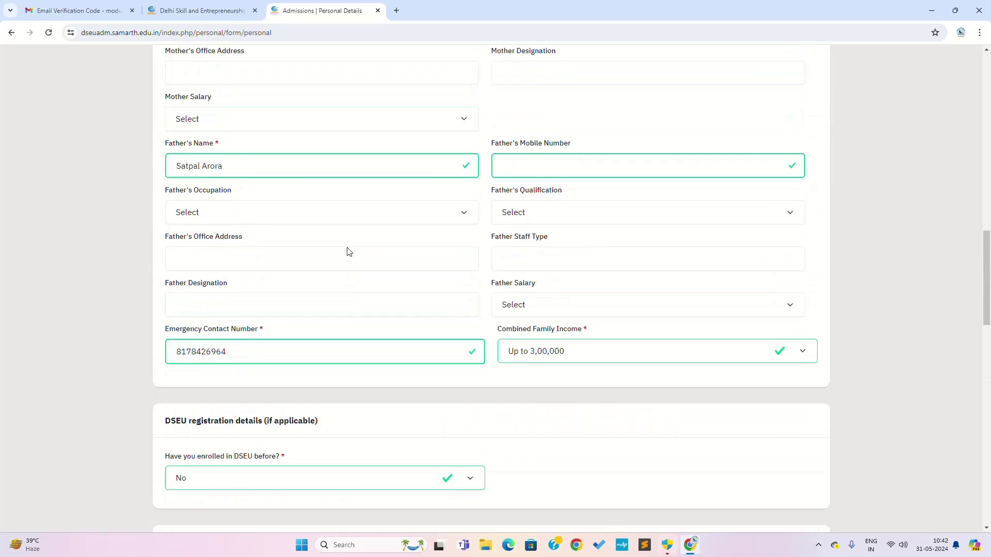
pyautogui.scroll(4, 243, 227)
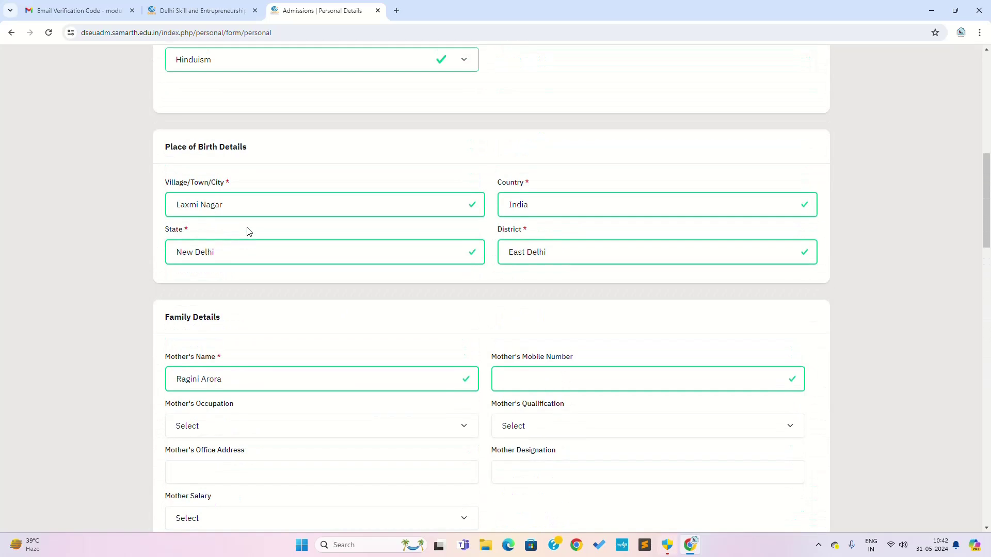
pyautogui.scroll(-14, 457, 282)
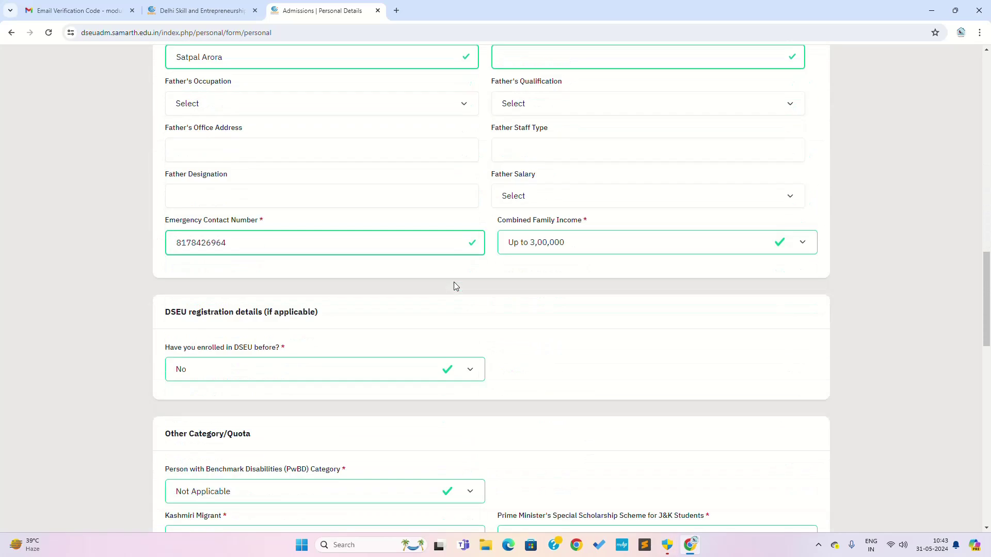
pyautogui.scroll(-5, 287, 259)
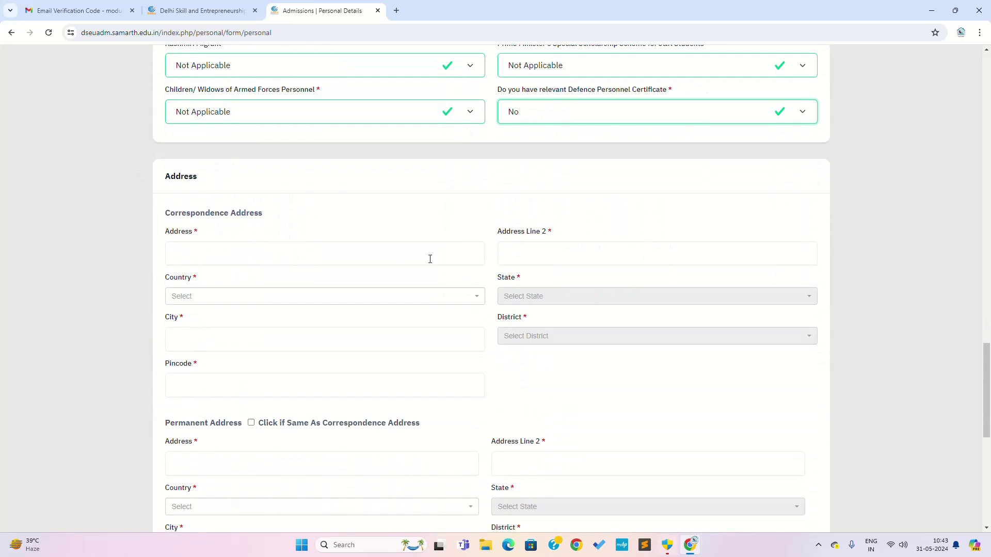
# Enter both correspondence address lines and choose India as the country.
pyautogui.click(299, 254)
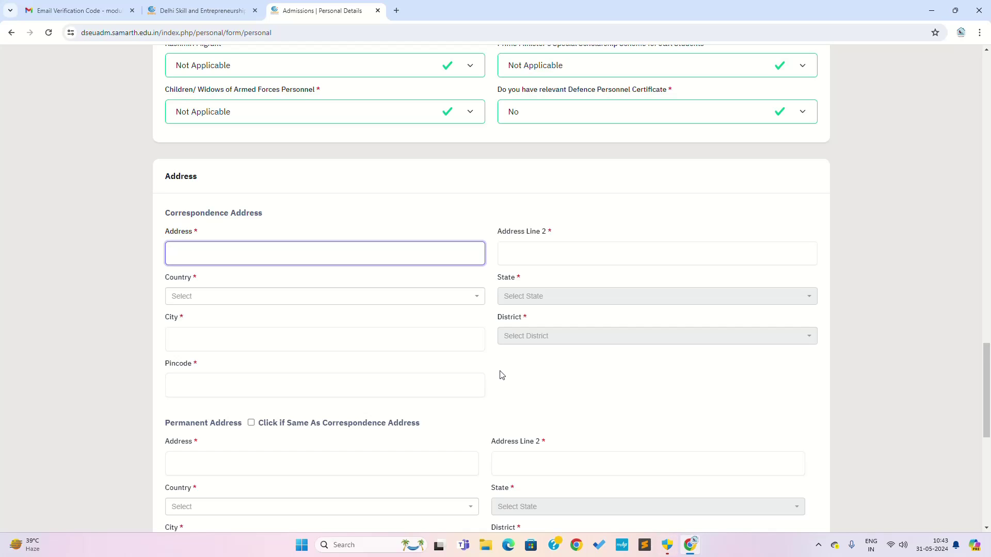
pyautogui.write('mandawali')
pyautogui.click(503, 252)
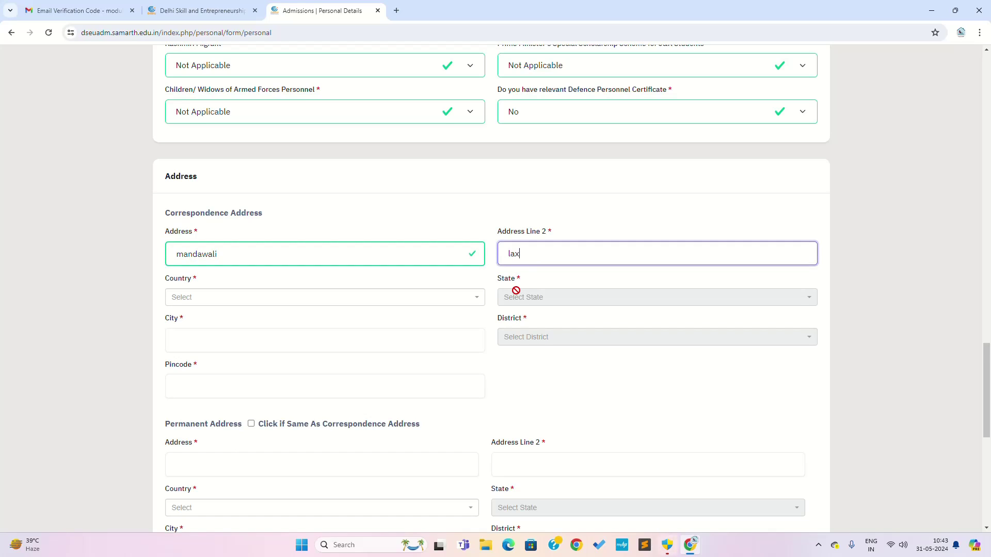
pyautogui.write('laxmi nagar')
pyautogui.click(214, 298)
pyautogui.click(208, 341)
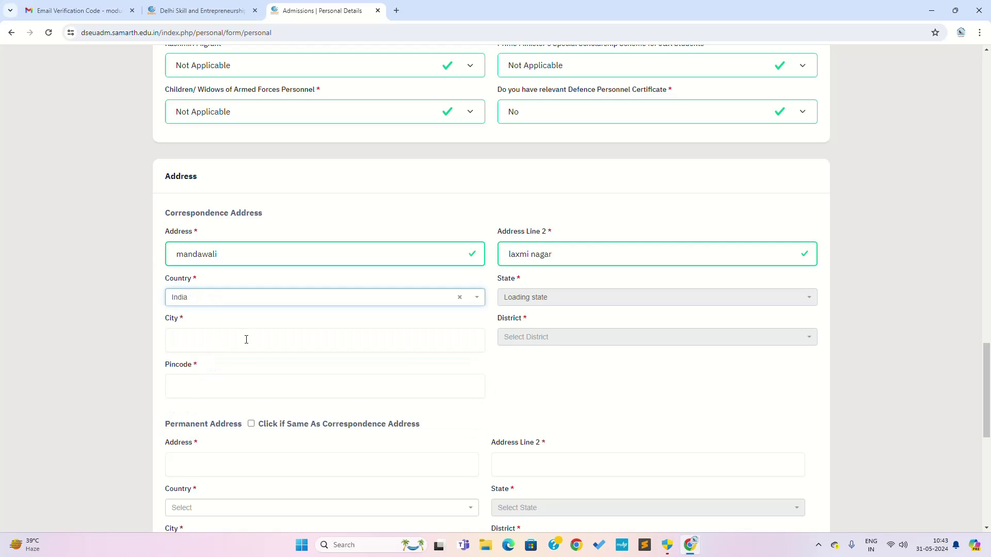
# Choose state Delhi and district EAST, and enter the city and pincode.
pyautogui.click(528, 301)
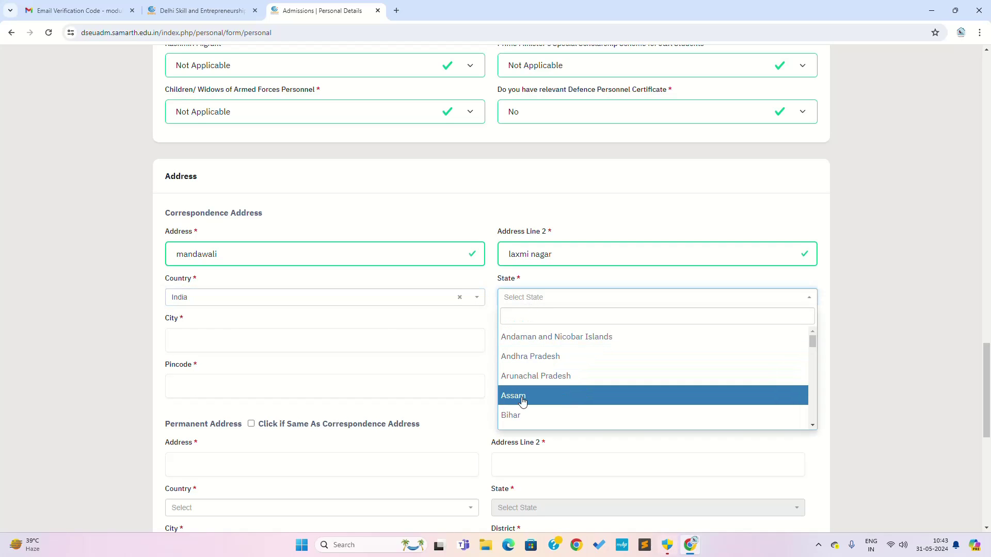
pyautogui.write('d')
pyautogui.scroll(-3, 523, 400)
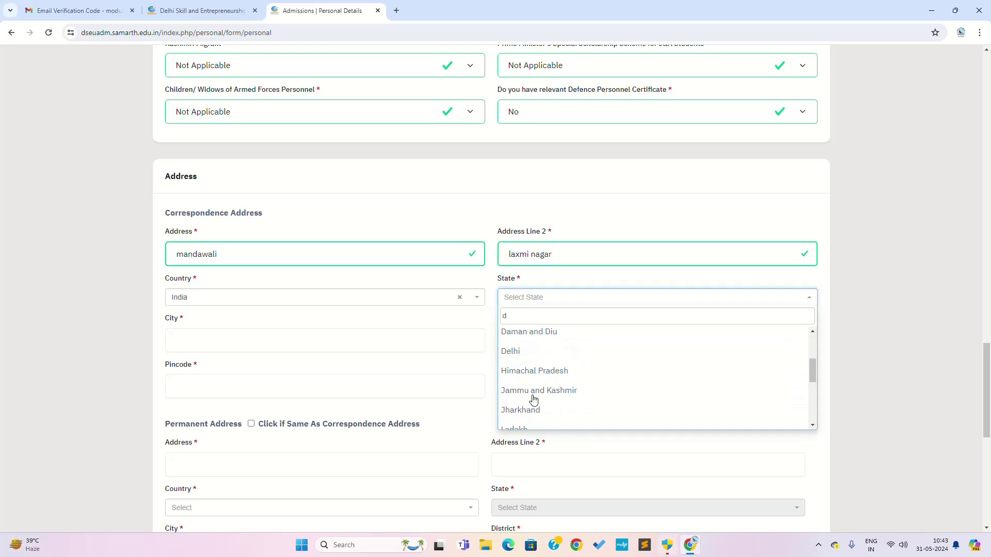
pyautogui.click(529, 356)
pyautogui.click(328, 342)
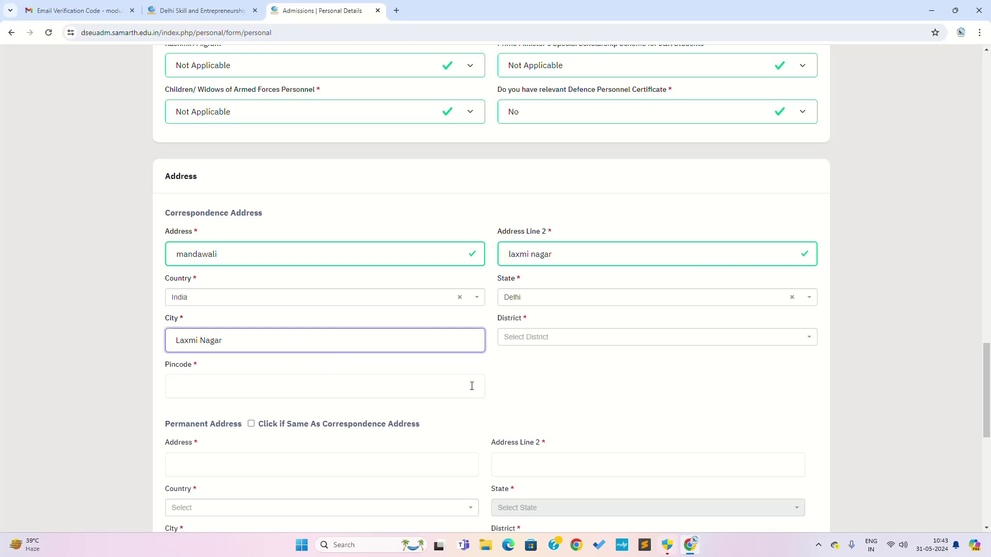
pyautogui.click(532, 341)
pyautogui.click(538, 420)
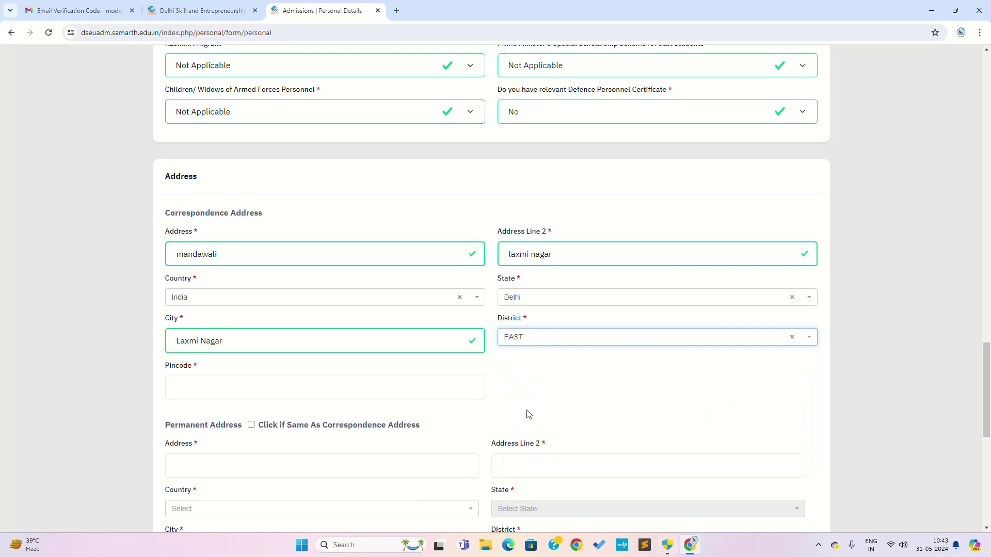
pyautogui.scroll(-1, 362, 366)
pyautogui.click(352, 340)
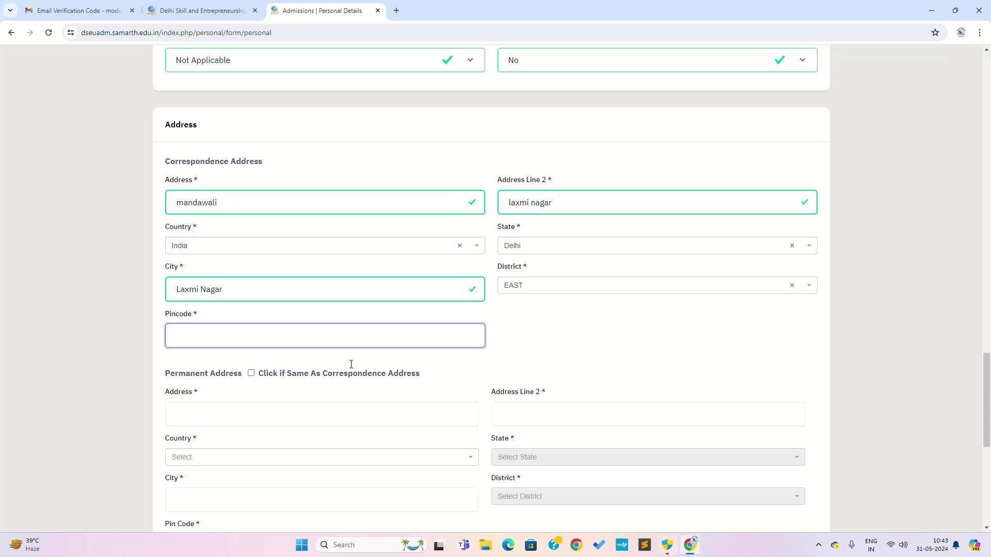
pyautogui.write('110092')
# Copy the correspondence address into Permanent Address and attempt Save and Next, confirming both prompts.
pyautogui.click(419, 393)
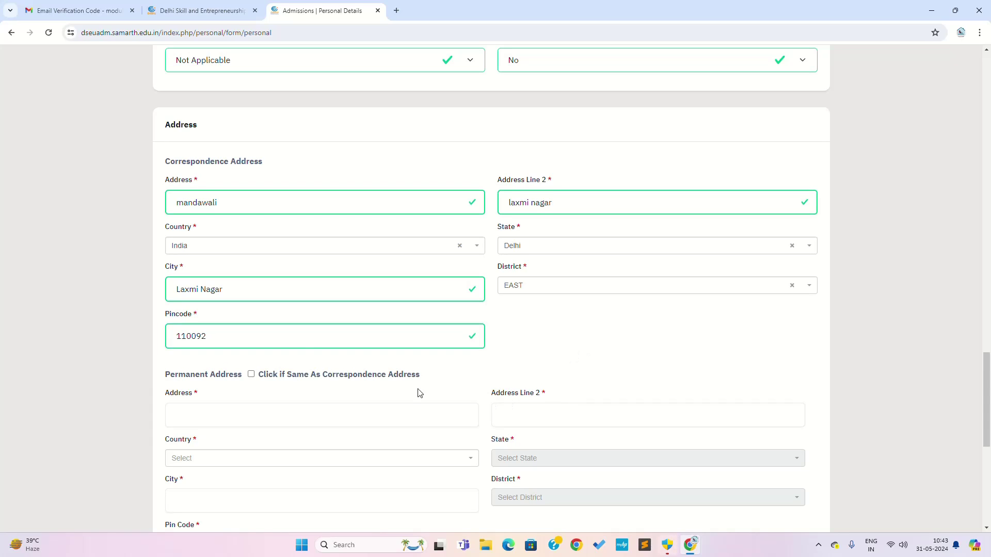
pyautogui.click(251, 375)
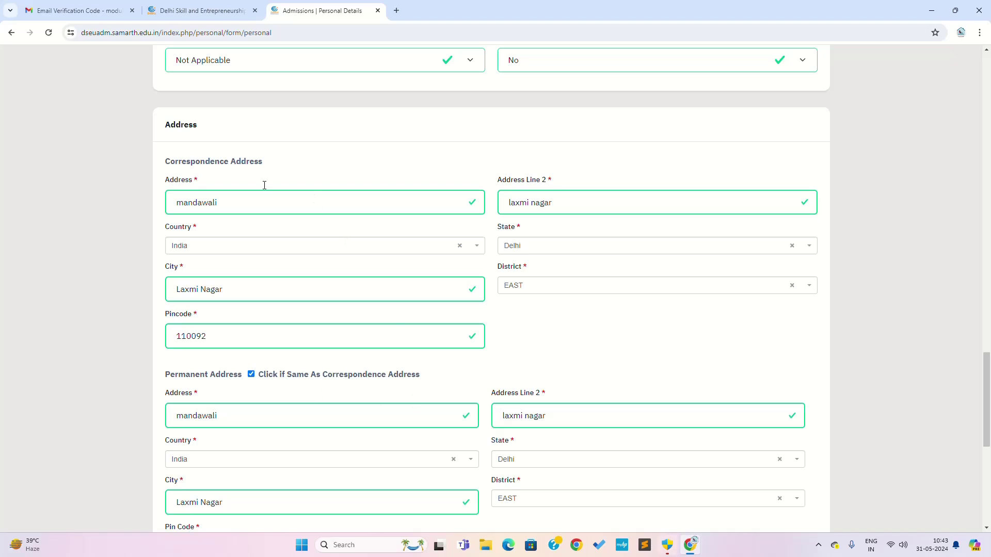
pyautogui.scroll(-4, 403, 382)
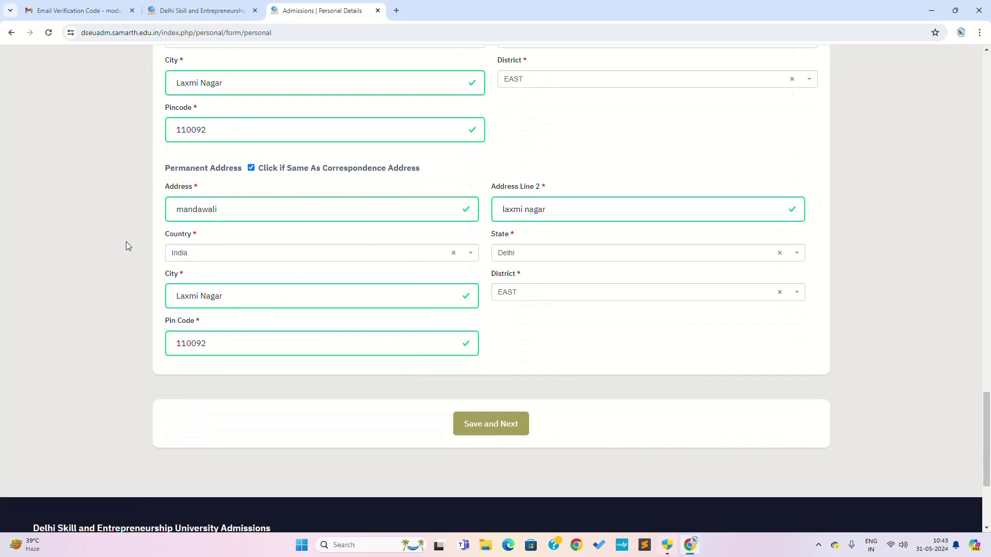
pyautogui.click(477, 426)
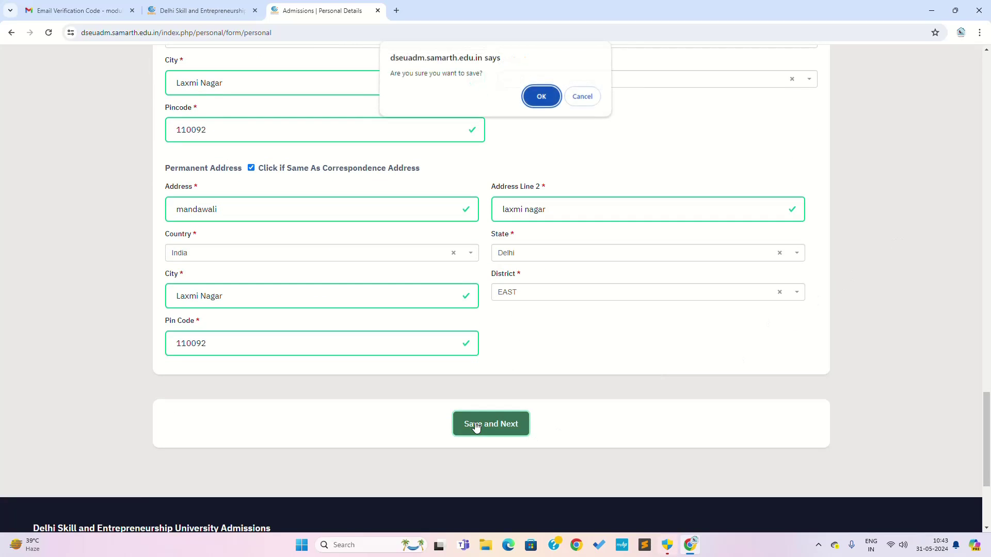
pyautogui.click(541, 98)
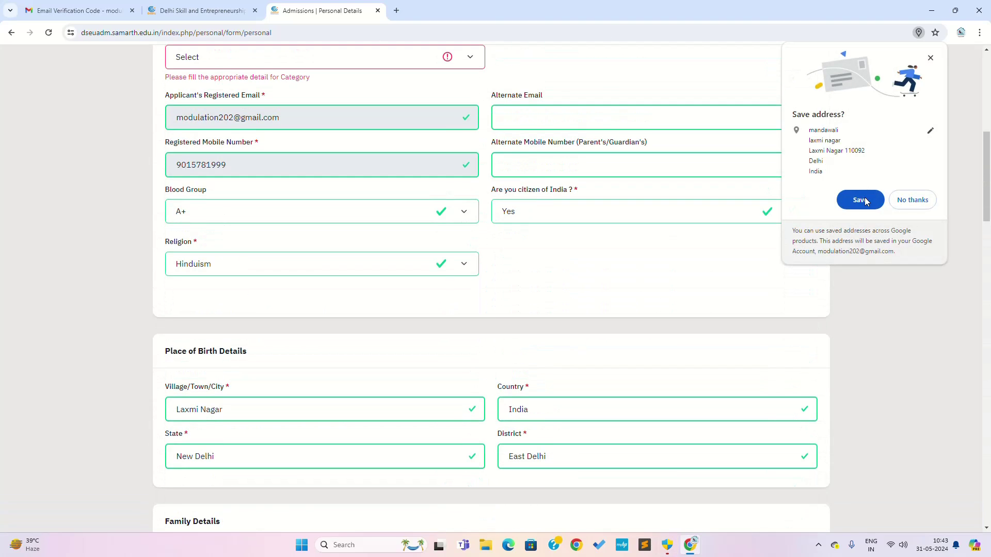
pyautogui.click(854, 202)
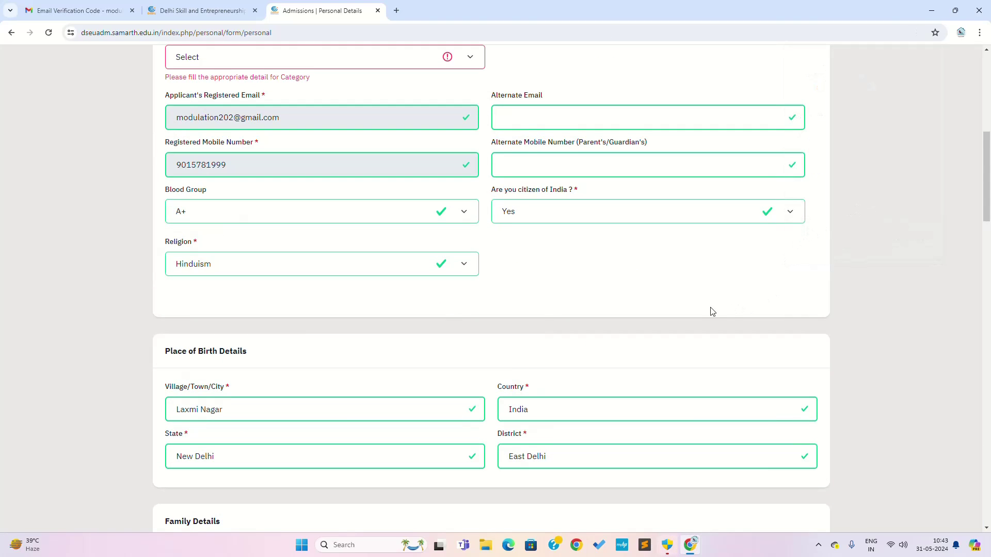
# Try OBC-NCL, Scheduled Caste and ews in the Category dropdown, leaving it at ews.
pyautogui.scroll(1, 699, 314)
pyautogui.scroll(1, 699, 314)
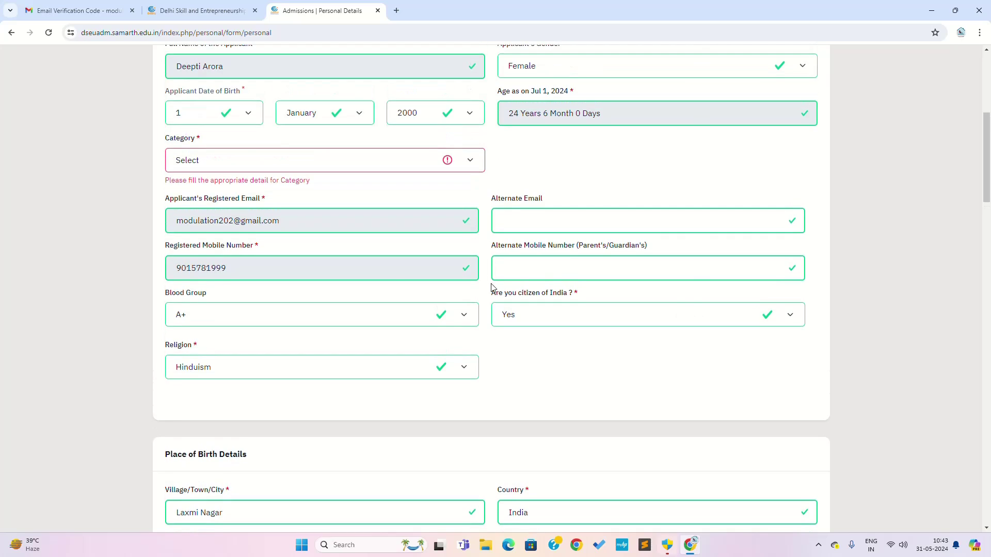
pyautogui.click(367, 161)
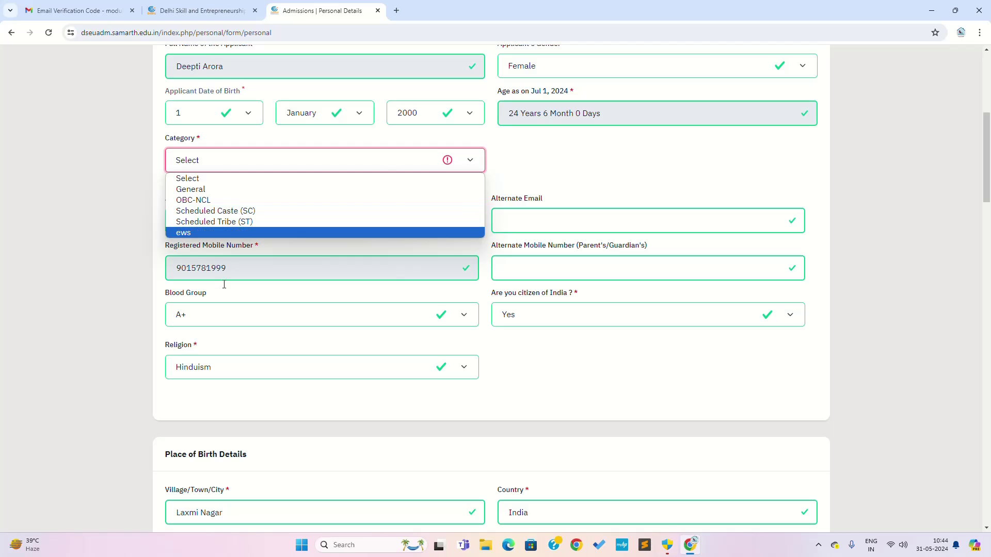
pyautogui.click(201, 202)
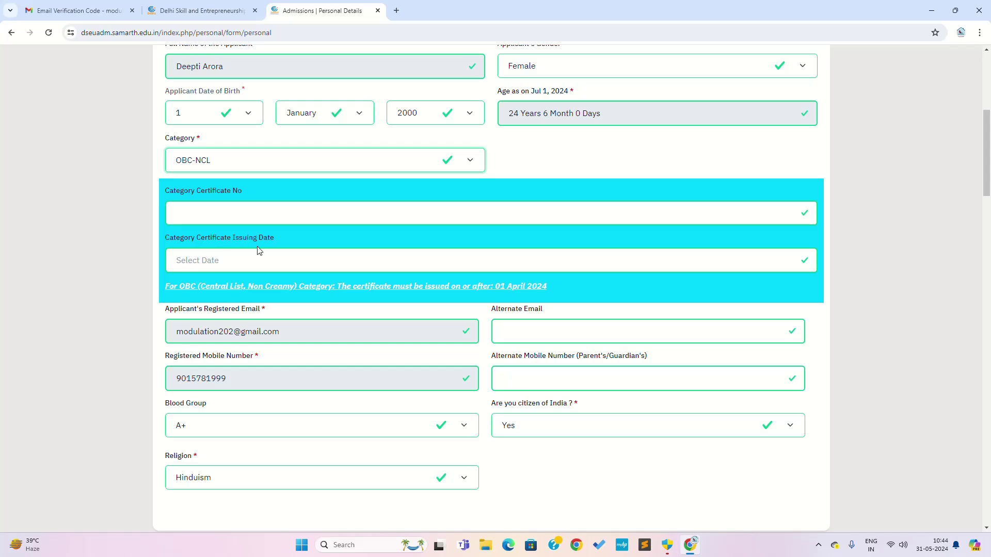
pyautogui.click(267, 256)
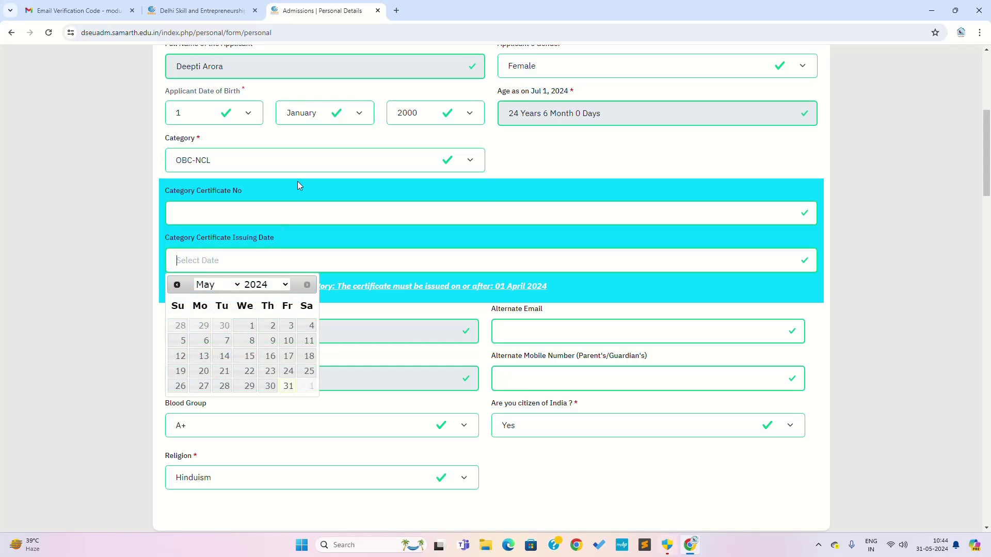
pyautogui.click(305, 161)
pyautogui.click(256, 213)
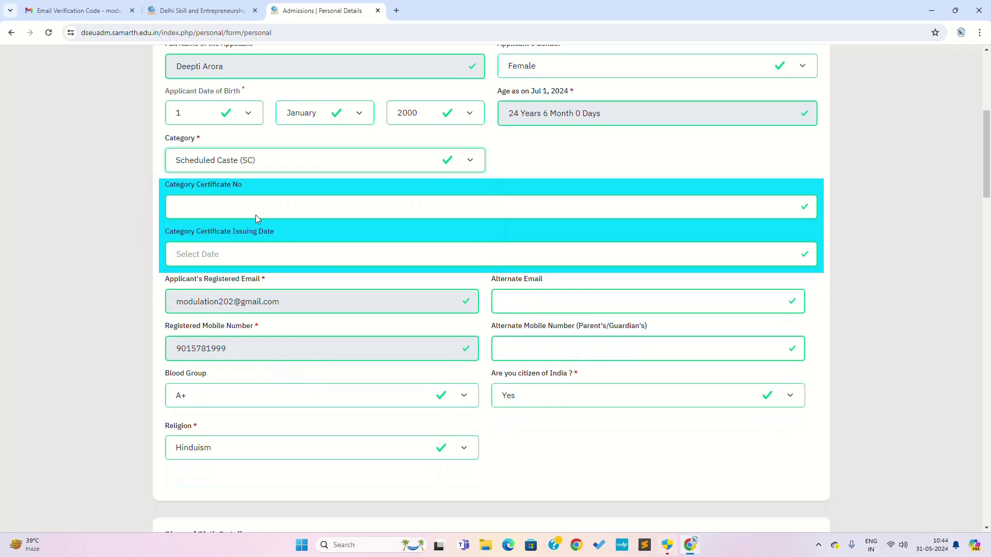
pyautogui.click(292, 160)
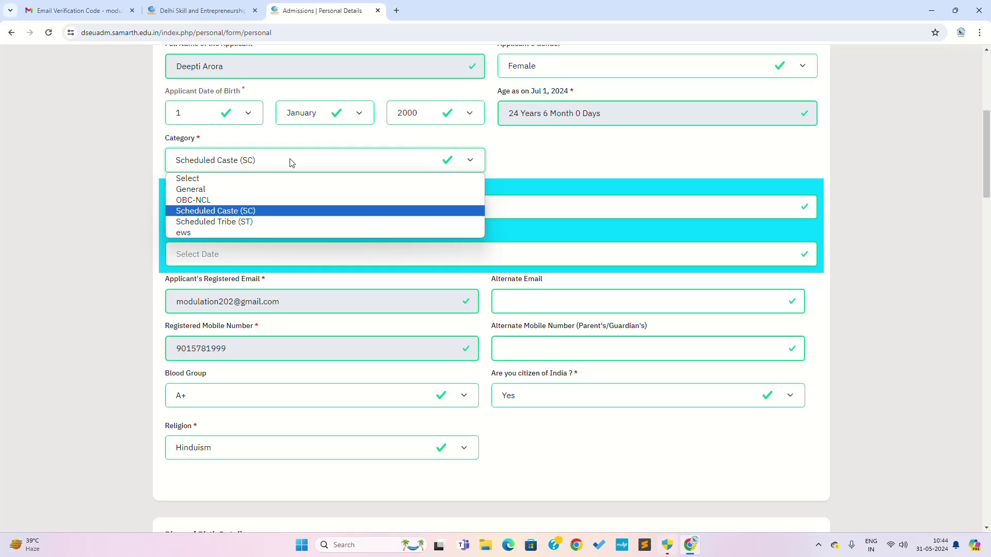
pyautogui.click(241, 232)
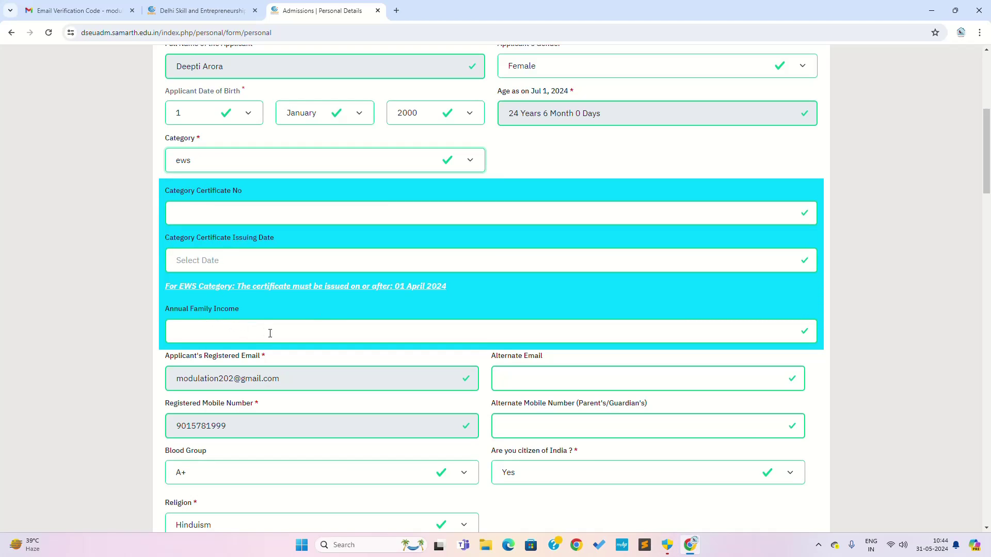
pyautogui.click(367, 164)
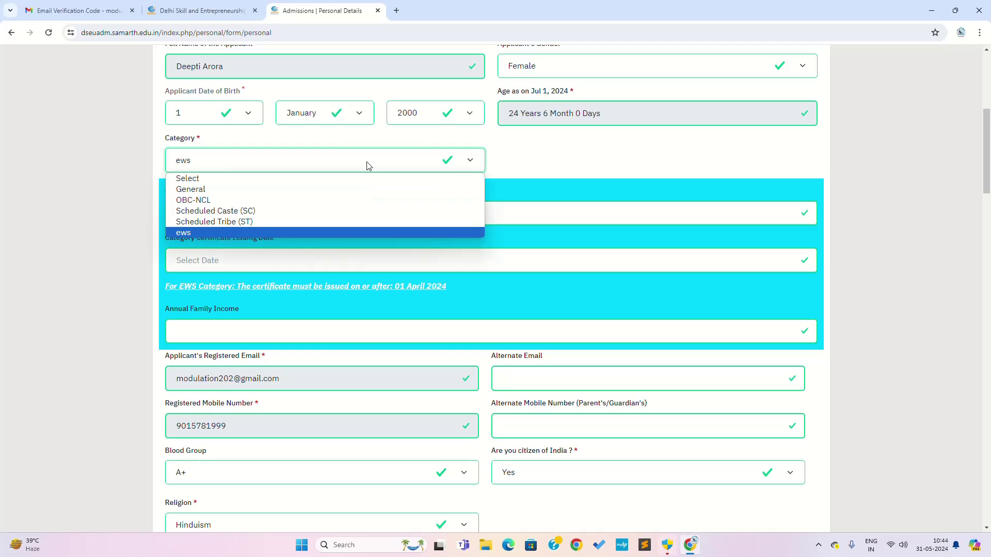
pyautogui.click(212, 233)
# Set Category to General and save the personal details, confirming with OK.
pyautogui.click(283, 164)
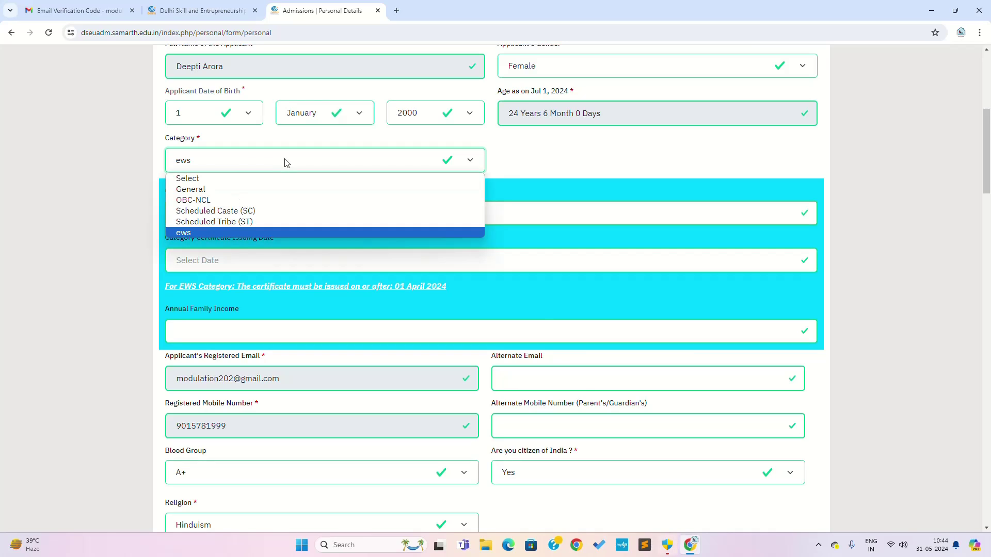
pyautogui.click(243, 191)
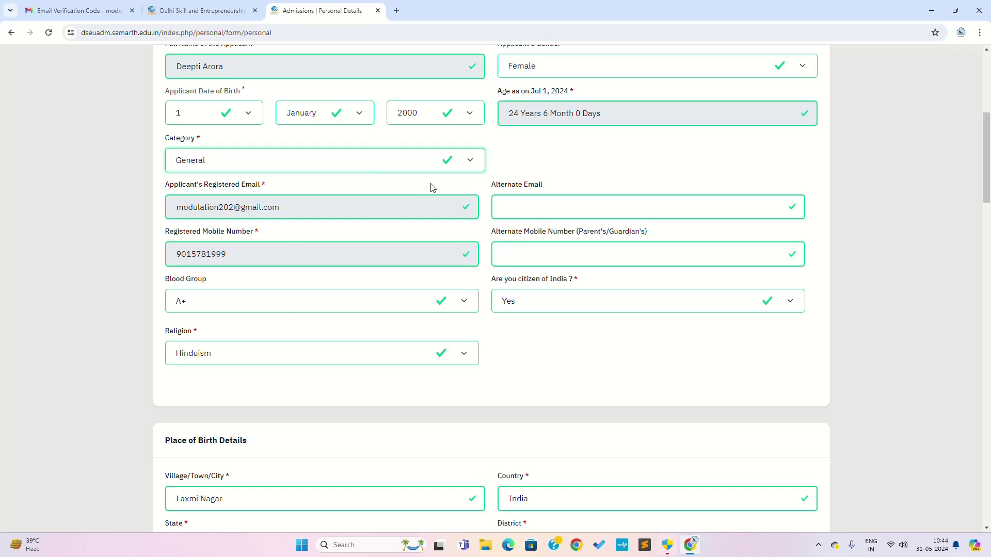
pyautogui.scroll(-20, 504, 324)
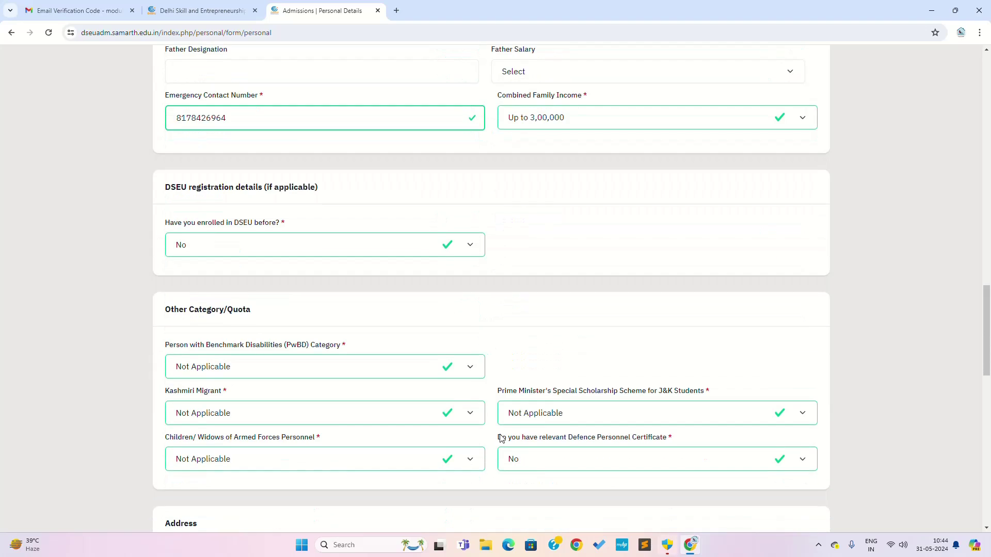
pyautogui.scroll(-8, 508, 426)
pyautogui.click(490, 240)
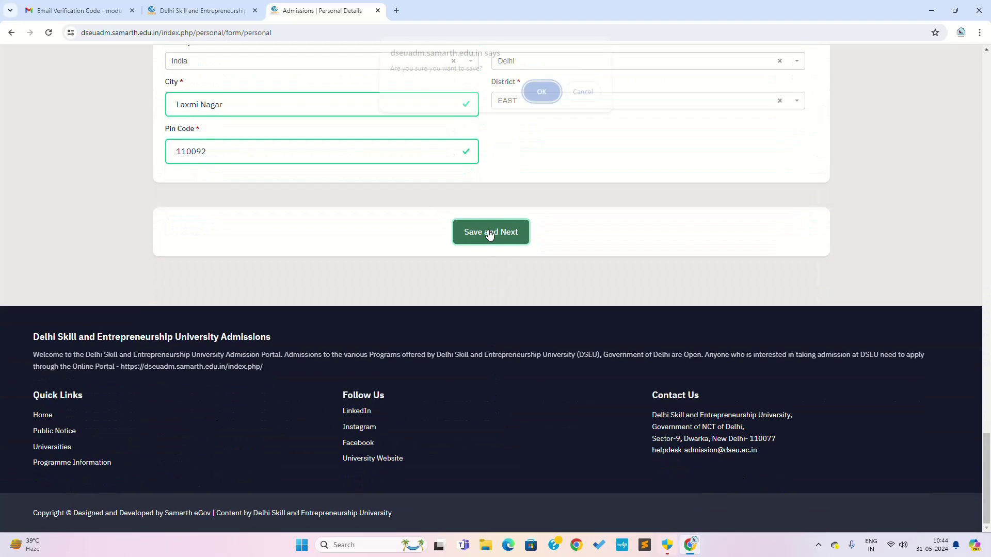
pyautogui.click(540, 98)
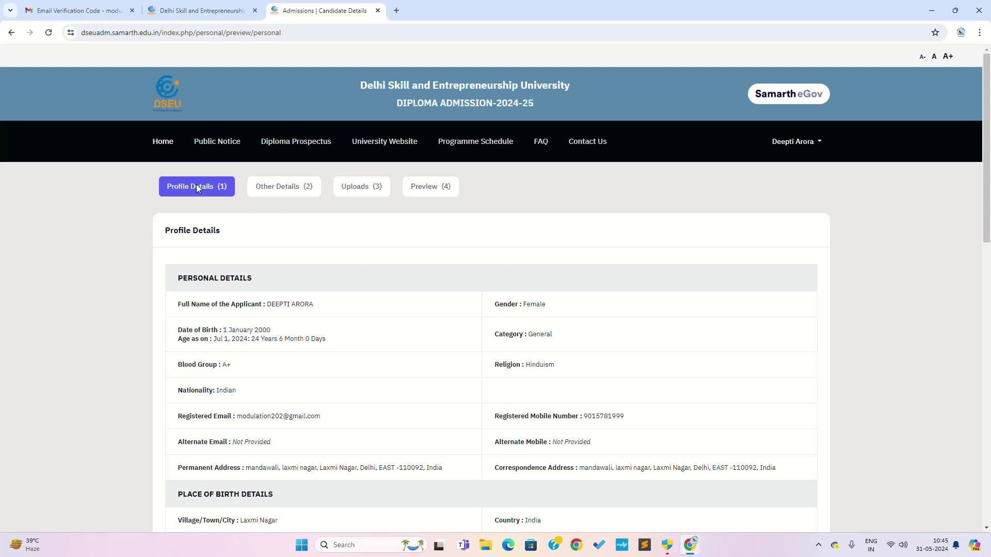
# Scroll through the Profile Details preview to check personal, birthplace, family and quota entries.
pyautogui.scroll(-4, 459, 277)
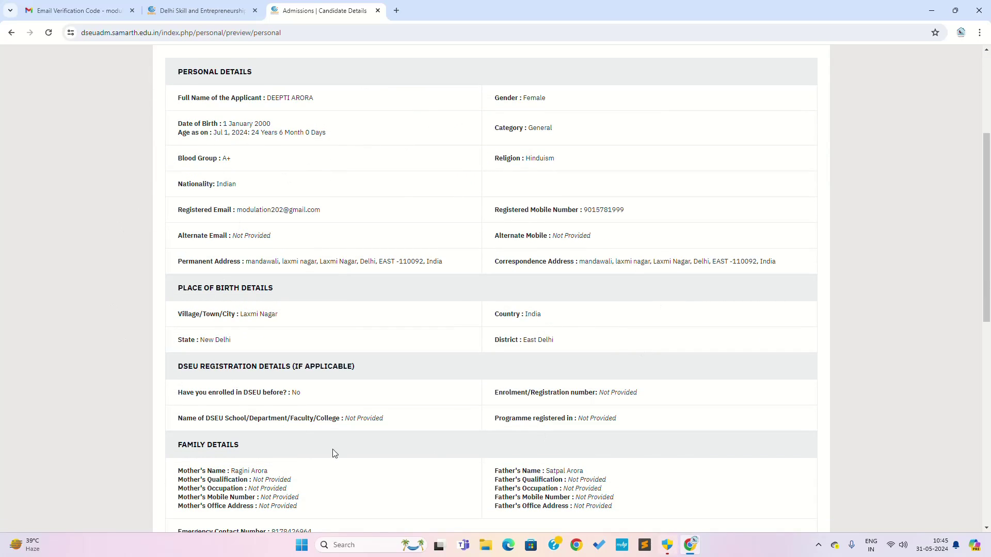
pyautogui.scroll(-5, 534, 369)
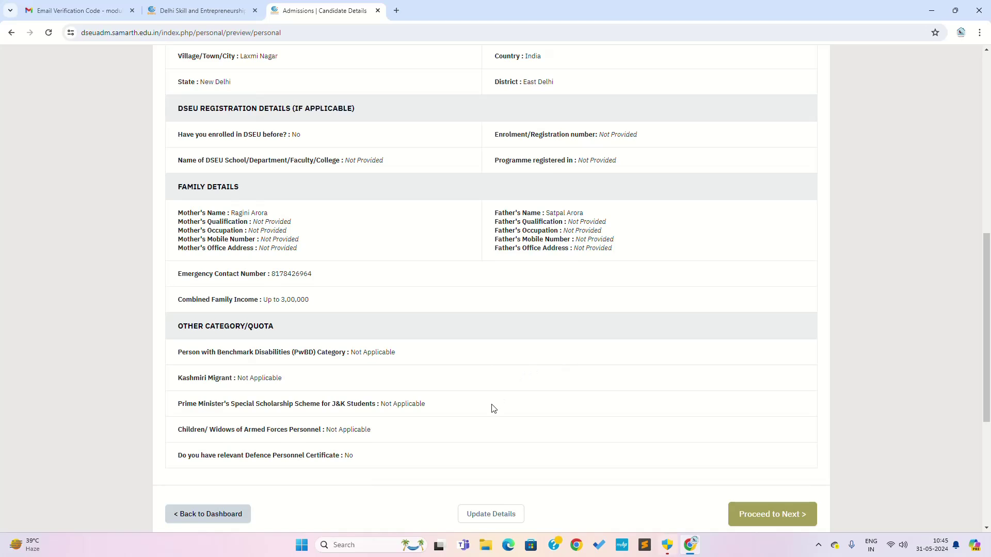
pyautogui.scroll(-3, 492, 408)
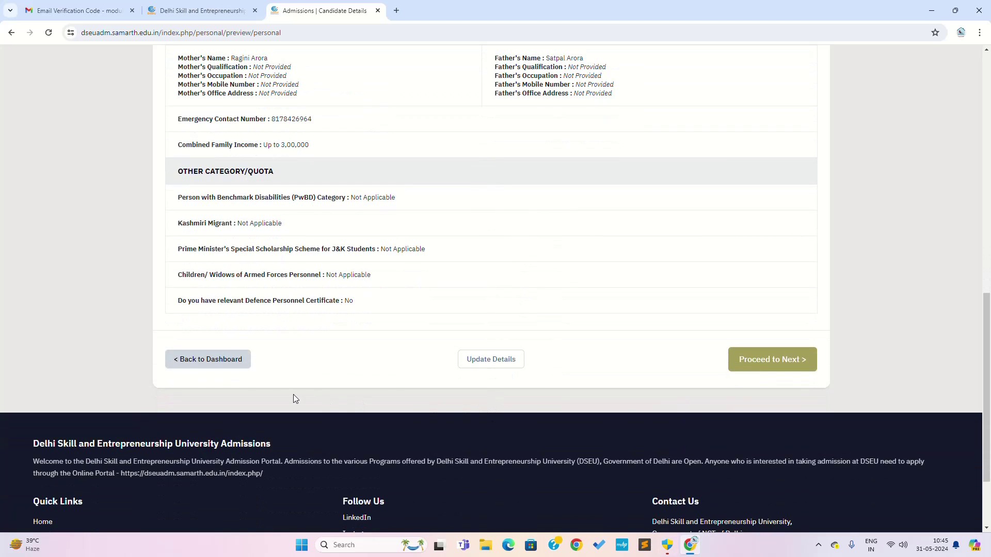
pyautogui.scroll(10, 560, 392)
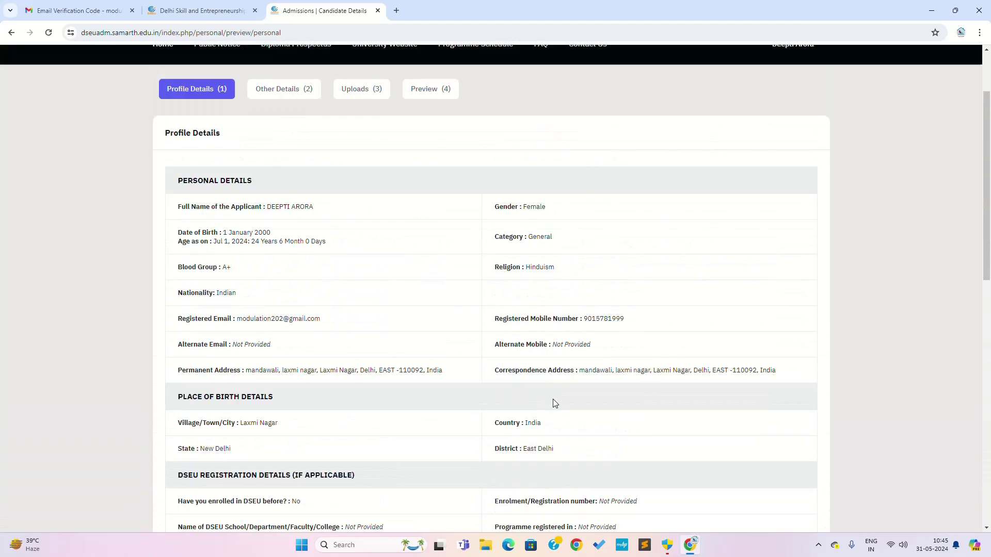
pyautogui.scroll(-9, 553, 403)
pyautogui.scroll(-4, 555, 412)
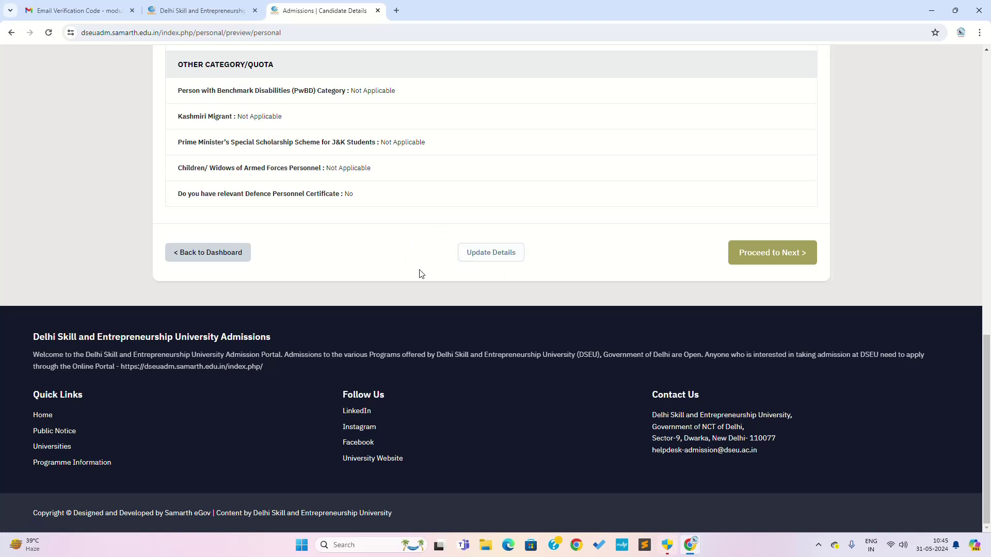
pyautogui.scroll(7, 491, 277)
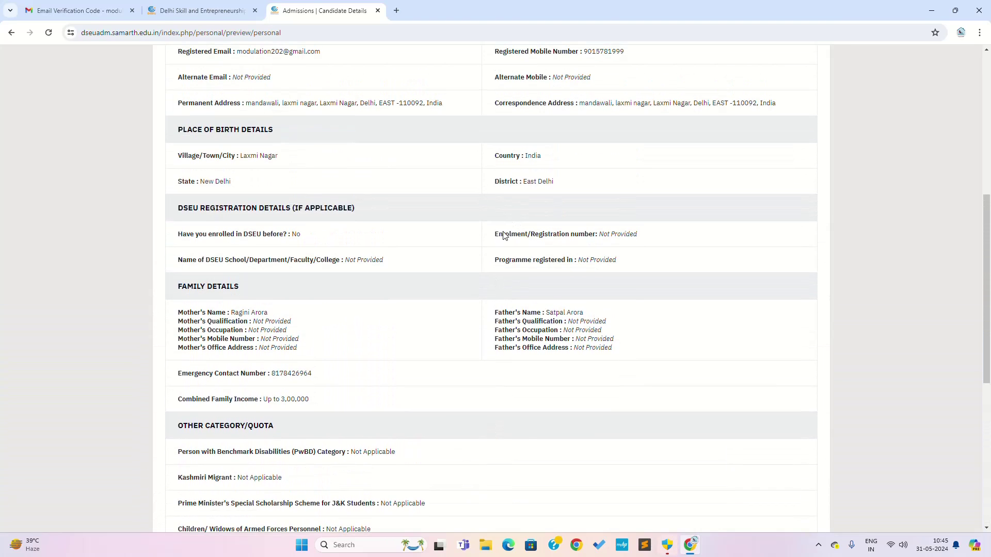
pyautogui.scroll(-4, 505, 275)
pyautogui.scroll(-3, 594, 299)
pyautogui.scroll(3, 682, 325)
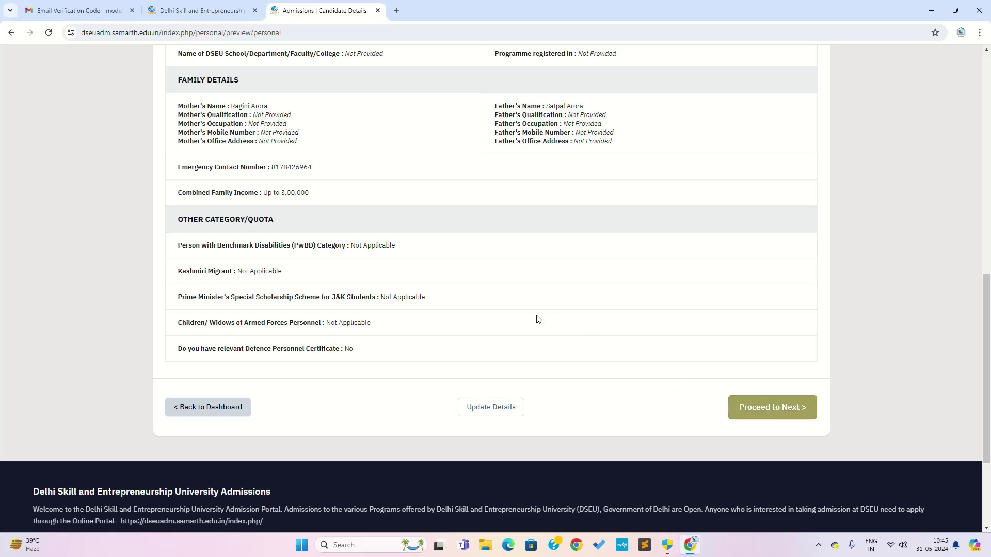
pyautogui.scroll(5, 535, 325)
pyautogui.scroll(6, 531, 344)
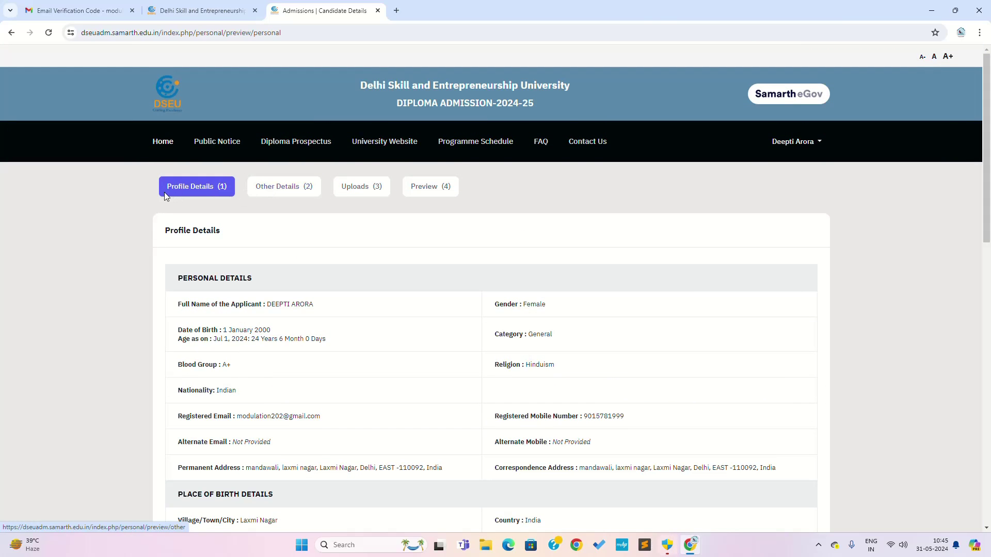
# In Other Details, answer No to the medical illness and NCC Certificate questions.
pyautogui.click(298, 192)
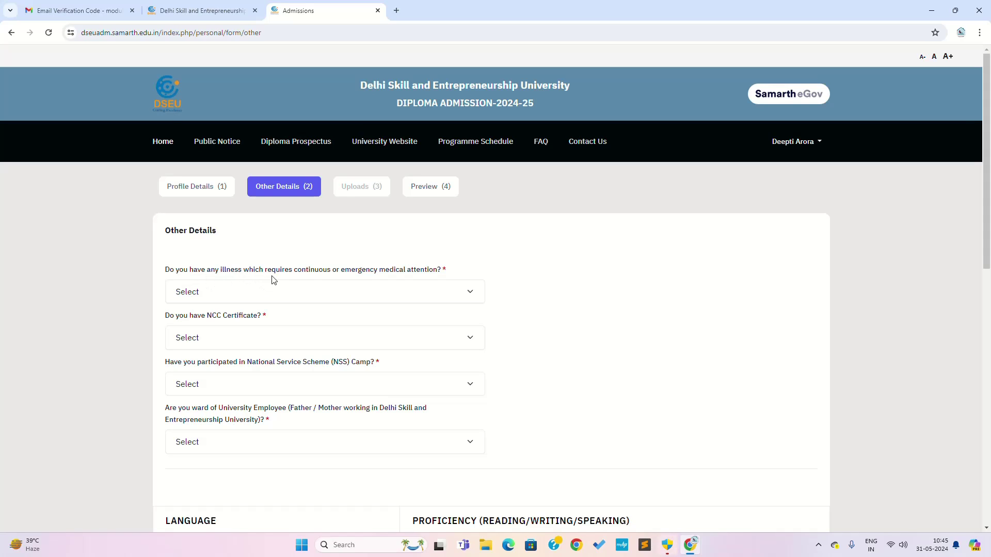
pyautogui.click(395, 292)
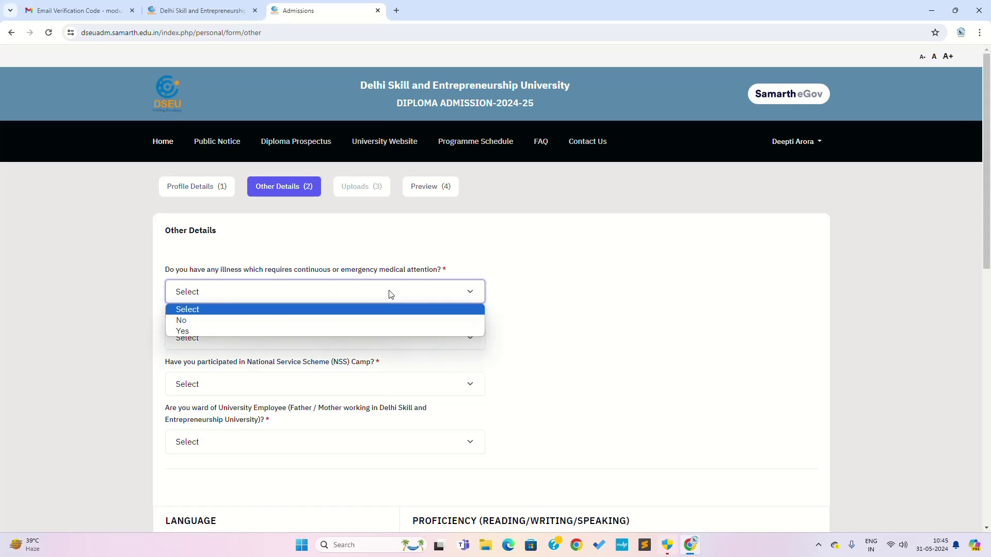
pyautogui.click(225, 321)
pyautogui.scroll(-1, 223, 310)
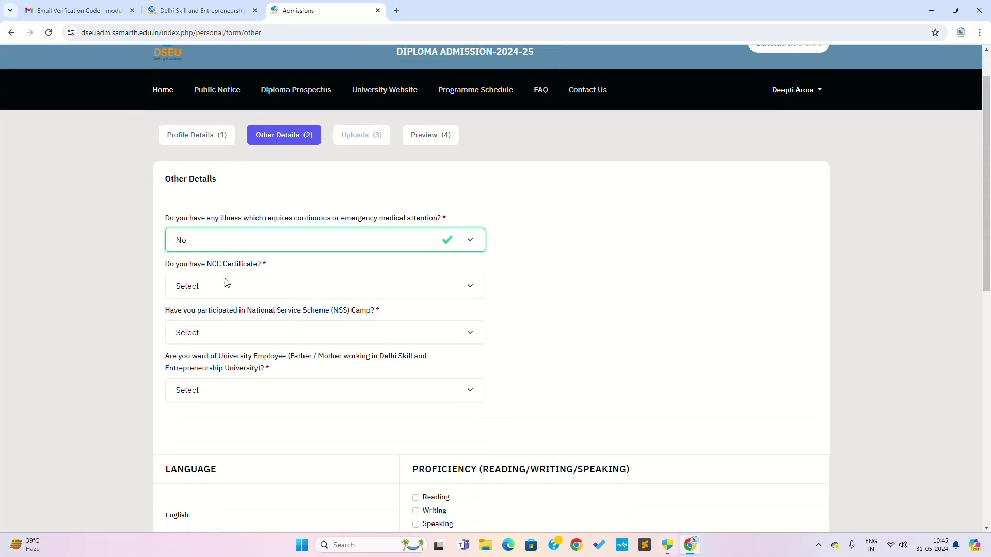
pyautogui.click(213, 287)
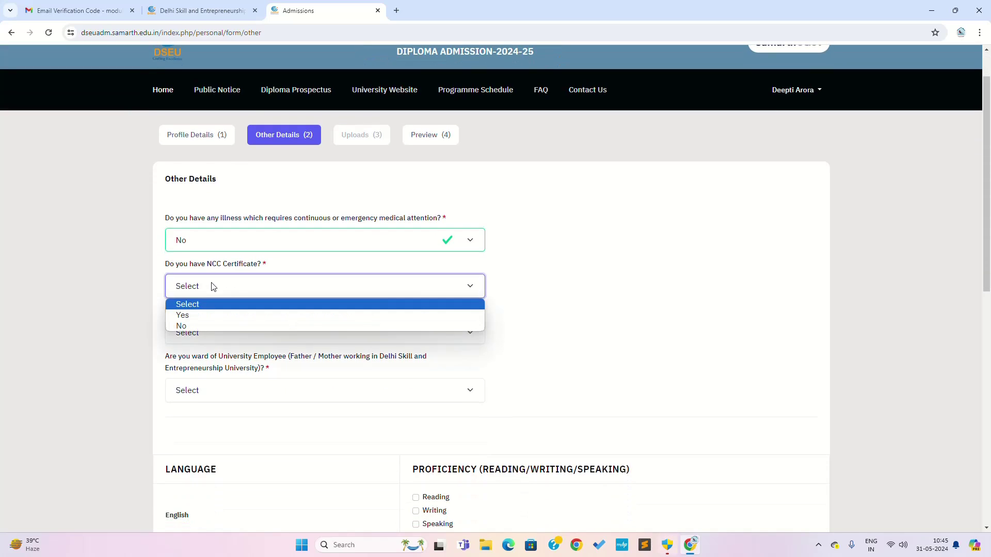
pyautogui.click(195, 325)
pyautogui.click(259, 288)
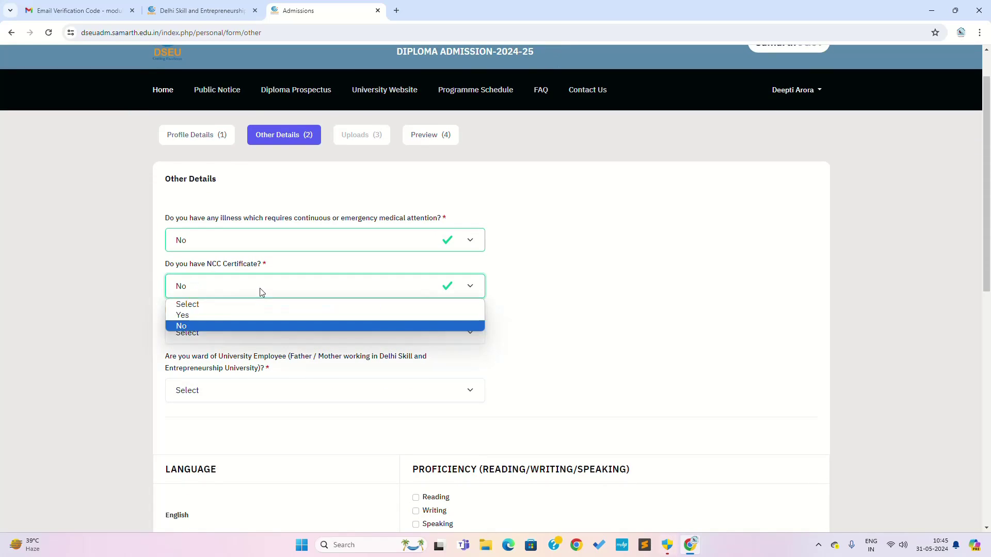
pyautogui.click(220, 315)
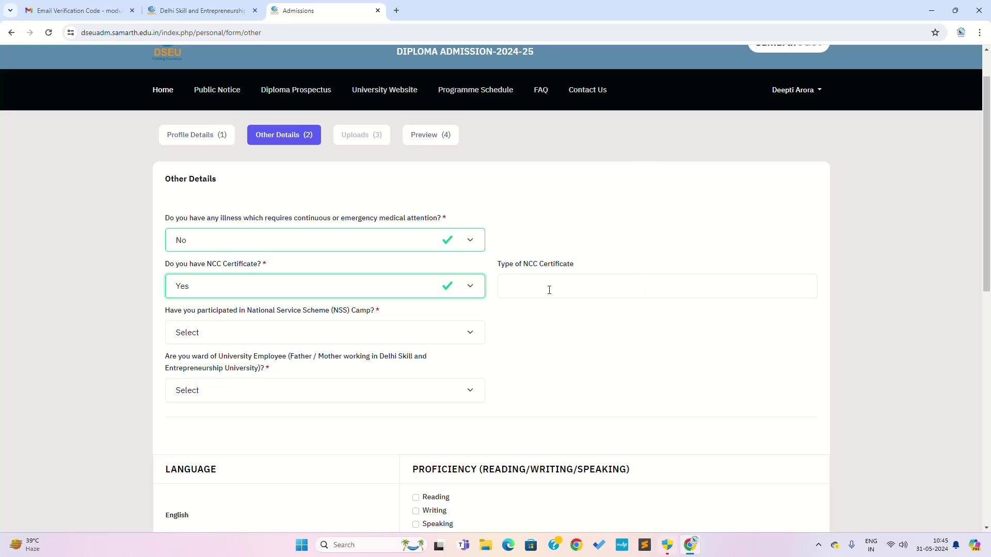
pyautogui.click(413, 292)
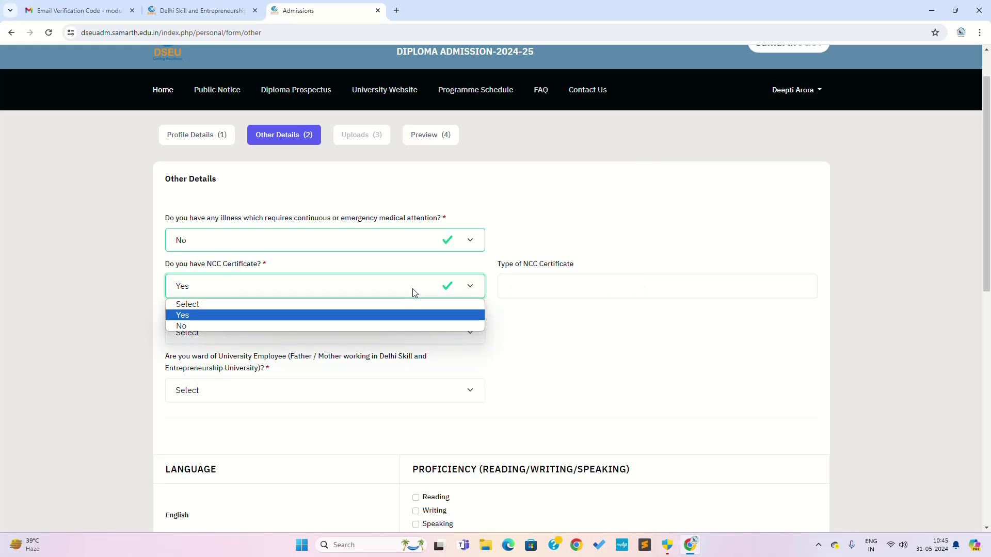
pyautogui.click(274, 325)
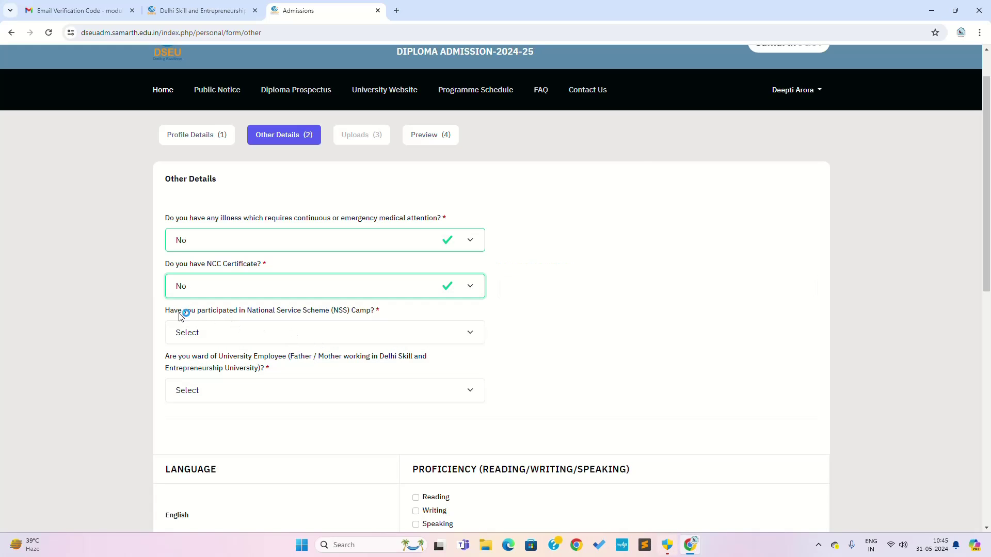
# Answer No to NSS Camp participation and to being a university employee's ward.
pyautogui.click(361, 333)
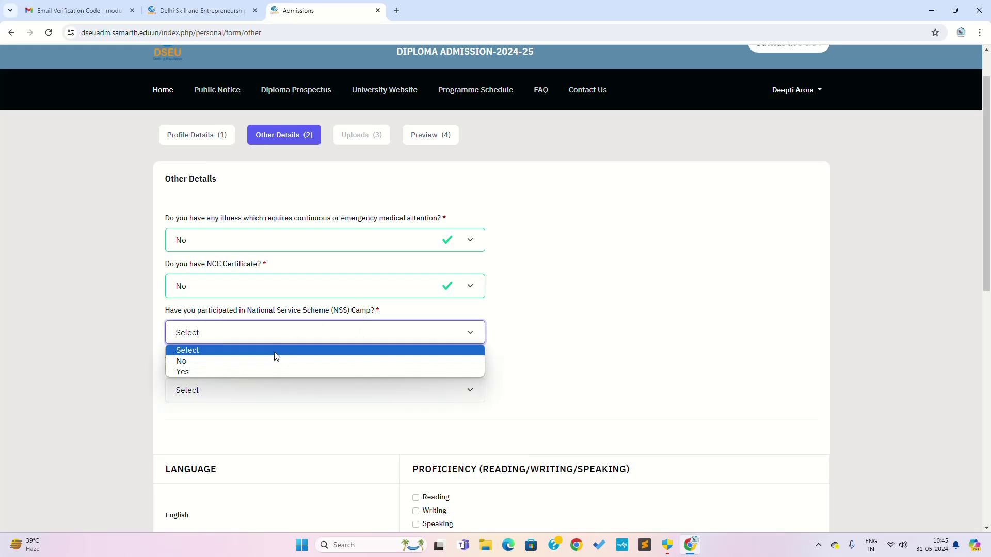
pyautogui.click(271, 361)
pyautogui.click(274, 335)
pyautogui.click(256, 372)
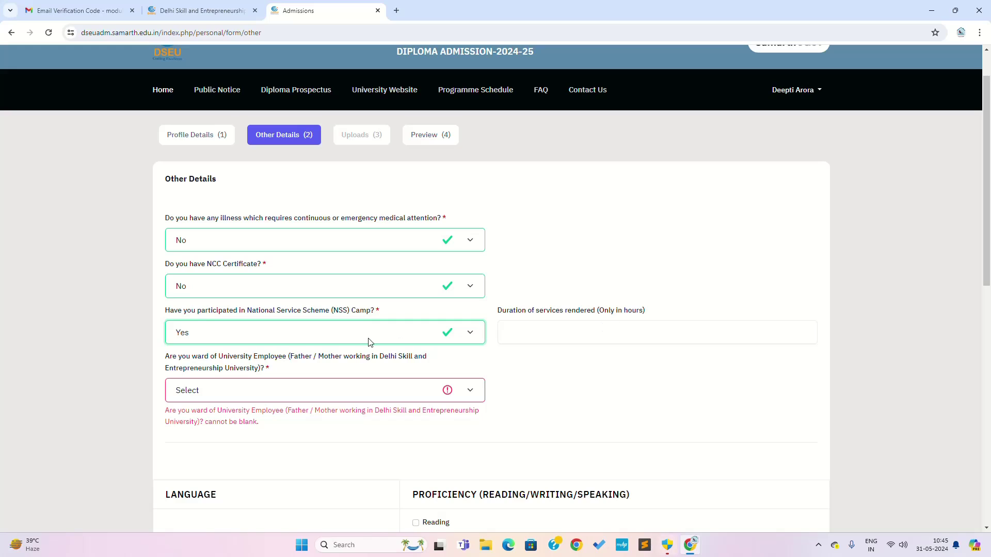
pyautogui.click(370, 343)
pyautogui.click(260, 360)
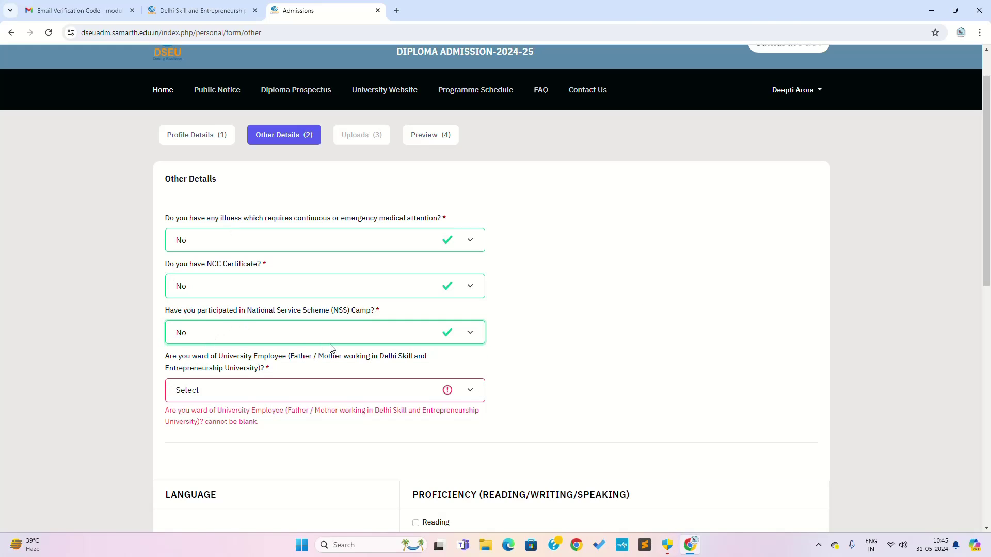
pyautogui.click(317, 398)
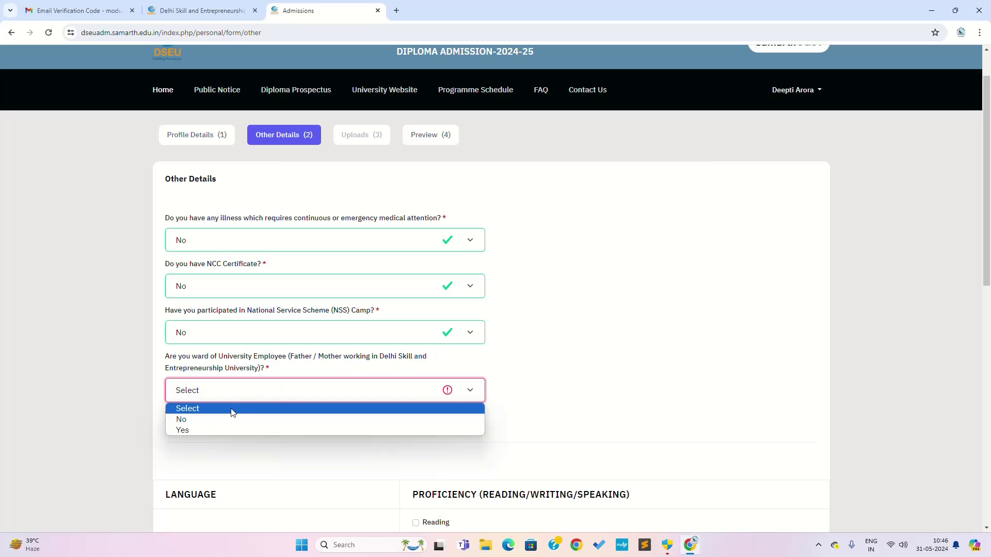
pyautogui.click(214, 420)
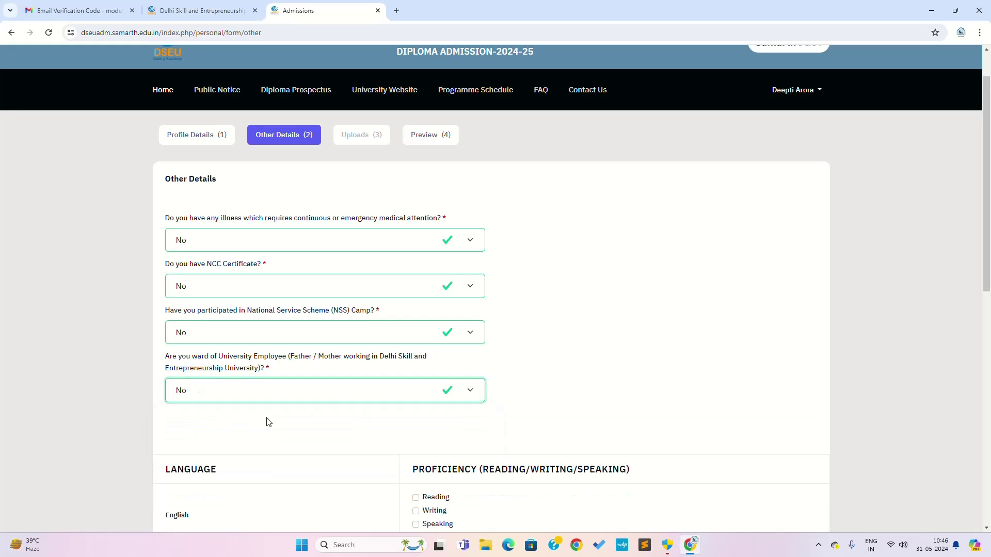
# Mark reading, writing and speaking for English and Hindi, then save Other Details.
pyautogui.scroll(-4, 325, 433)
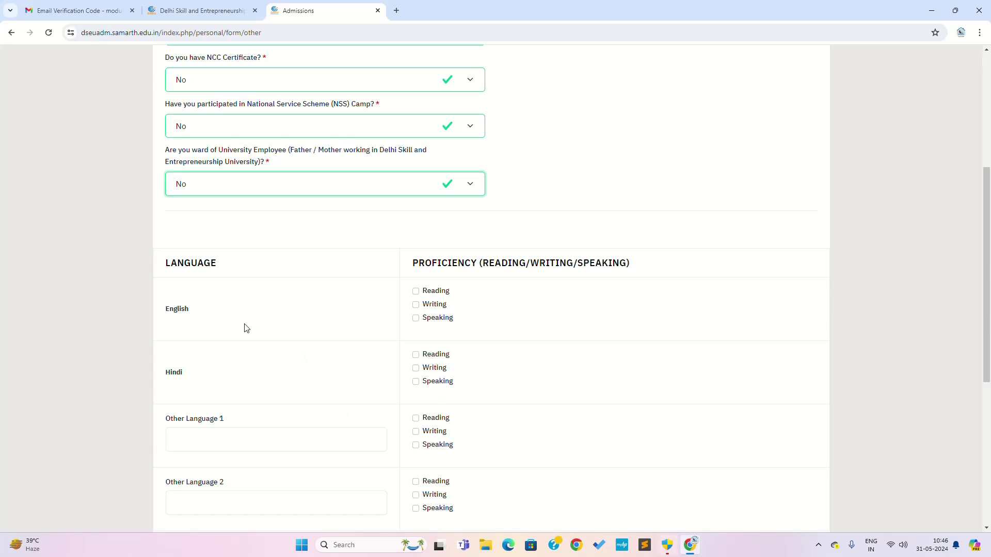
pyautogui.click(417, 292)
pyautogui.click(416, 305)
pyautogui.click(417, 319)
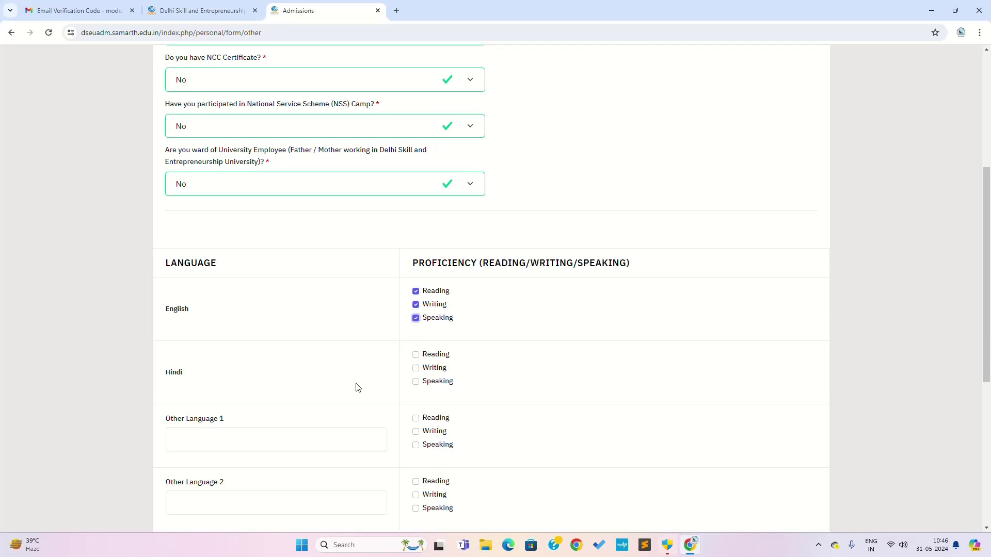
pyautogui.click(416, 356)
pyautogui.click(416, 369)
pyautogui.click(416, 382)
pyautogui.scroll(-2, 462, 409)
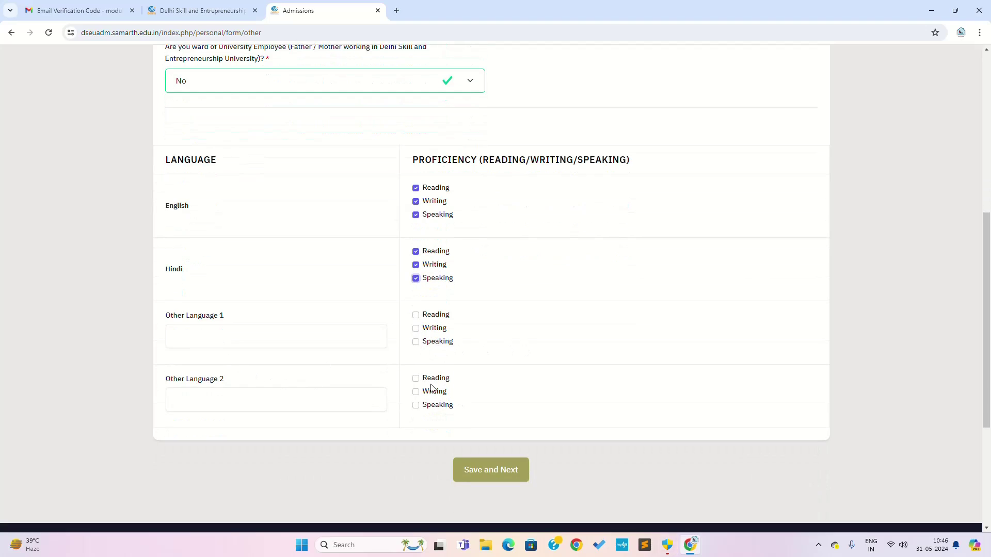
pyautogui.click(516, 471)
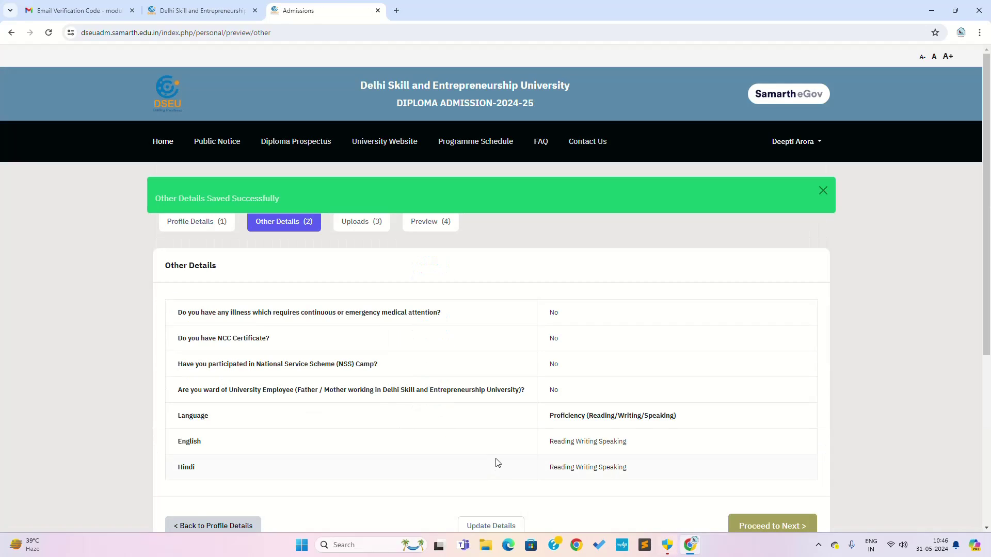
# Proceed to the Uploads (3) step and view its Photo, Signature and Income Certificate slots.
pyautogui.scroll(-3, 493, 401)
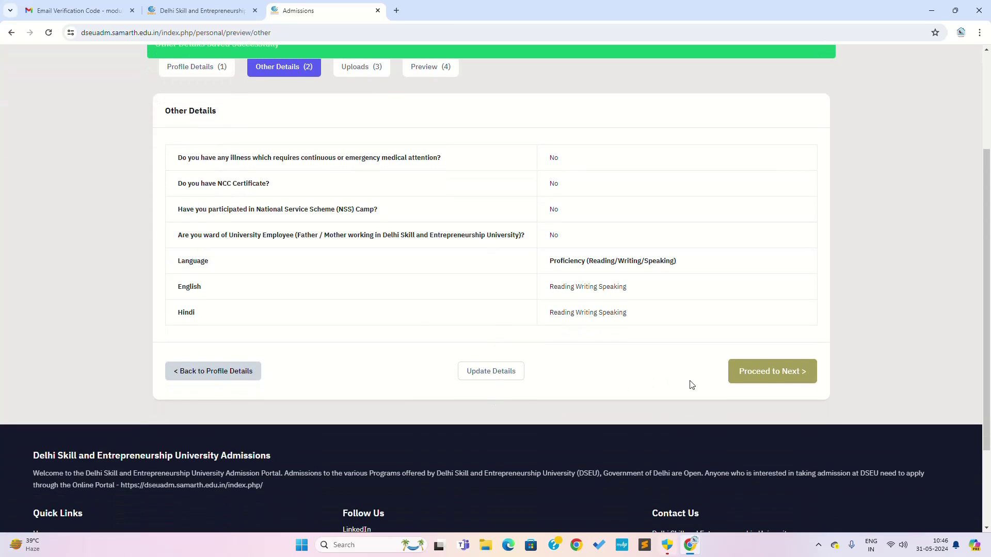
pyautogui.scroll(1, 706, 428)
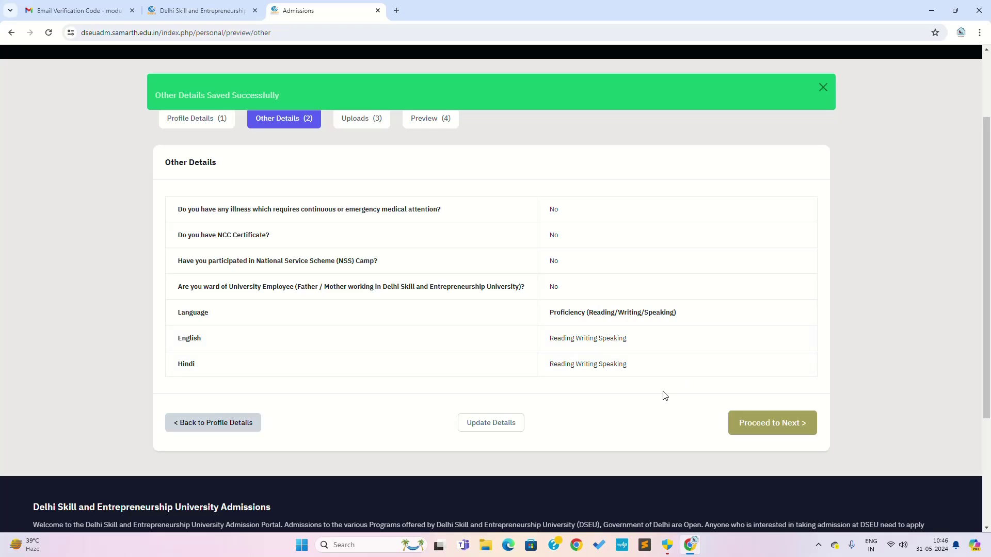
pyautogui.click(770, 427)
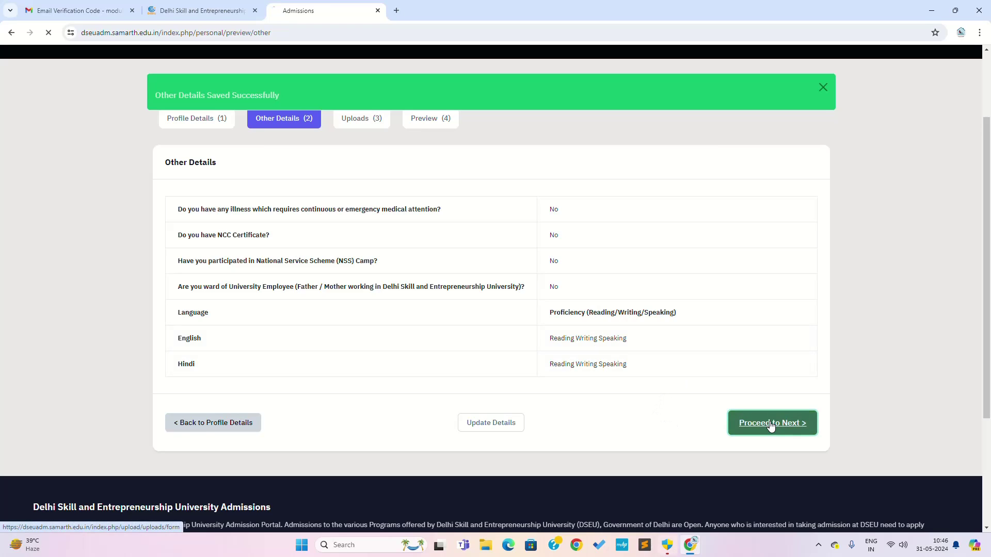
pyautogui.scroll(-4, 467, 279)
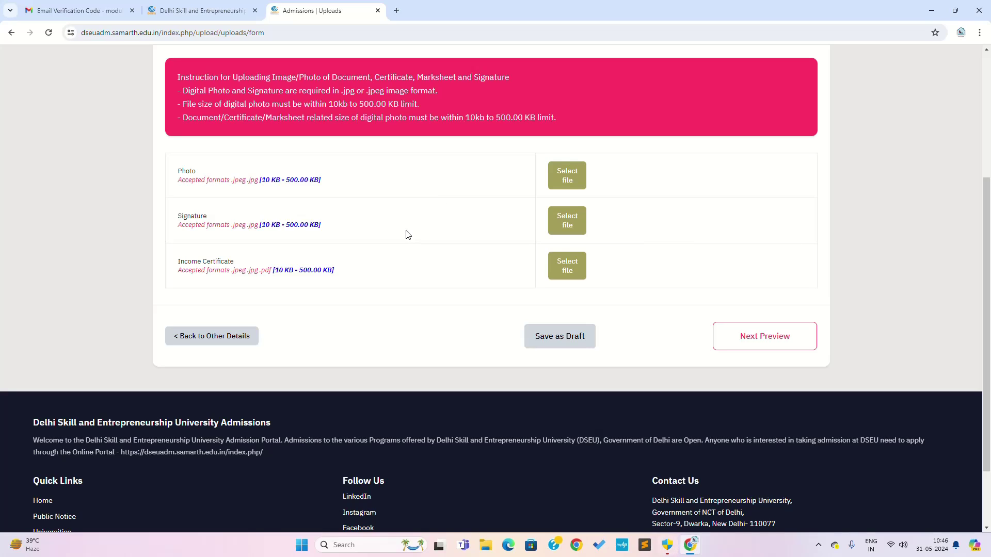
# Search Google for 'online photo resizer' in a new tab and open the Image Resizer site.
pyautogui.click(397, 16)
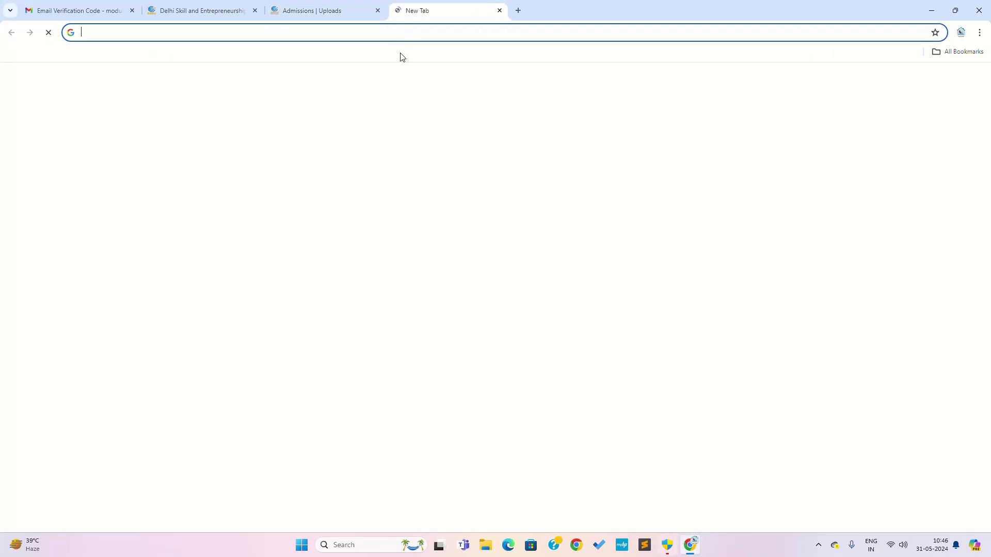
pyautogui.write('onli')
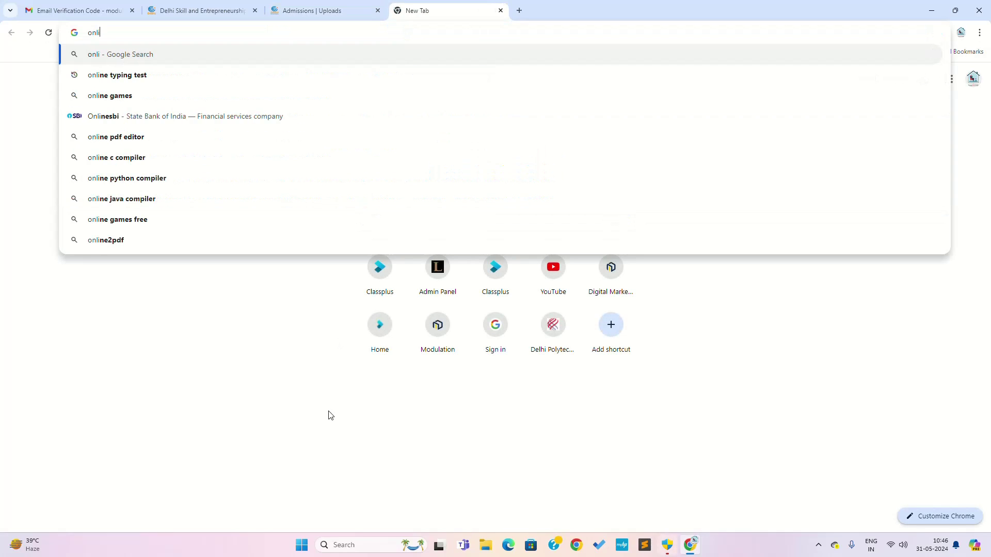
pyautogui.write('ne photo')
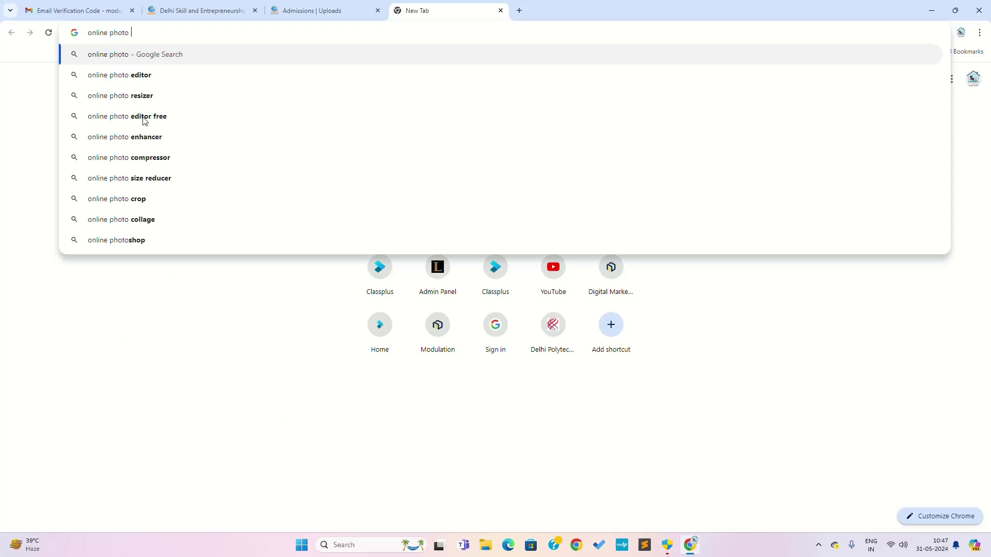
pyautogui.click(133, 97)
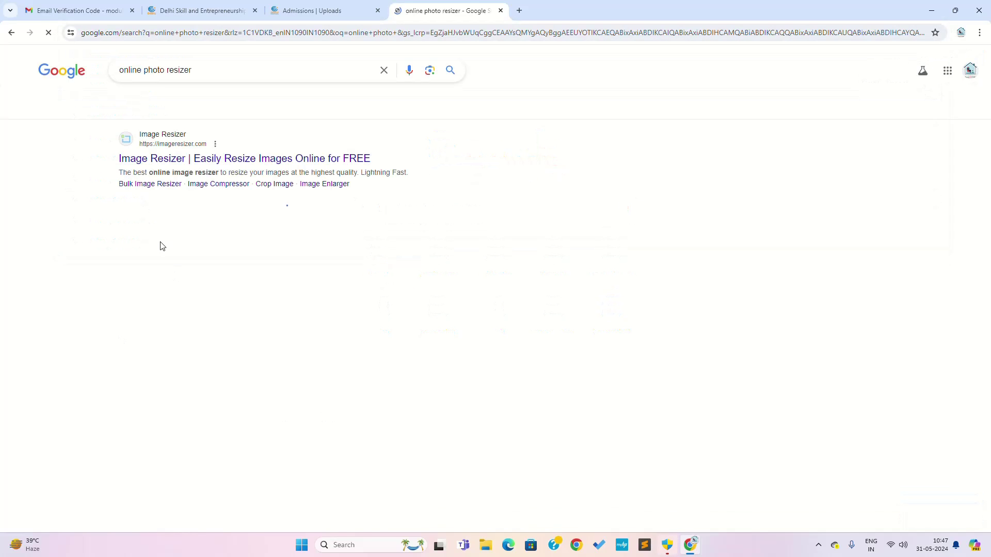
pyautogui.click(234, 160)
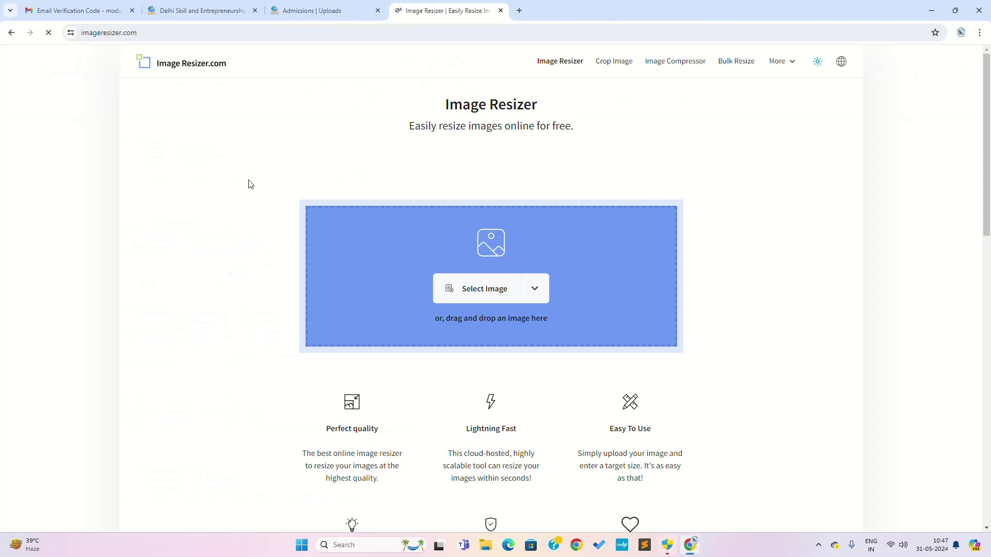
# Upload the QQQ-1 photo from the Downloads folder into ImageResizer.com.
pyautogui.click(487, 293)
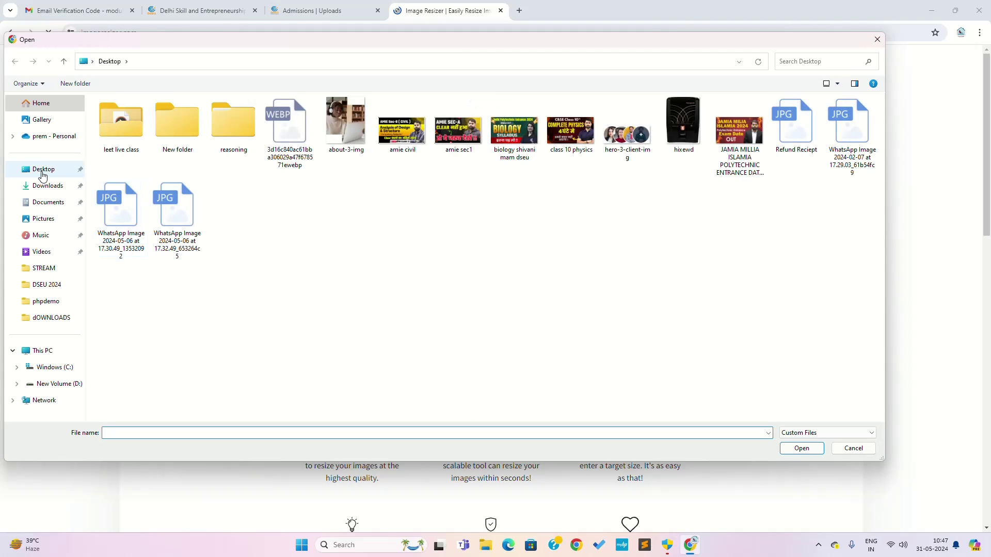
pyautogui.click(43, 187)
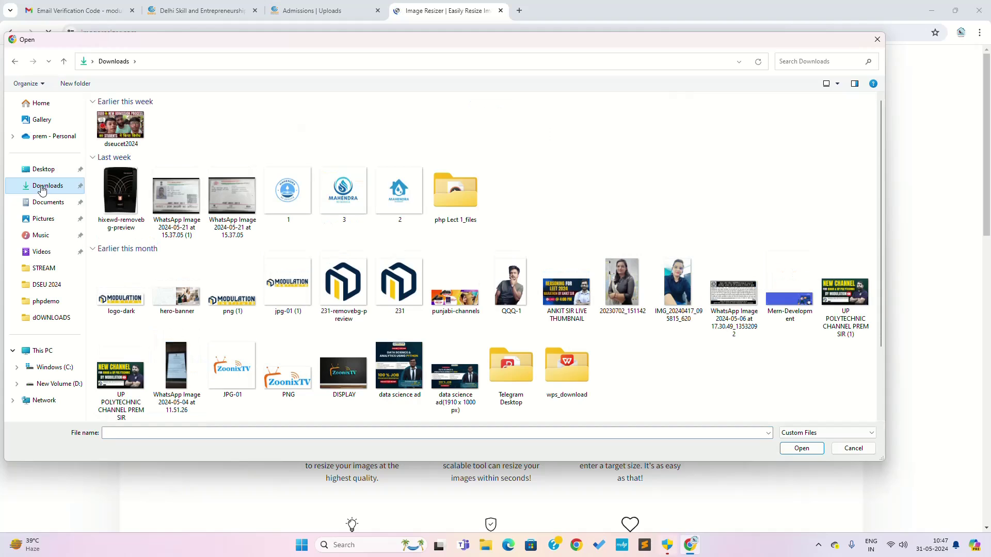
pyautogui.doubleClick(511, 284)
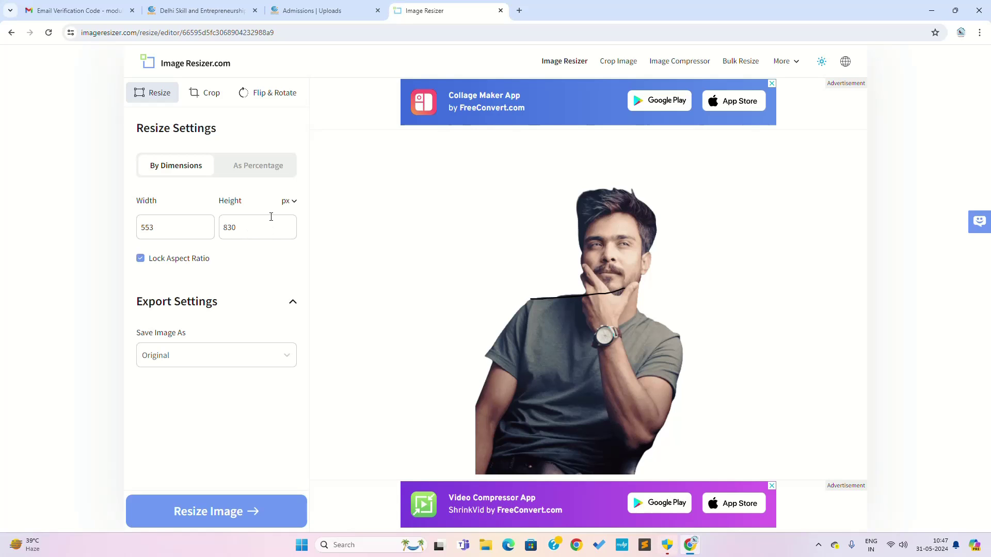
# Keep pixel units, set the output format to JPG, and enter a 300 KB target size.
pyautogui.click(288, 202)
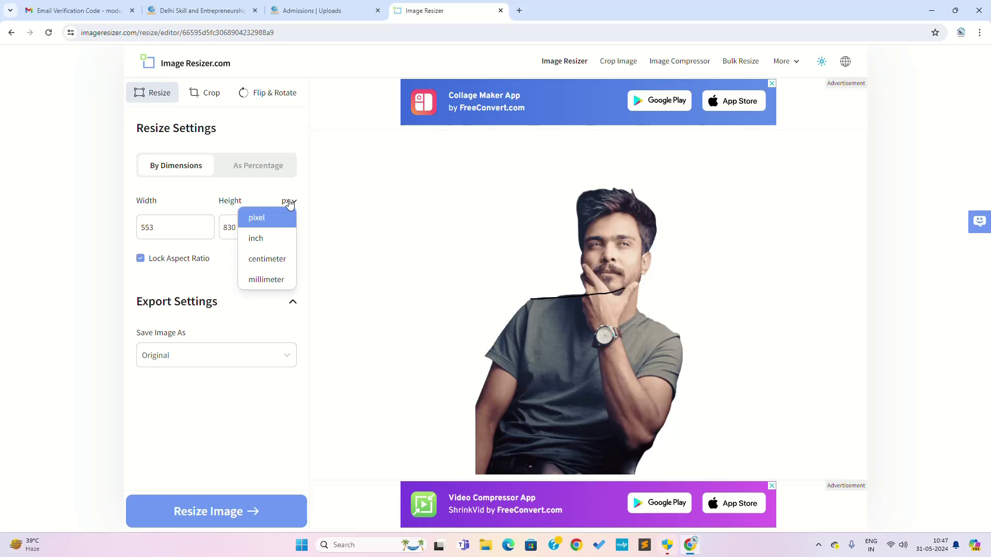
pyautogui.click(288, 202)
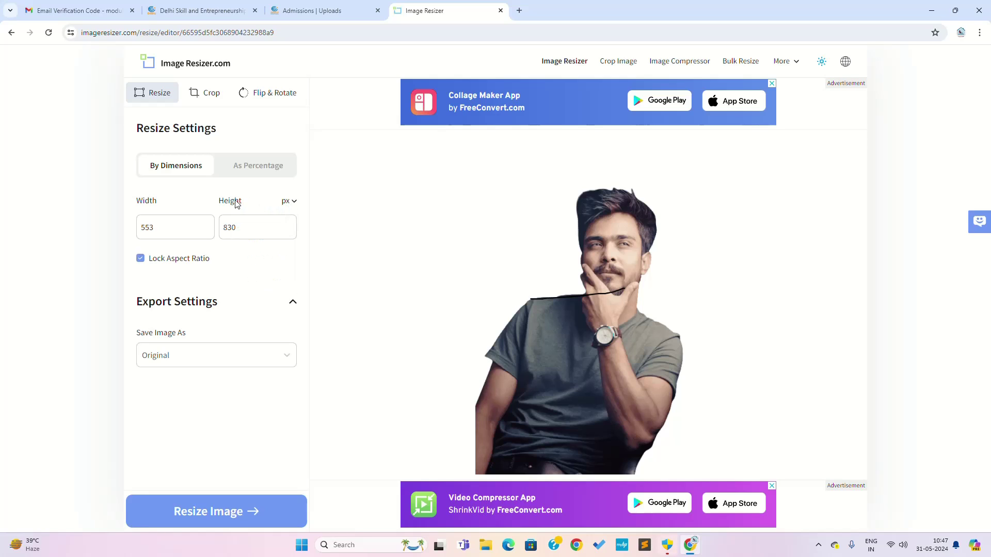
pyautogui.click(179, 357)
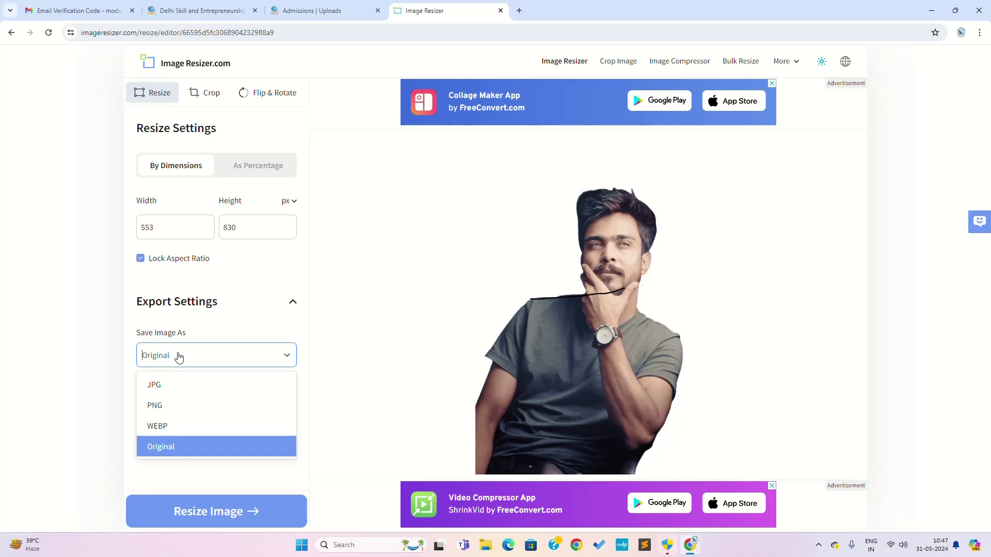
pyautogui.click(168, 386)
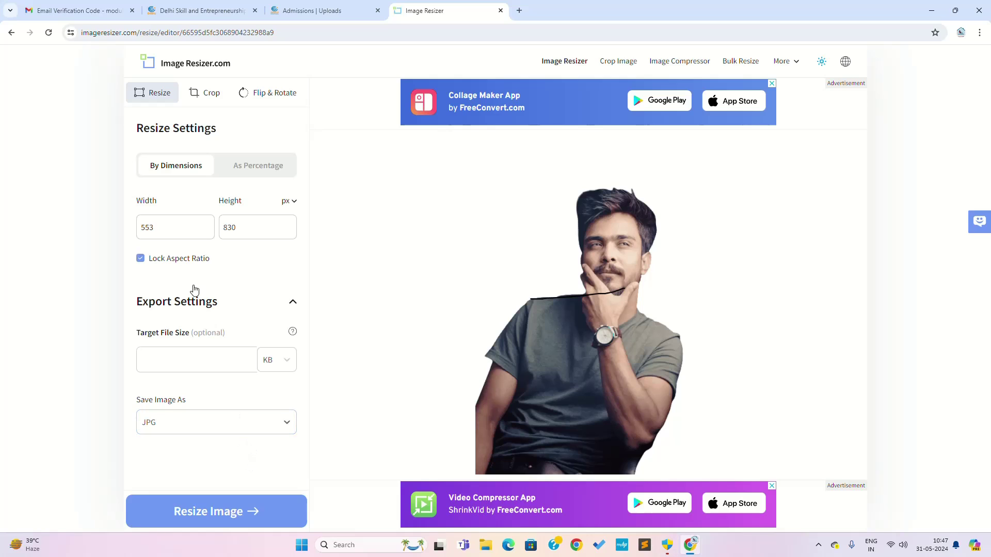
pyautogui.click(246, 170)
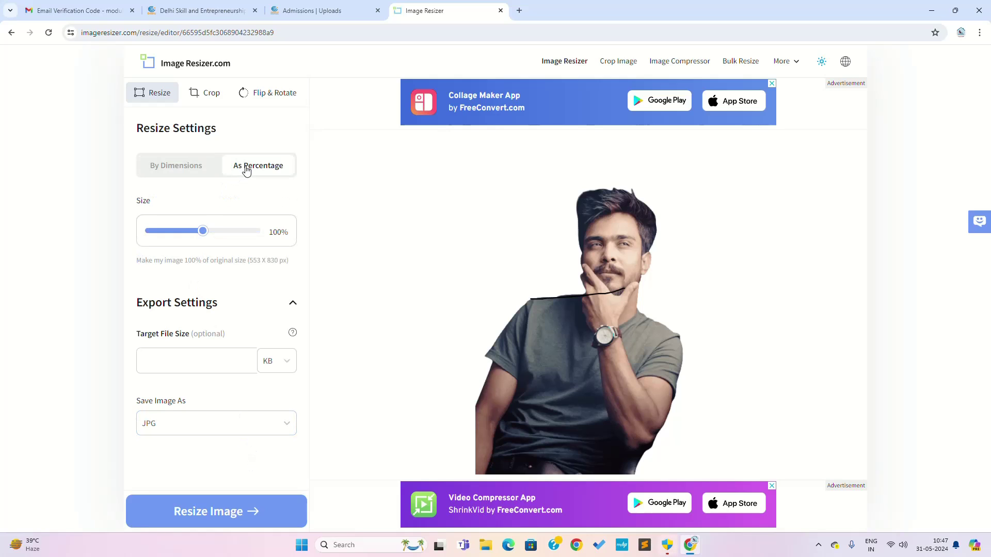
pyautogui.click(186, 168)
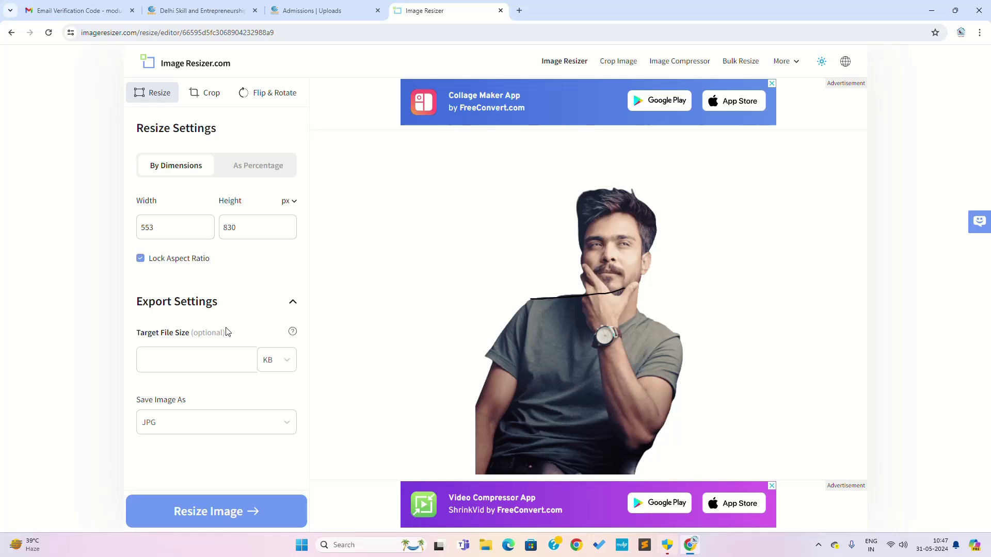
pyautogui.click(196, 355)
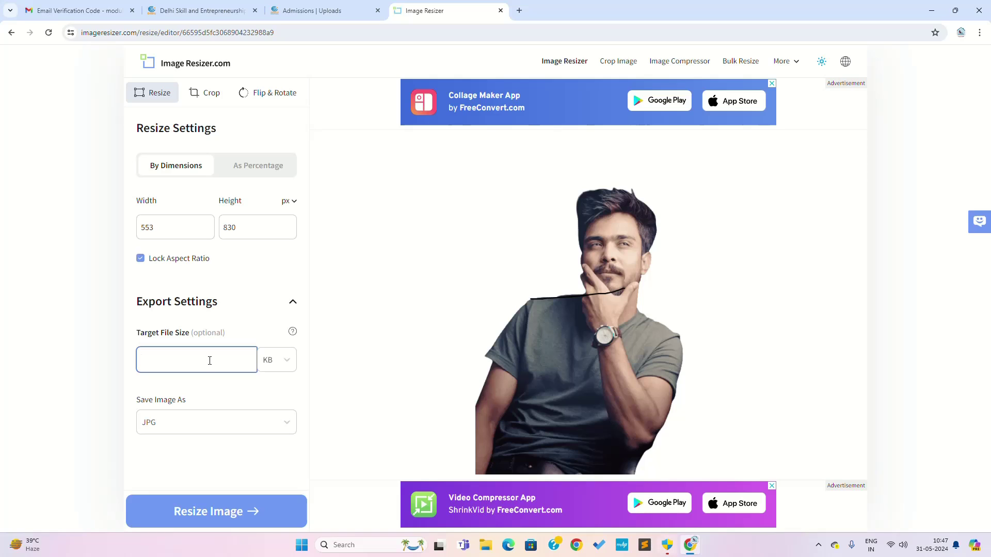
pyautogui.write('300')
# Change the width to 200 px and resize the photo to 200 × 300 px.
pyautogui.doubleClick(181, 228)
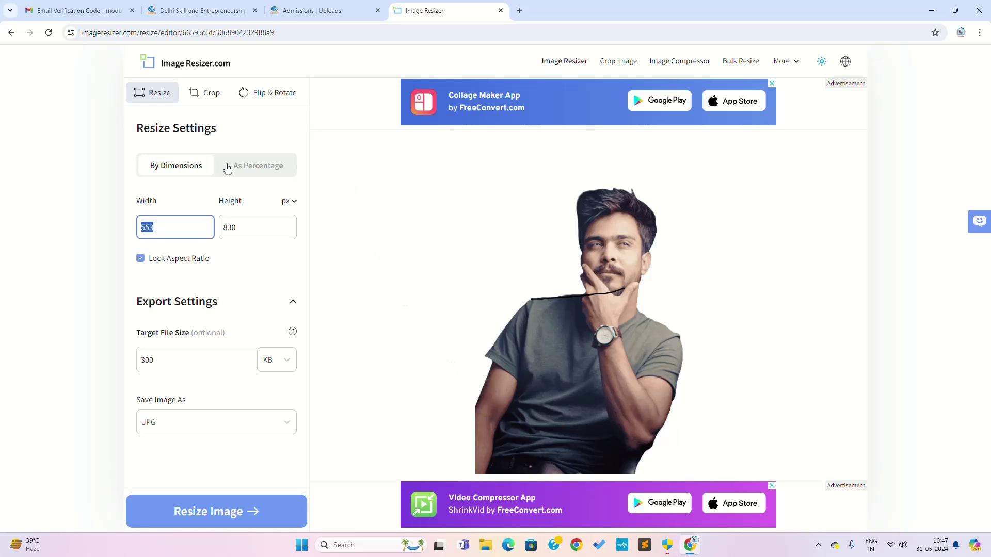
pyautogui.click(256, 168)
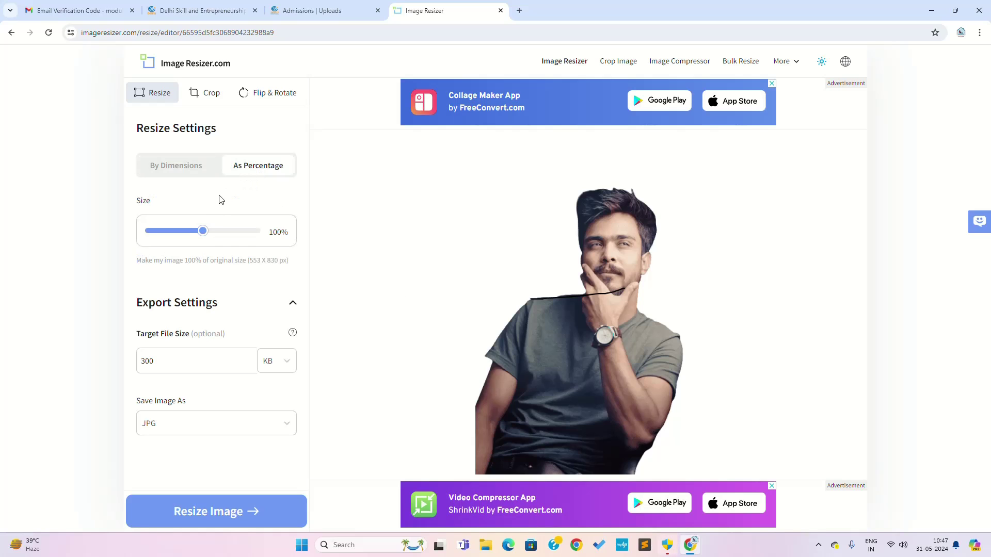
pyautogui.click(184, 165)
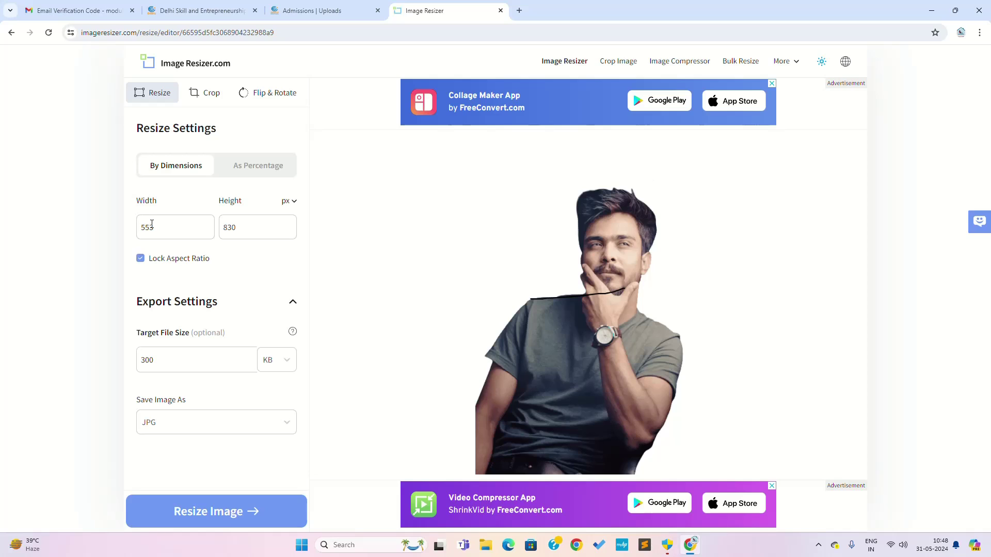
pyautogui.doubleClick(170, 229)
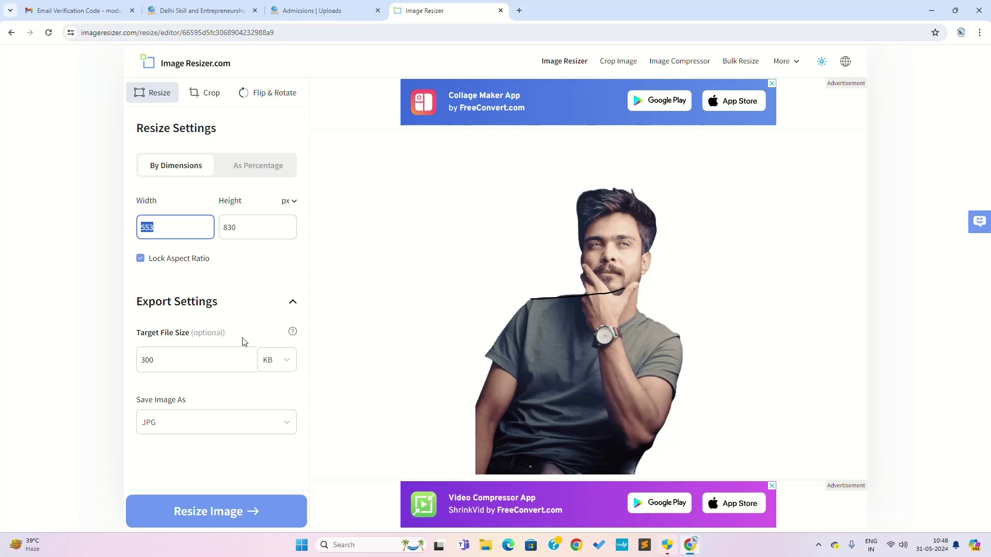
pyautogui.write('200')
pyautogui.click(221, 511)
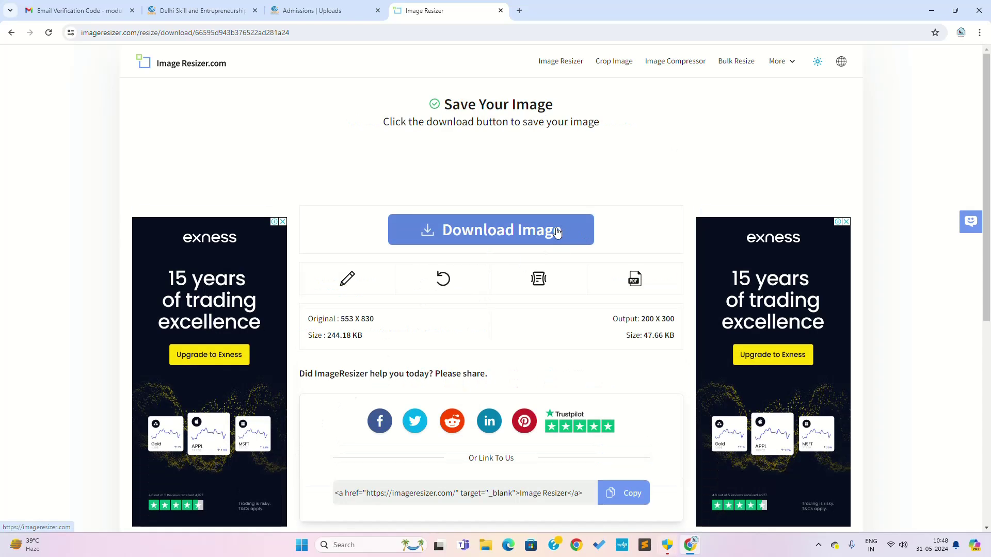
# Download the resized 47.66 KB QQQ-1.jpg, close the WPS Photos preview, and return to Admissions Uploads.
pyautogui.click(556, 233)
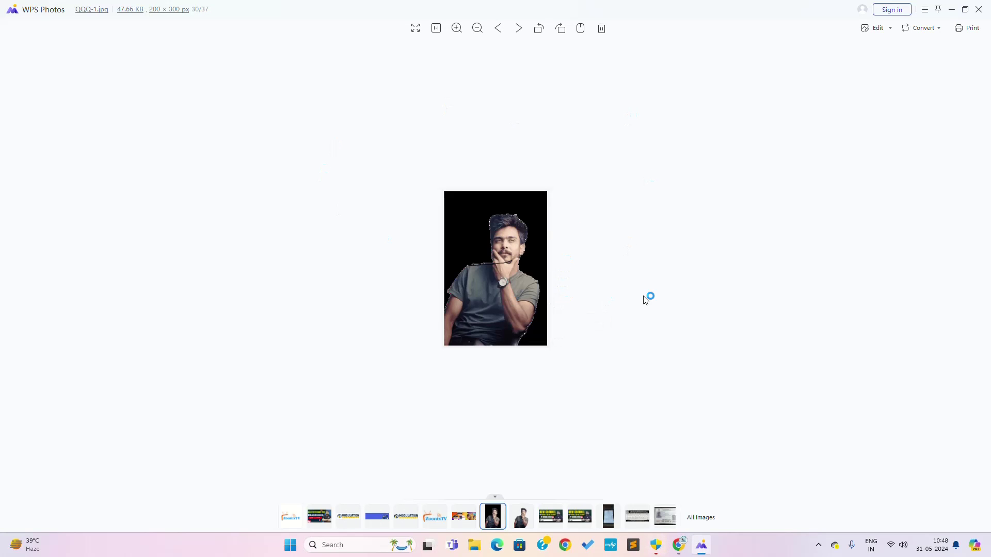
pyautogui.click(951, 9)
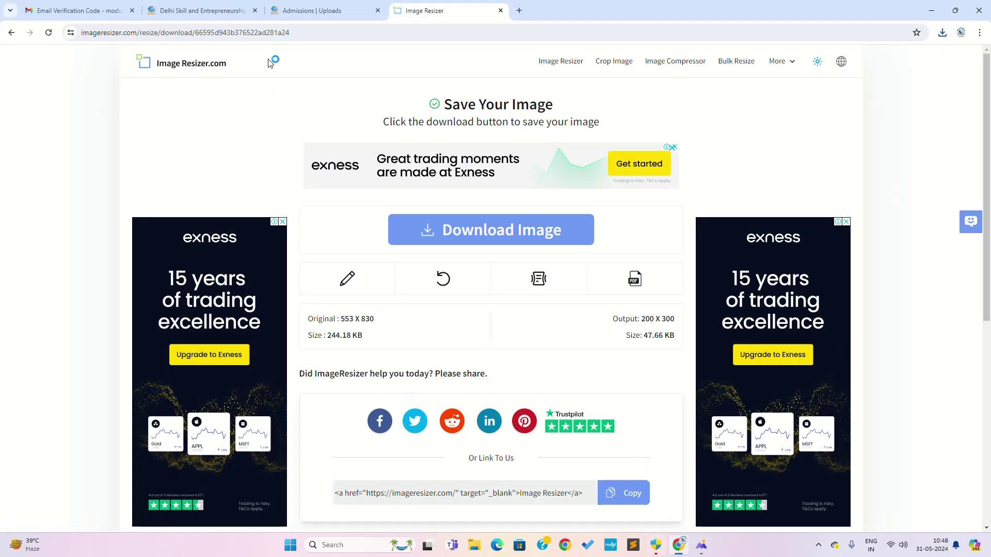
pyautogui.click(307, 10)
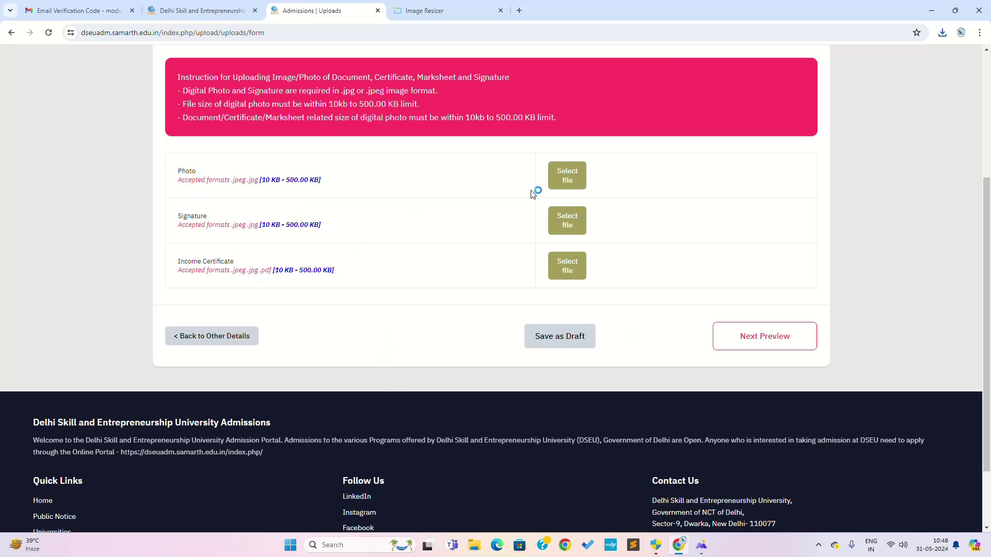
# Try the Photo and Signature upload controls on the Uploads page.
pyautogui.click(569, 178)
pyautogui.click(556, 231)
pyautogui.scroll(3, 289, 300)
pyautogui.scroll(1, 292, 304)
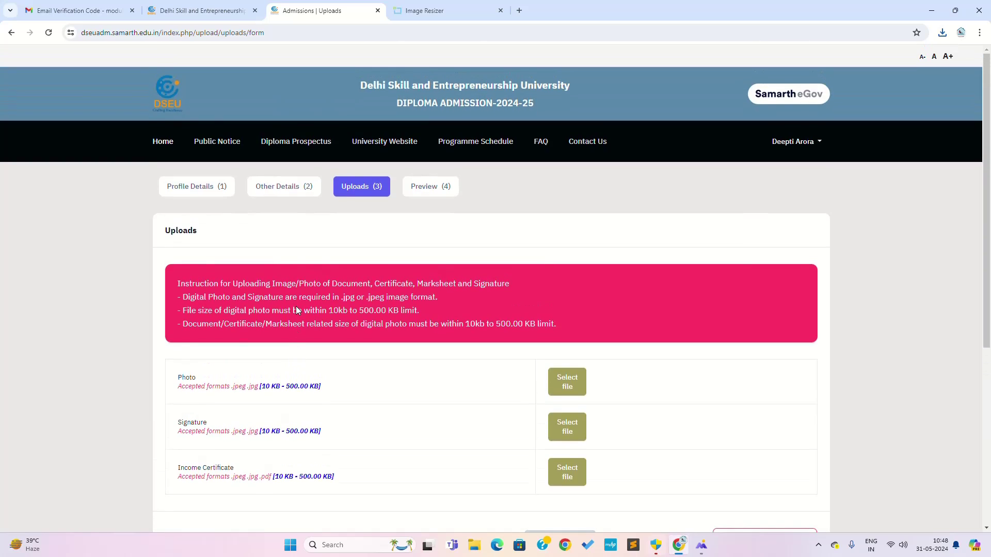
pyautogui.scroll(-1, 299, 313)
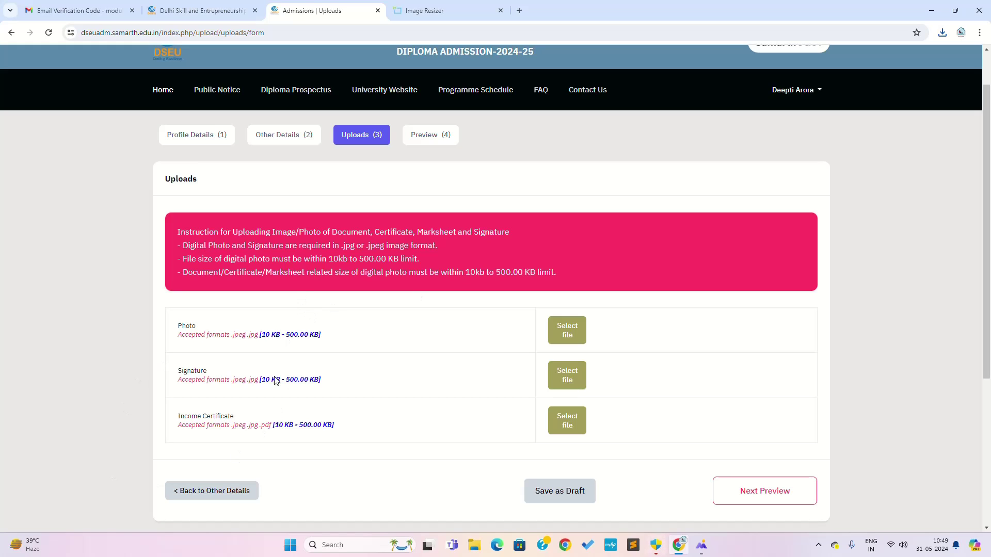
# Open the Preview (4) step and review the Uploads table showing nothing uploaded.
pyautogui.click(419, 138)
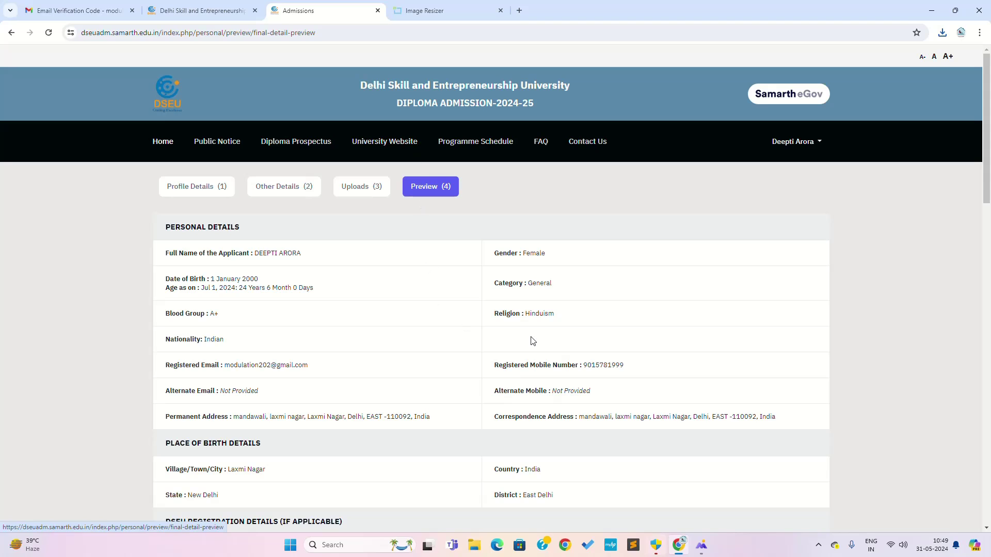
pyautogui.scroll(-1, 537, 339)
pyautogui.scroll(-15, 538, 339)
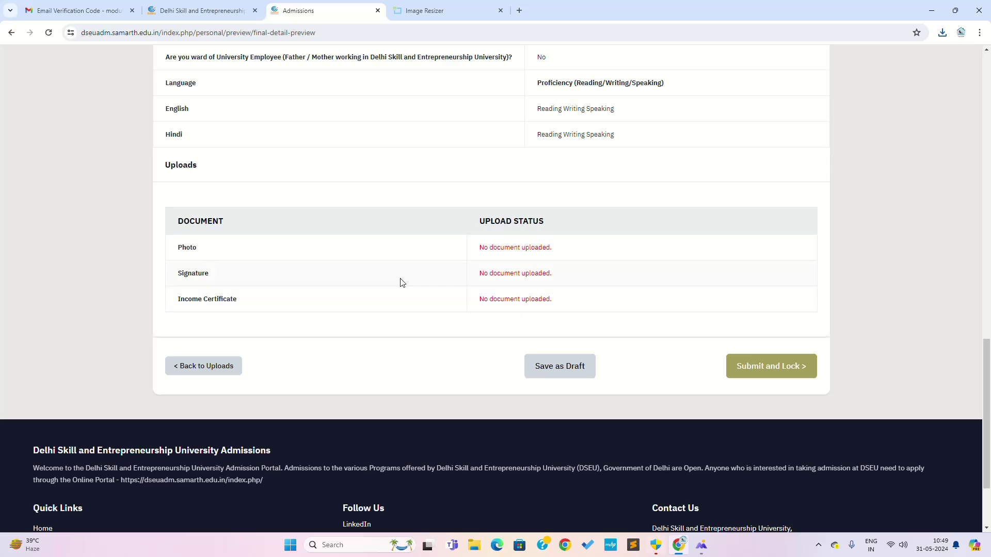
pyautogui.scroll(10, 431, 305)
pyautogui.scroll(8, 433, 308)
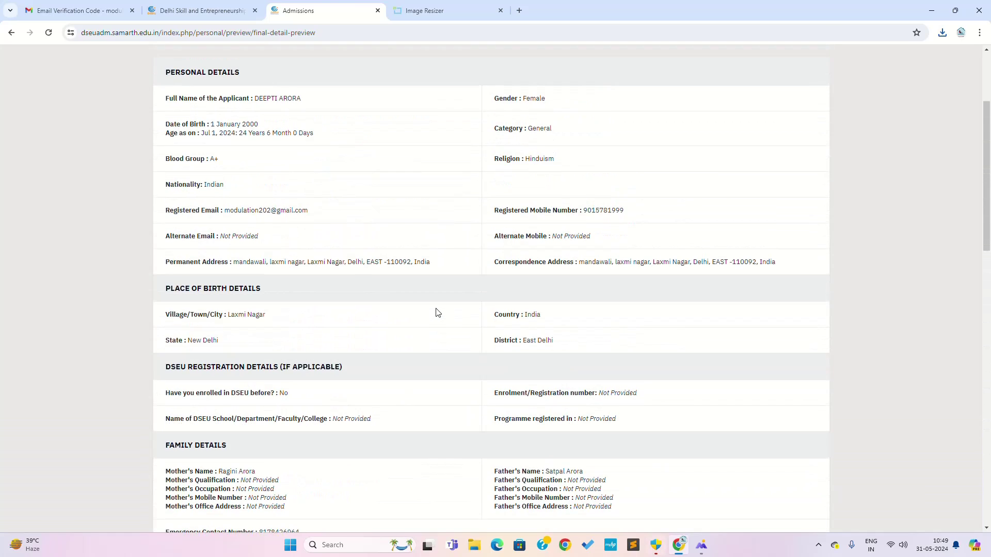
# Upload QQQ-1 as the Photo and dismiss the face-detection rejection.
pyautogui.click(357, 188)
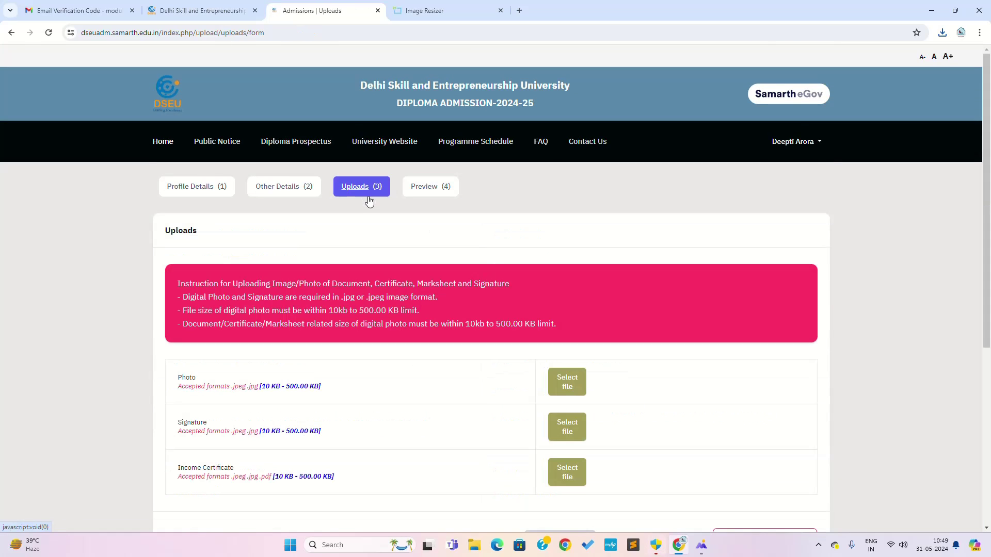
pyautogui.click(566, 388)
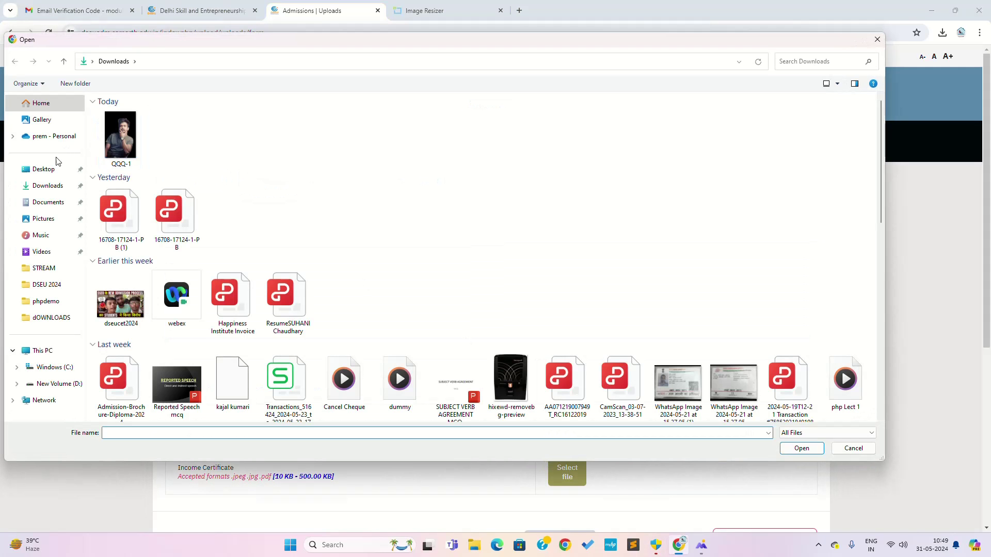
pyautogui.doubleClick(114, 129)
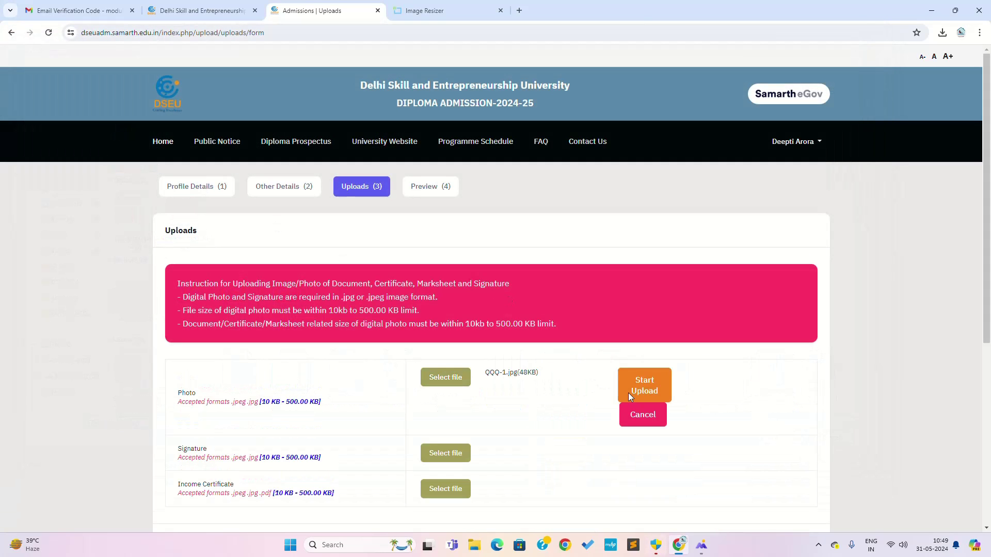
pyautogui.click(629, 395)
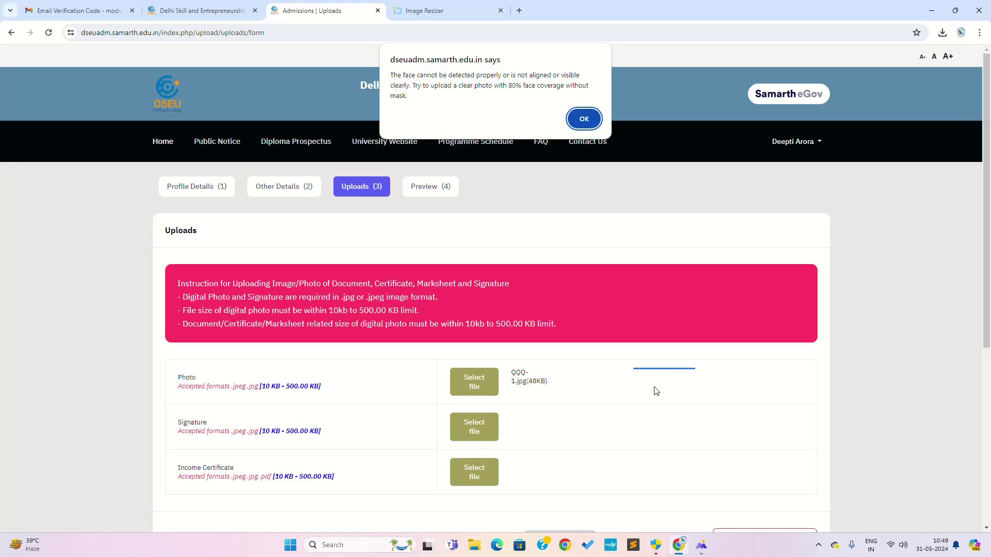
pyautogui.click(584, 118)
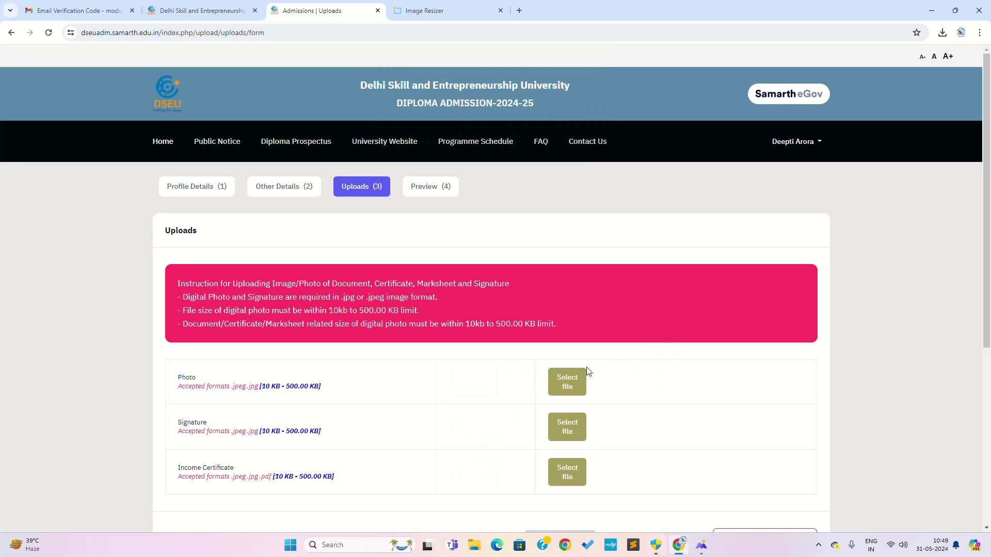
# Upload QQQ-1.jpg as the Signature.
pyautogui.scroll(-1, 589, 372)
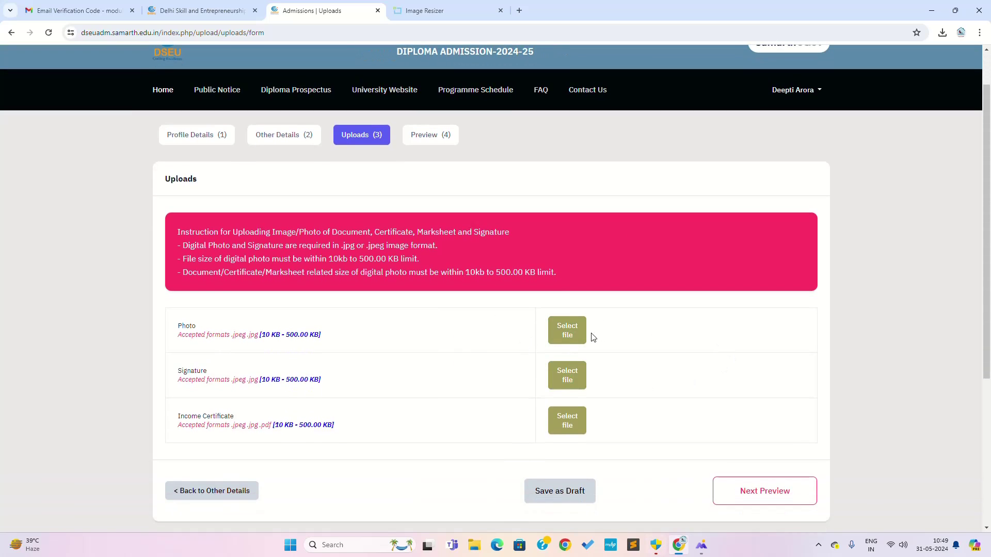
pyautogui.click(562, 379)
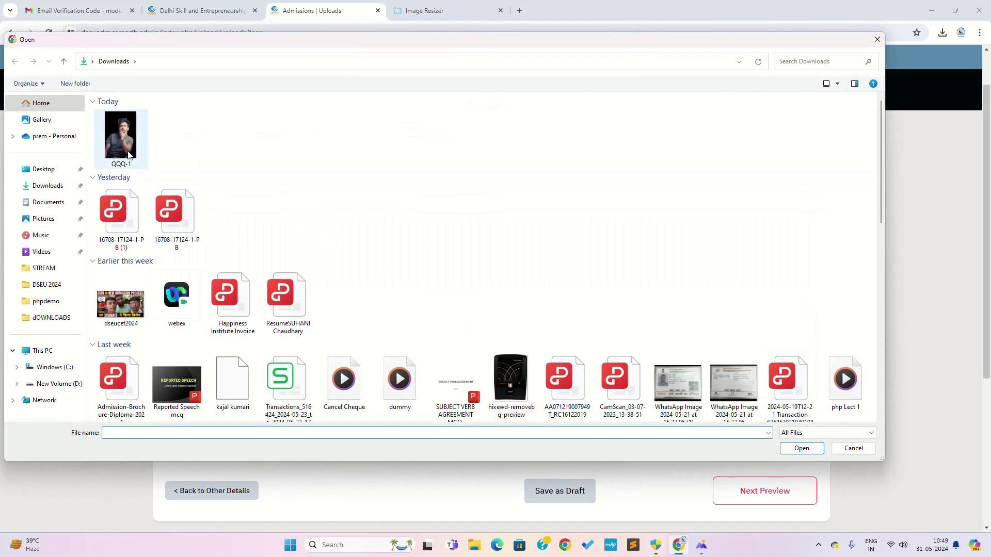
pyautogui.doubleClick(129, 154)
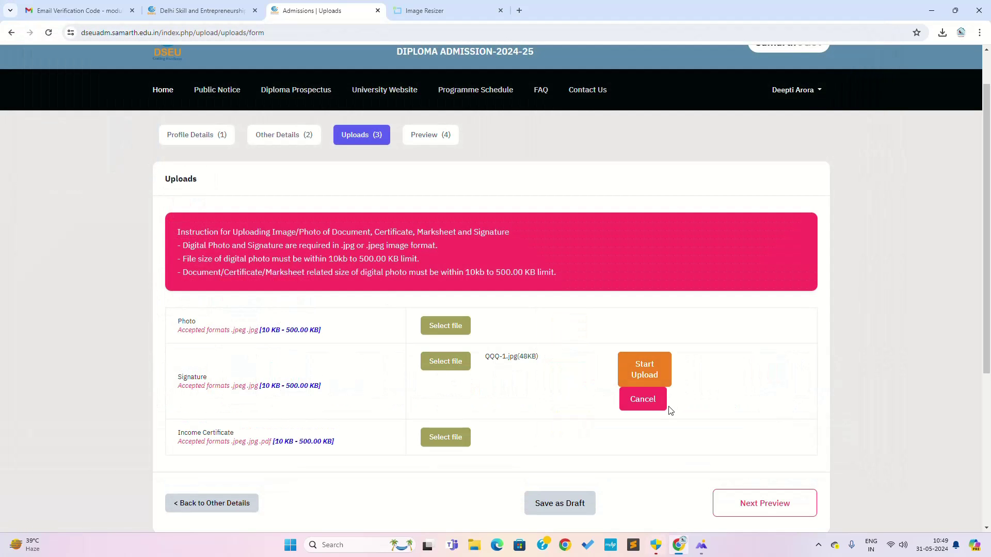
pyautogui.click(649, 385)
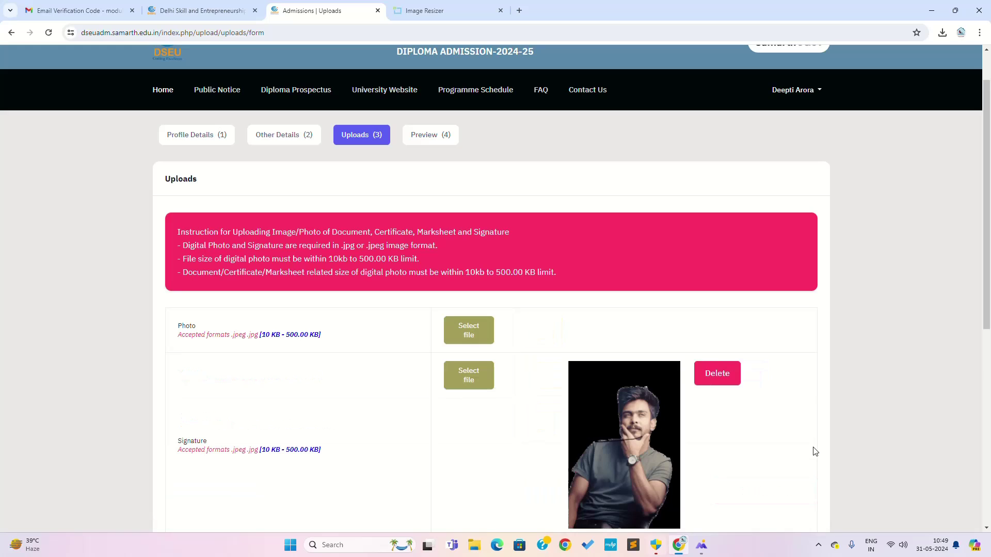
# Retry QQQ-1 as the Photo, dismiss the same face-detection error, and go to Image Resizer.
pyautogui.scroll(-3, 642, 402)
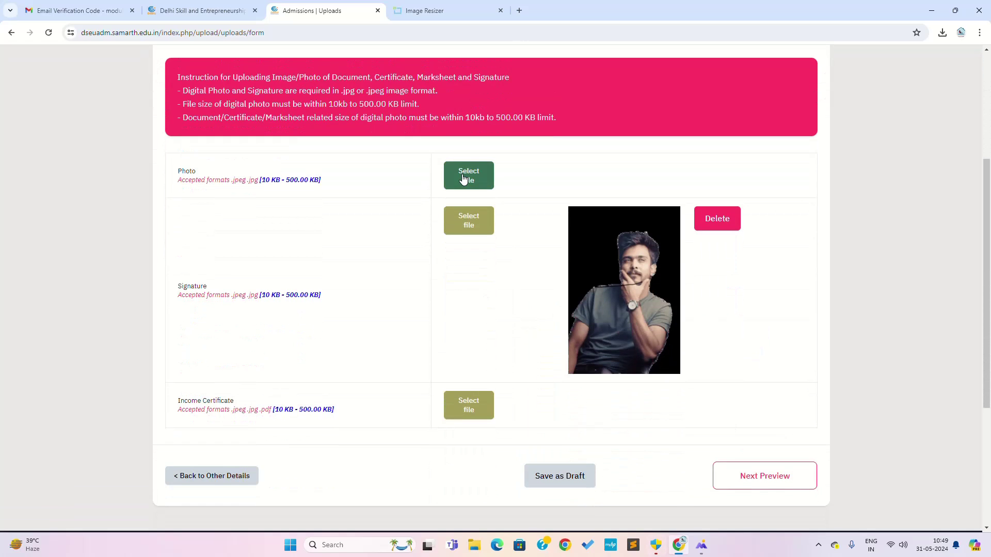
pyautogui.click(462, 188)
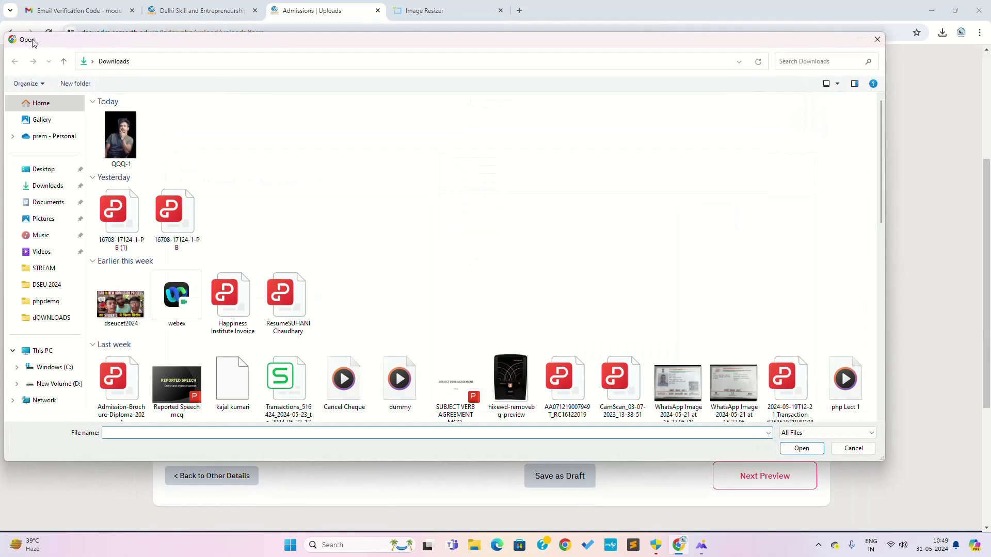
pyautogui.doubleClick(130, 145)
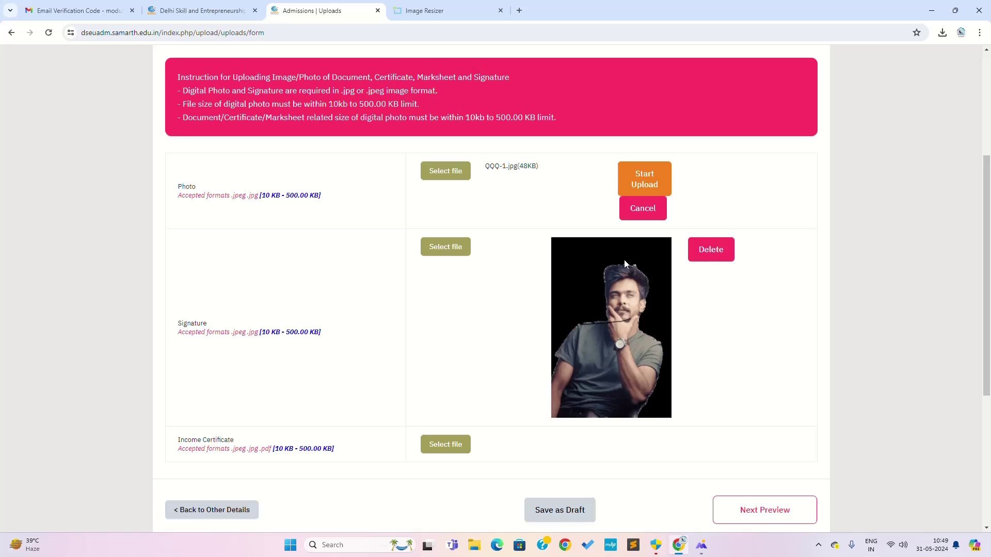
pyautogui.click(645, 185)
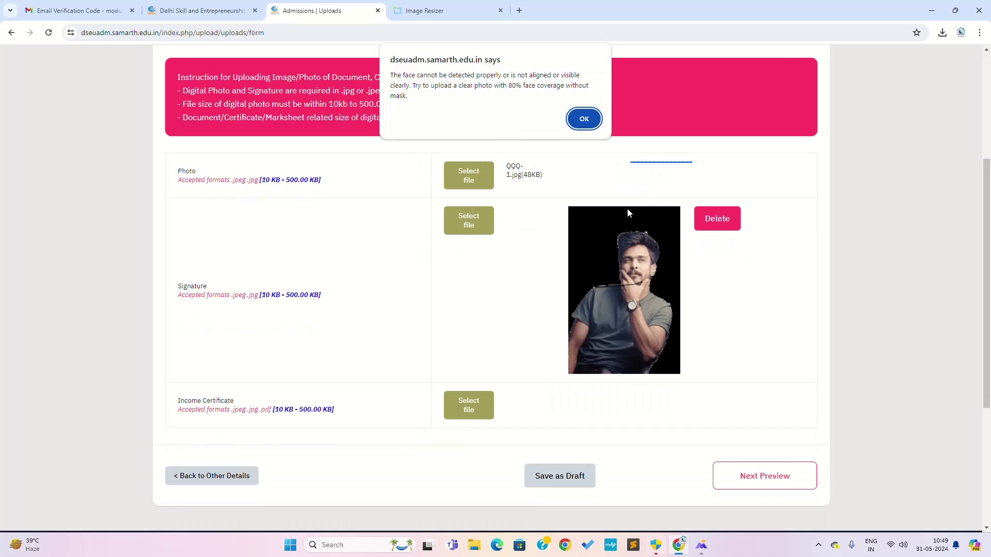
pyautogui.click(582, 120)
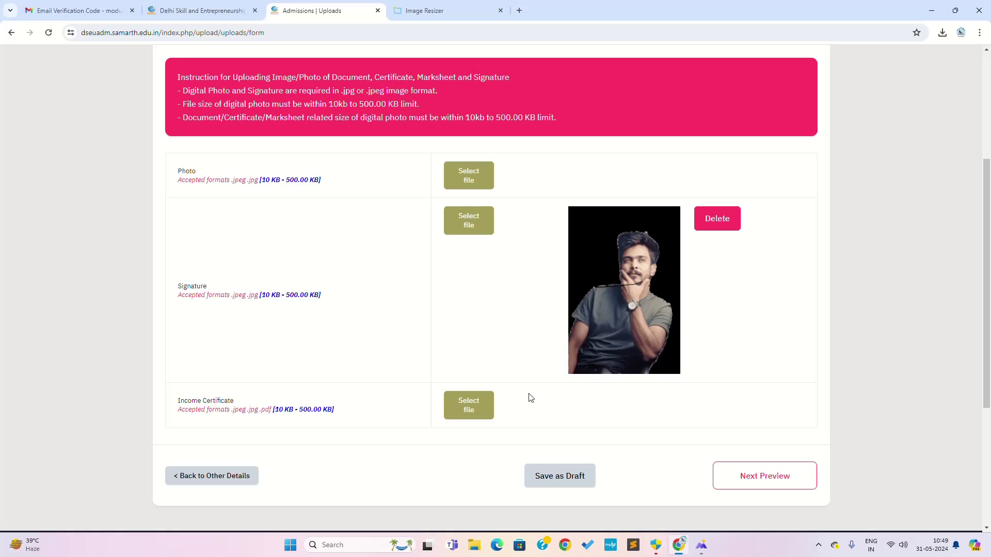
pyautogui.click(443, 10)
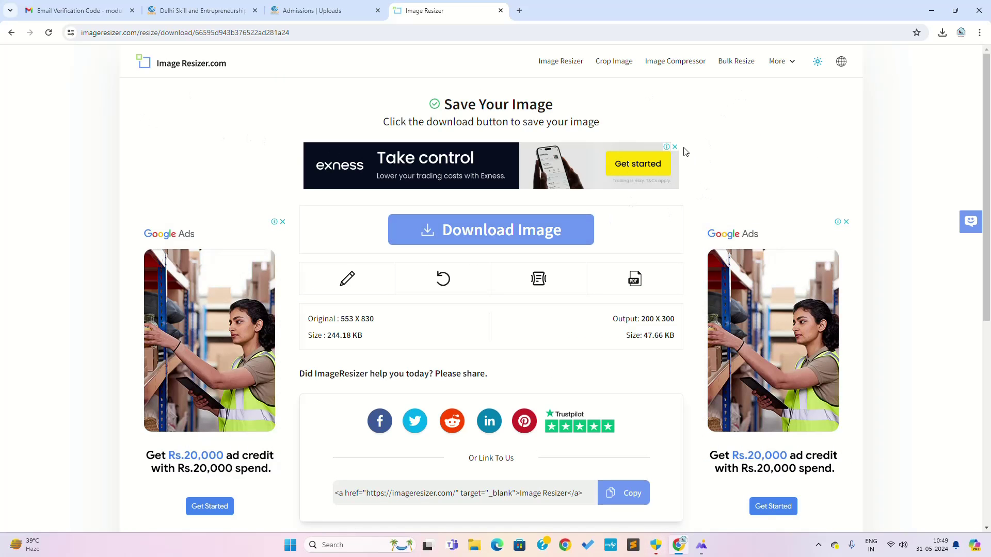
# Return to Image Resizer's home page and load 20230702_151142 from Downloads.
pyautogui.click(9, 33)
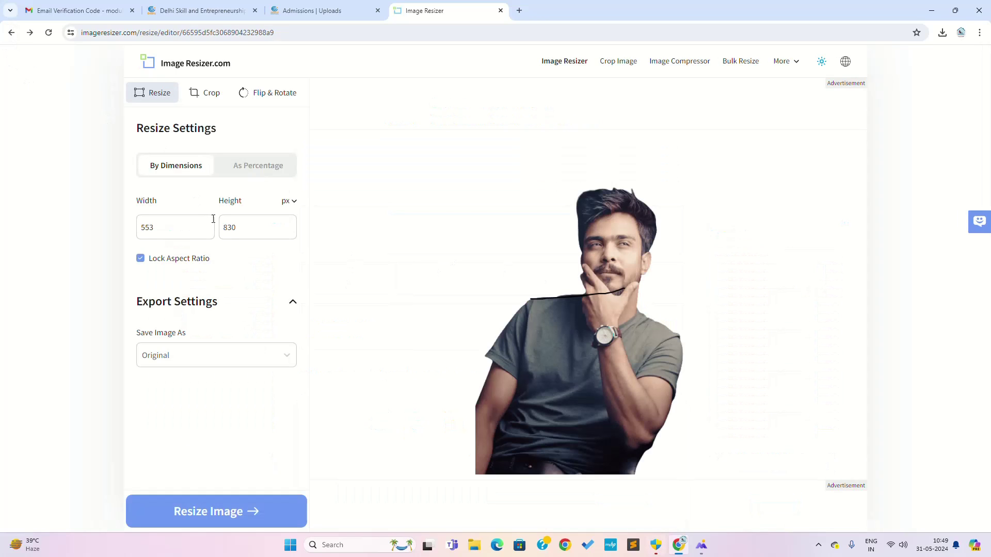
pyautogui.click(9, 32)
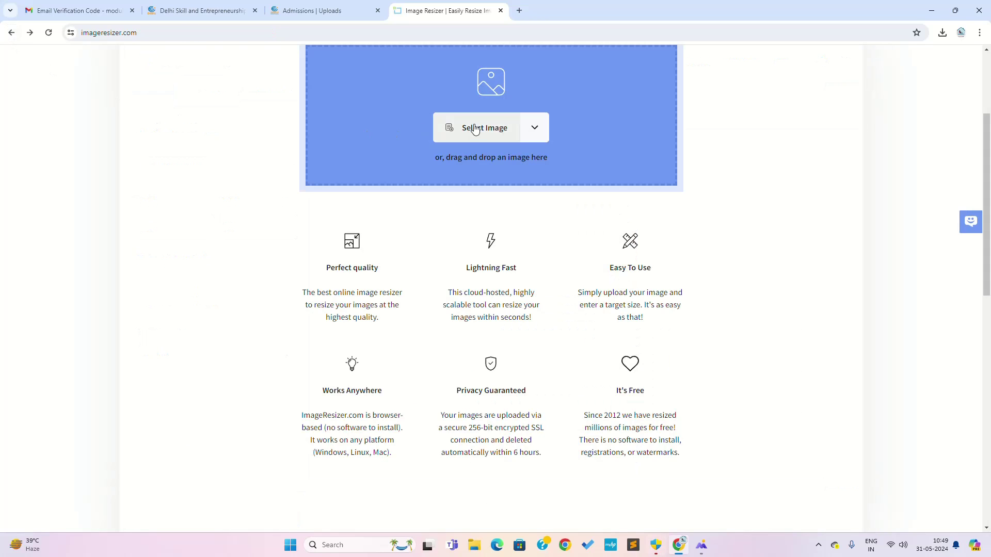
pyautogui.click(433, 188)
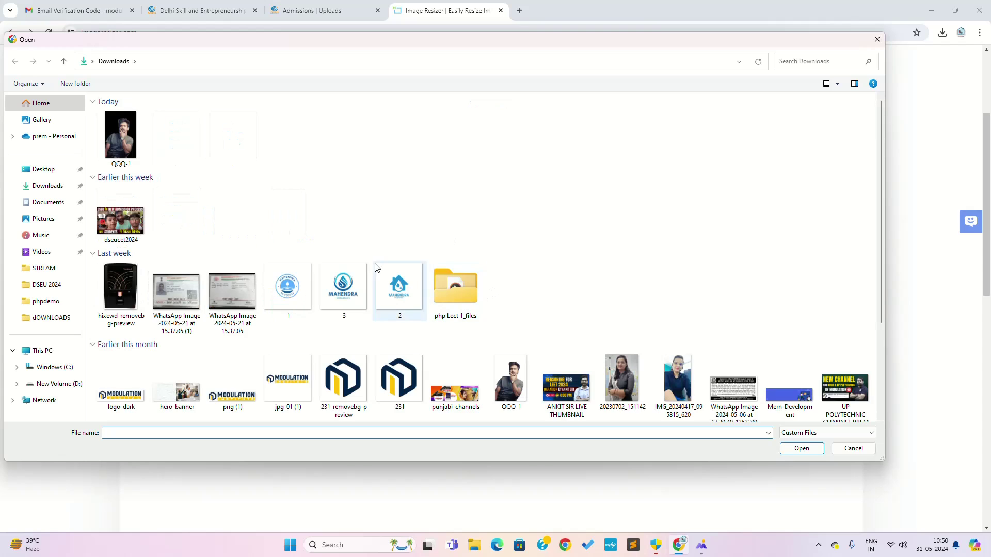
pyautogui.scroll(-4, 568, 382)
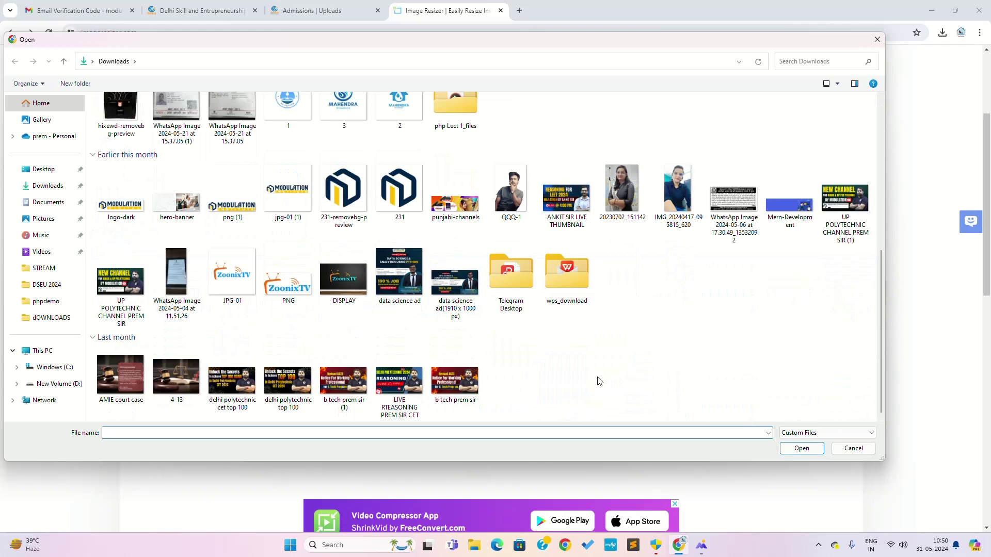
pyautogui.doubleClick(621, 199)
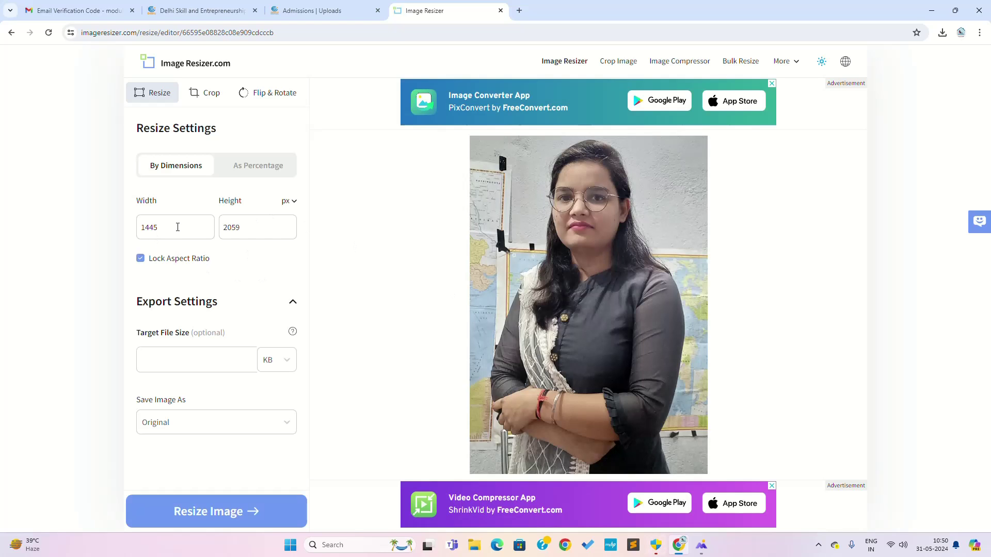
# Resize the photo to width 200 (200 × 285 px, 48.58 KB) and download it.
pyautogui.doubleClick(177, 226)
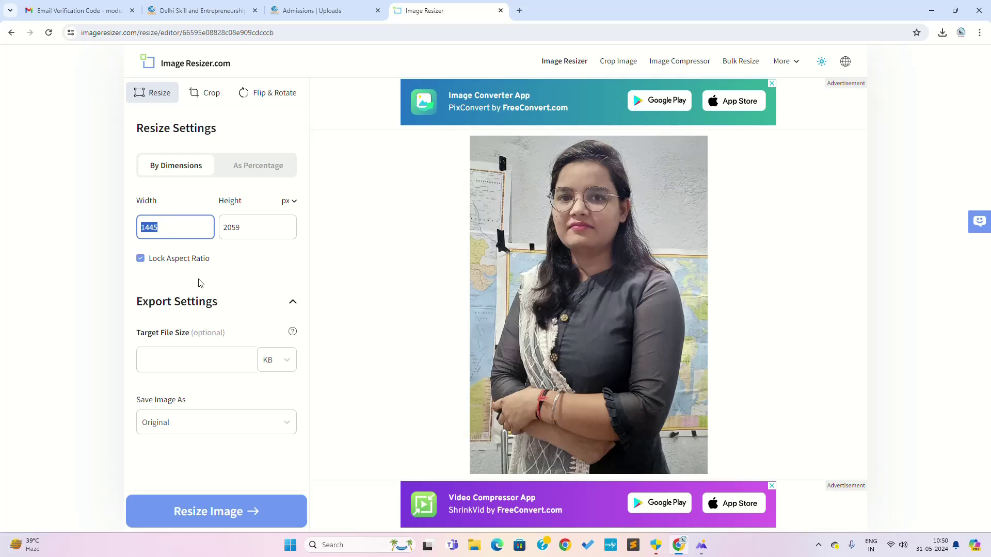
pyautogui.write('200')
pyautogui.click(201, 356)
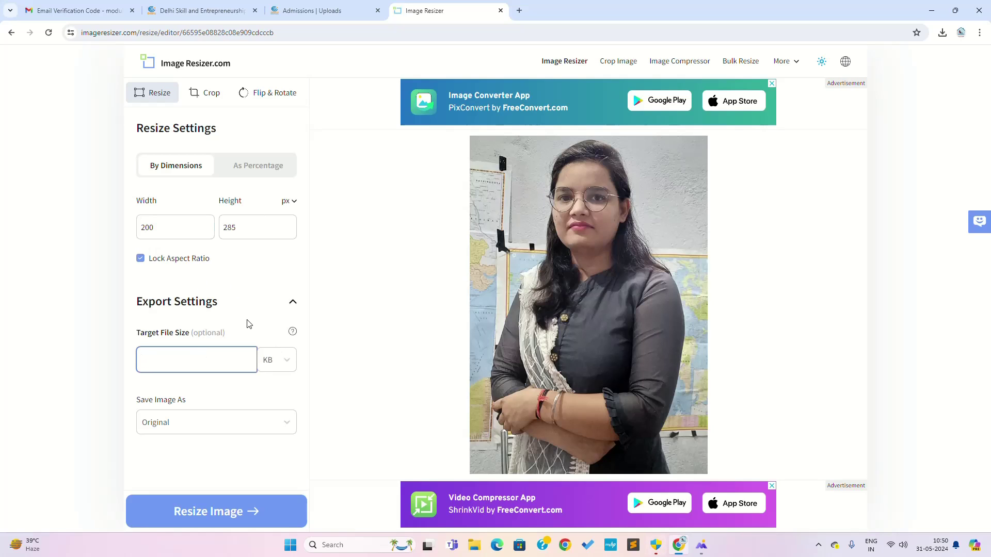
pyautogui.click(211, 512)
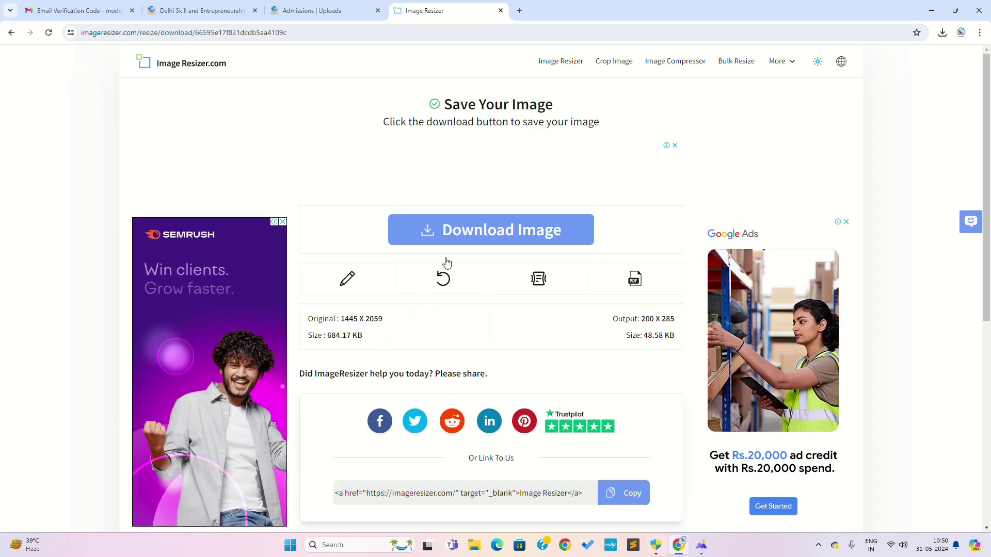
pyautogui.click(454, 235)
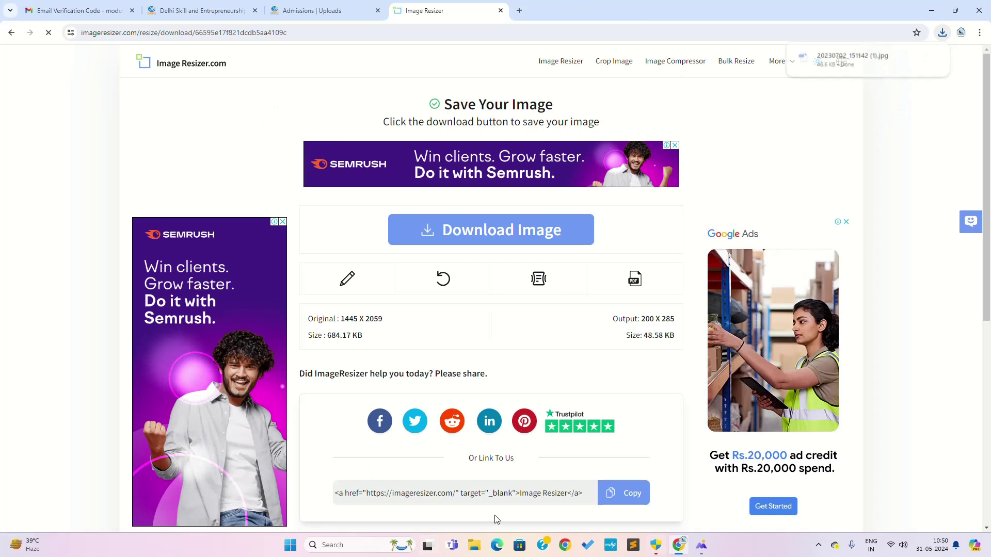
# Upload 20230702_151142 (1).jpg as the Photo, dismiss the face-detection rejection, and return to Image Resizer.
pyautogui.click(325, 12)
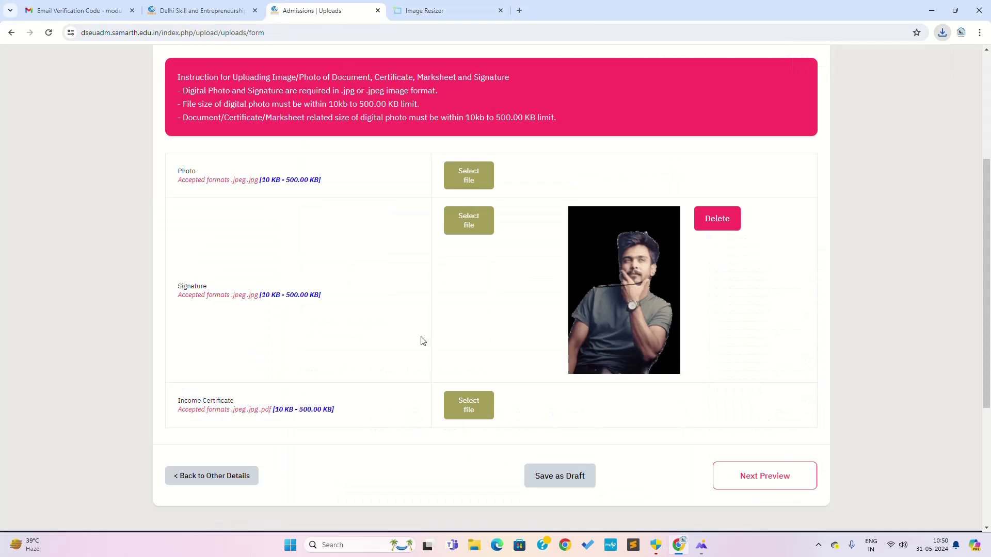
pyautogui.click(464, 177)
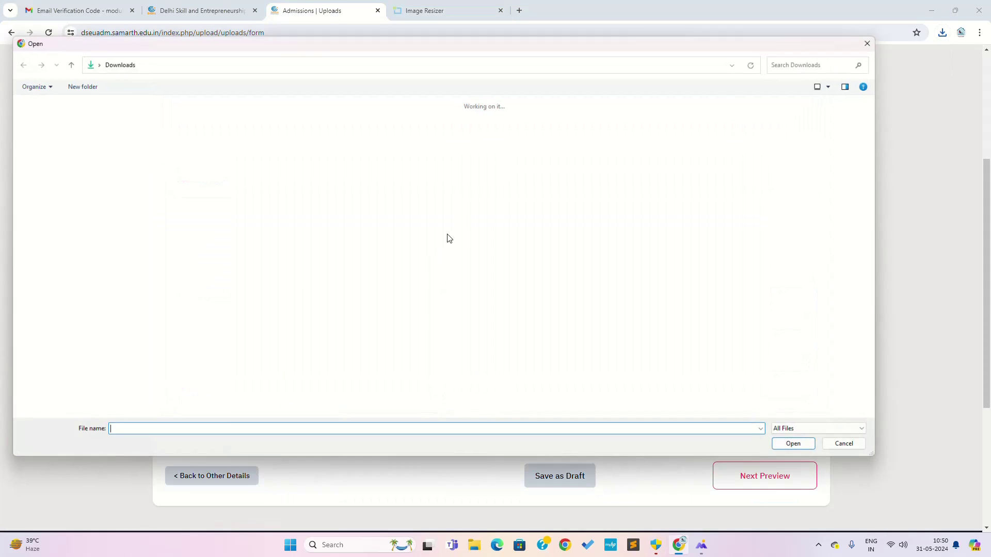
pyautogui.doubleClick(135, 139)
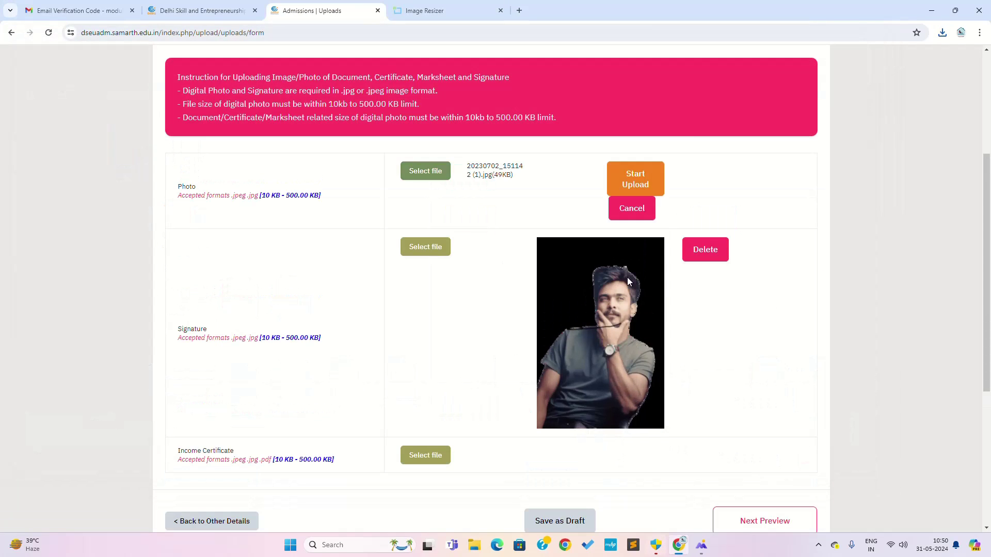
pyautogui.click(638, 176)
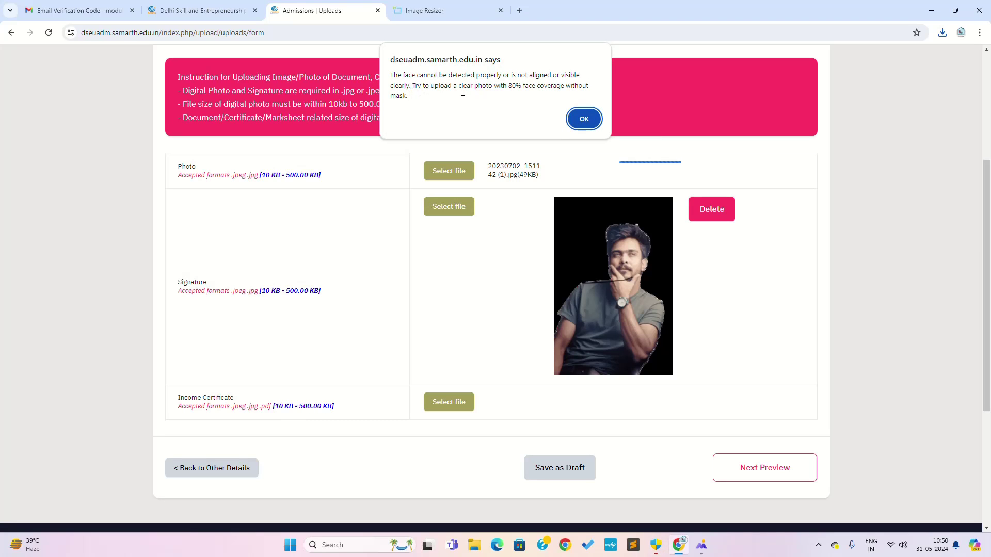
pyautogui.click(581, 119)
pyautogui.click(470, 17)
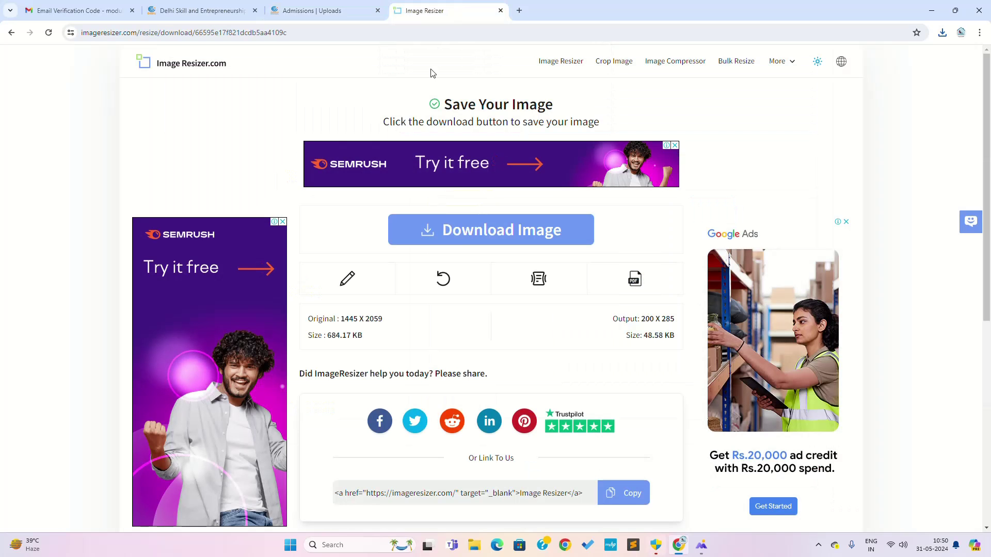
# Crop the photo to an 839 × 968 px frame around the woman's head and shoulders.
pyautogui.click(347, 279)
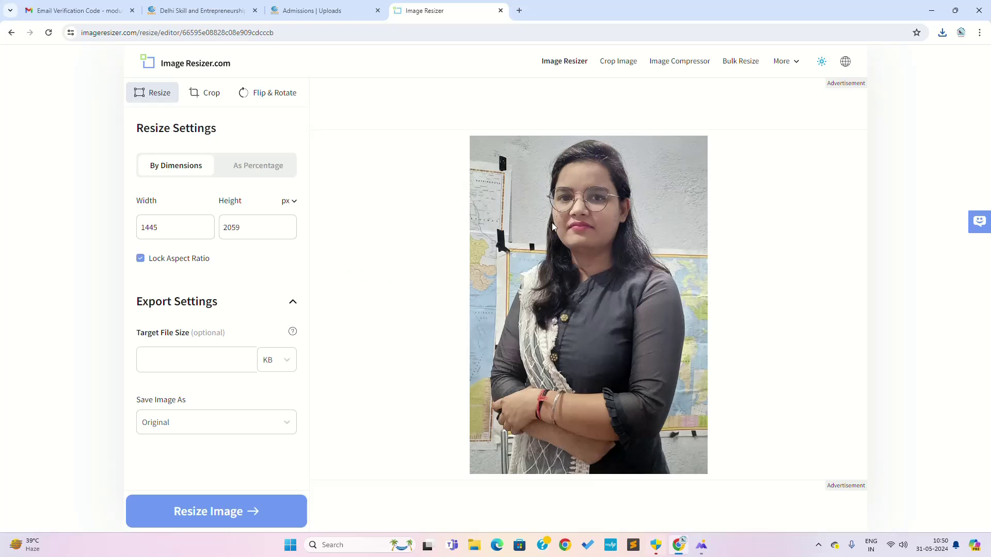
pyautogui.click(204, 93)
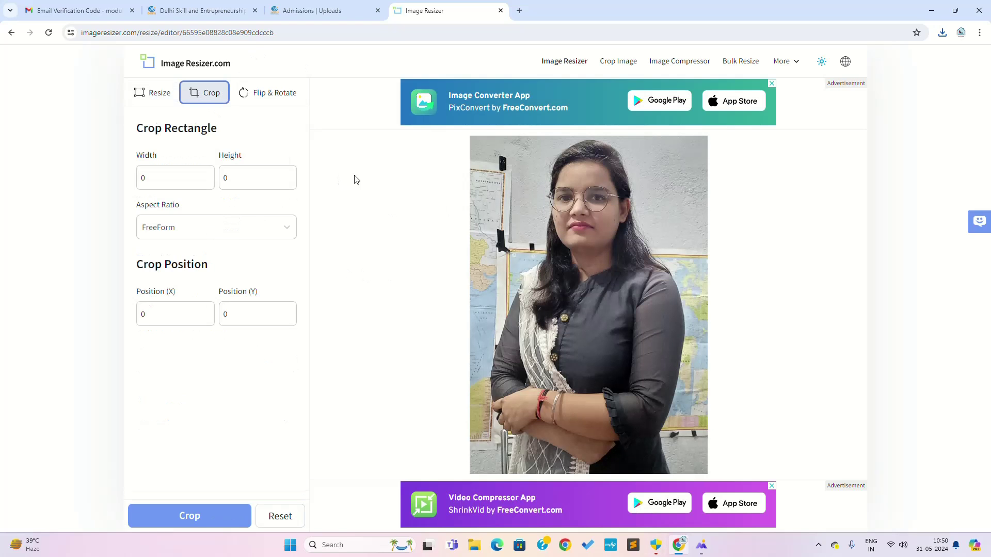
pyautogui.moveTo(681, 440); pyautogui.dragTo(688, 301)
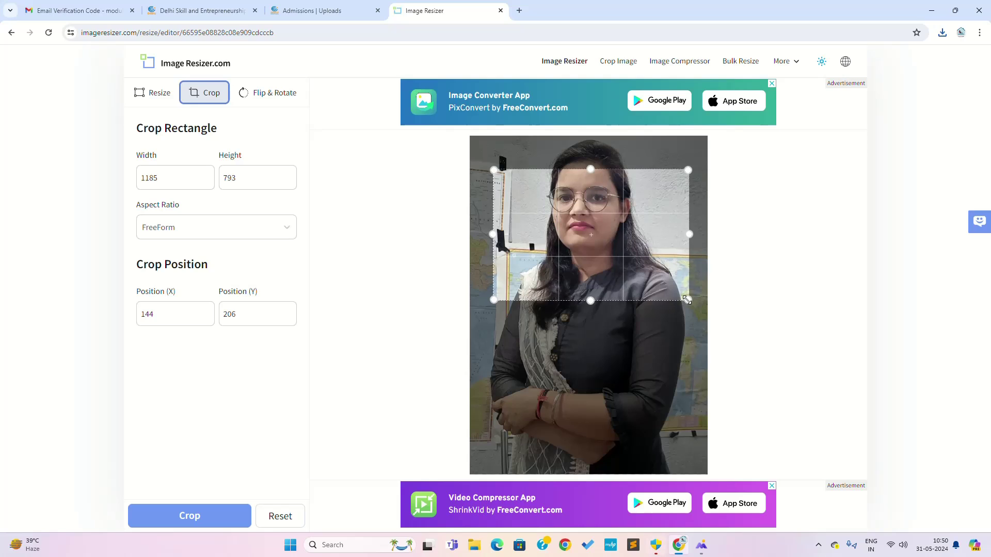
pyautogui.moveTo(588, 169); pyautogui.dragTo(591, 134)
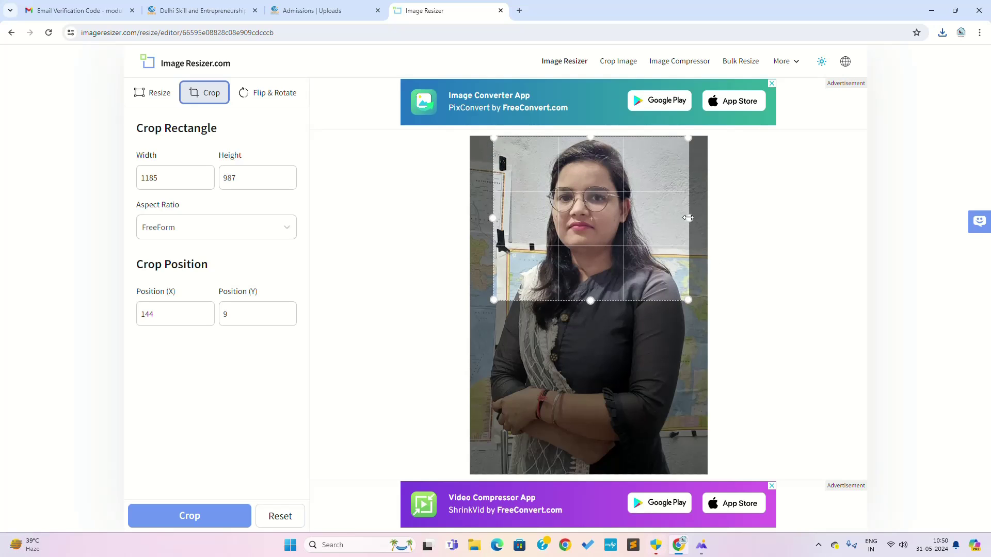
pyautogui.moveTo(688, 217); pyautogui.dragTo(671, 219)
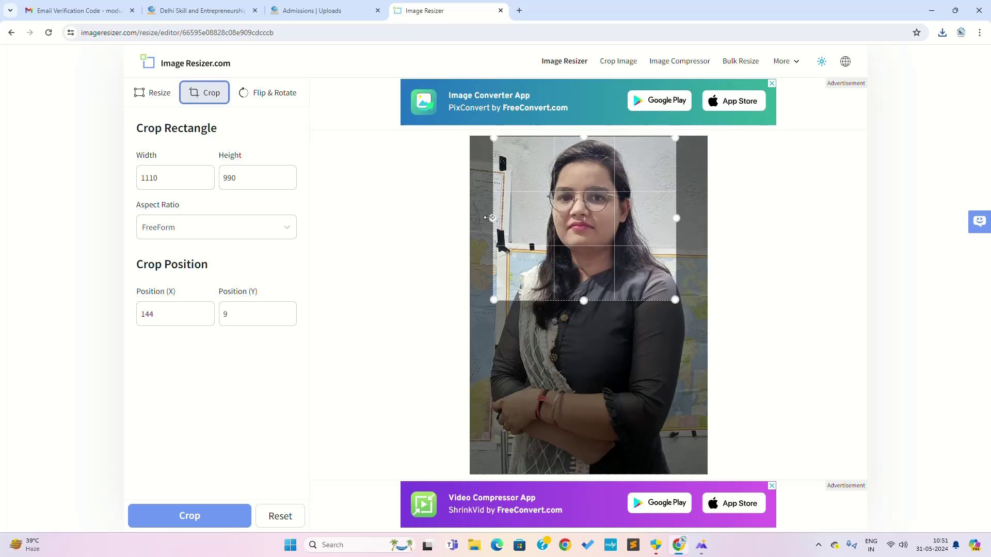
pyautogui.moveTo(497, 217); pyautogui.dragTo(658, 296)
pyautogui.moveTo(576, 218); pyautogui.dragTo(572, 133)
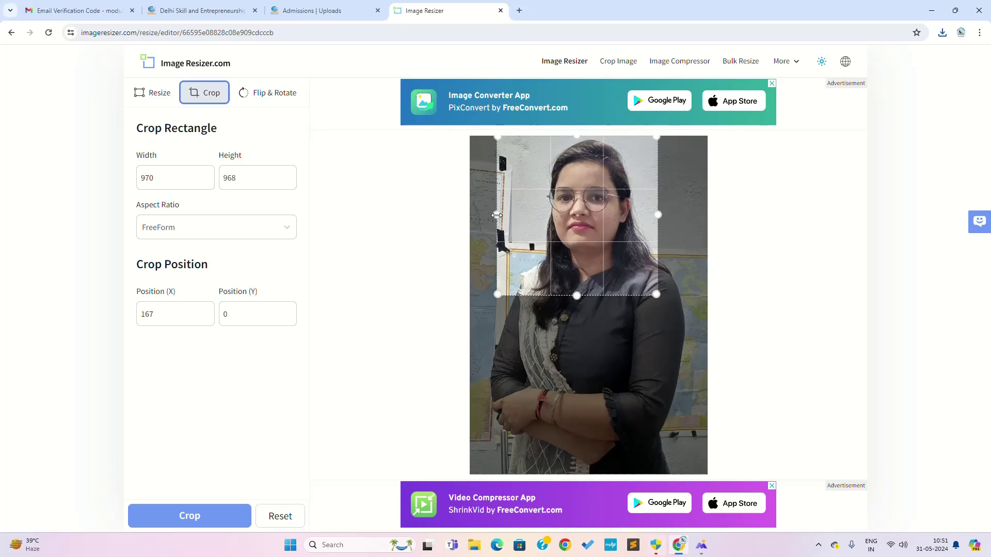
pyautogui.moveTo(497, 215); pyautogui.dragTo(520, 215)
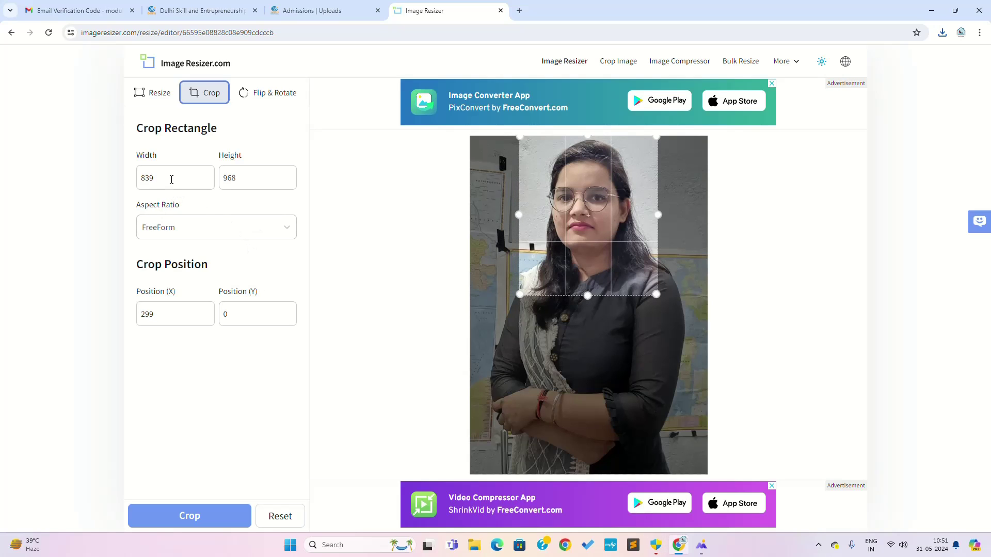
pyautogui.doubleClick(173, 177)
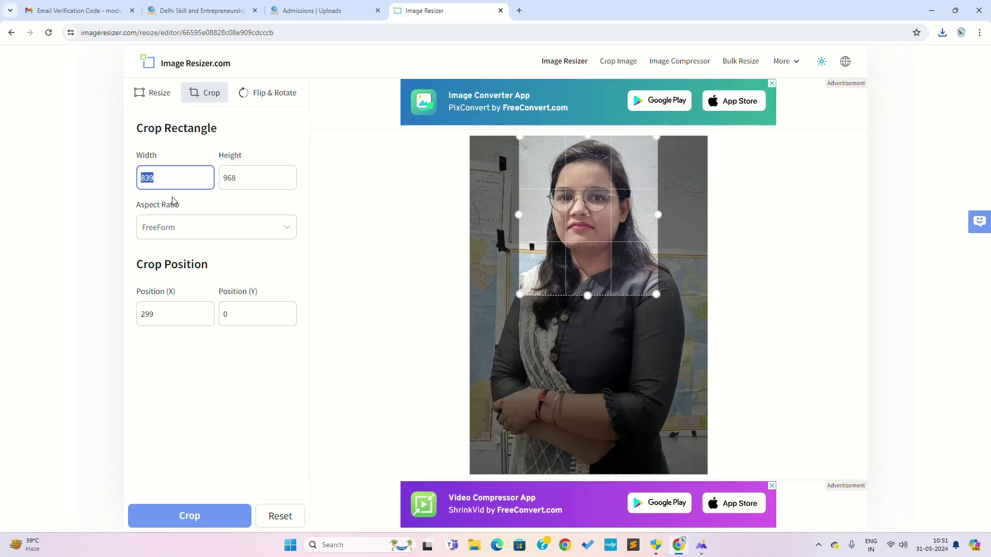
pyautogui.click(178, 514)
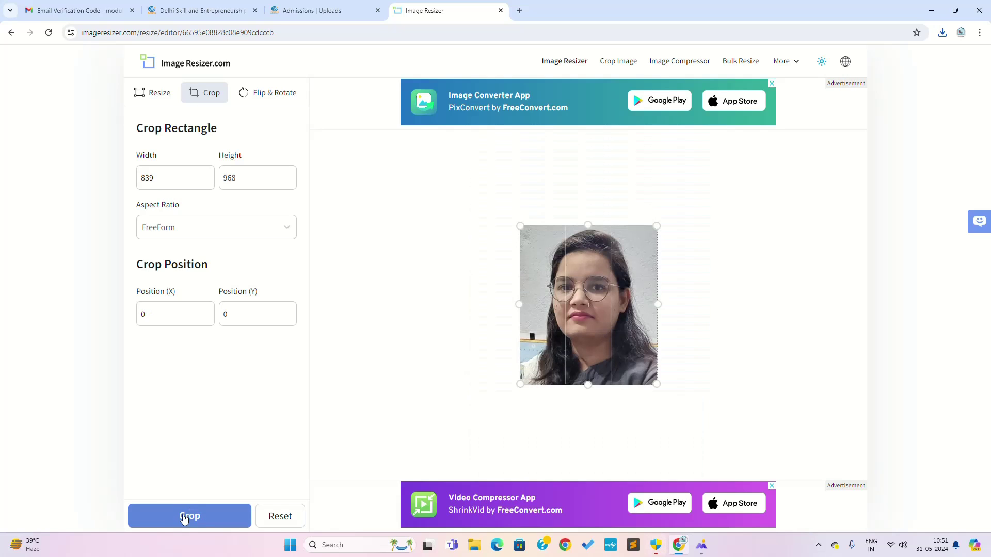
# Resize the cropped 839 × 968 portrait to a 200 KB target file size and download it.
pyautogui.click(157, 92)
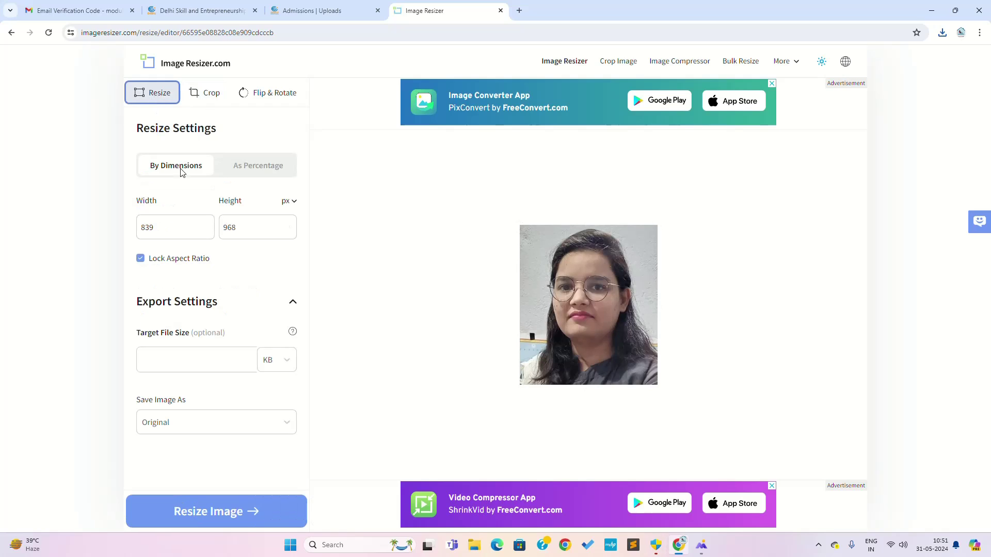
pyautogui.click(219, 364)
pyautogui.write('200')
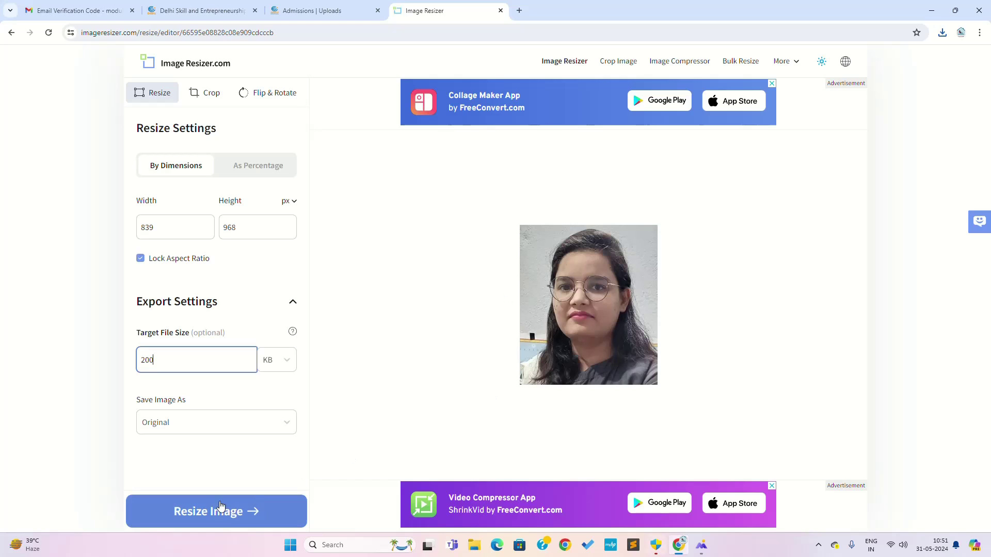
pyautogui.click(206, 509)
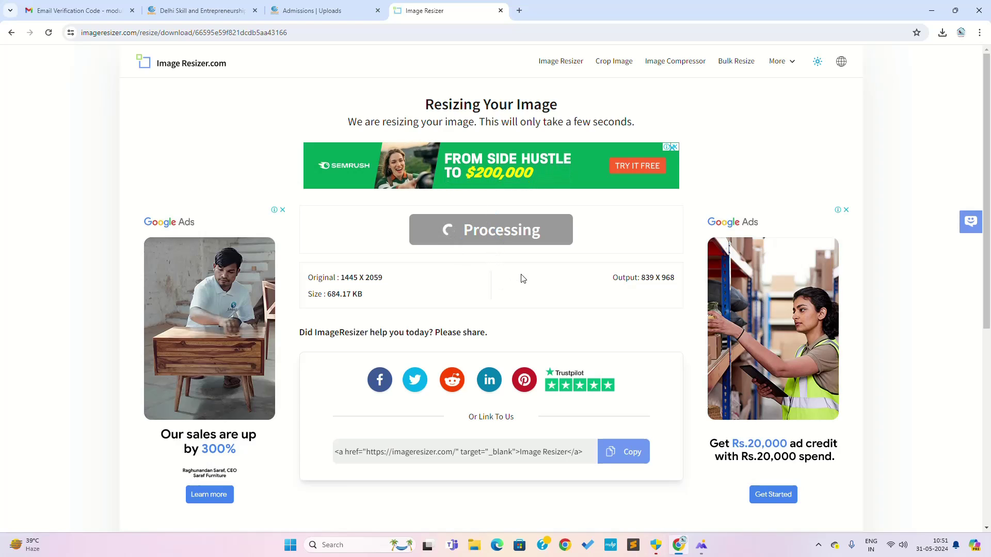
pyautogui.click(480, 235)
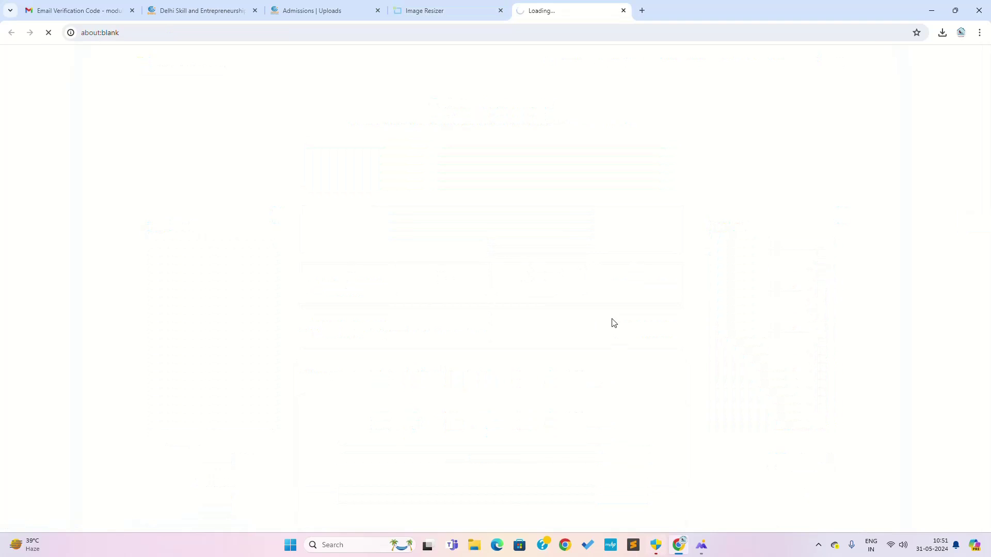
pyautogui.hotkey('ctrl', 'pageup')
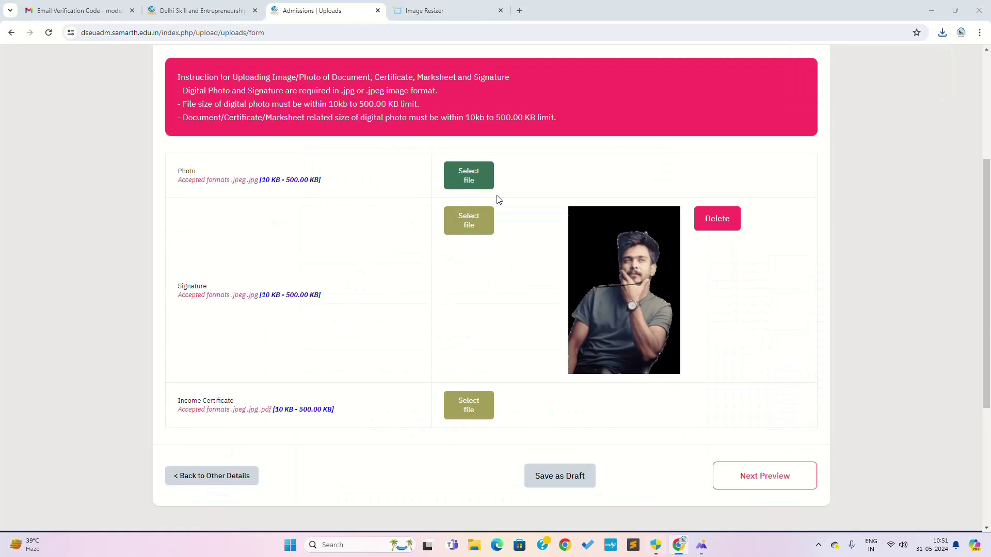
# Upload the cropped portrait as the Photo.
pyautogui.click(480, 184)
pyautogui.doubleClick(127, 139)
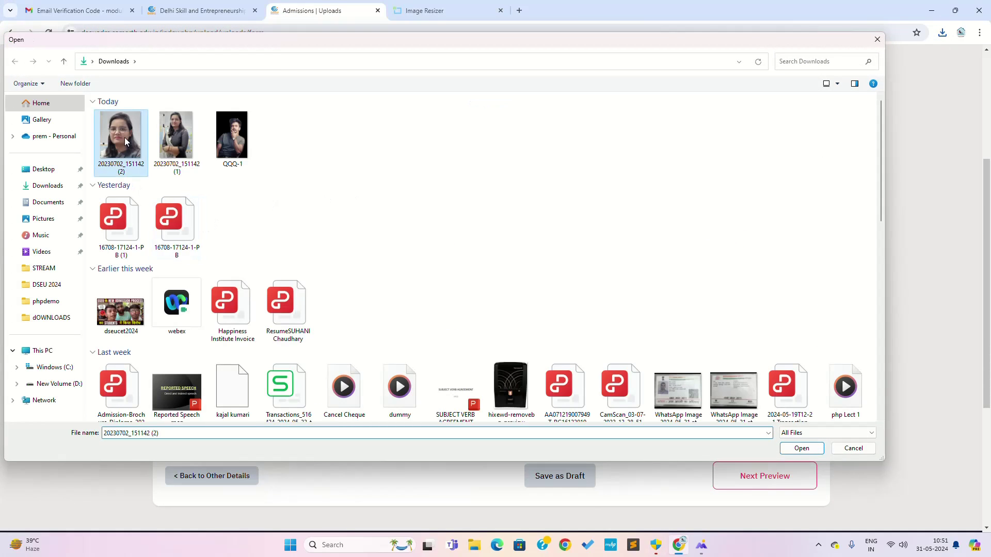
pyautogui.click(637, 183)
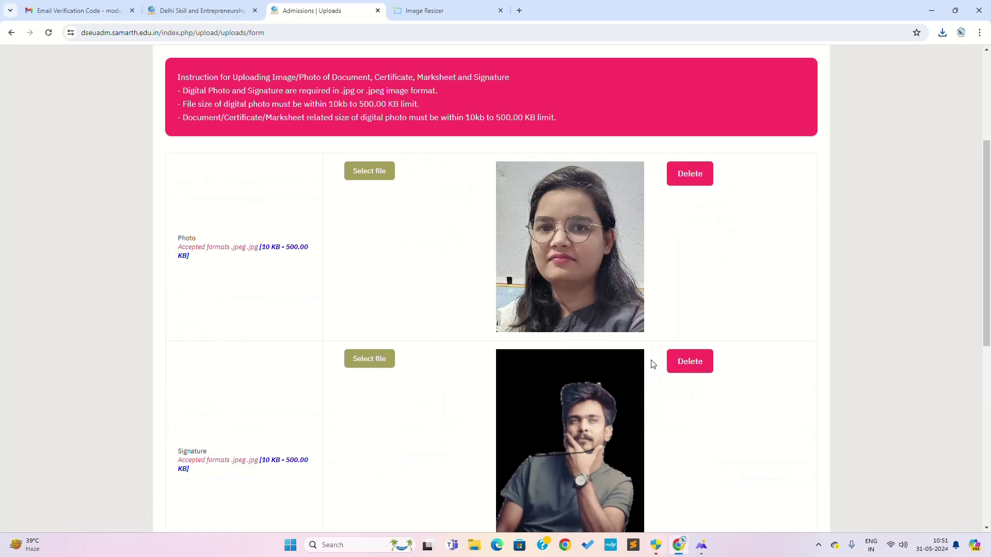
pyautogui.scroll(-6, 653, 364)
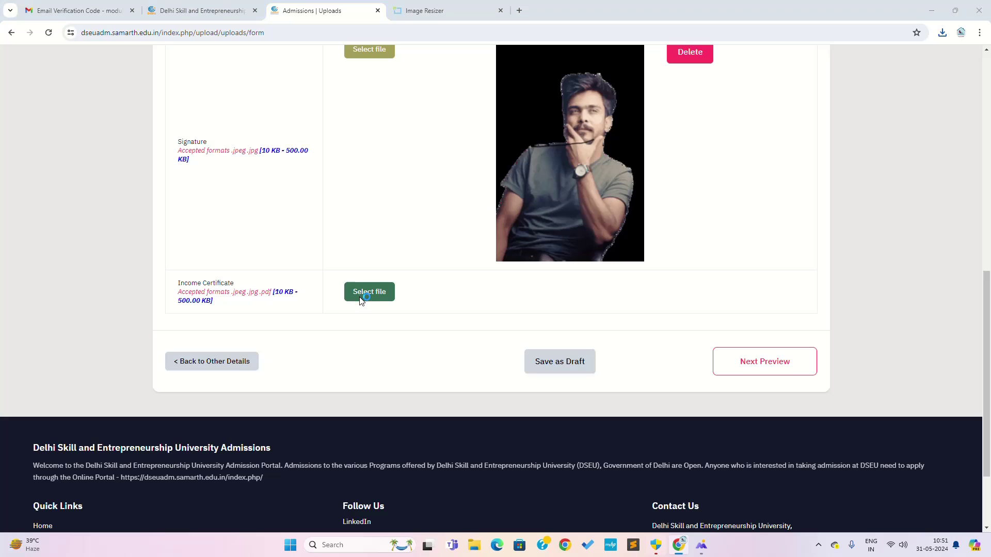
# Upload the full-length photo file as the 49 KB Income Certificate.
pyautogui.click(361, 299)
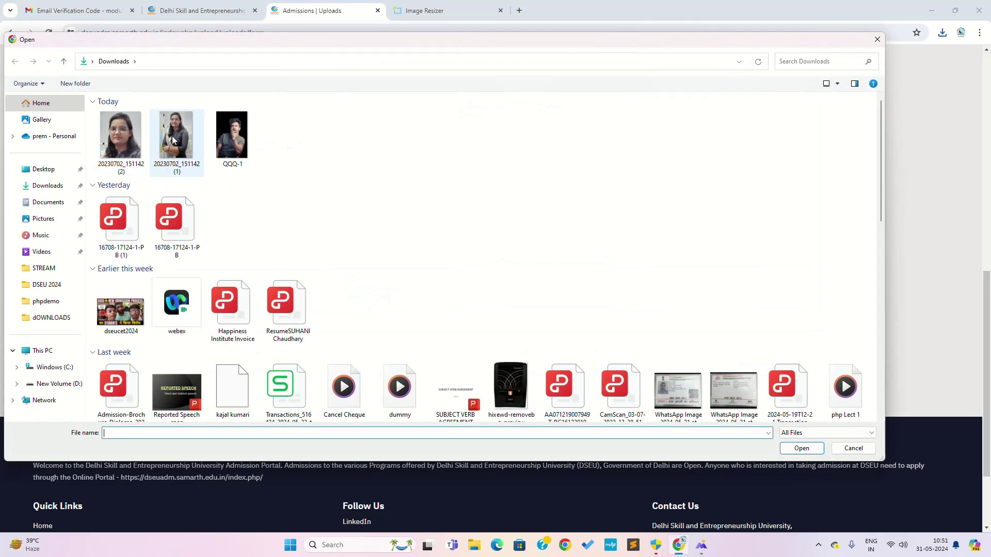
pyautogui.doubleClick(172, 135)
pyautogui.click(610, 297)
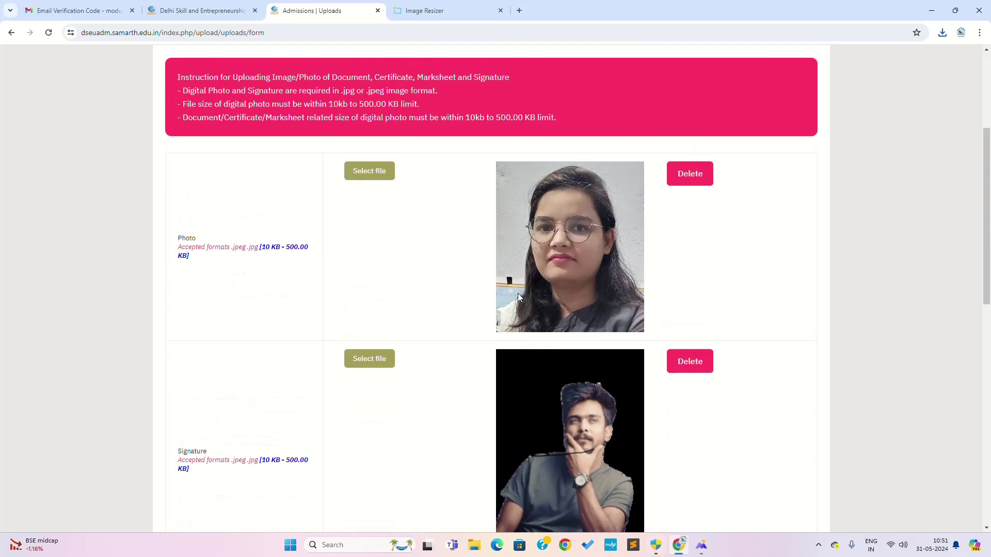
pyautogui.scroll(-10, 518, 293)
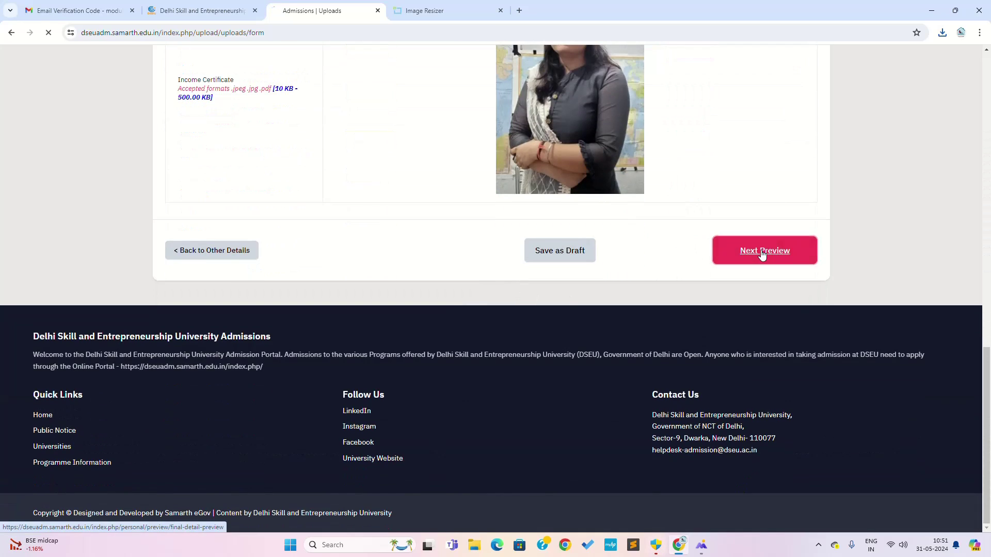
# Open the application preview and scroll through the entered details.
pyautogui.click(764, 251)
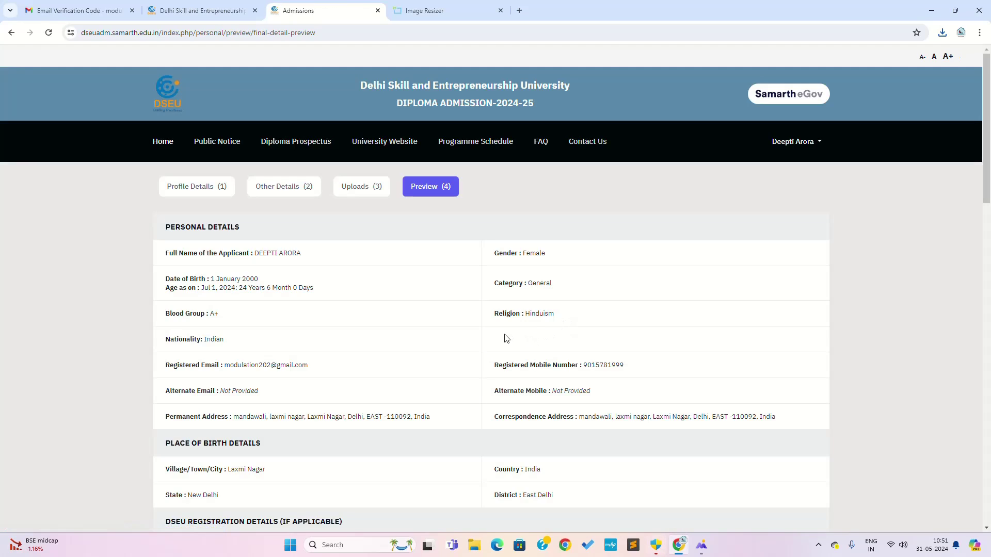
pyautogui.scroll(-15, 506, 336)
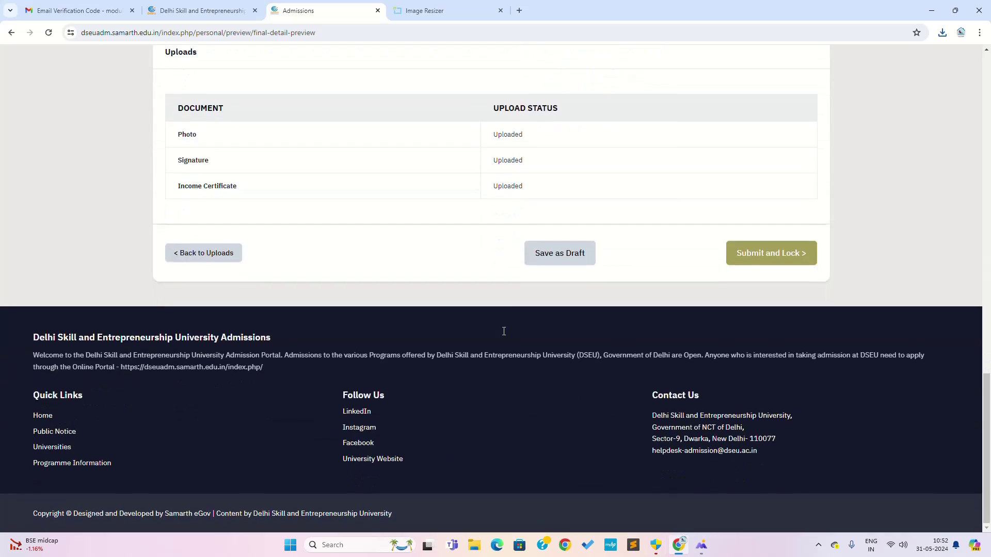
pyautogui.scroll(15, 488, 368)
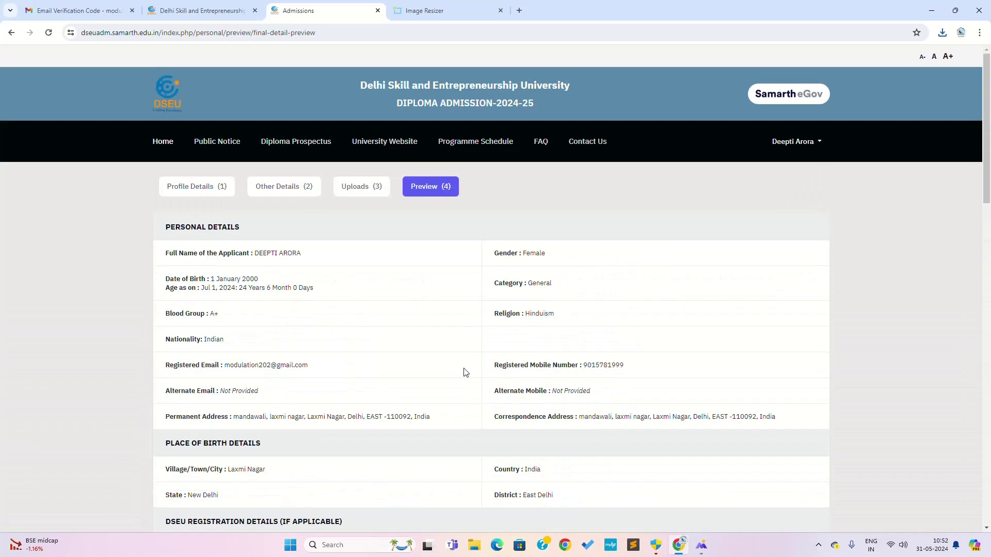
pyautogui.scroll(4, 470, 351)
pyautogui.scroll(-20, 559, 396)
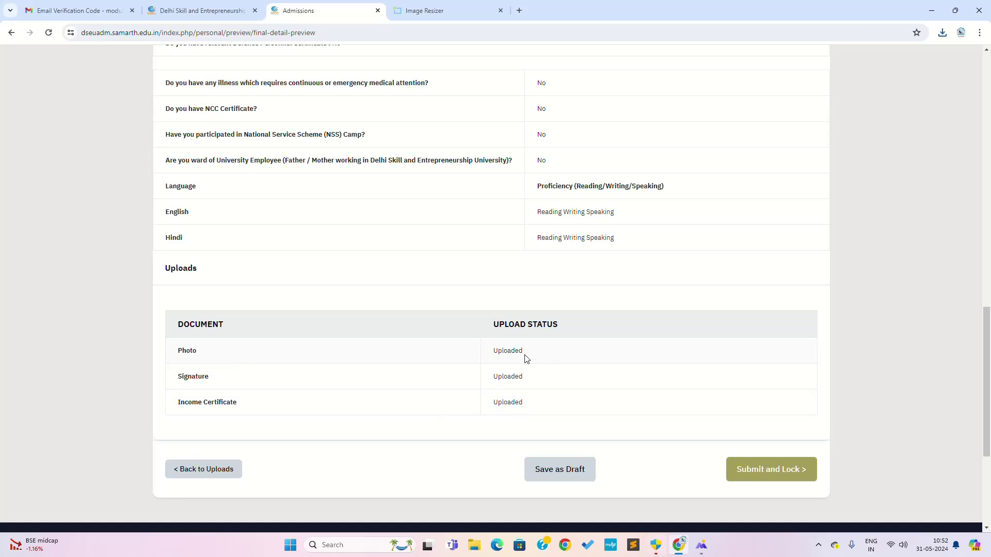
pyautogui.scroll(3, 561, 335)
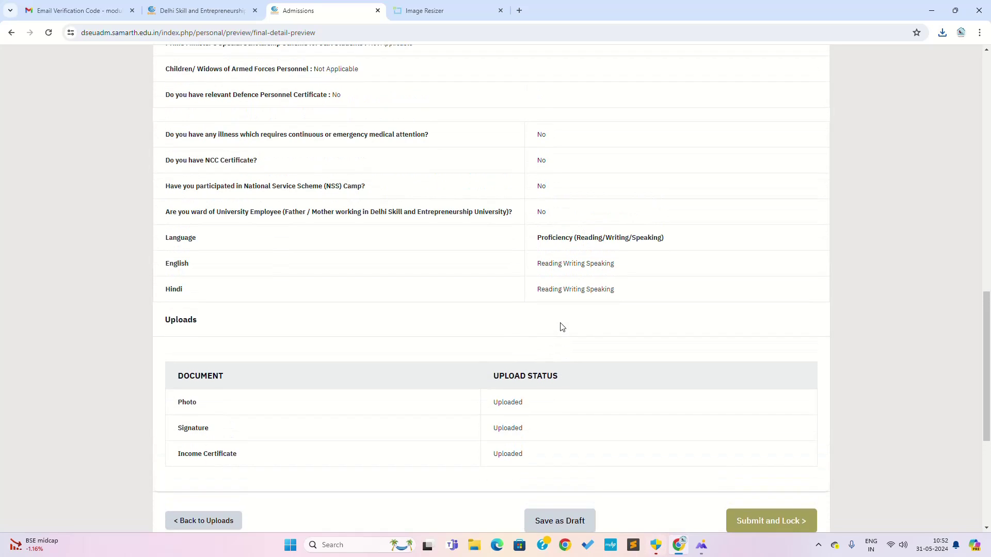
pyautogui.scroll(-5, 561, 336)
pyautogui.scroll(-2, 561, 336)
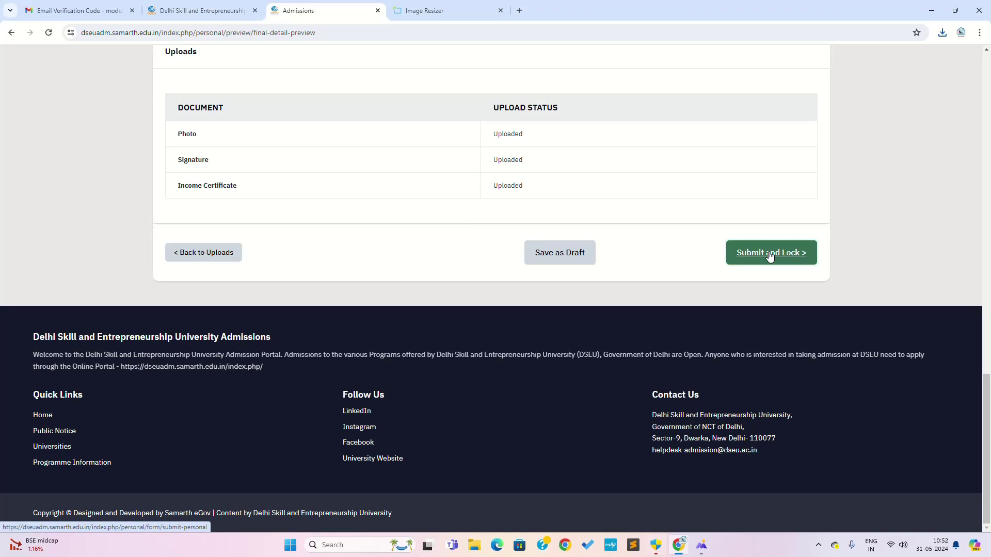
# Check that the Uploads table lists all three documents as Uploaded, then choose Submit and Lock.
pyautogui.moveTo(767, 256); pyautogui.dragTo(558, 386)
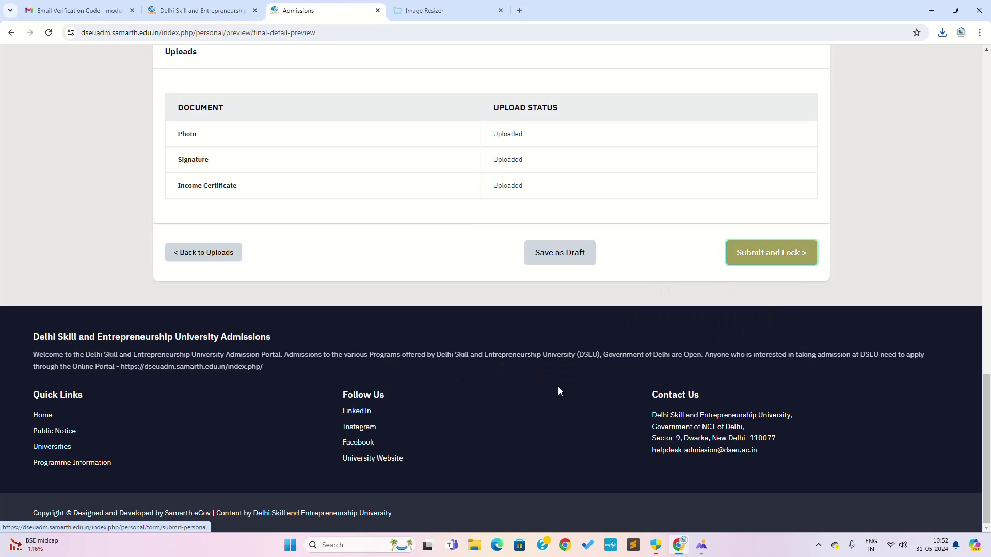
pyautogui.scroll(7, 679, 385)
pyautogui.scroll(5, 677, 389)
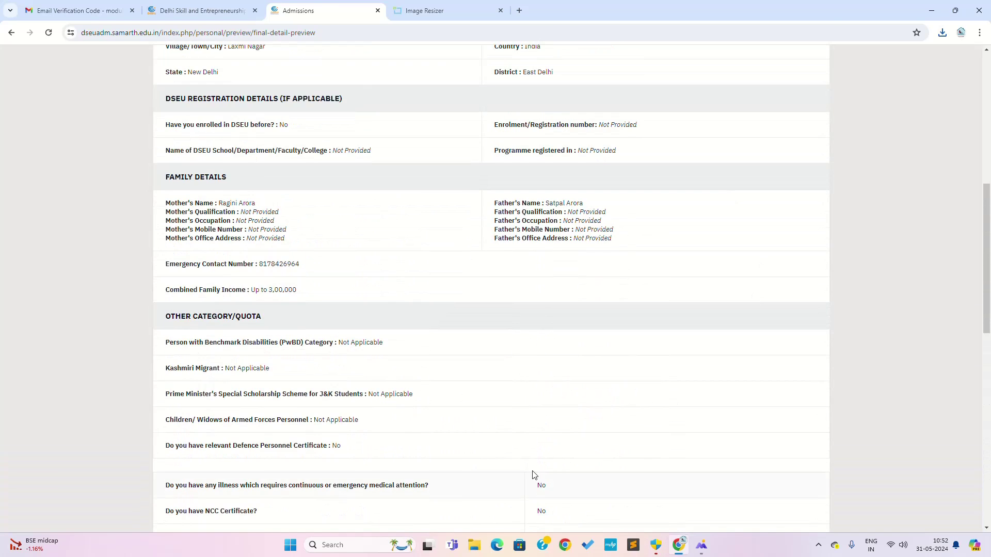
pyautogui.scroll(8, 535, 475)
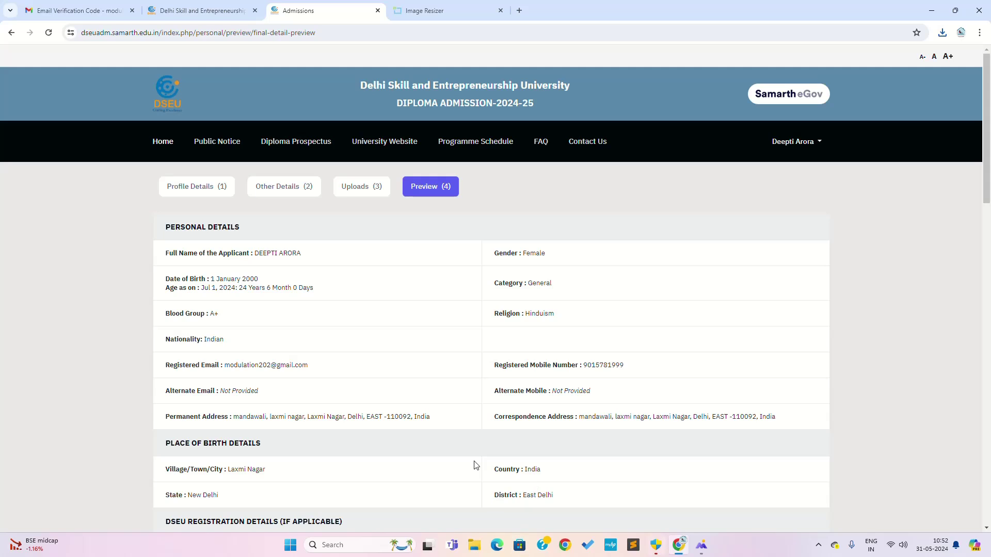
pyautogui.scroll(-20, 661, 439)
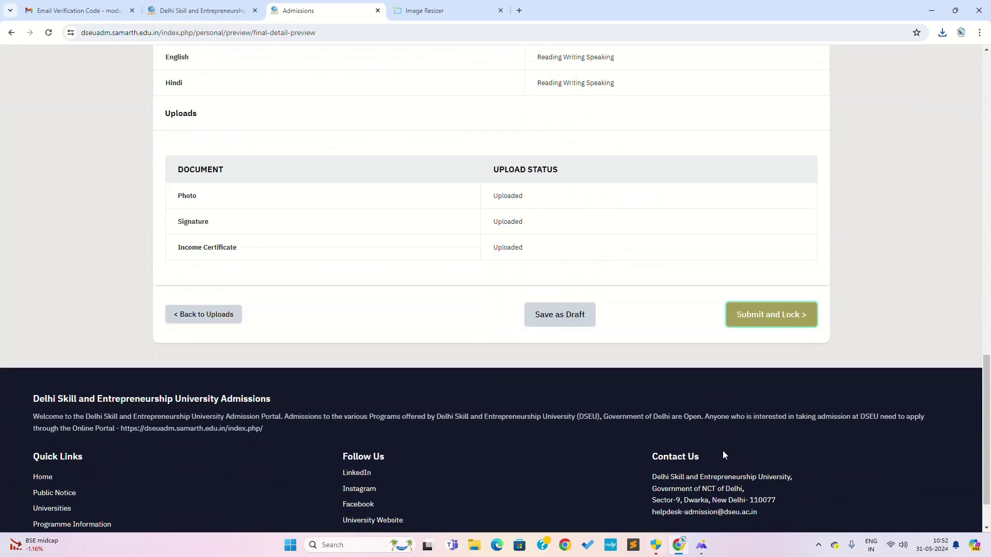
pyautogui.click(788, 317)
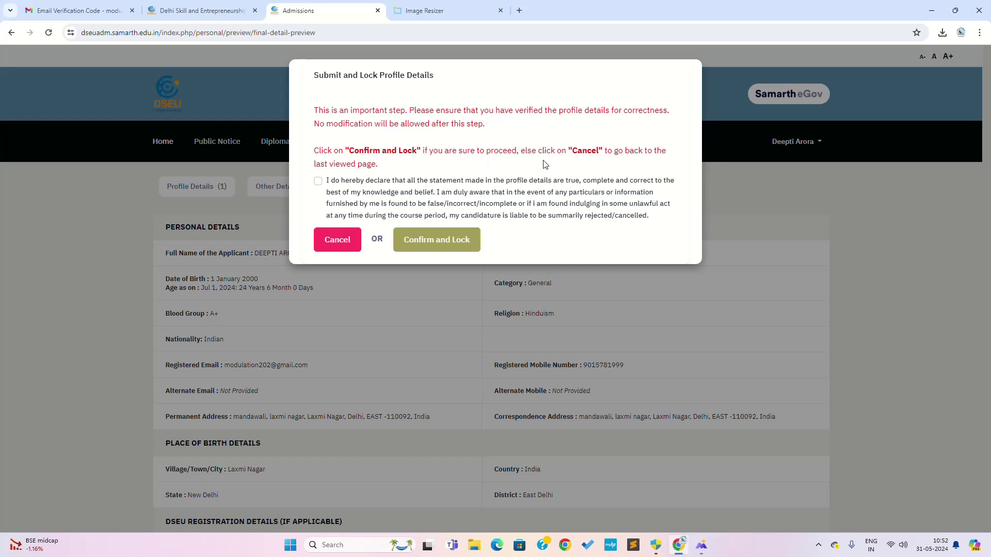
# Tick the profile correctness declaration and confirm locking the profile details.
pyautogui.click(318, 181)
pyautogui.click(429, 248)
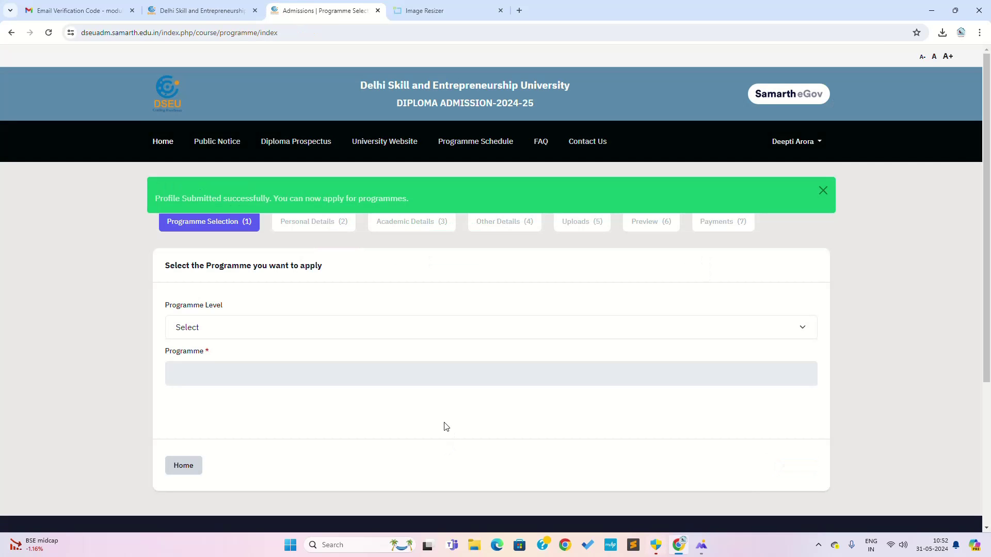
# Choose the Diploma Programmes level and Diploma in Civil Engineering, then review the campus preference rows.
pyautogui.scroll(-4, 483, 379)
pyautogui.scroll(4, 483, 381)
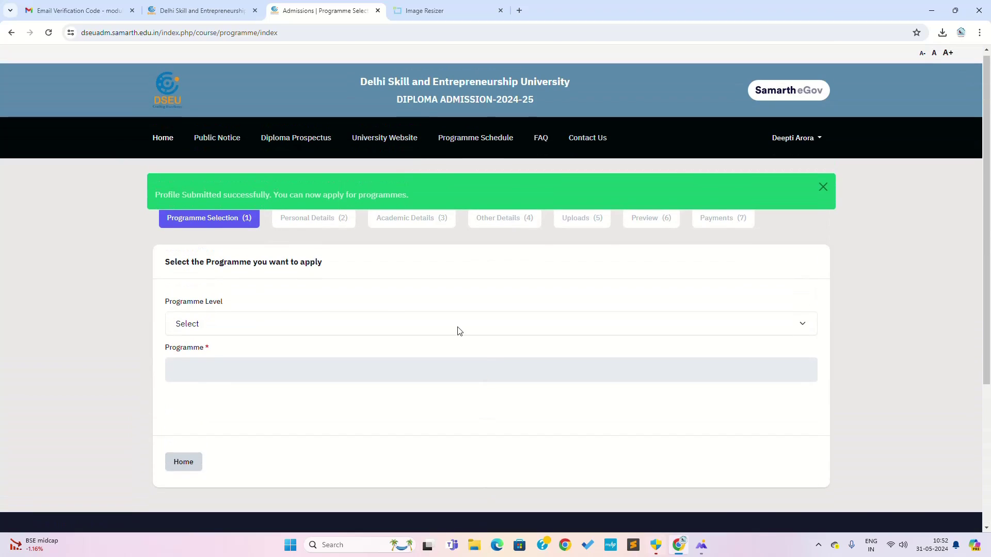
pyautogui.click(243, 327)
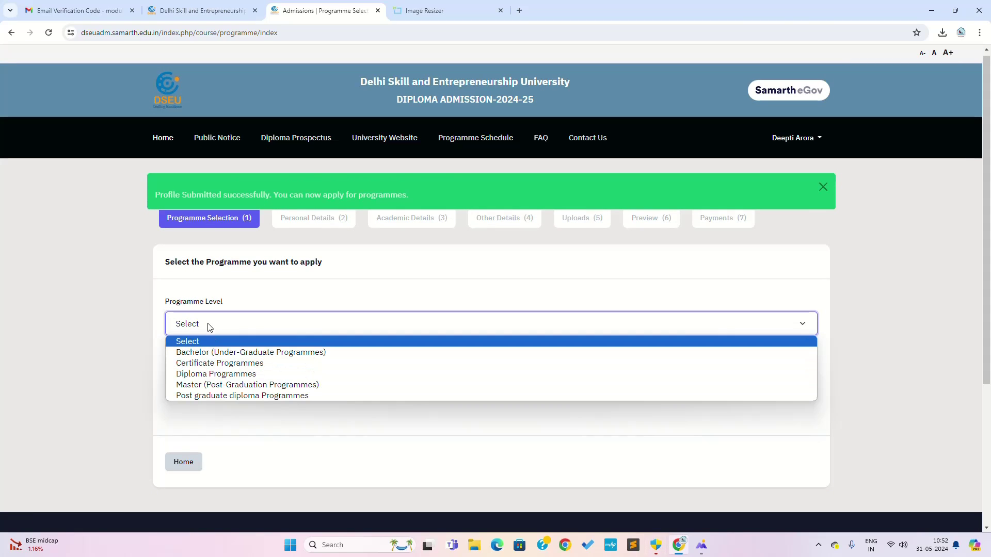
pyautogui.click(208, 374)
pyautogui.click(244, 370)
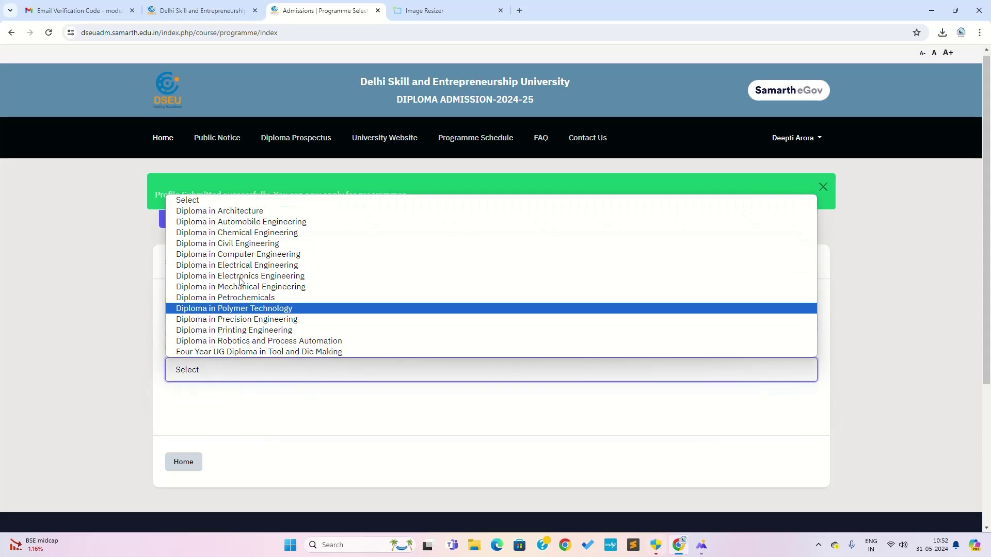
pyautogui.click(241, 245)
pyautogui.scroll(-3, 402, 417)
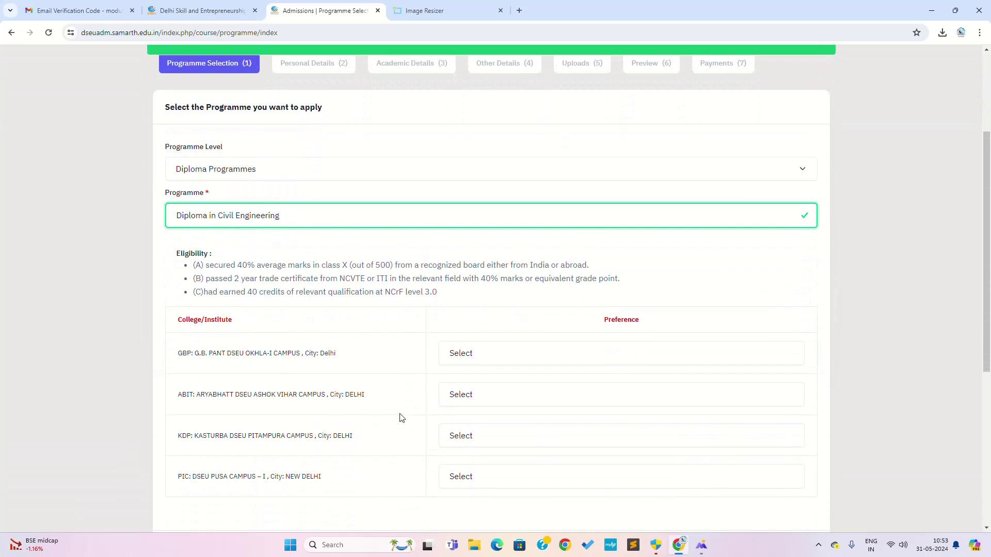
pyautogui.scroll(-3, 402, 418)
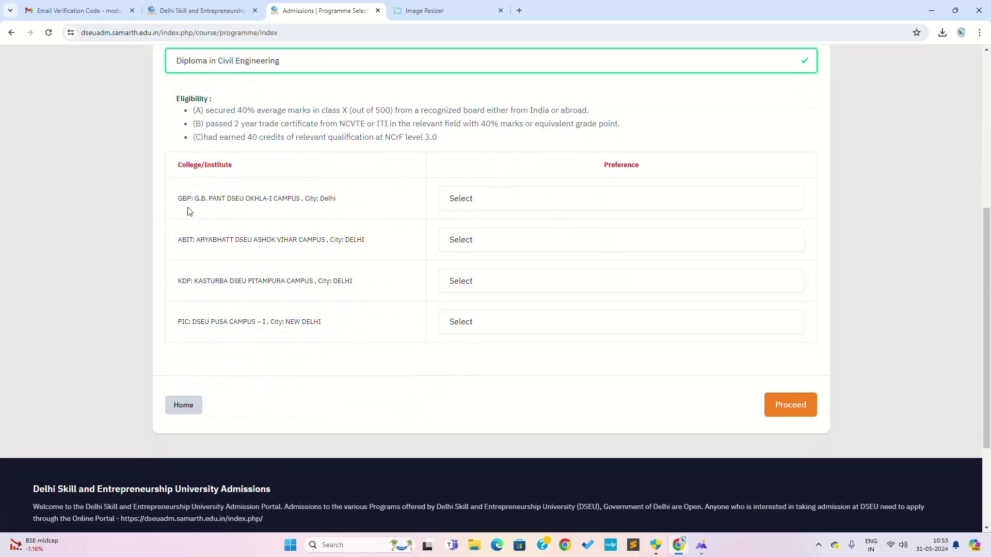
pyautogui.click(520, 201)
pyautogui.click(520, 200)
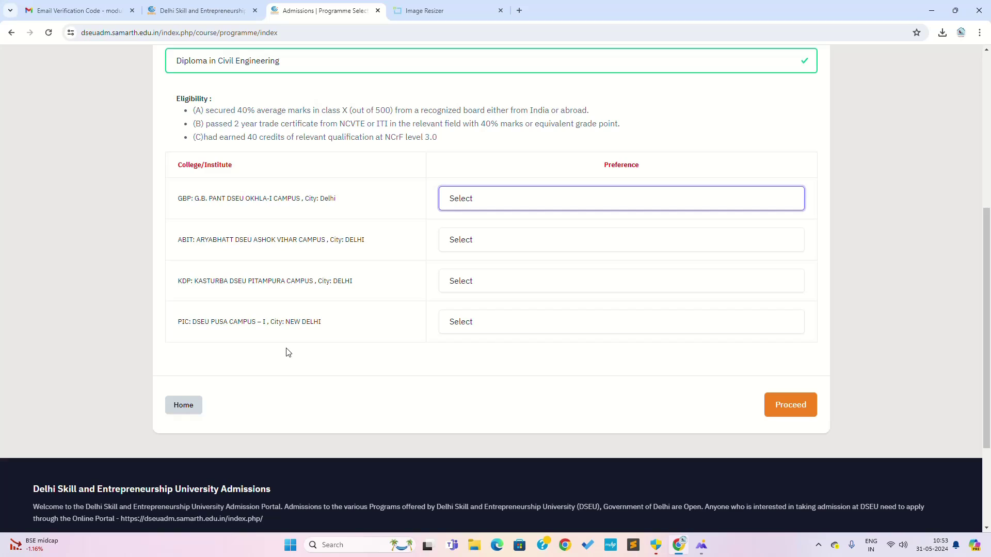
# Rank the campuses: Pusa 1st, Pitampura 2nd, Ashok Vihar 3rd, Okhla 4th.
pyautogui.click(581, 324)
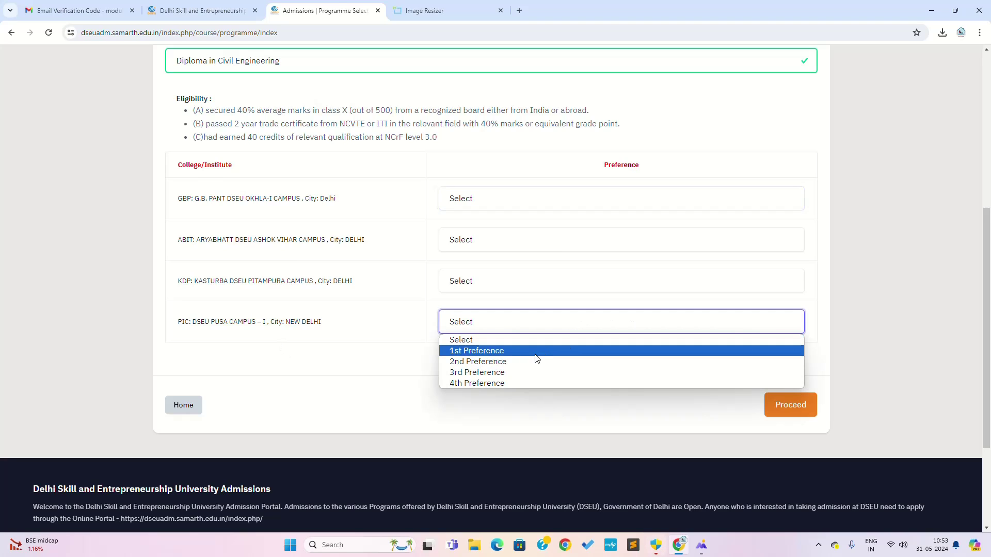
pyautogui.click(536, 351)
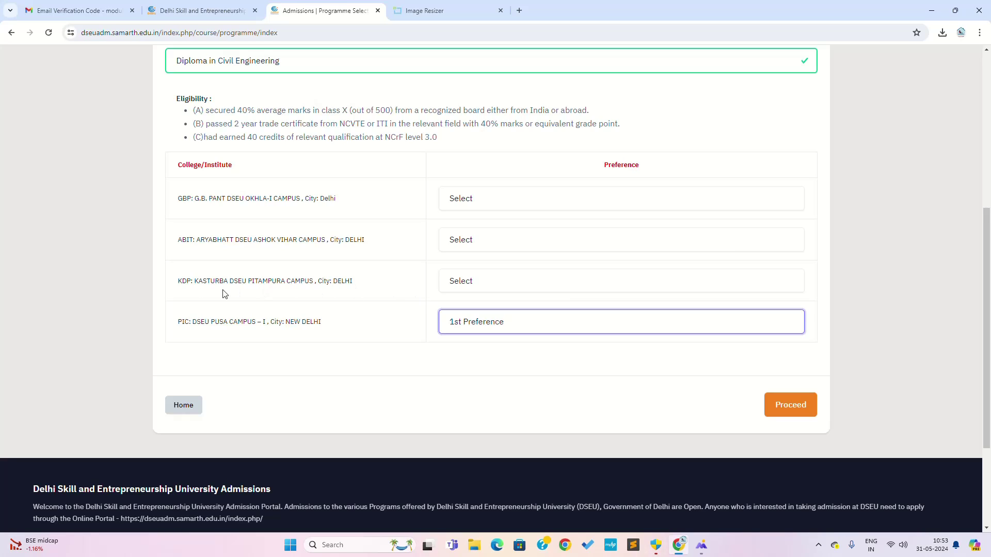
pyautogui.click(488, 286)
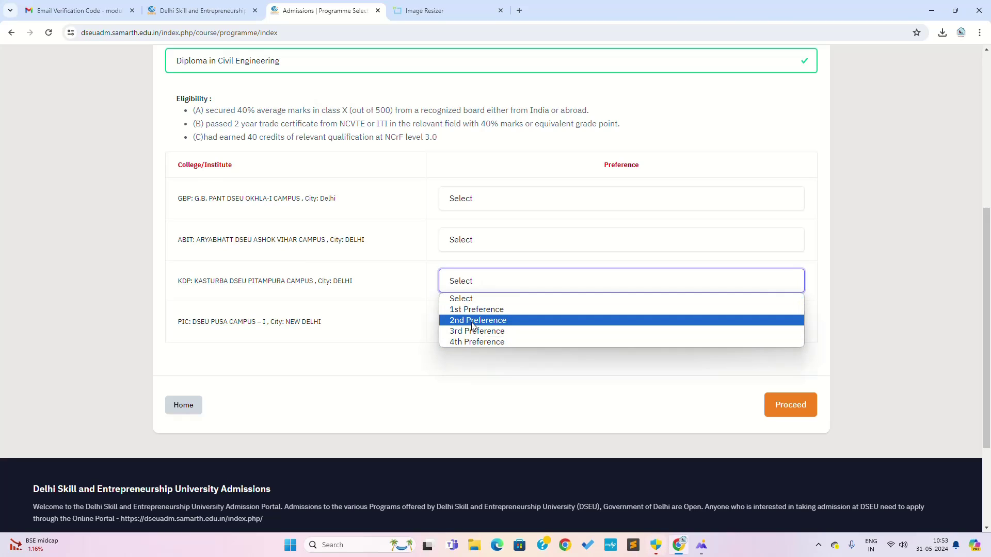
pyautogui.click(473, 325)
pyautogui.click(542, 240)
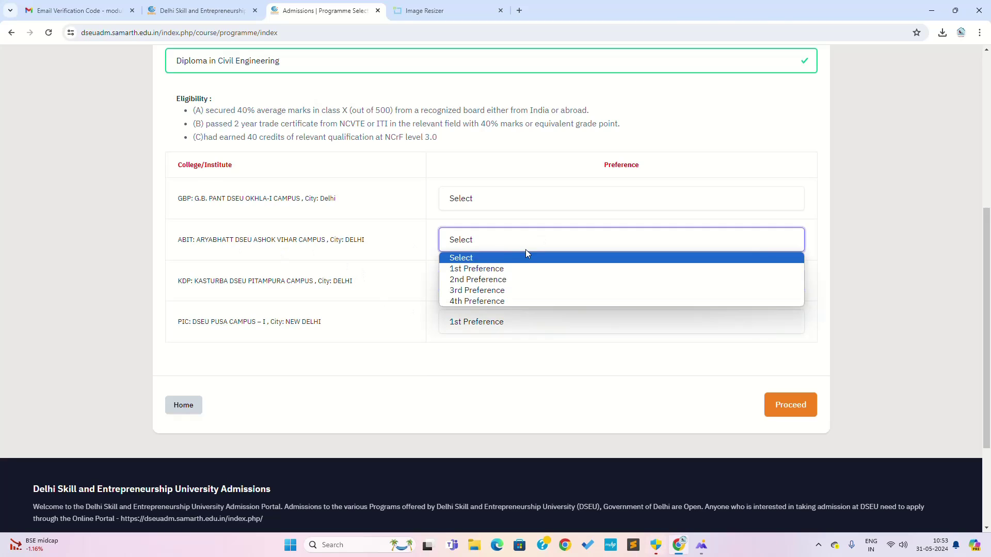
pyautogui.click(483, 290)
pyautogui.click(458, 198)
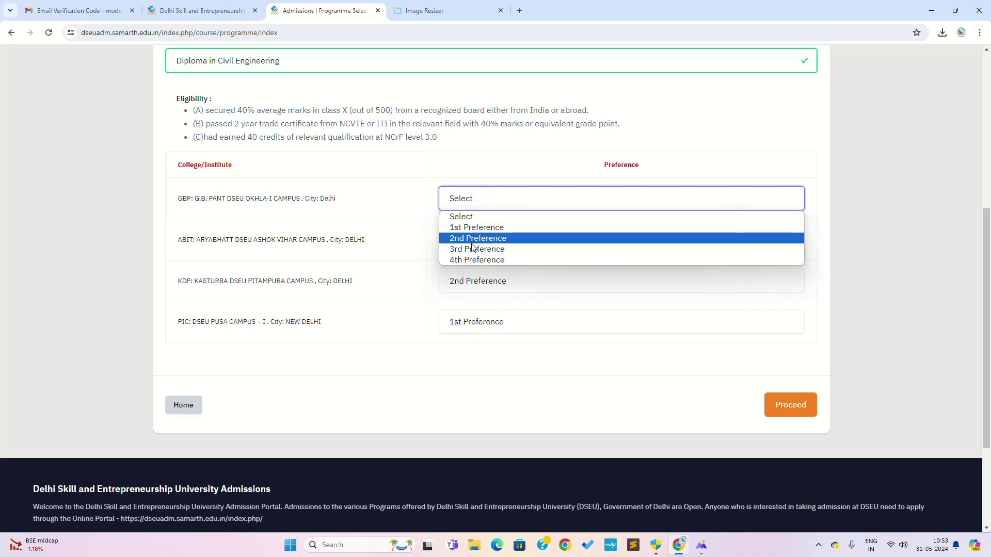
pyautogui.click(467, 259)
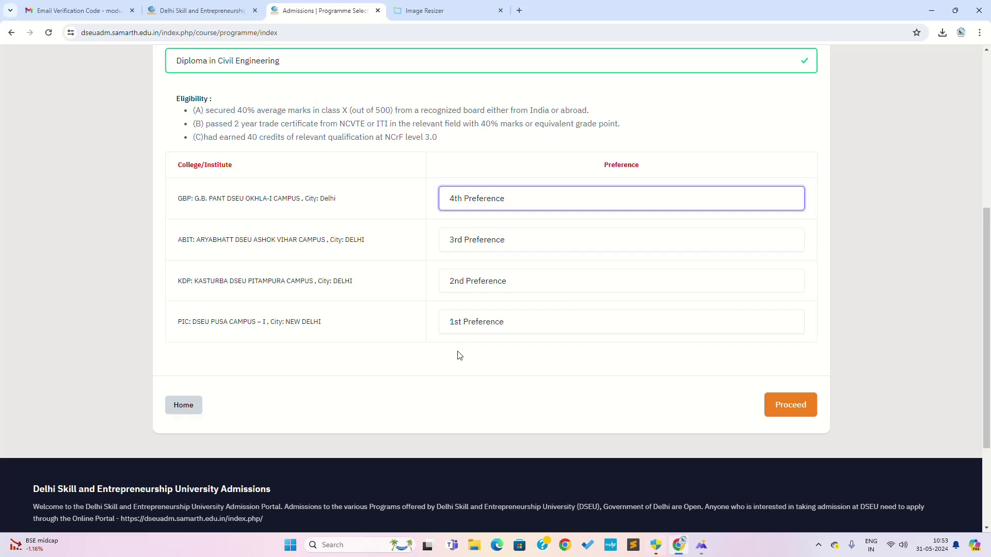
# Proceed with these campus preferences to start the Civil Engineering application.
pyautogui.scroll(2, 178, 183)
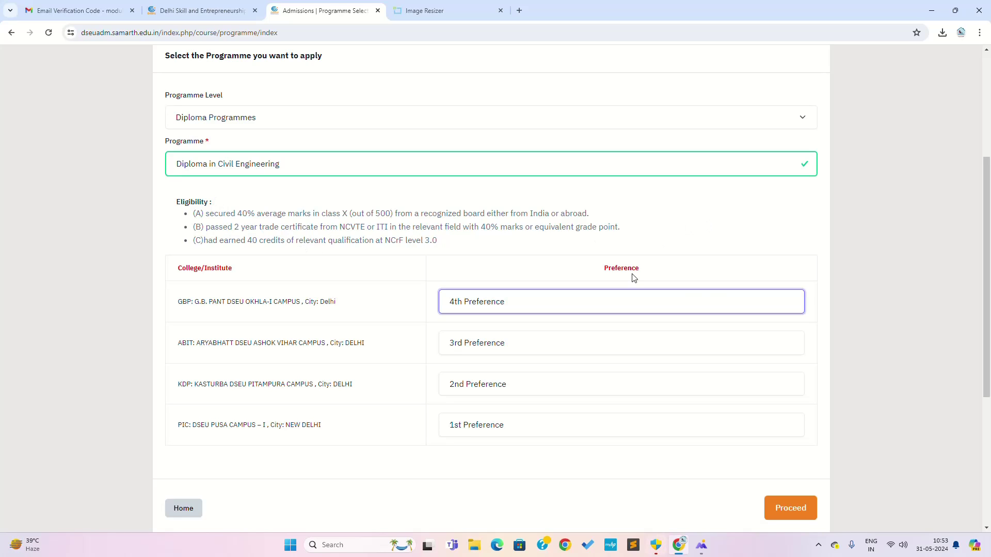
pyautogui.scroll(-5, 744, 366)
pyautogui.click(803, 259)
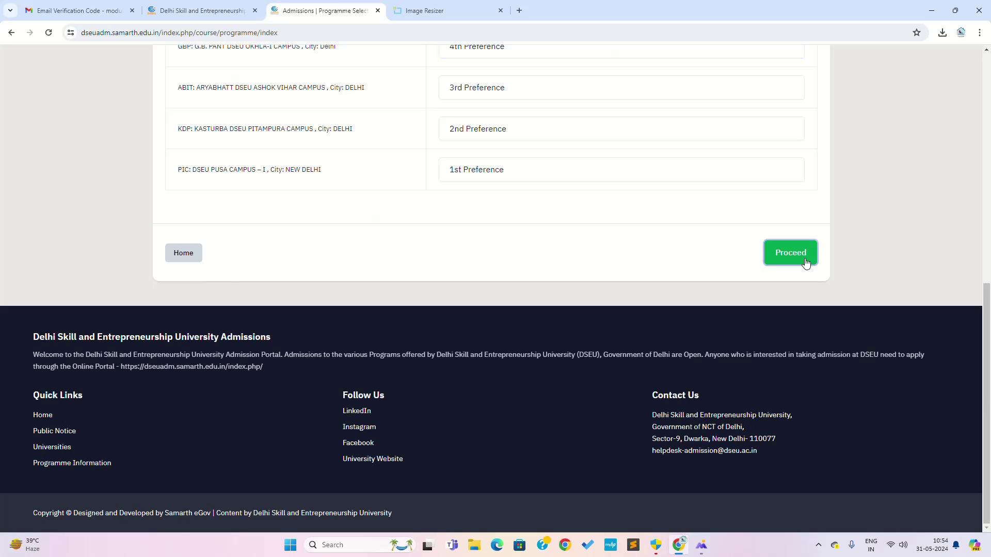
pyautogui.scroll(-2, 510, 341)
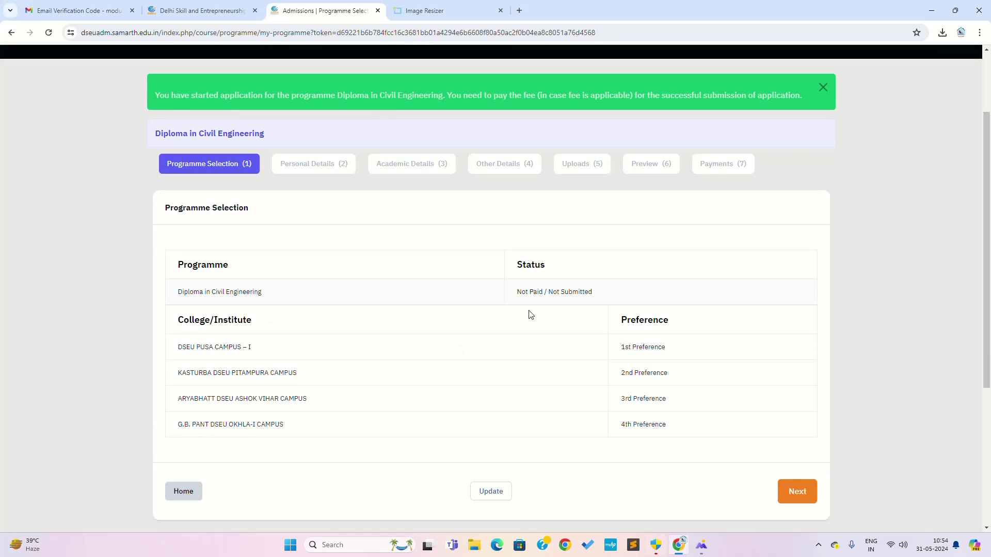
# Review the Programme Selection and Personal Details summaries, pressing Next on each.
pyautogui.scroll(-3, 666, 347)
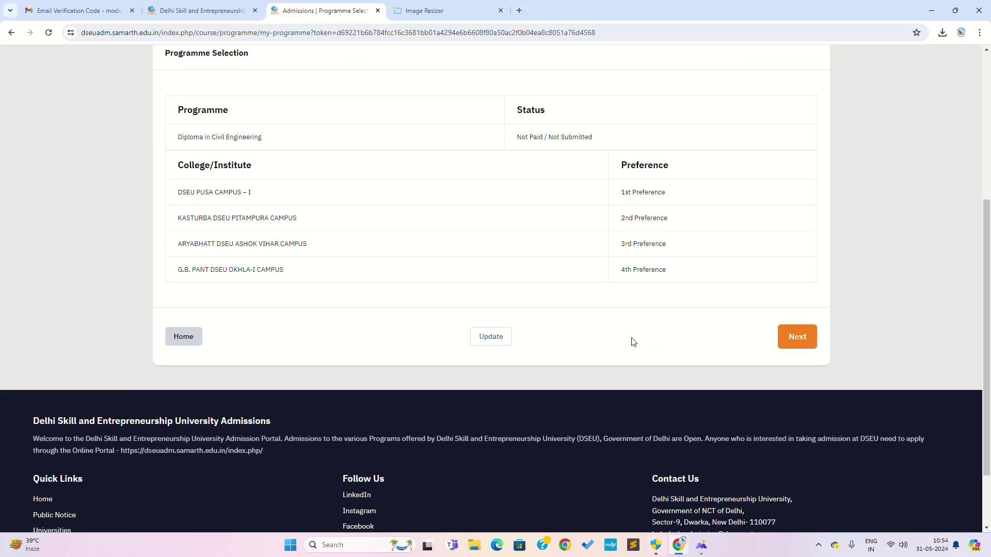
pyautogui.scroll(1, 634, 342)
pyautogui.scroll(4, 471, 339)
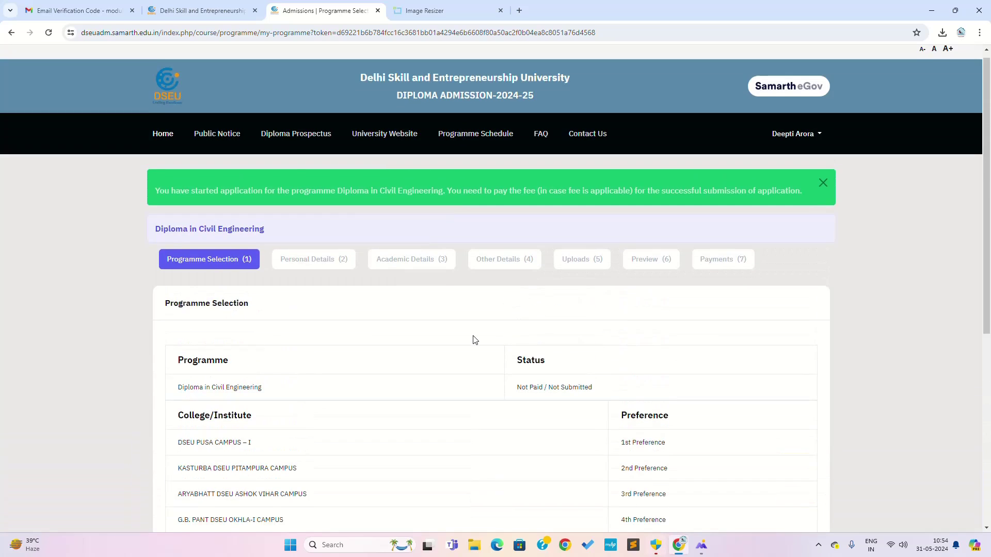
pyautogui.scroll(-4, 475, 339)
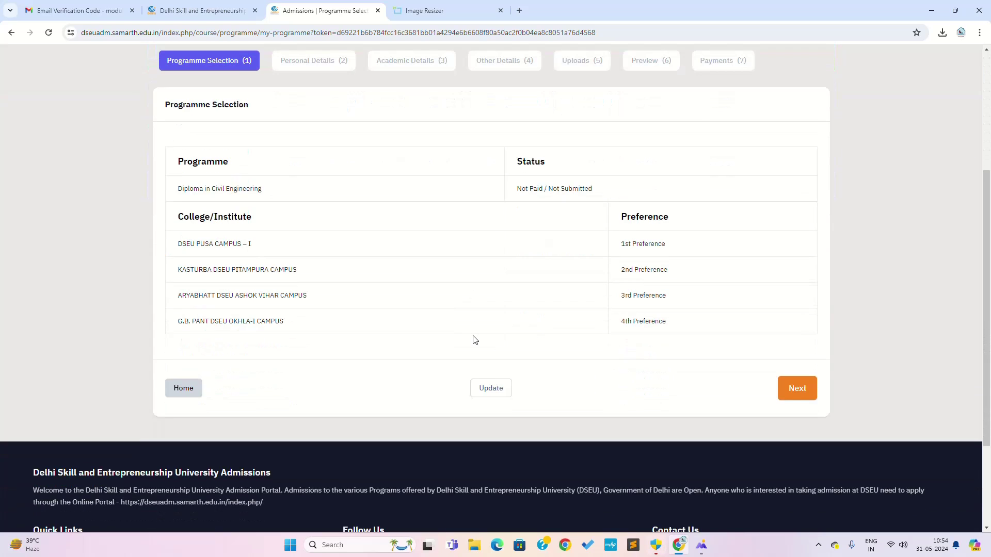
pyautogui.click(793, 391)
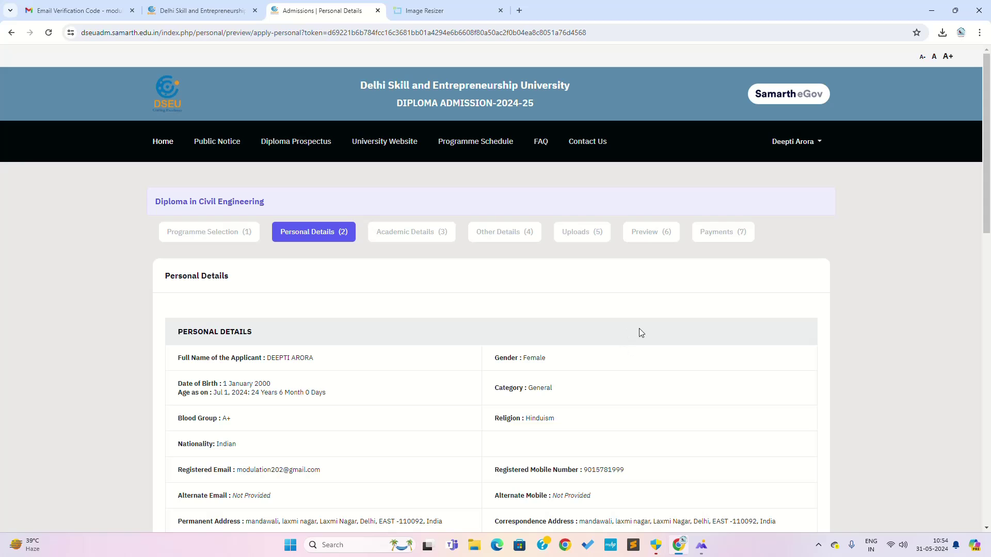
pyautogui.scroll(-13, 621, 331)
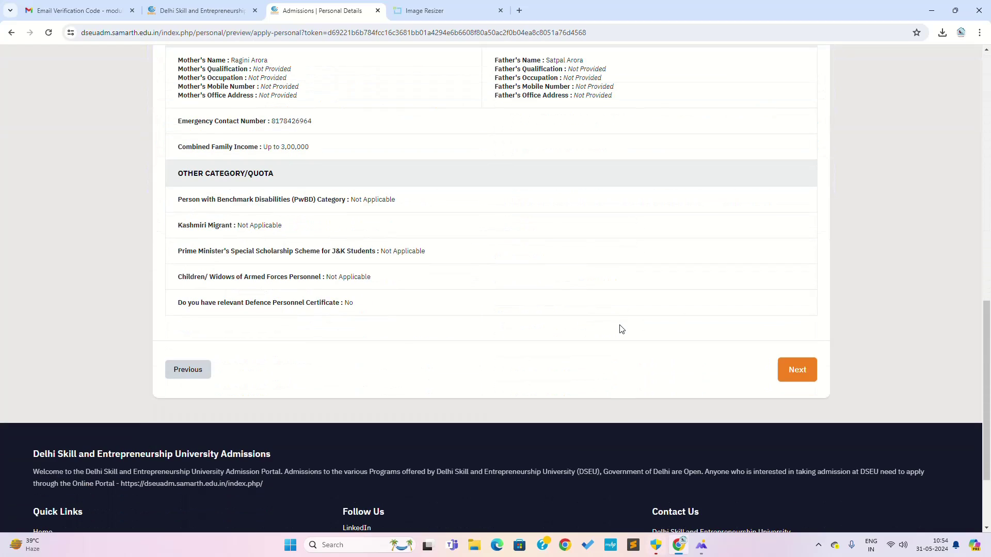
pyautogui.click(795, 370)
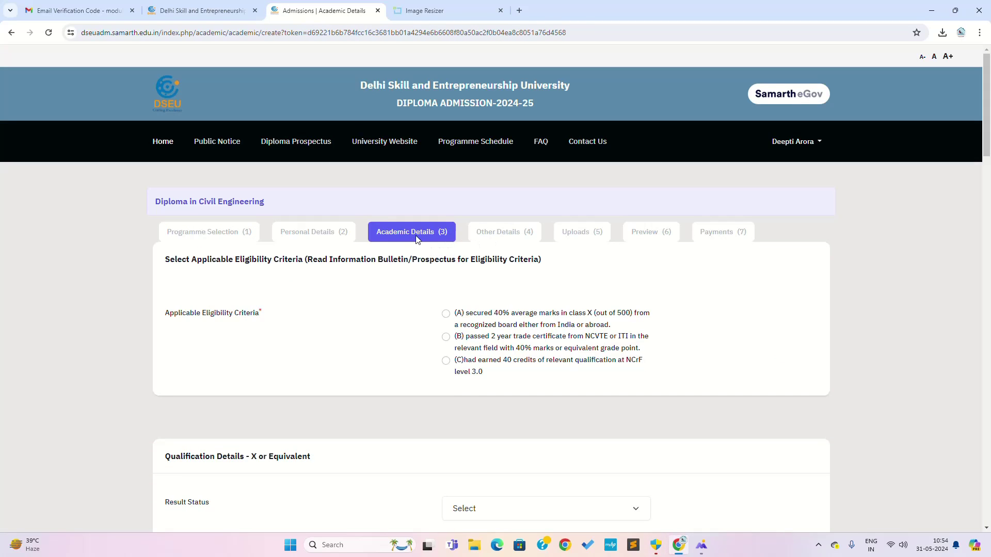
# Select eligibility criterion (A) and record the class X result as Passed in 2024.
pyautogui.scroll(-3, 459, 396)
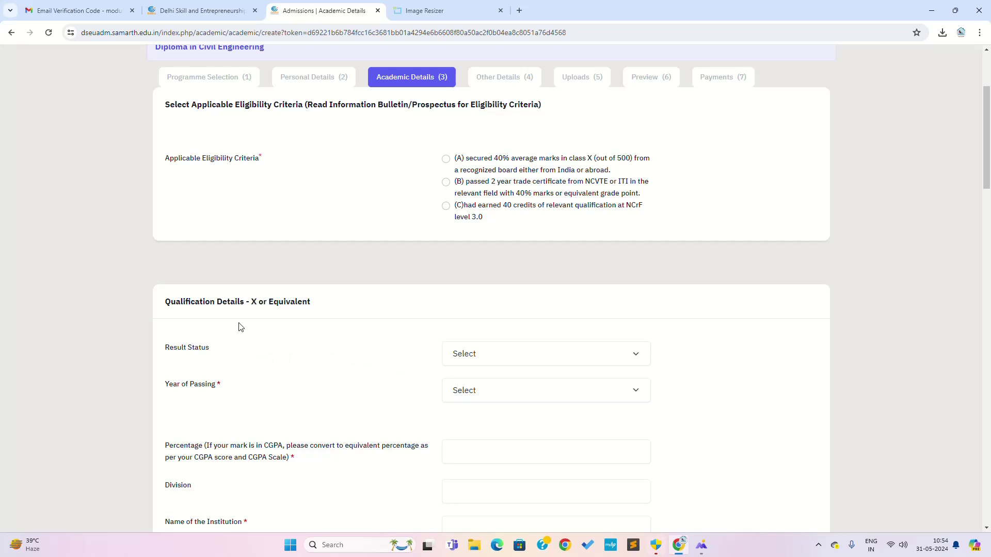
pyautogui.scroll(3, 258, 310)
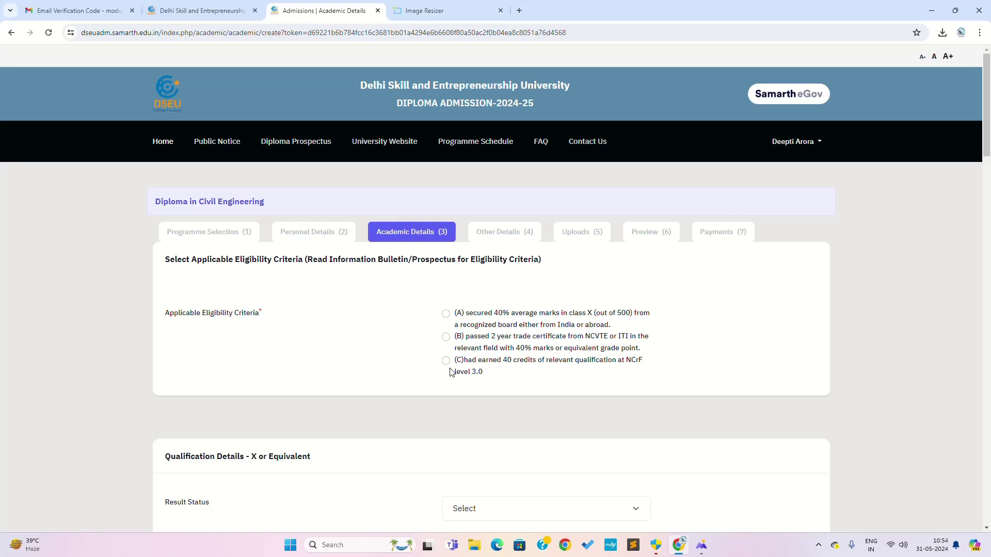
pyautogui.click(446, 314)
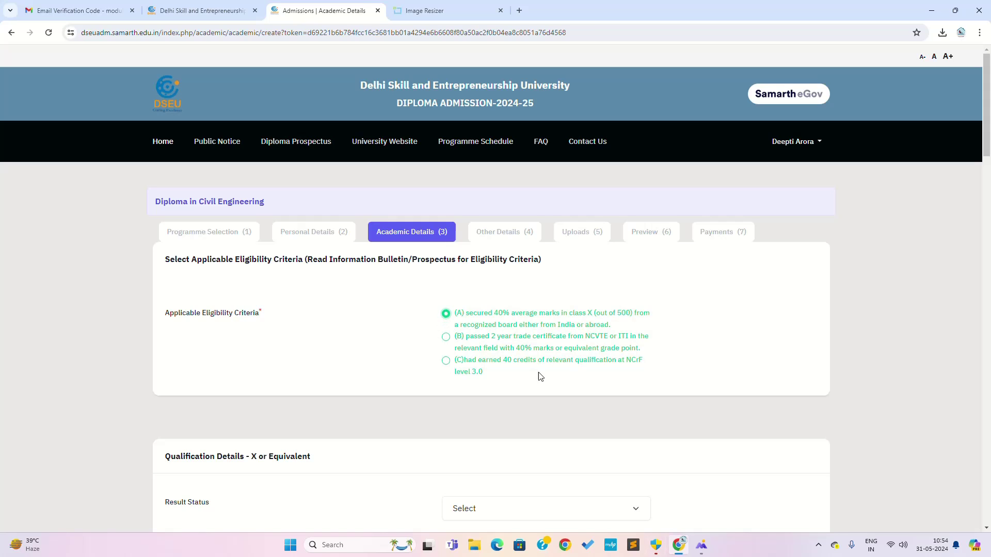
pyautogui.scroll(-4, 674, 348)
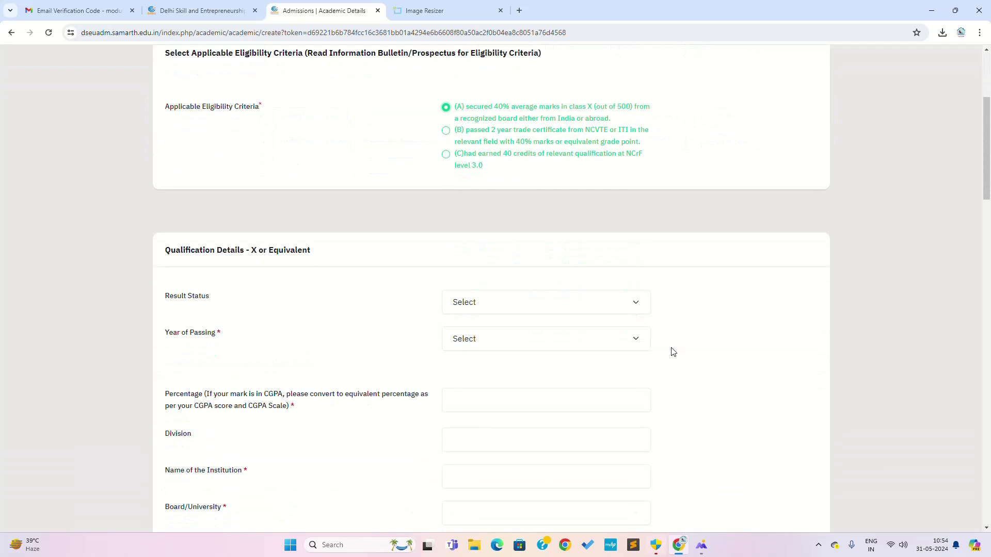
pyautogui.click(519, 309)
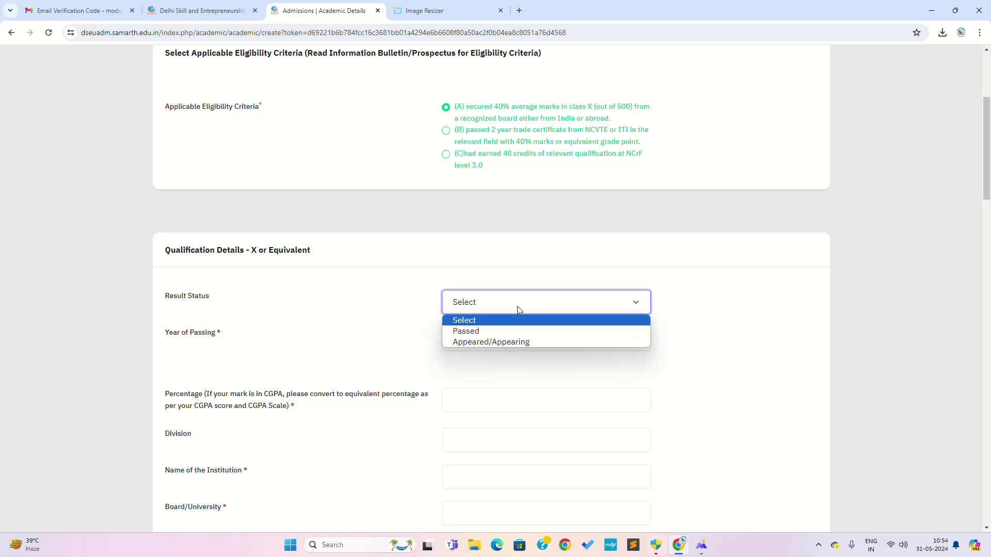
pyautogui.click(497, 331)
pyautogui.click(516, 308)
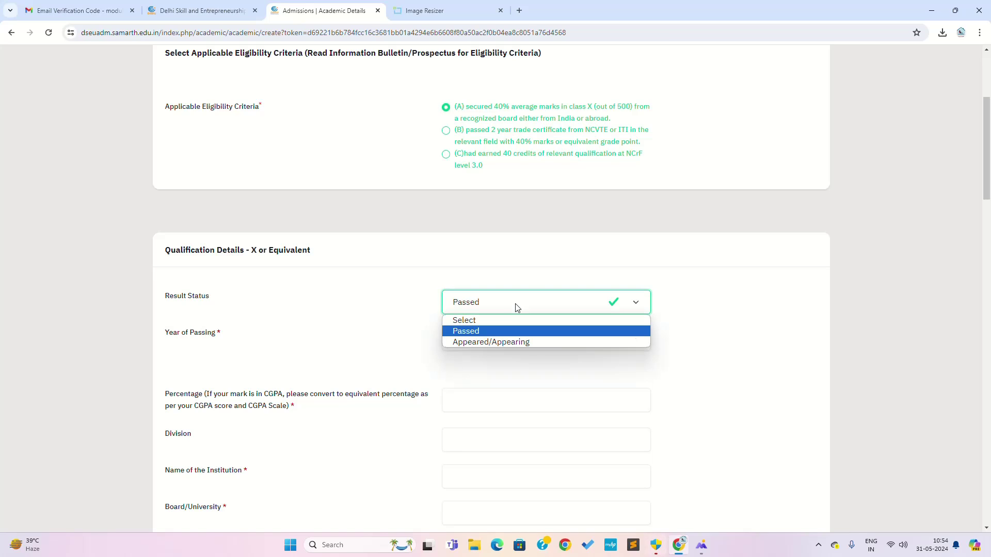
pyautogui.click(525, 304)
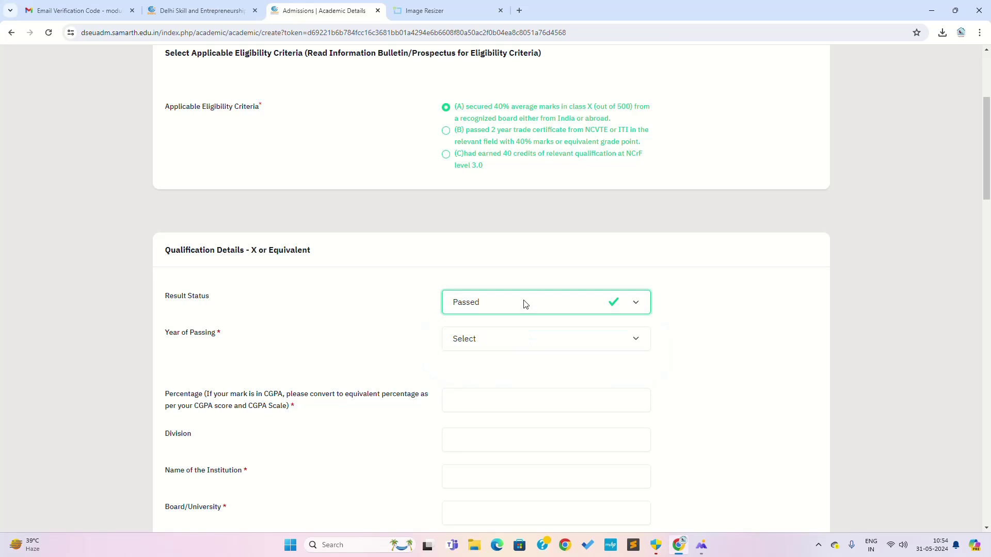
pyautogui.click(534, 339)
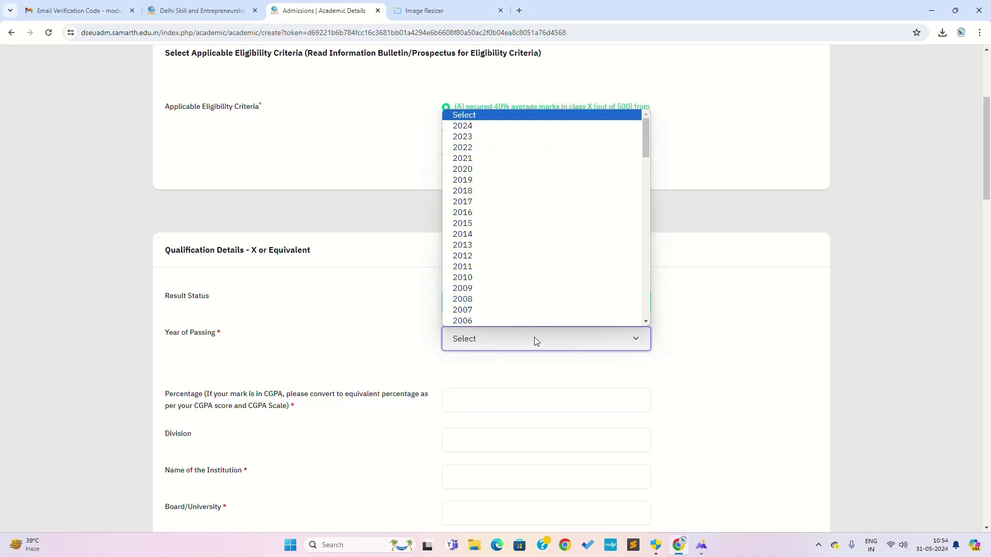
pyautogui.click(487, 126)
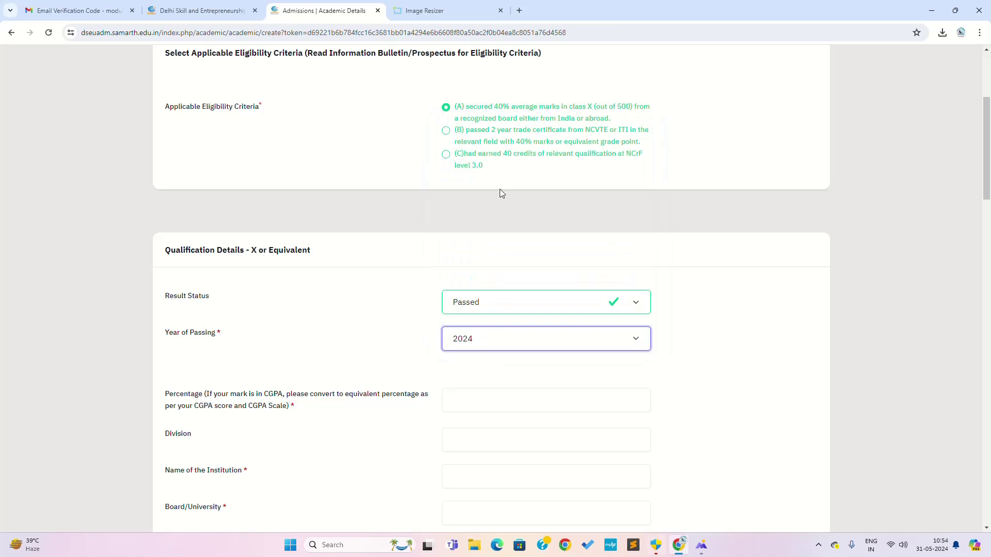
pyautogui.scroll(-2, 533, 398)
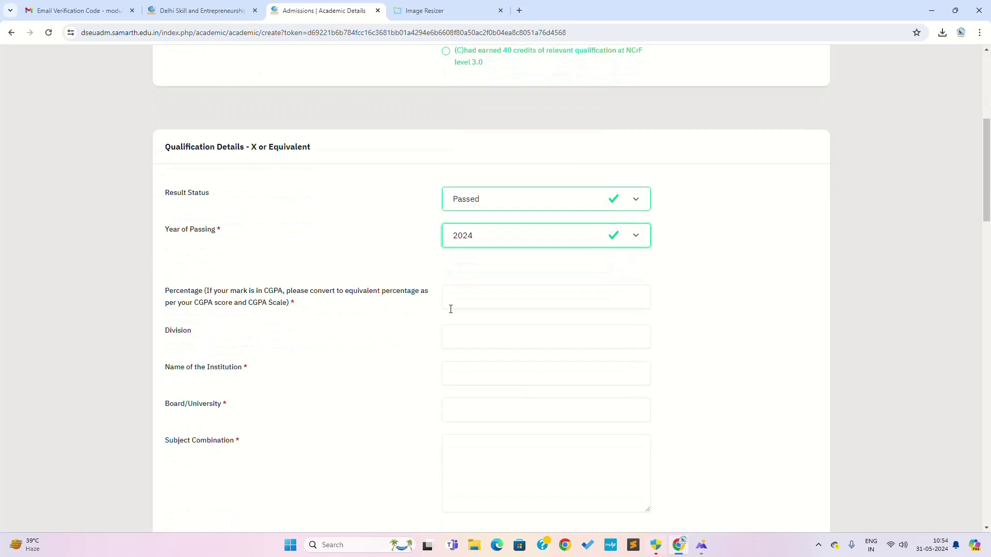
# Enter 74 percent, 1st division, institution SKV Laxmi Nagar and board CBSE.
pyautogui.click(528, 301)
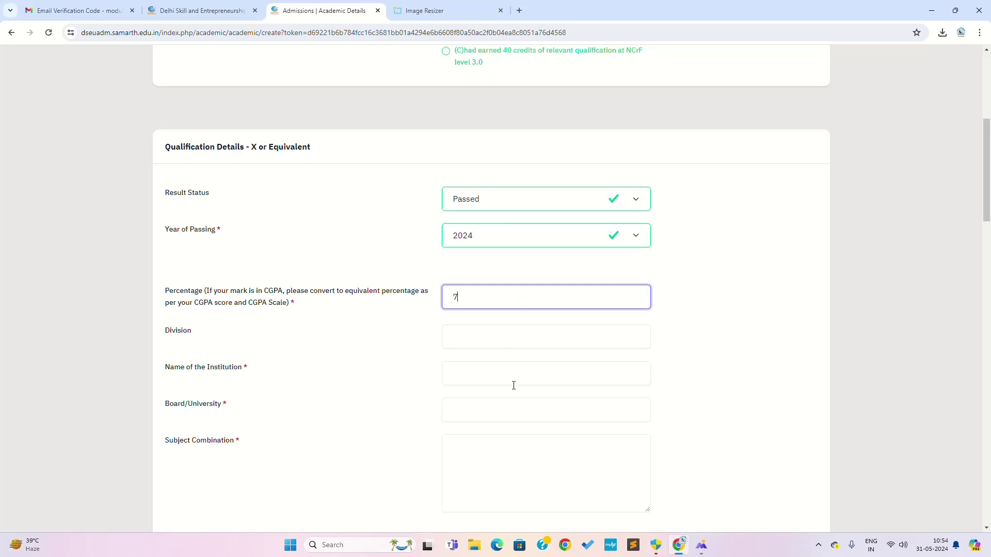
pyautogui.click(485, 333)
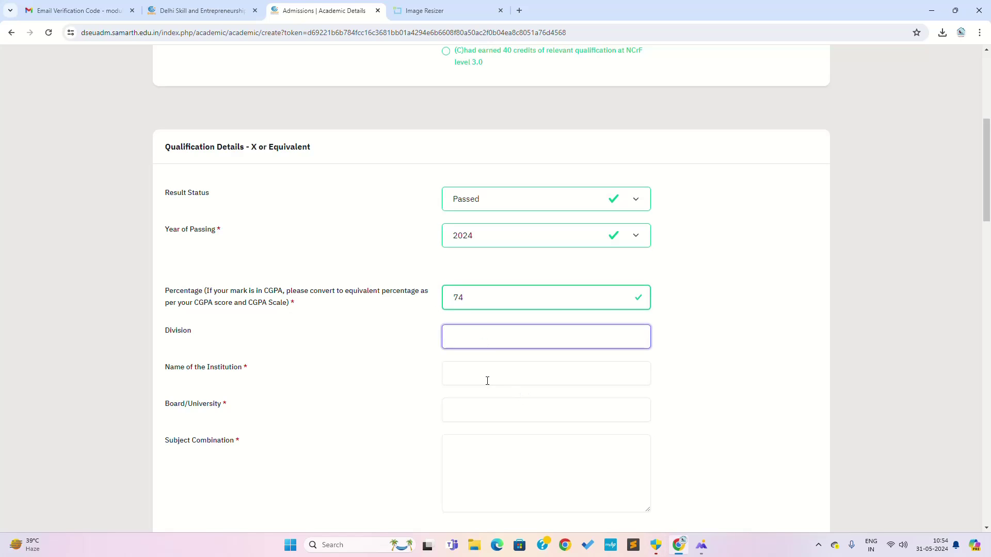
pyautogui.write('1st')
pyautogui.click(489, 370)
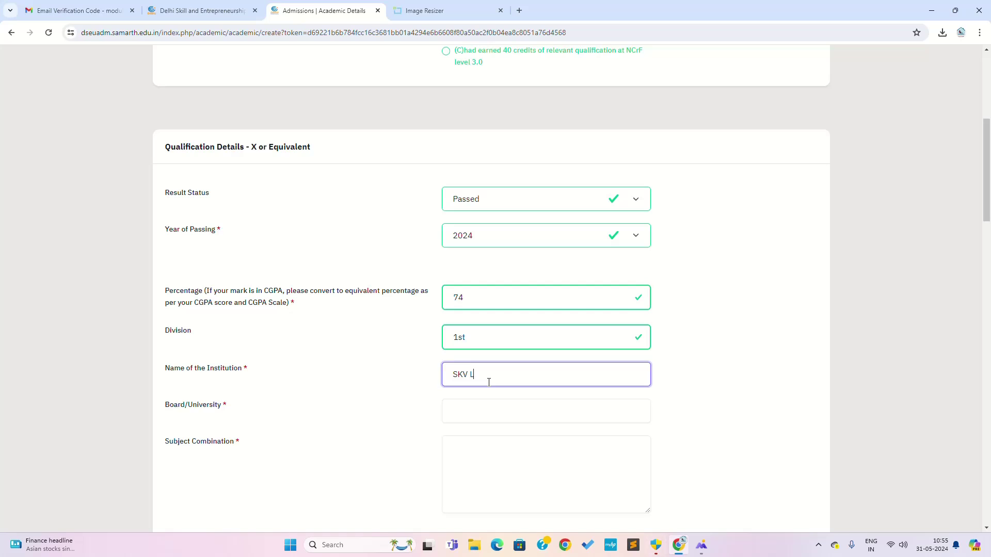
pyautogui.write('SKV Laxmi Nagar')
pyautogui.click(503, 411)
pyautogui.write('CBSE')
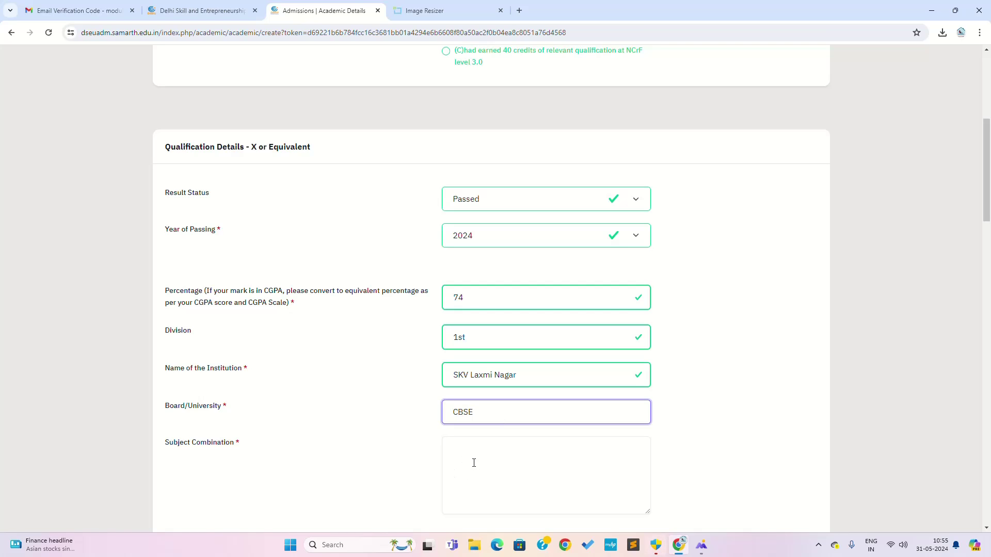
# List the subject combination, including English and Sanskrit, correcting the misspelled Hindi.
pyautogui.scroll(-3, 474, 463)
pyautogui.click(542, 310)
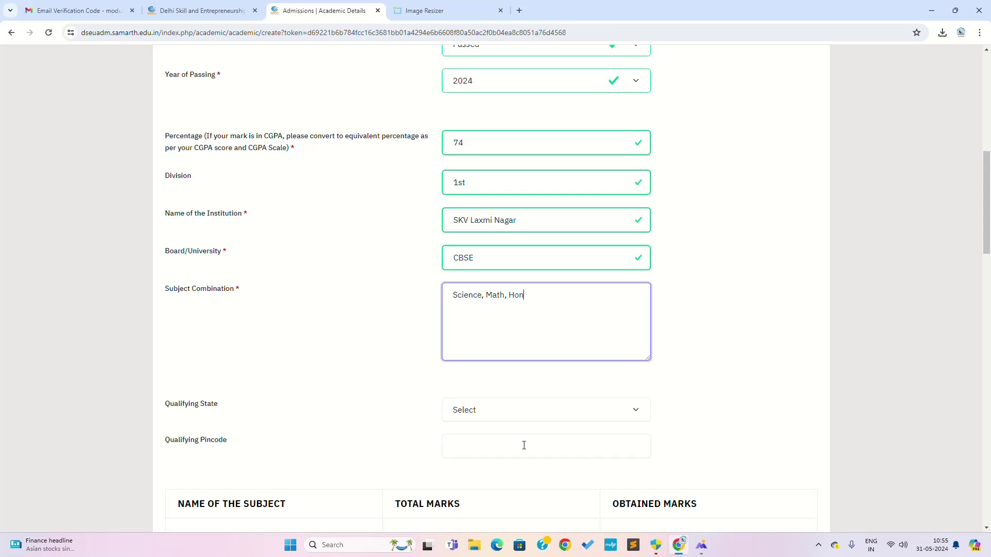
pyautogui.write(',')
pyautogui.press('BackSpace')
pyautogui.write('ish, Sanskrit')
# Set Delhi as the qualifying state and pincode 110092, then begin the marks table.
pyautogui.scroll(-3, 392, 444)
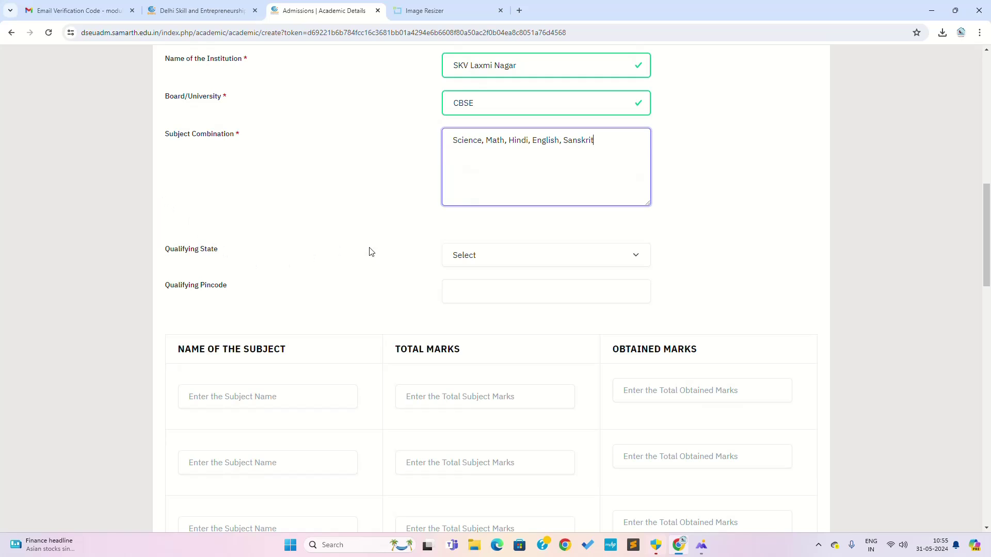
pyautogui.click(460, 256)
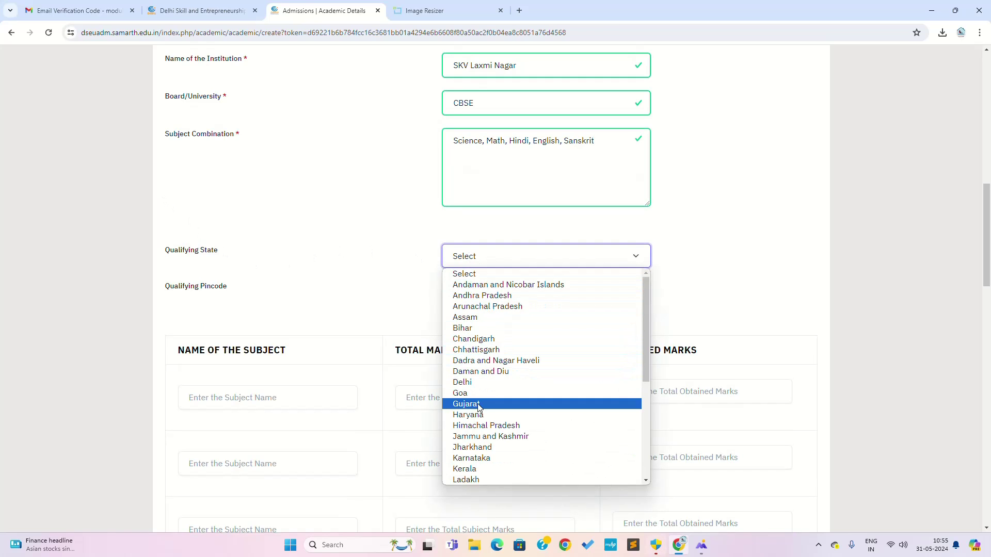
pyautogui.click(477, 383)
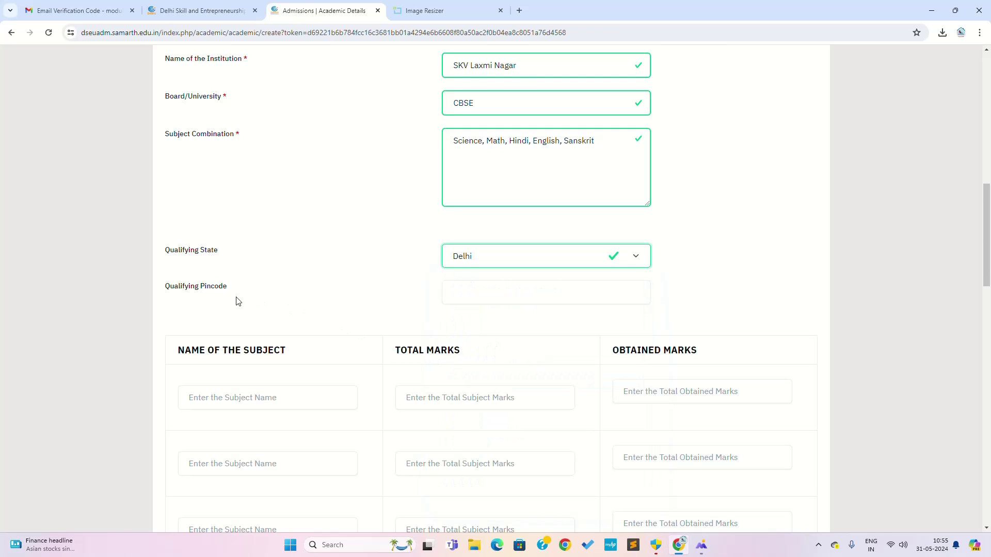
pyautogui.click(477, 294)
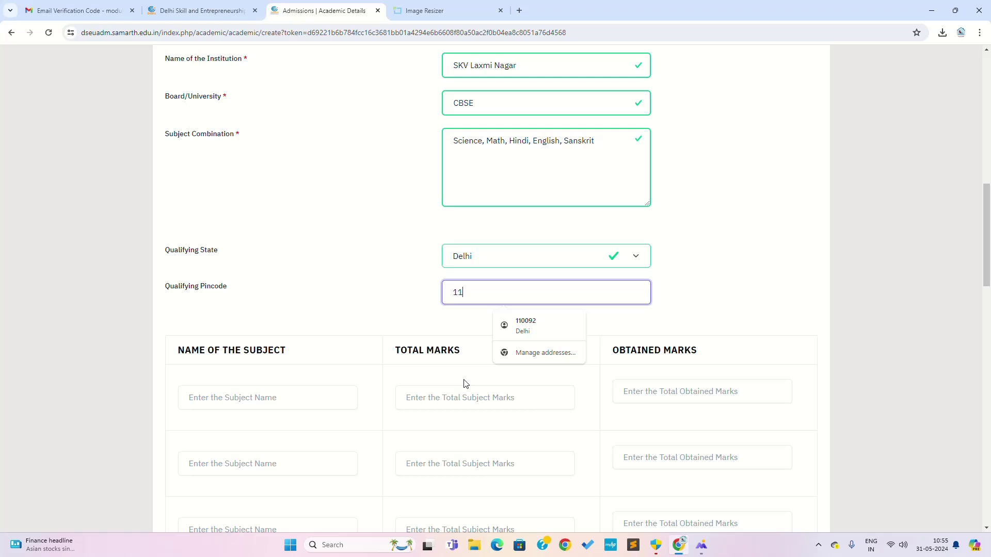
pyautogui.write('110092')
pyautogui.click(737, 311)
pyautogui.scroll(-3, 593, 281)
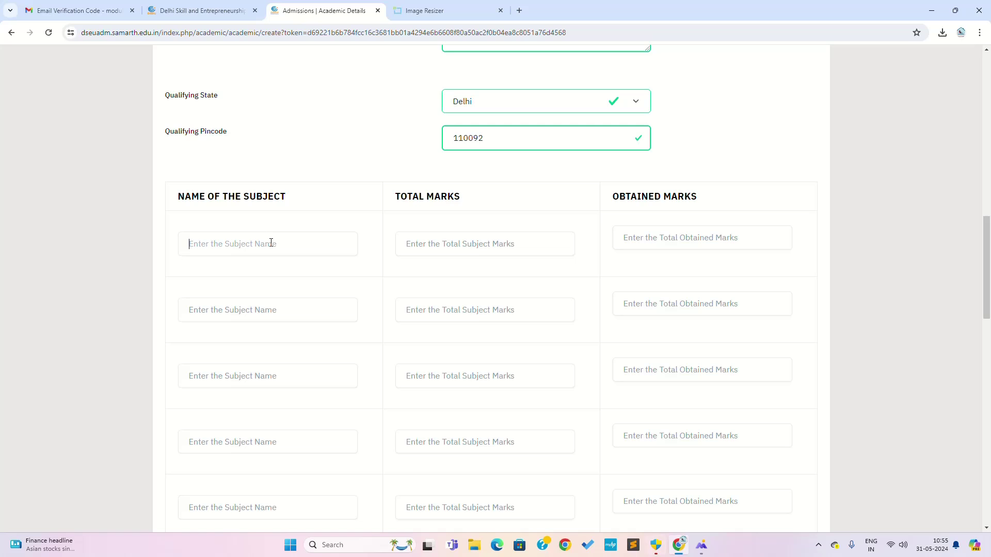
pyautogui.click(271, 242)
pyautogui.click(446, 244)
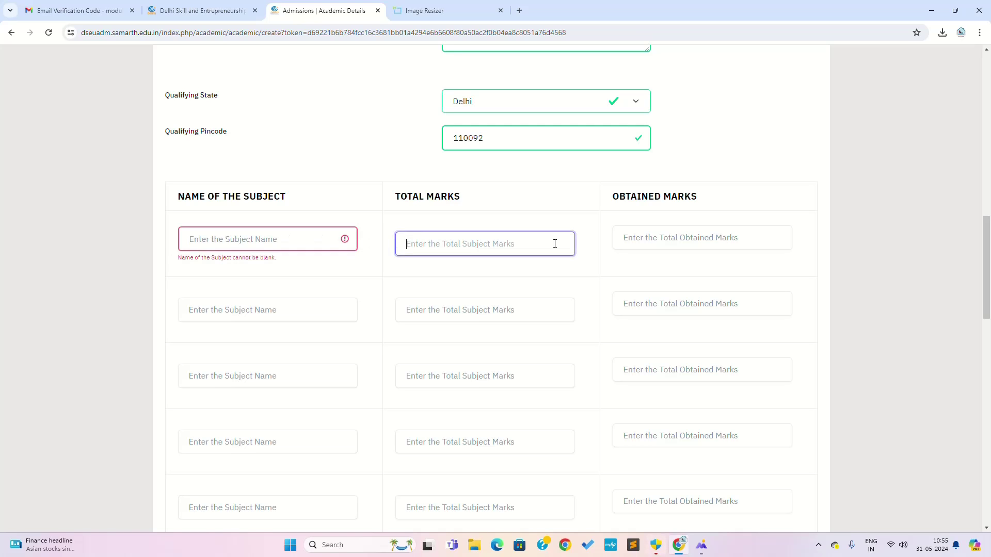
pyautogui.click(657, 237)
pyautogui.scroll(-5, 564, 401)
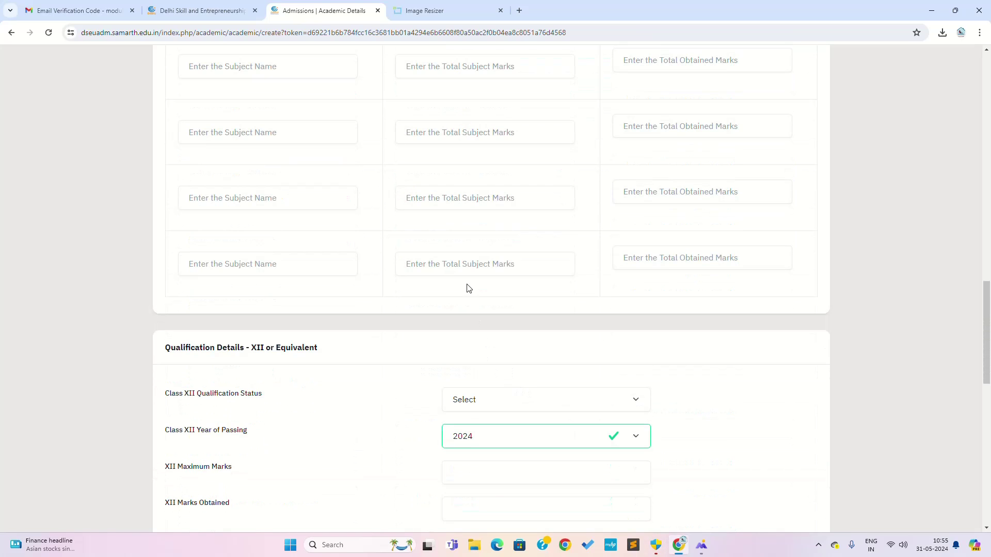
pyautogui.scroll(4, 466, 288)
pyautogui.scroll(-6, 459, 294)
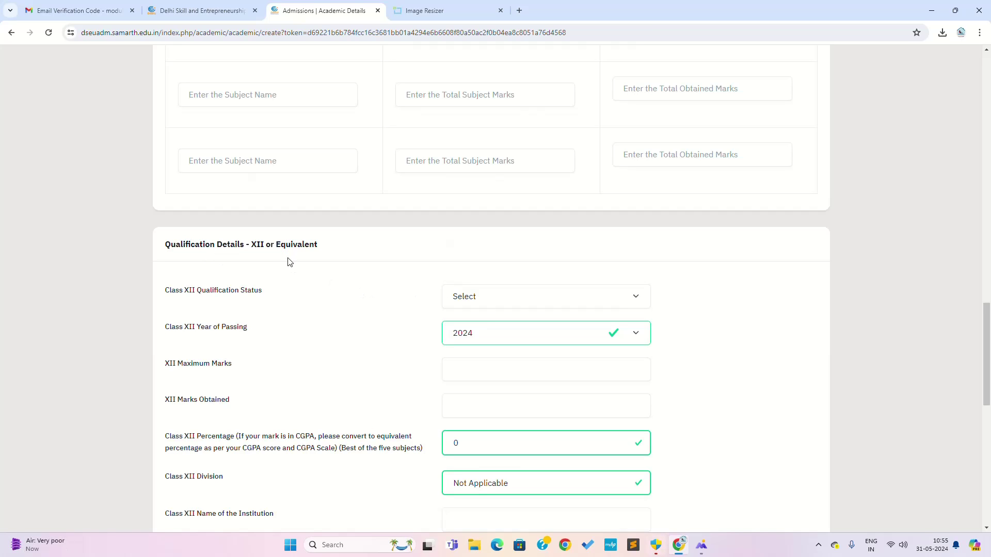
pyautogui.scroll(-7, 300, 281)
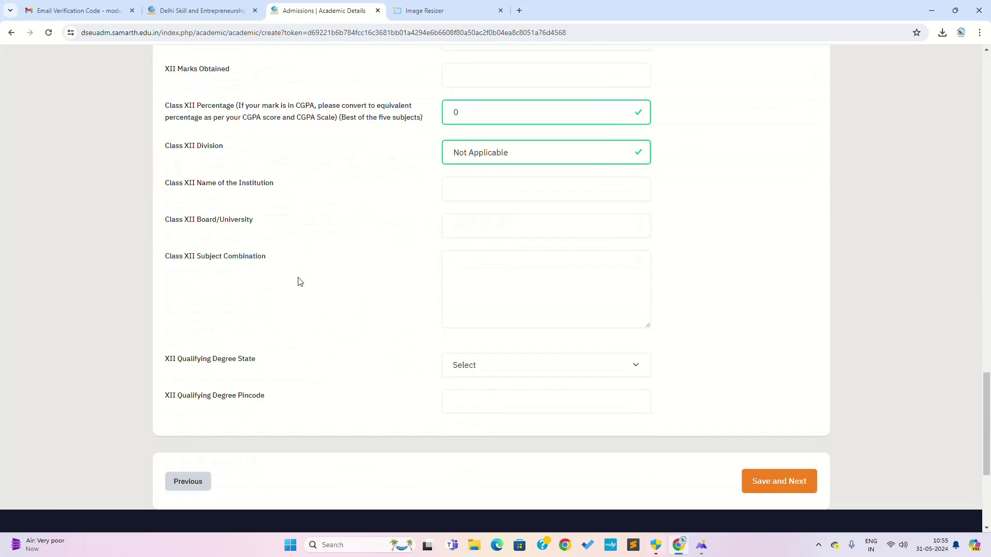
pyautogui.scroll(3, 298, 284)
pyautogui.scroll(2, 298, 284)
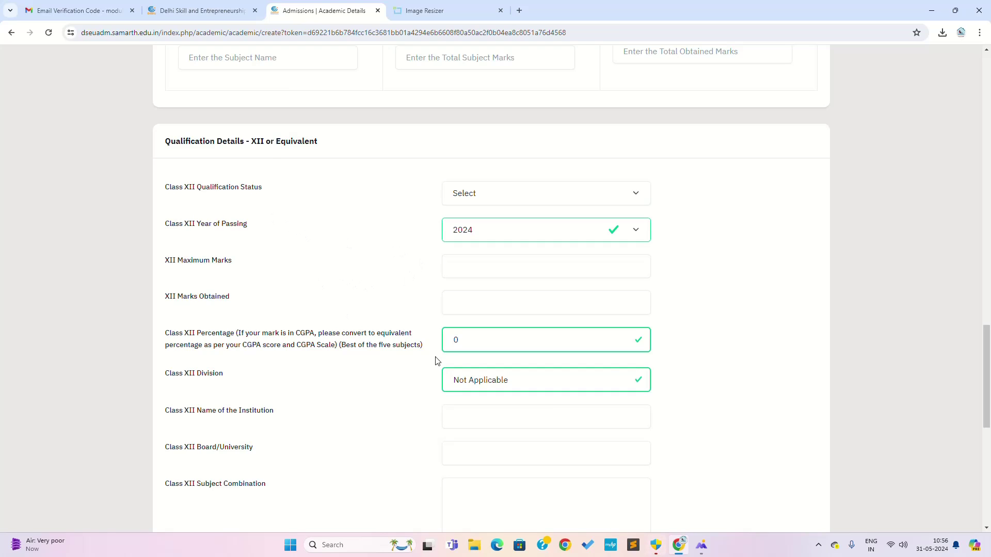
pyautogui.scroll(-4, 456, 372)
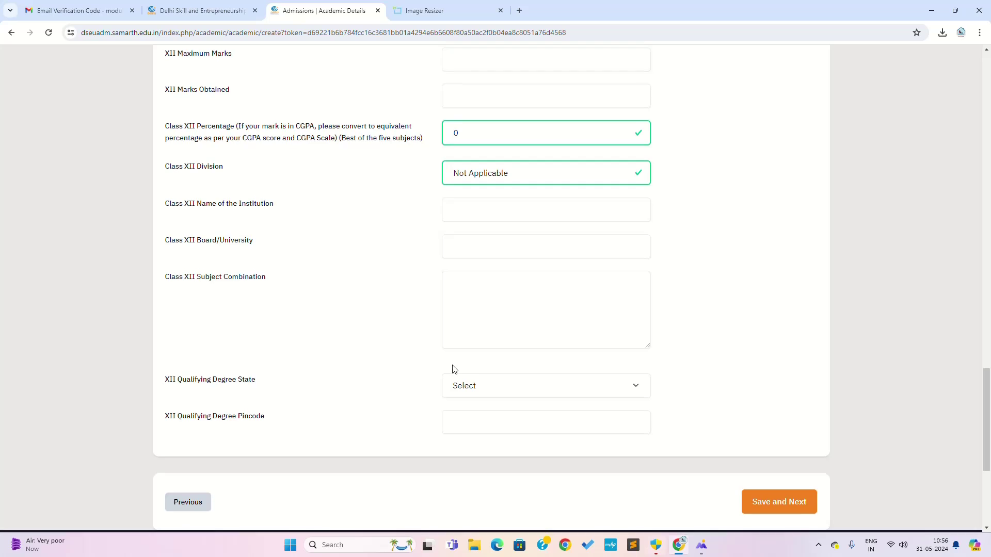
pyautogui.scroll(-4, 453, 367)
pyautogui.scroll(11, 453, 367)
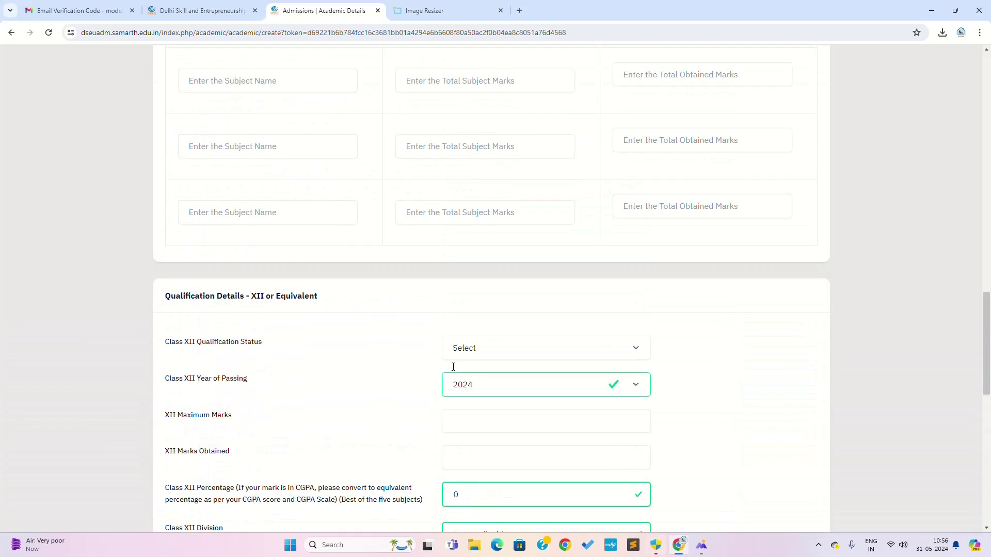
pyautogui.scroll(5, 453, 368)
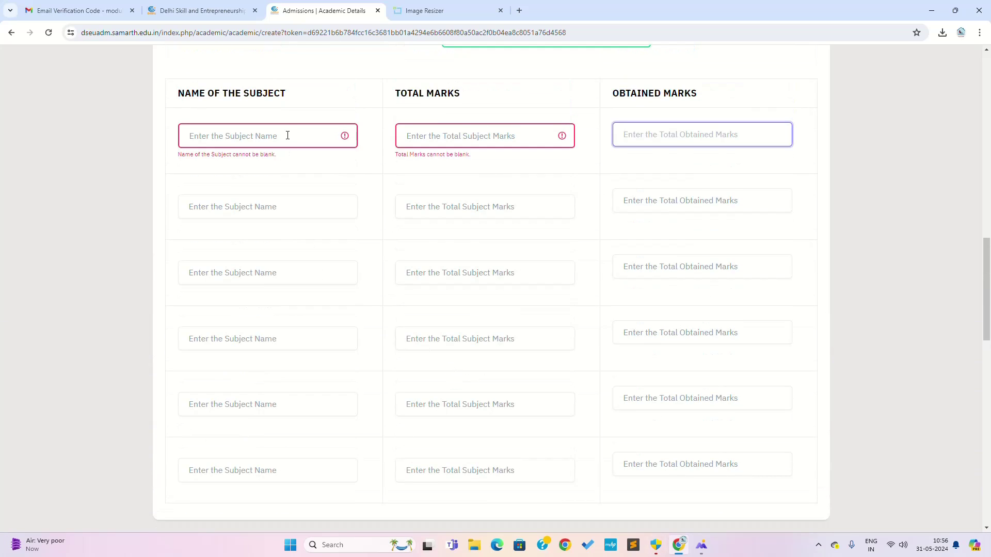
# Enter MATH 71 and SCIENCE 69, each out of 100, in the marks table.
pyautogui.click(288, 136)
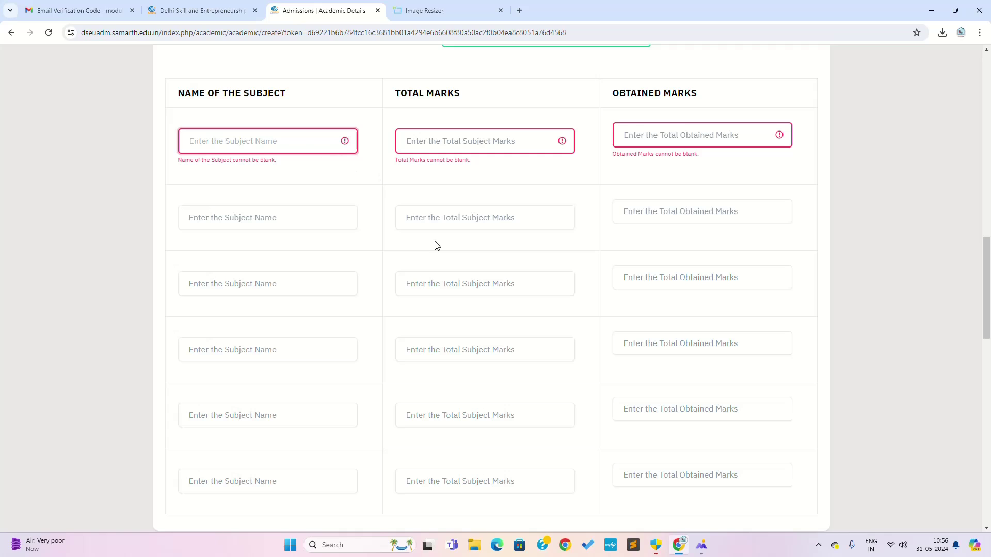
pyautogui.write('math')
pyautogui.click(448, 145)
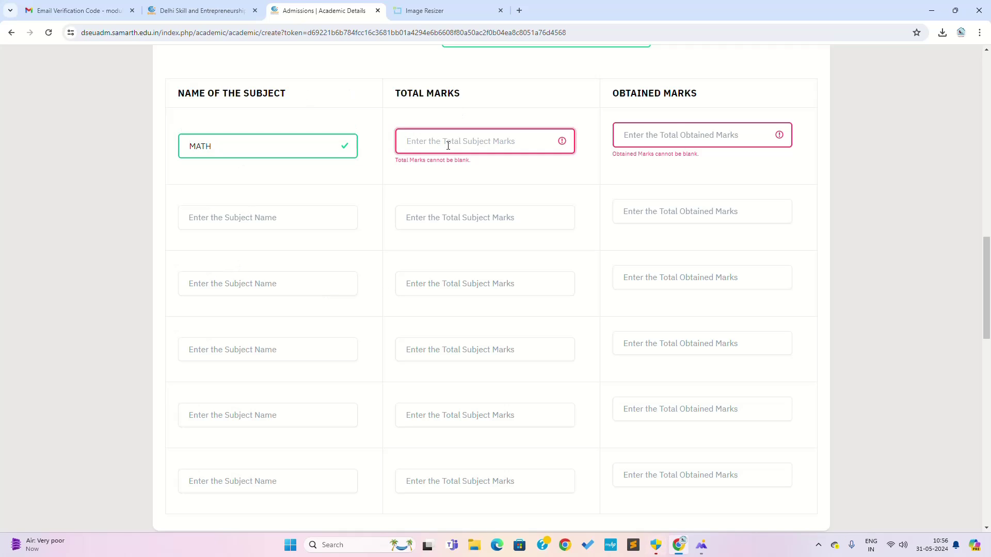
pyautogui.write('100')
pyautogui.click(684, 141)
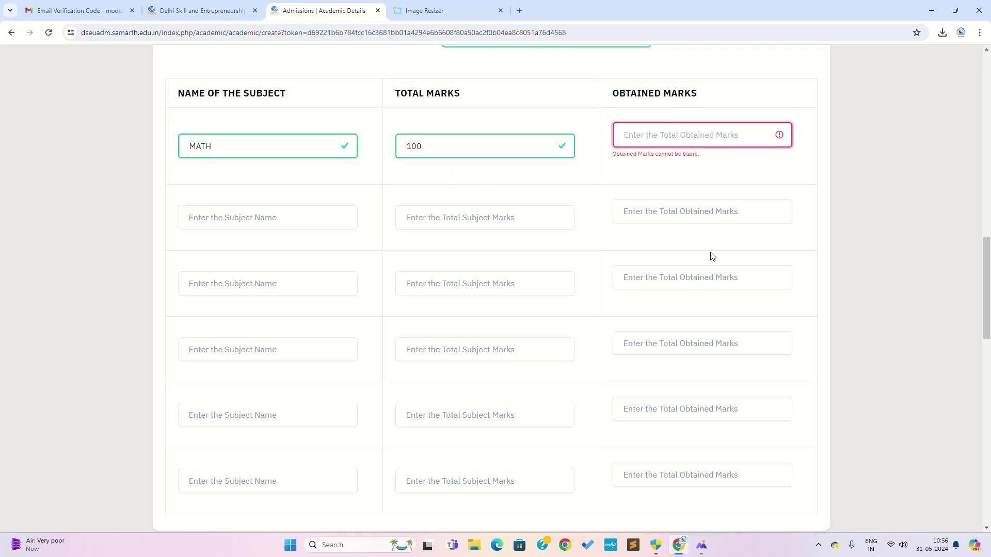
pyautogui.write('71')
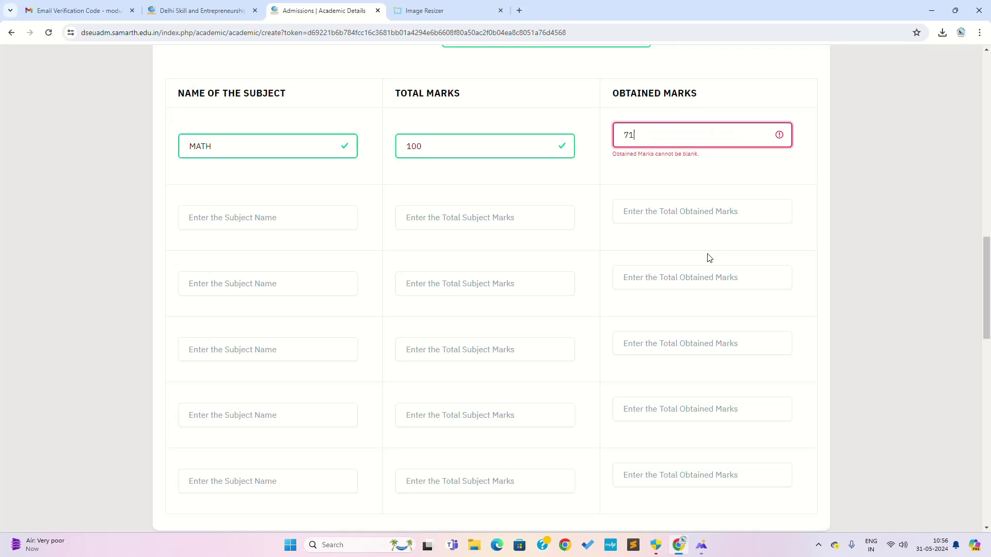
pyautogui.click(217, 216)
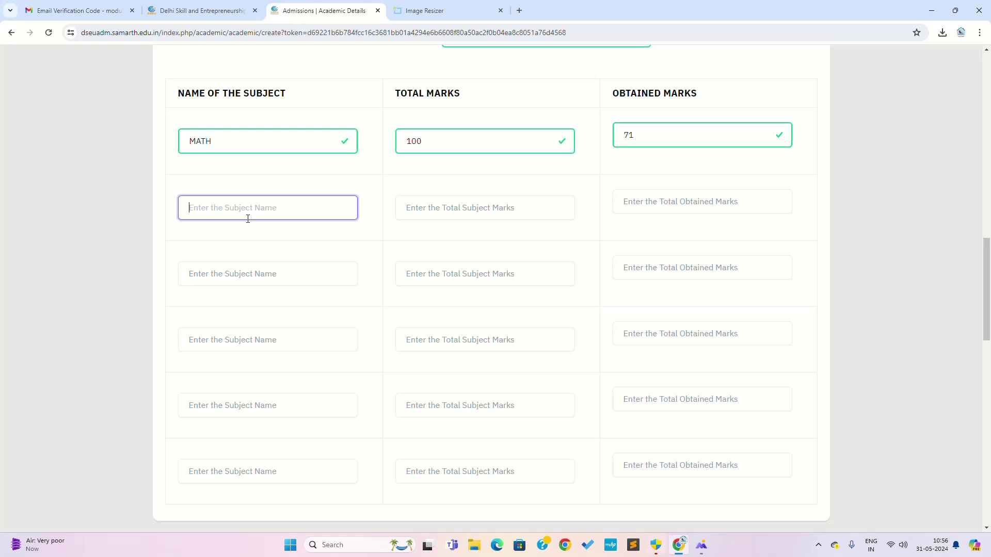
pyautogui.write('Sc')
pyautogui.click(413, 209)
pyautogui.write('100')
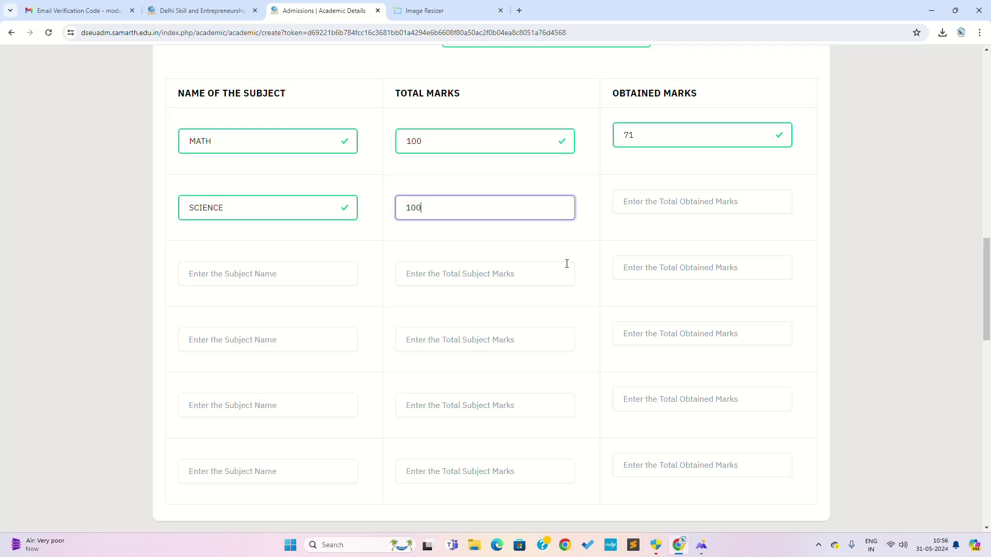
pyautogui.click(626, 193)
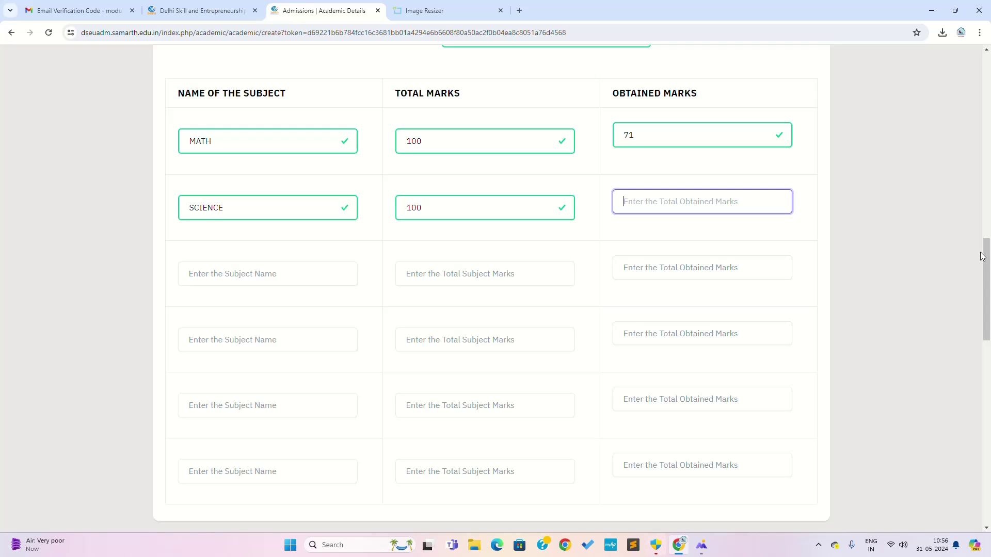
pyautogui.write('69')
# Enter HINDI 74 and SANSKRIT 62, each out of 100.
pyautogui.click(278, 275)
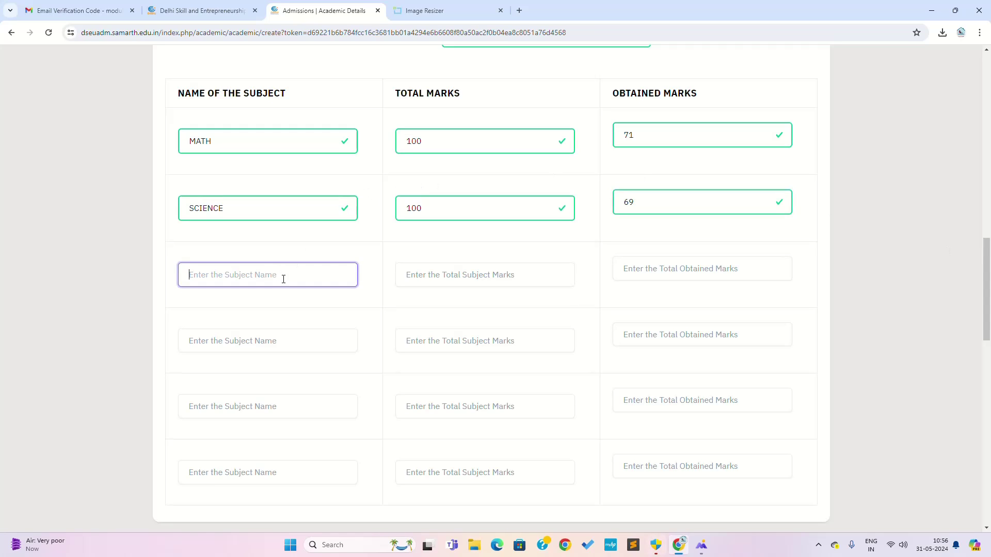
pyautogui.write('Hi')
pyautogui.click(429, 273)
pyautogui.write('100')
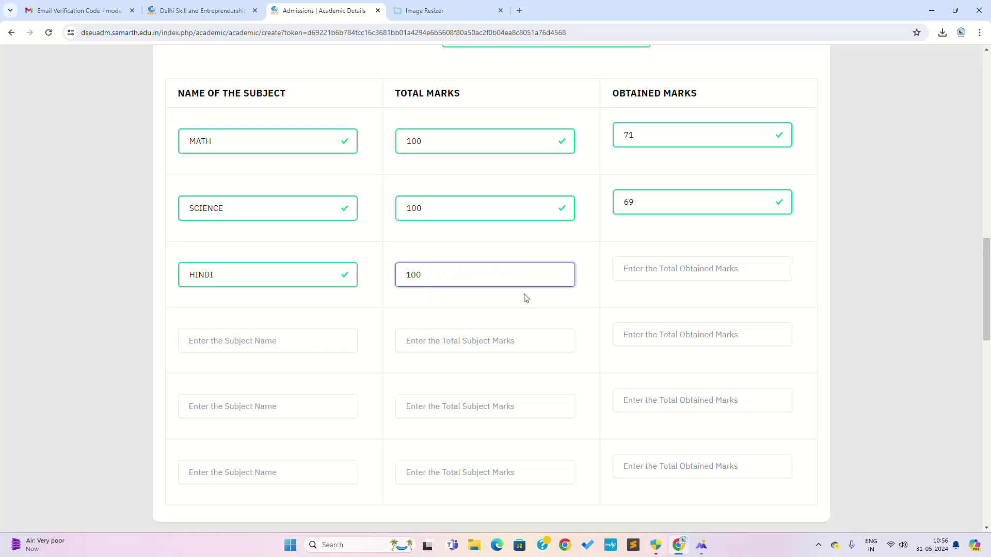
pyautogui.click(664, 270)
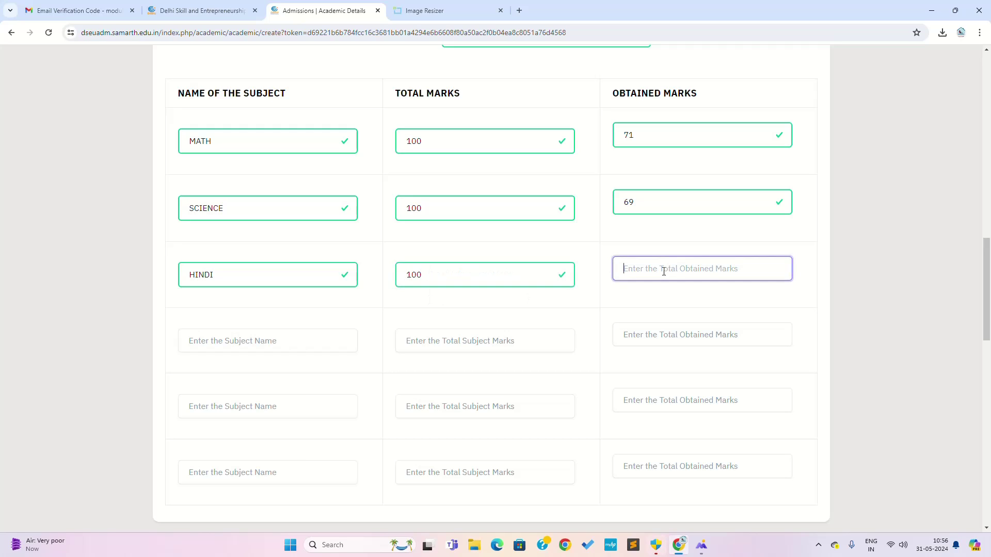
pyautogui.write('74')
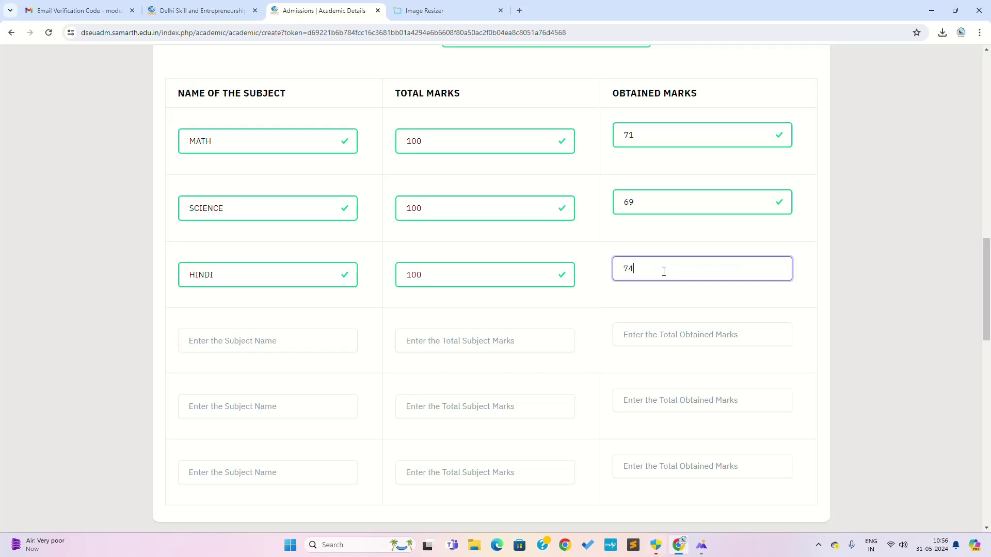
pyautogui.click(260, 340)
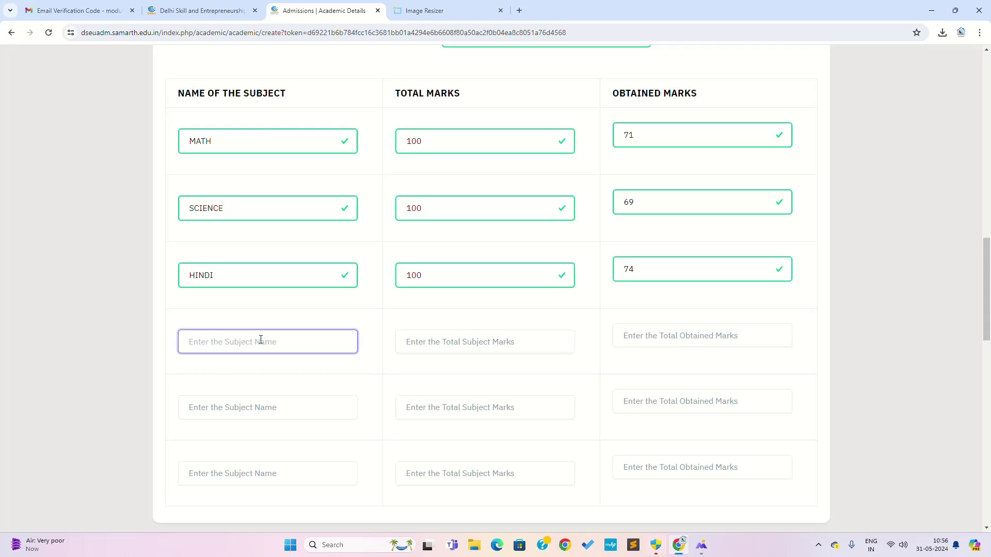
pyautogui.write('SANSKRIT')
pyautogui.click(451, 335)
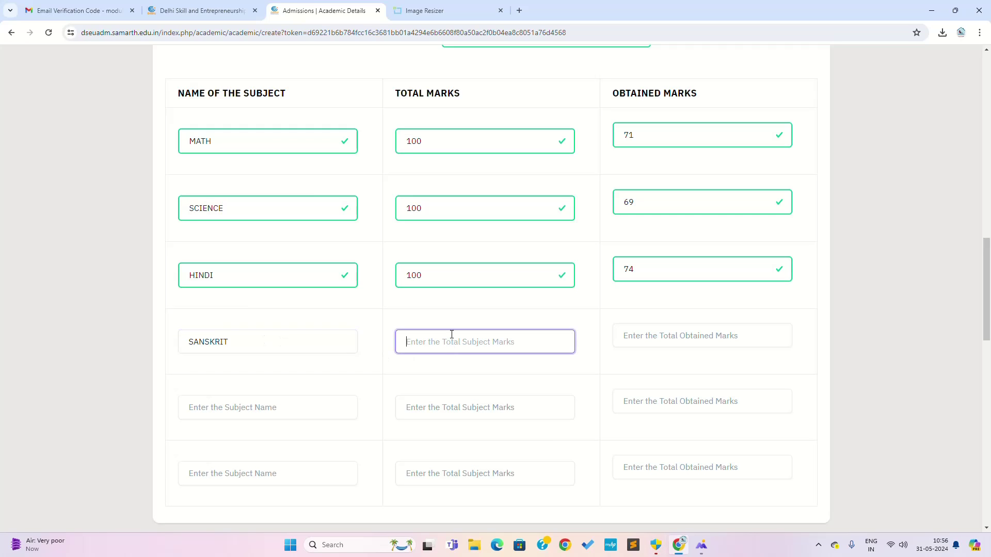
pyautogui.write('100')
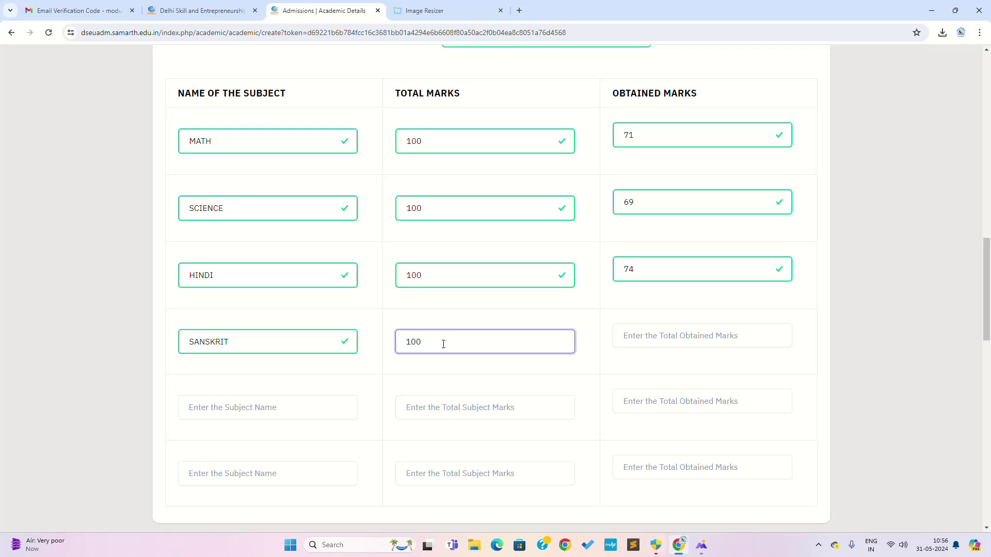
pyautogui.click(665, 340)
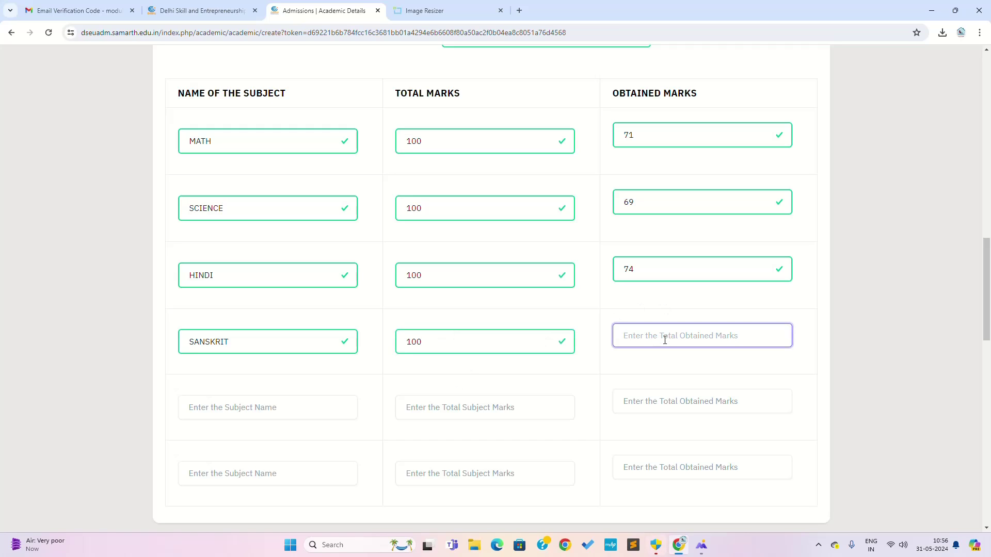
pyautogui.write('62')
# Add a new ENGLISH row with 90 marks out of 100.
pyautogui.click(242, 410)
pyautogui.scroll(-1, 317, 394)
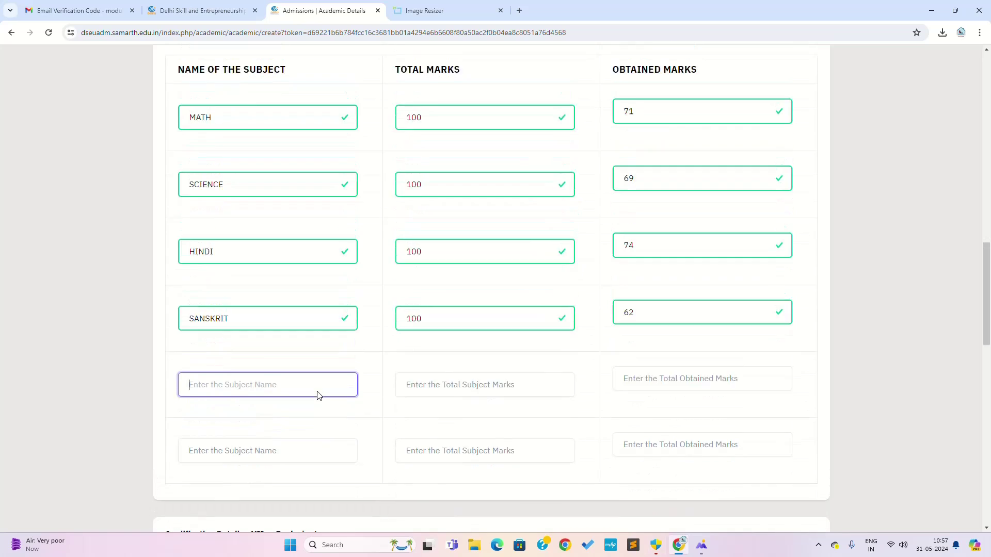
pyautogui.scroll(7, 320, 395)
pyautogui.scroll(1, 320, 395)
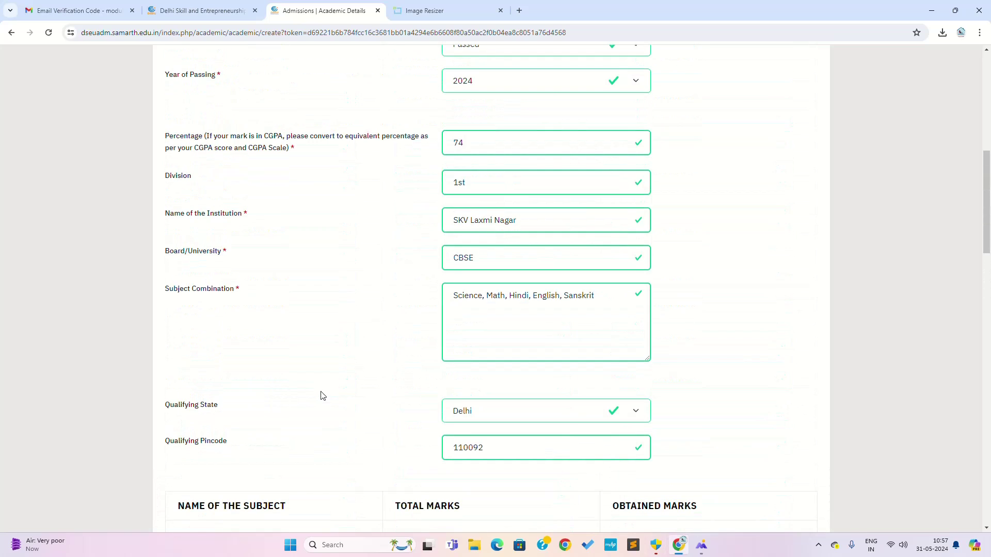
pyautogui.scroll(-4, 456, 370)
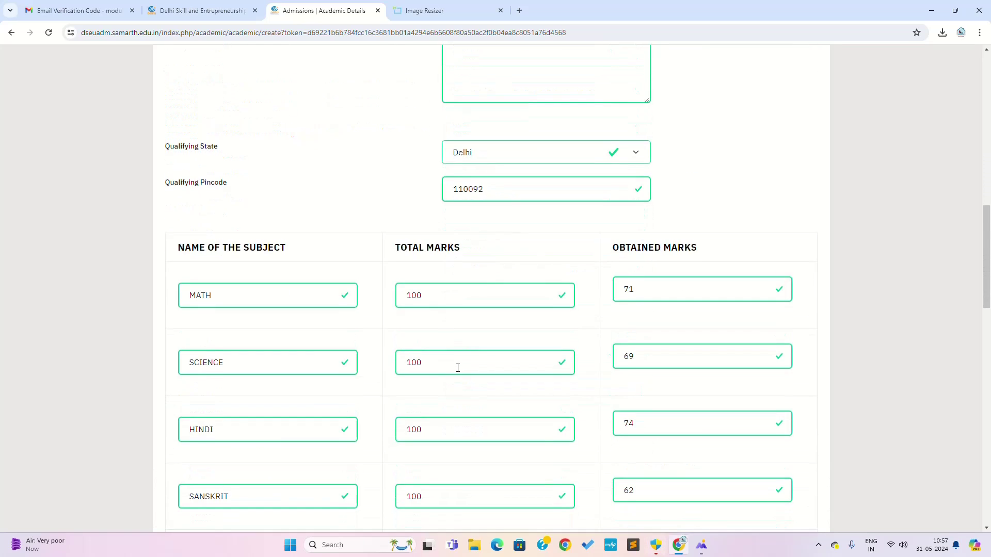
pyautogui.scroll(-2, 458, 368)
pyautogui.write('E')
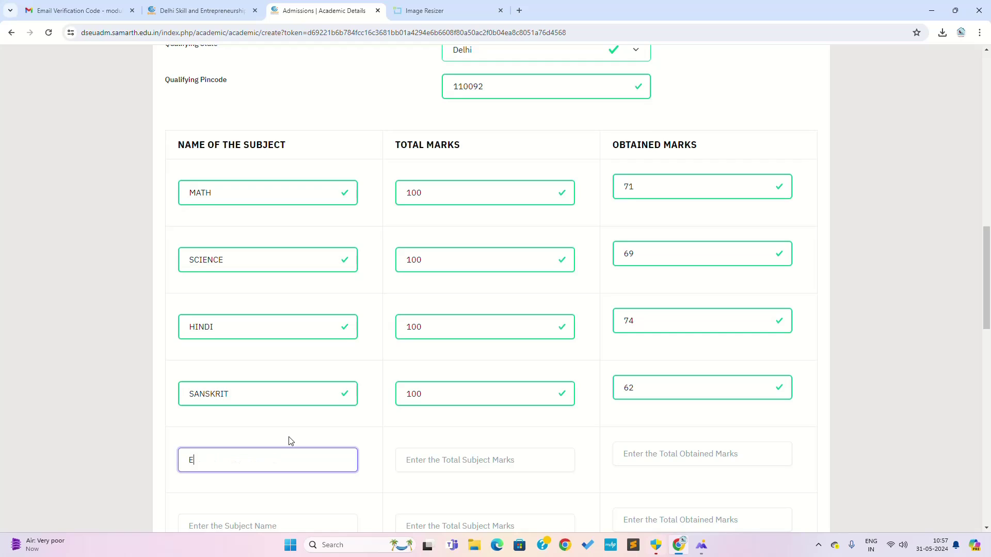
pyautogui.write('NGLISH')
pyautogui.click(429, 458)
pyautogui.write('100')
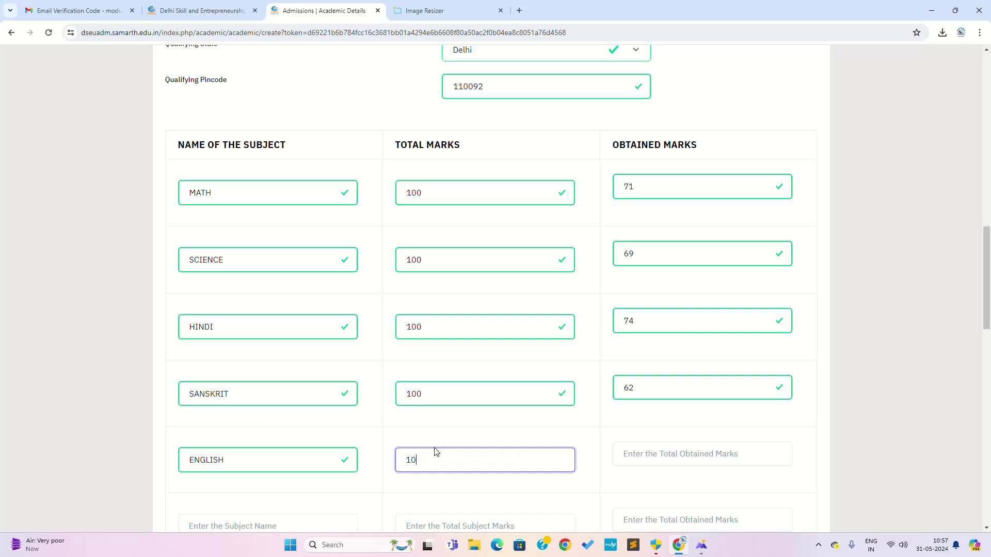
pyautogui.click(673, 456)
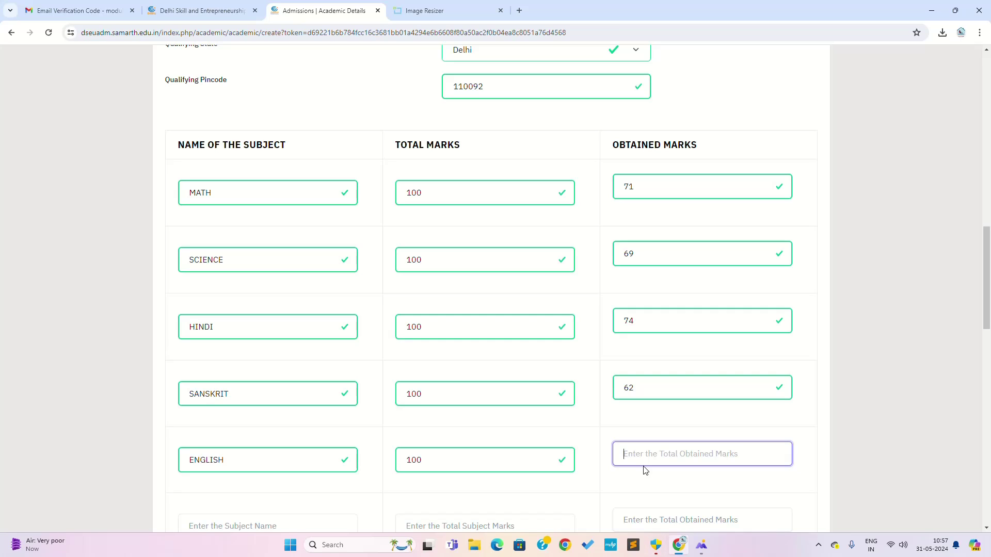
pyautogui.write('90')
pyautogui.click(593, 442)
# Try saving the academic details with Save and Next.
pyautogui.scroll(-4, 593, 443)
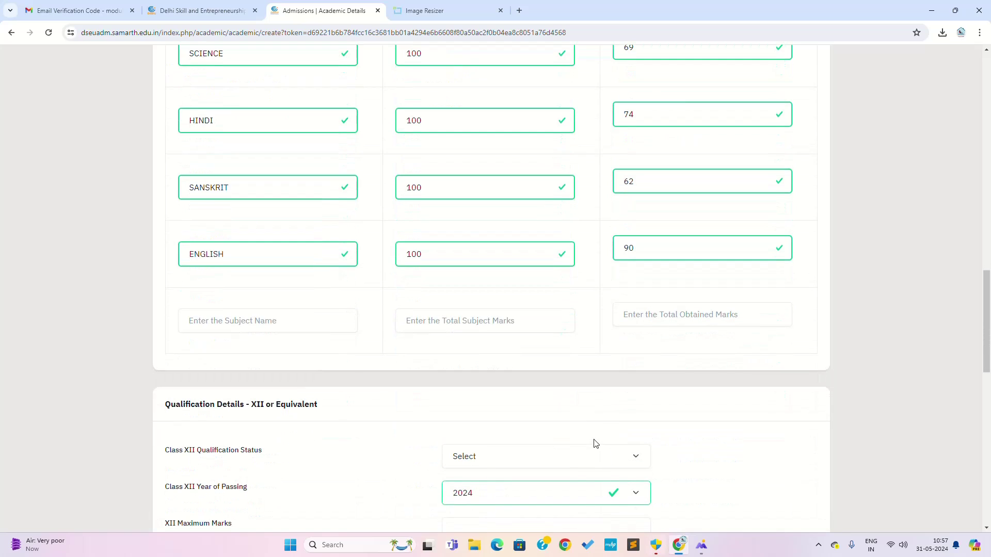
pyautogui.scroll(-6, 588, 425)
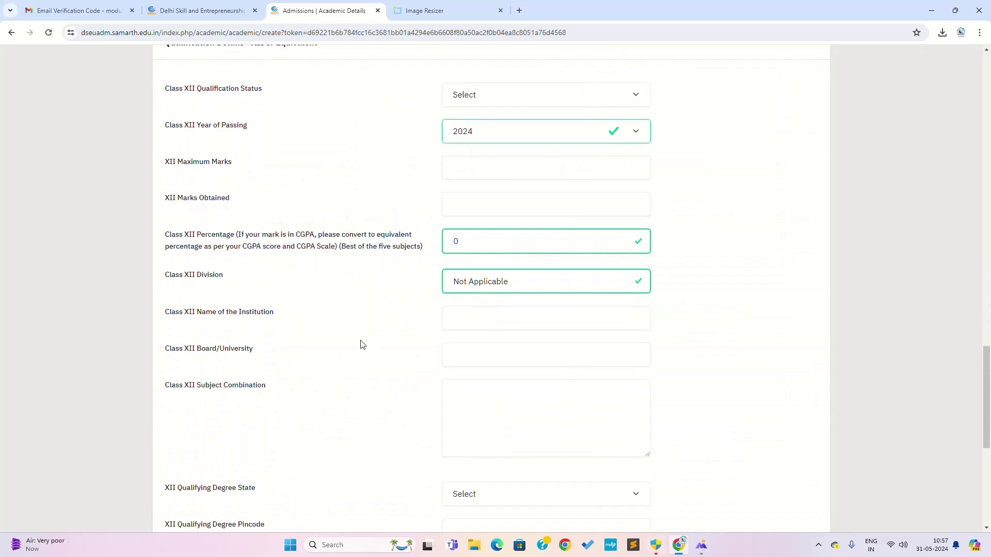
pyautogui.scroll(-5, 361, 343)
pyautogui.click(762, 354)
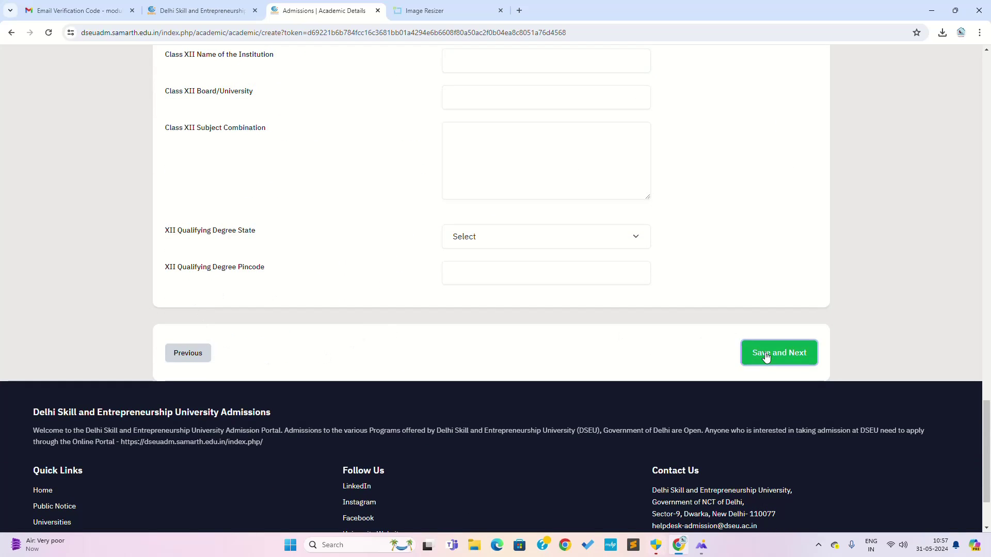
# Inspect the Class XII status and year fields flagged by the 2024 passing-year error.
pyautogui.scroll(3, 585, 316)
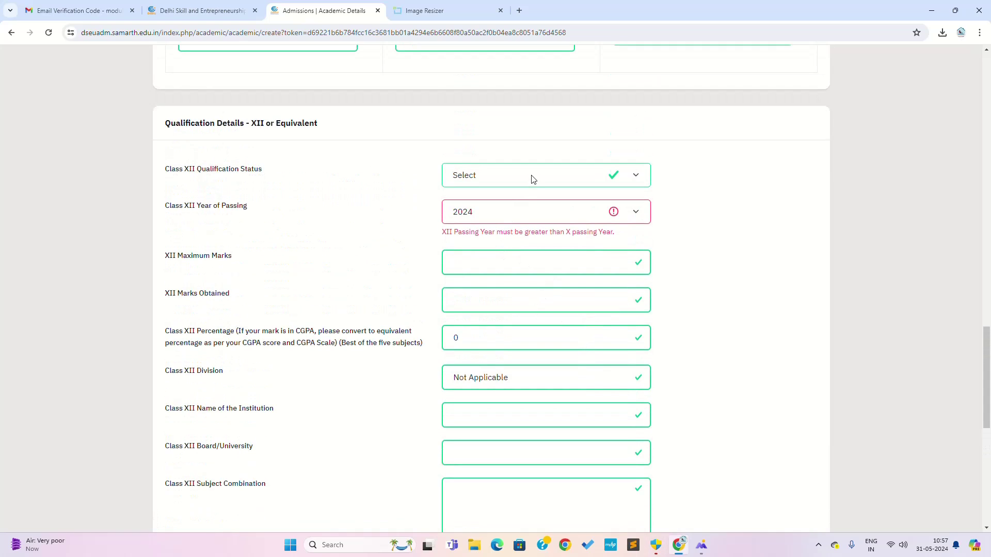
pyautogui.click(531, 178)
pyautogui.click(532, 179)
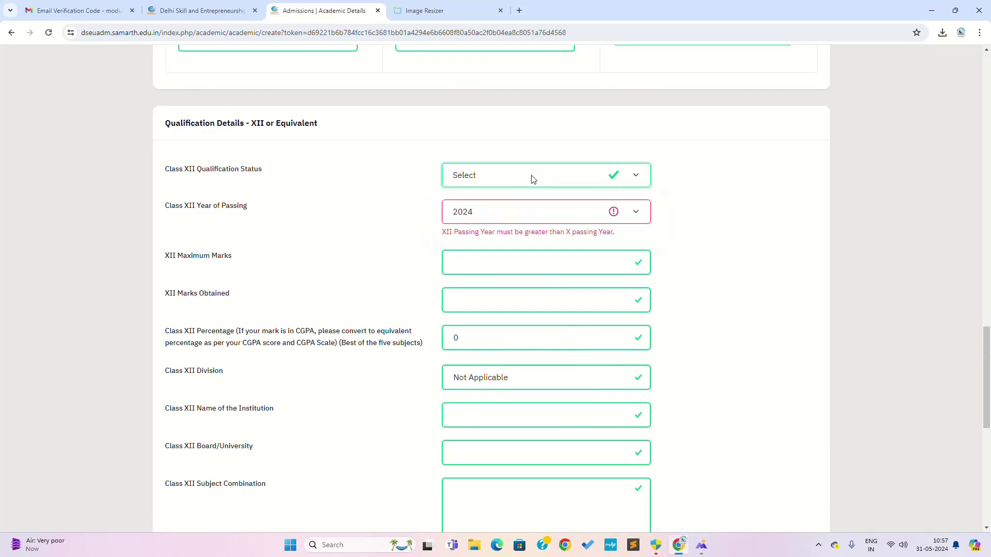
pyautogui.click(612, 214)
pyautogui.click(612, 214)
pyautogui.scroll(4, 367, 236)
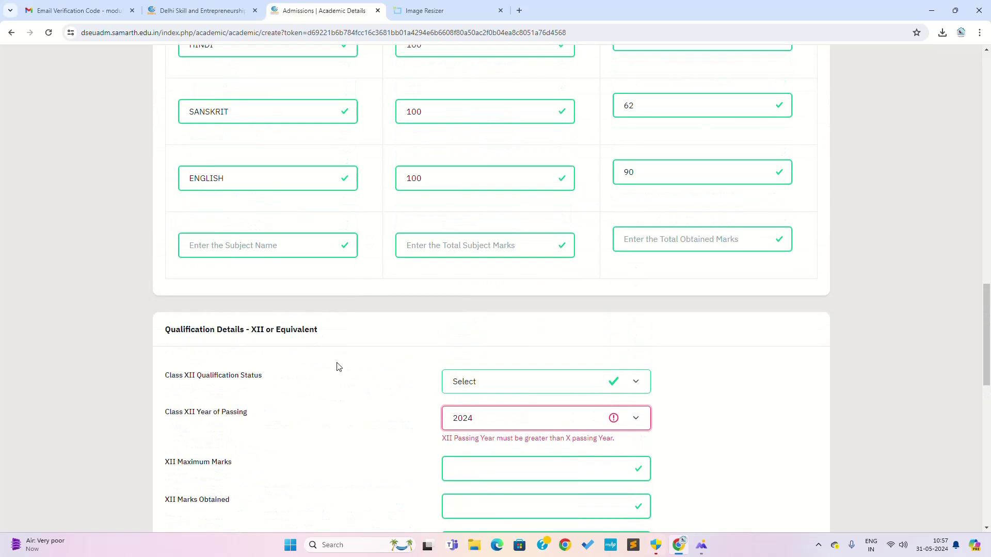
# Look over the Class XII qualification status and year of passing dropdowns.
pyautogui.click(504, 383)
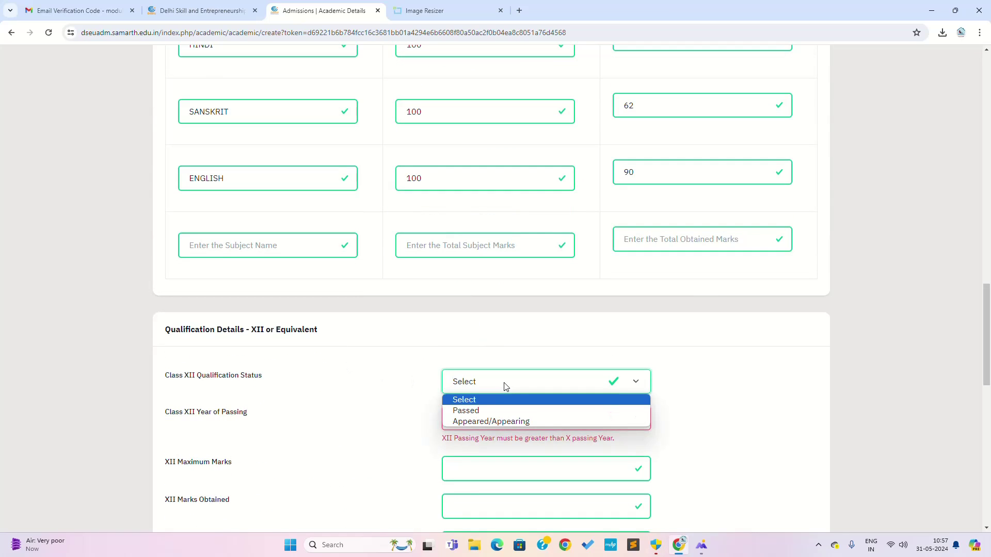
pyautogui.scroll(20, 619, 403)
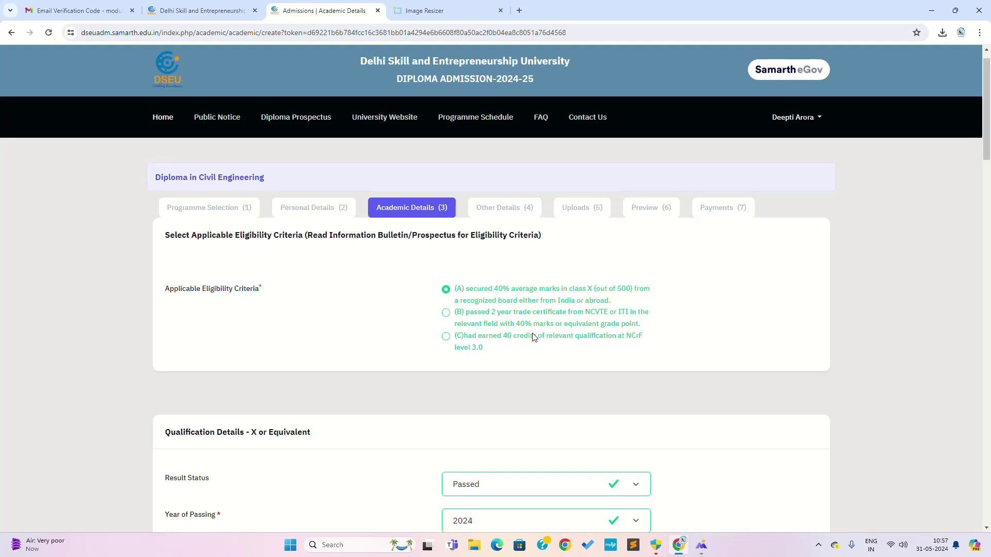
pyautogui.scroll(-3, 533, 337)
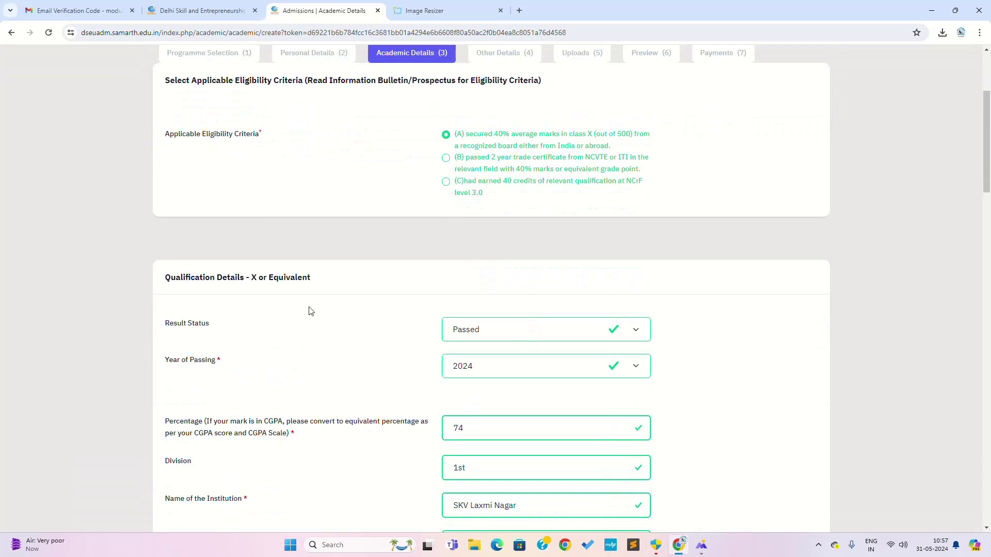
pyautogui.scroll(-2, 637, 363)
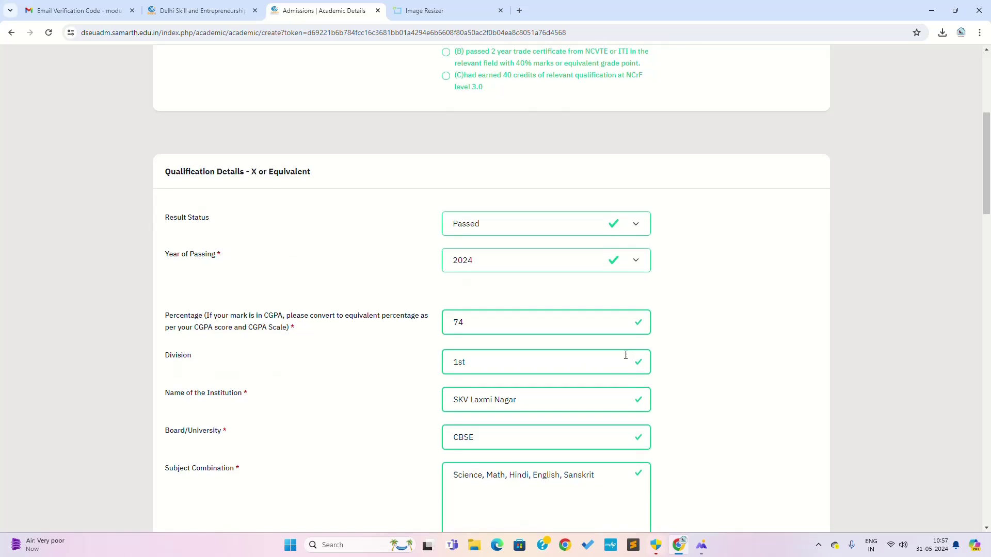
pyautogui.scroll(-7, 624, 355)
pyautogui.scroll(-4, 532, 345)
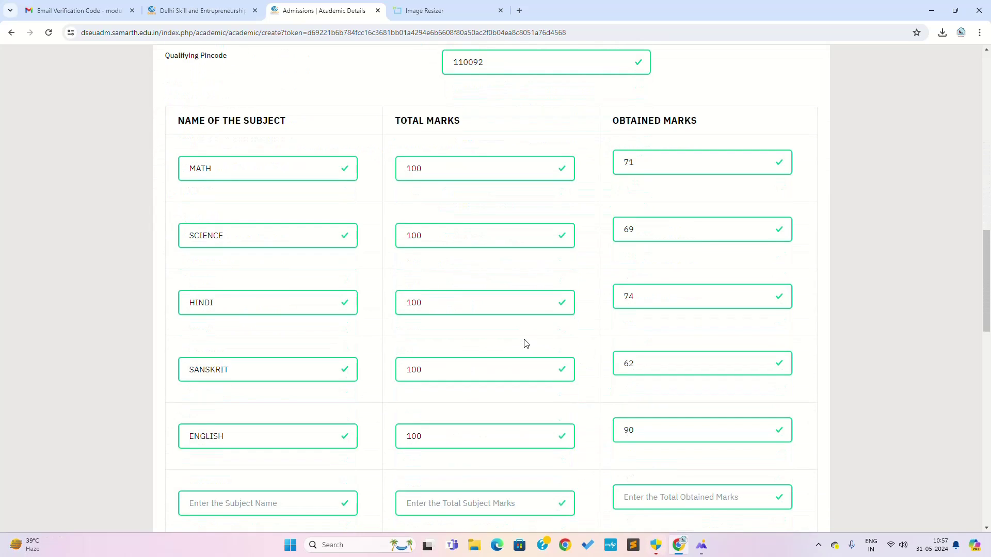
pyautogui.scroll(-4, 525, 343)
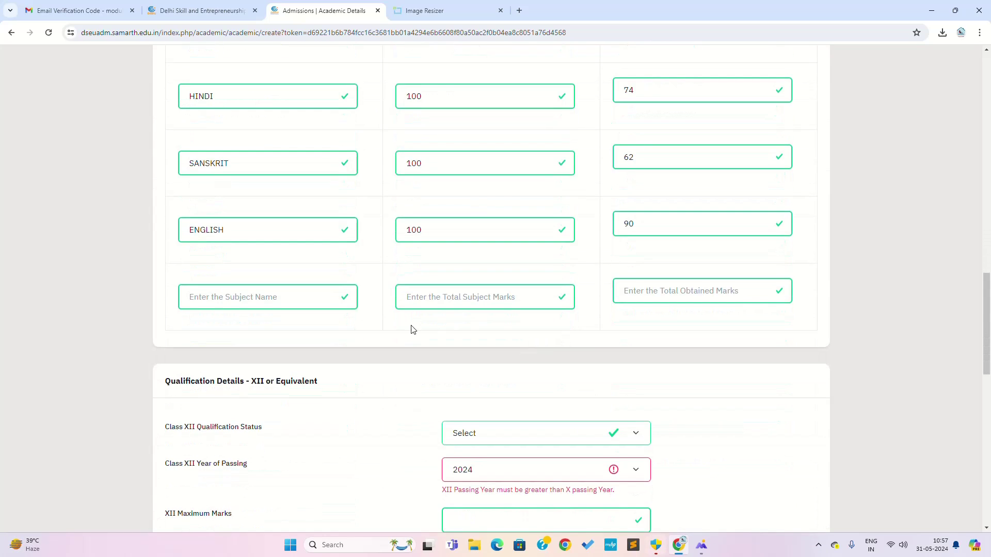
pyautogui.scroll(-3, 327, 327)
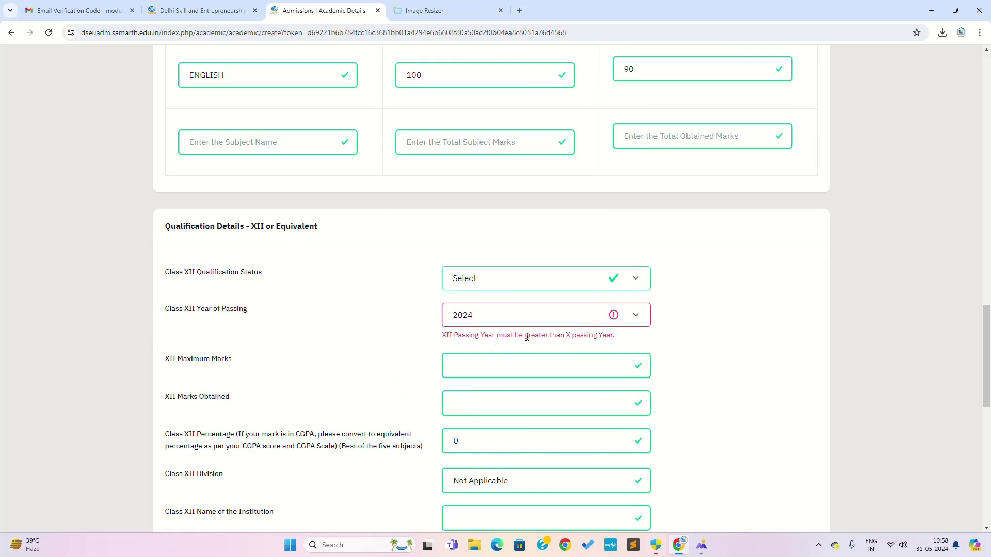
pyautogui.click(534, 320)
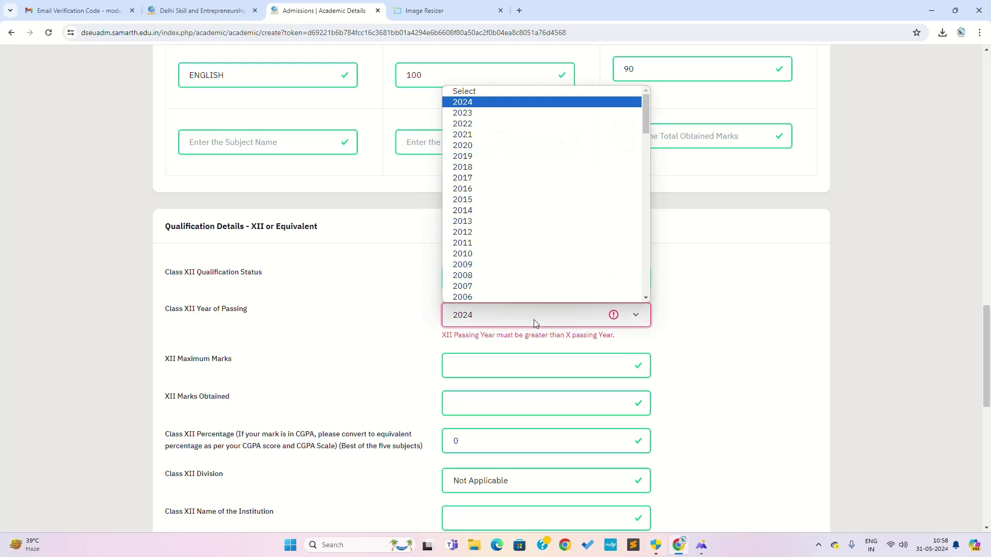
pyautogui.click(532, 320)
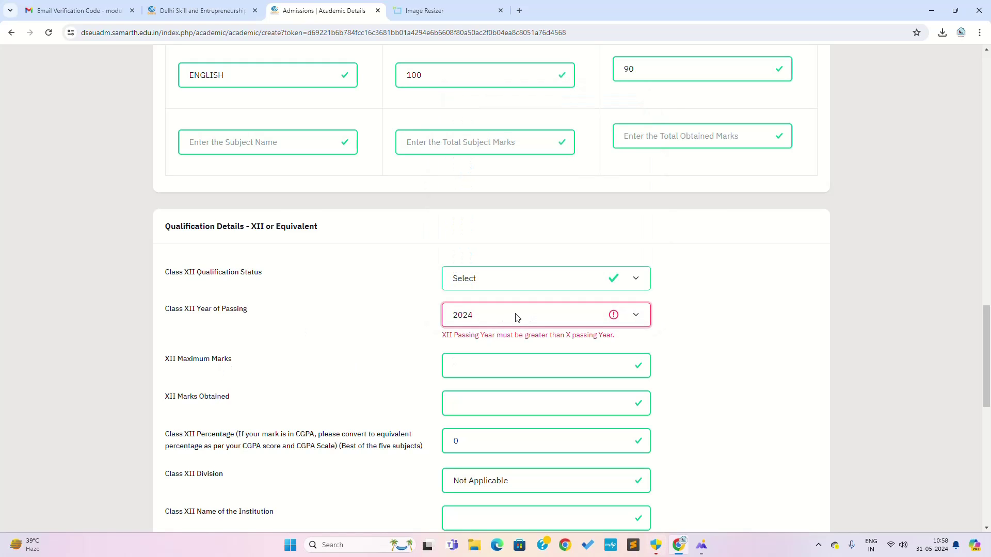
# Reset the Class XII year of passing to Select, clearing the validation error.
pyautogui.scroll(-9, 526, 468)
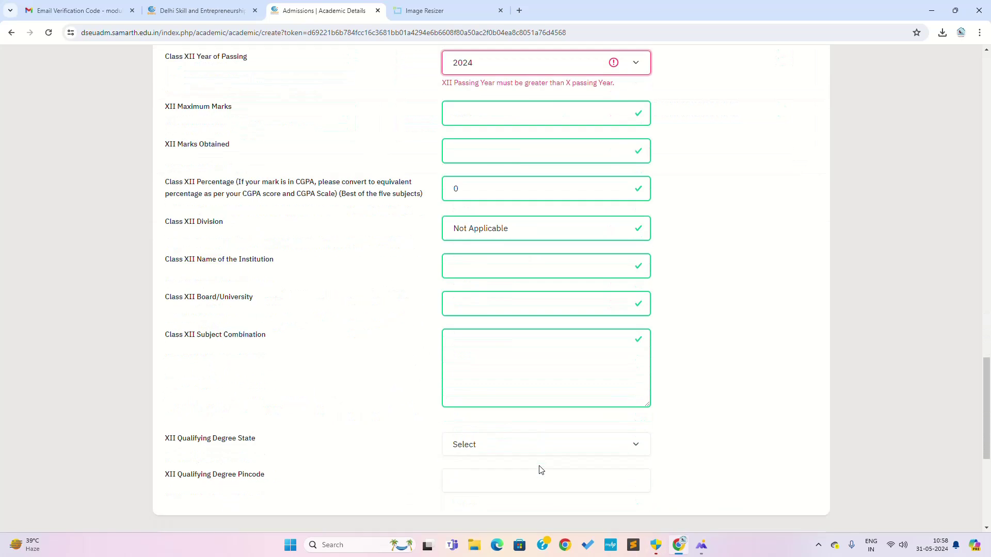
pyautogui.scroll(3, 618, 400)
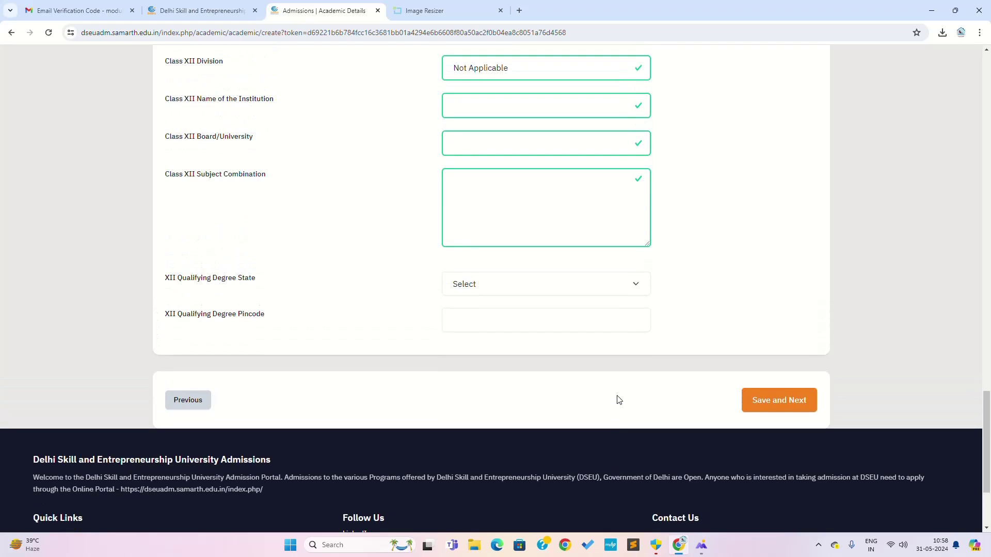
pyautogui.scroll(4, 614, 402)
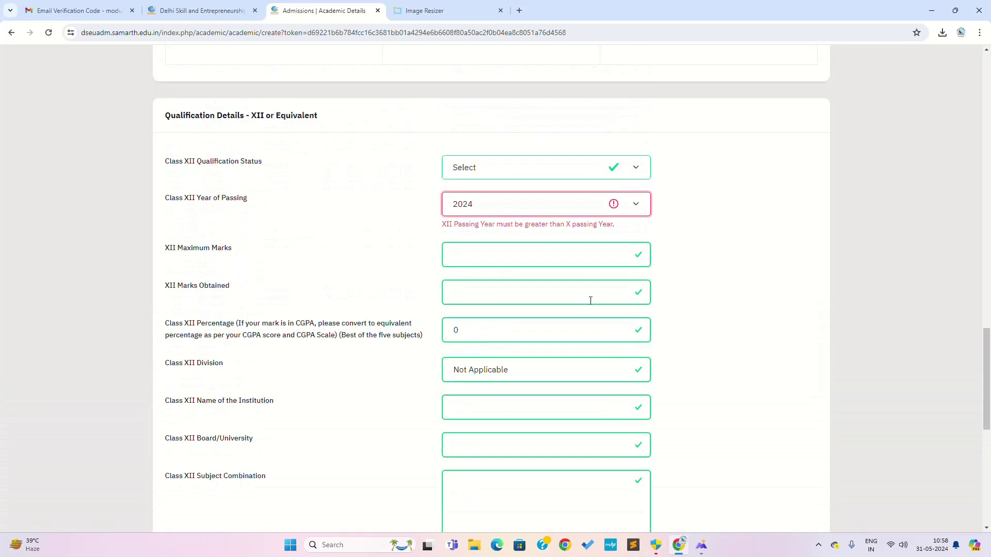
pyautogui.click(516, 206)
pyautogui.click(486, 175)
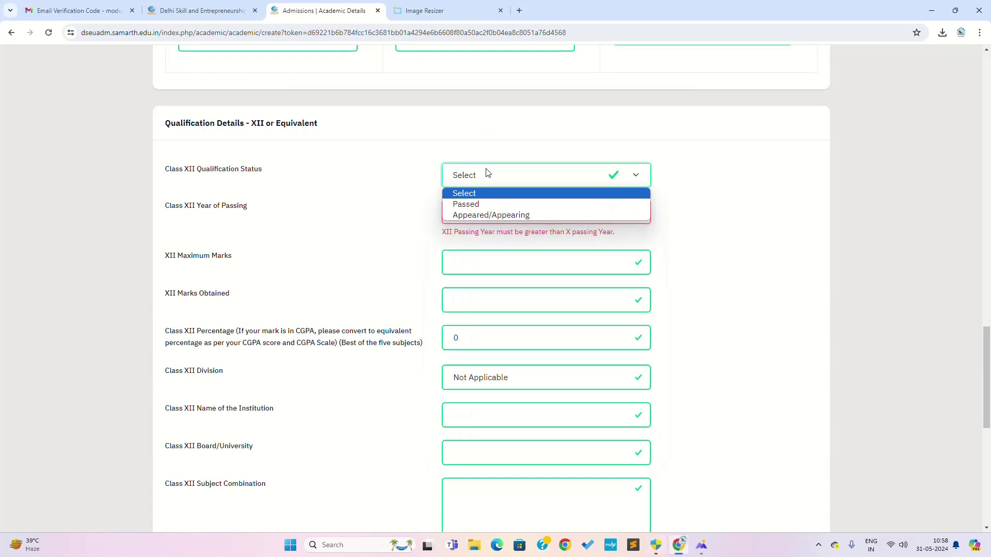
pyautogui.click(715, 221)
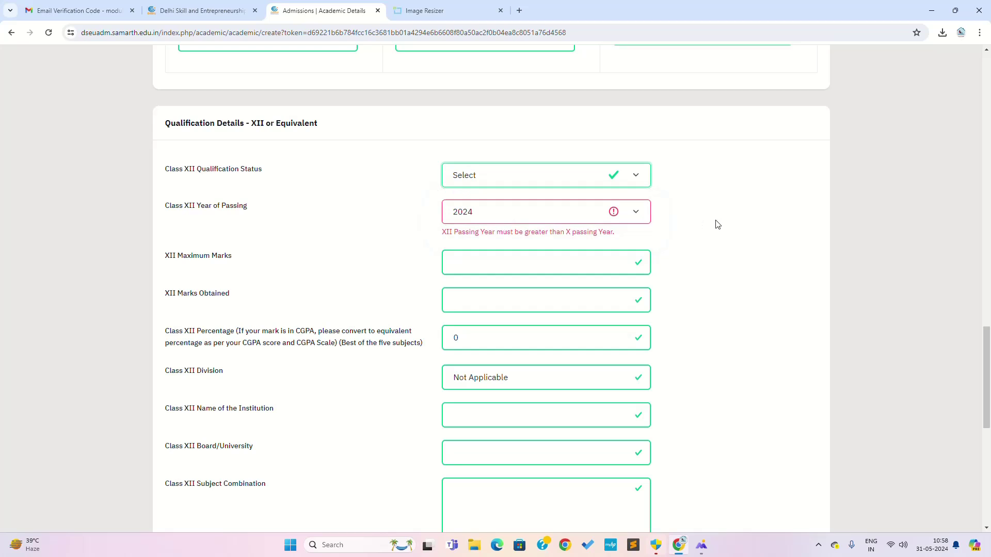
pyautogui.click(583, 225)
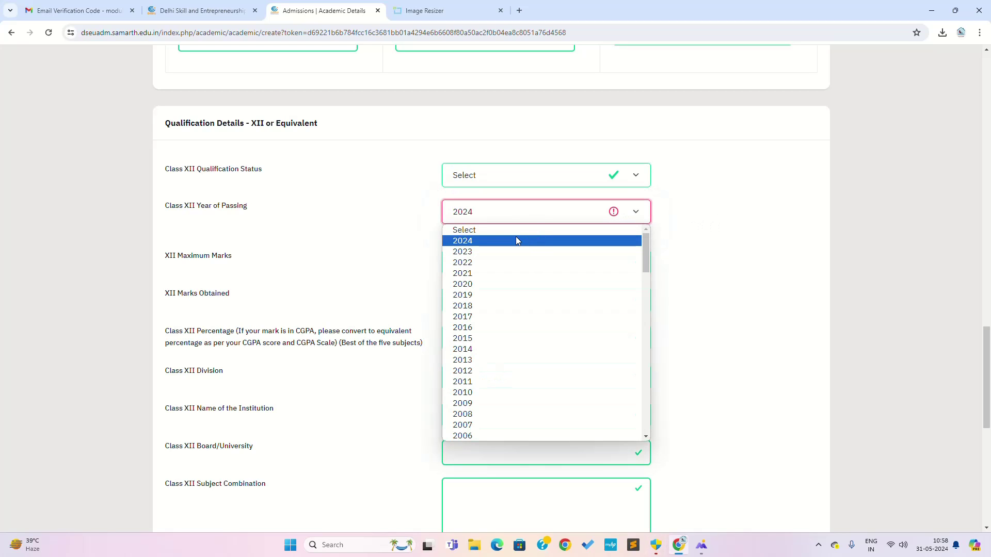
pyautogui.click(500, 231)
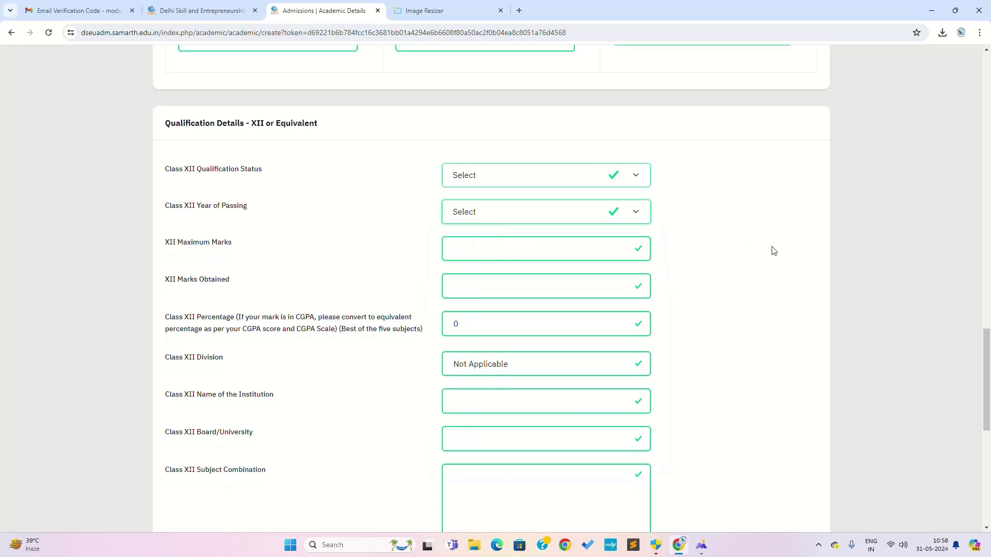
pyautogui.scroll(-7, 764, 279)
# Save the academic details with Class X results and blank Class XII fields.
pyautogui.click(772, 345)
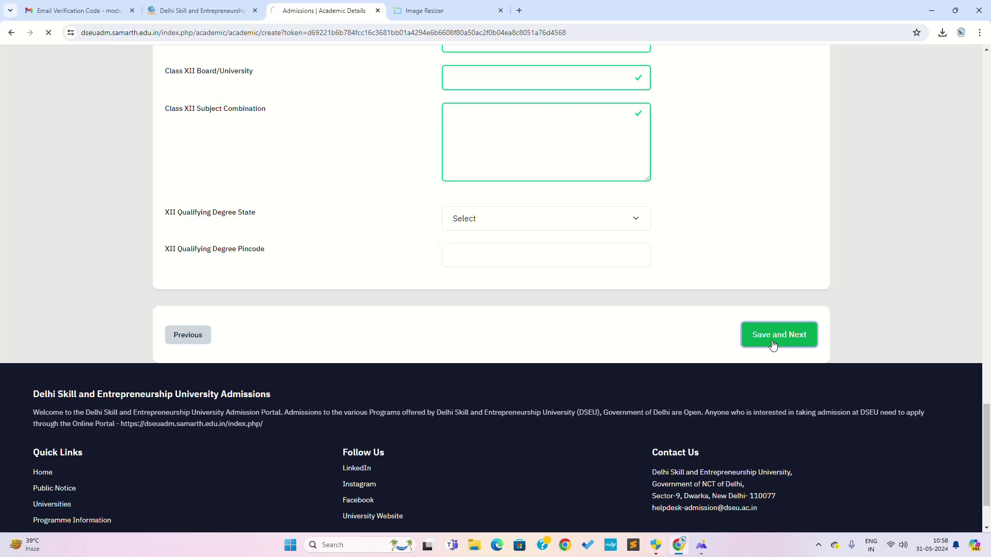
pyautogui.scroll(-5, 625, 382)
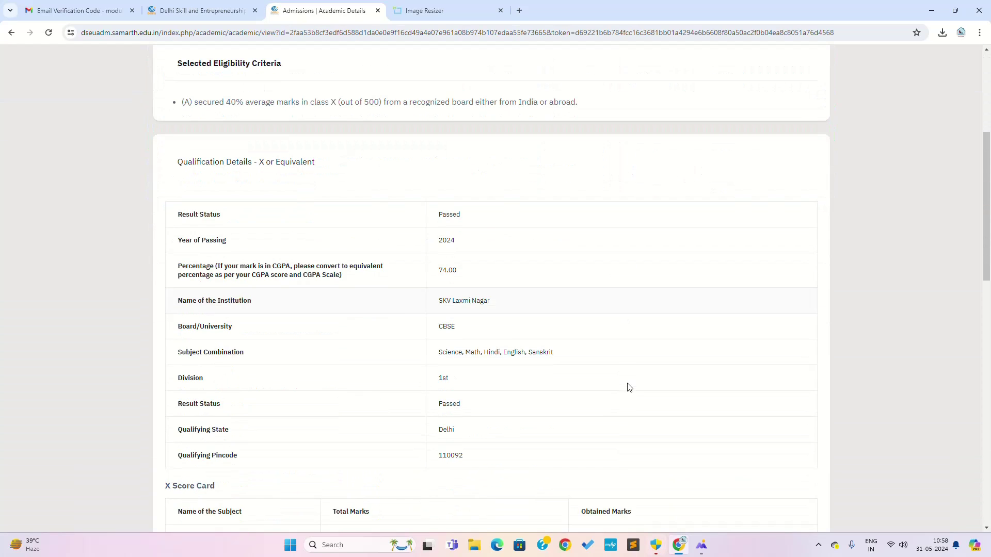
pyautogui.scroll(-13, 627, 387)
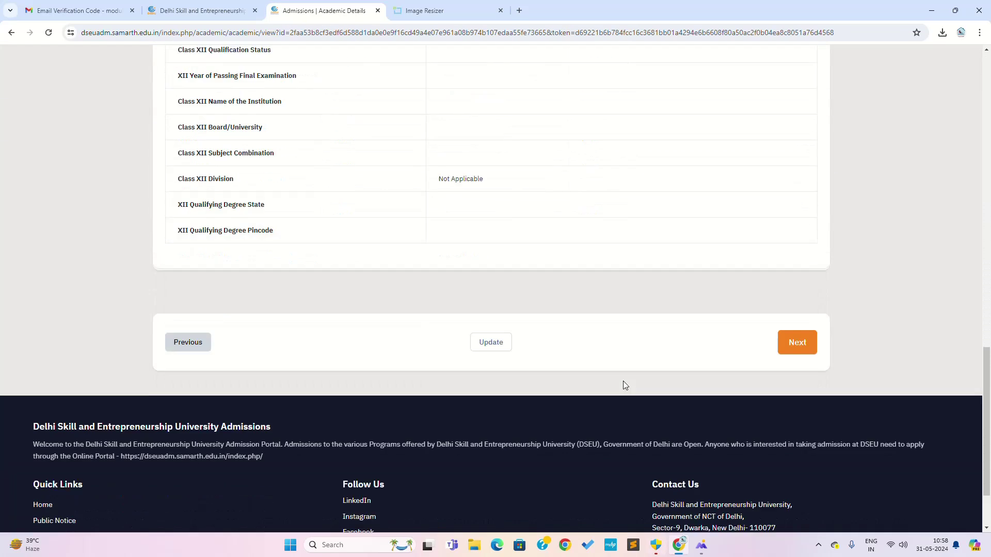
pyautogui.scroll(8, 623, 385)
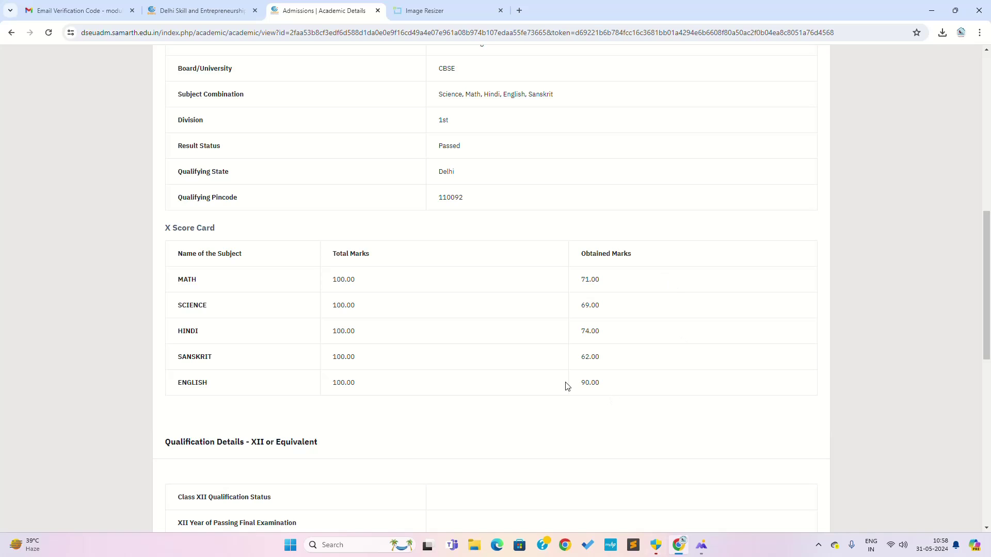
pyautogui.scroll(-8, 378, 387)
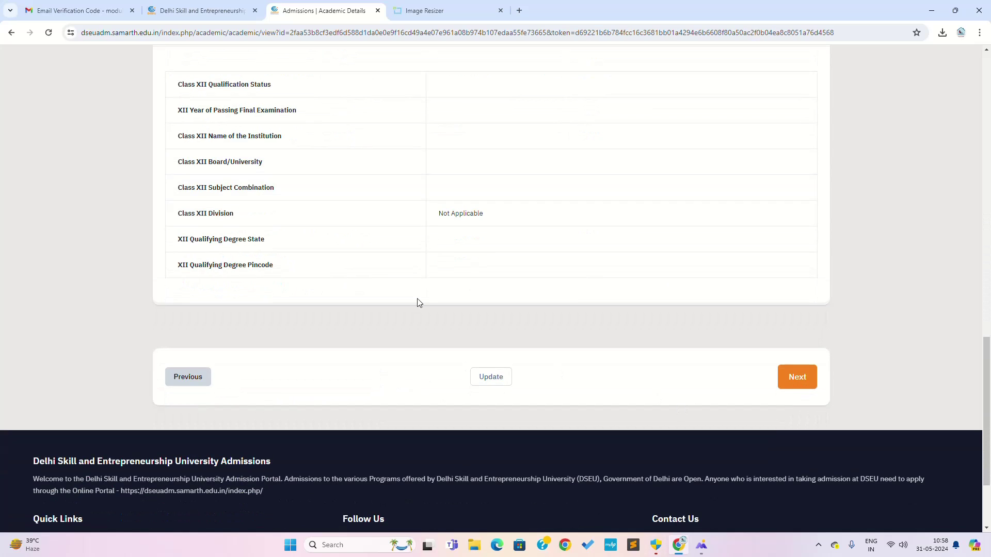
pyautogui.moveTo(800, 379); pyautogui.dragTo(334, 323)
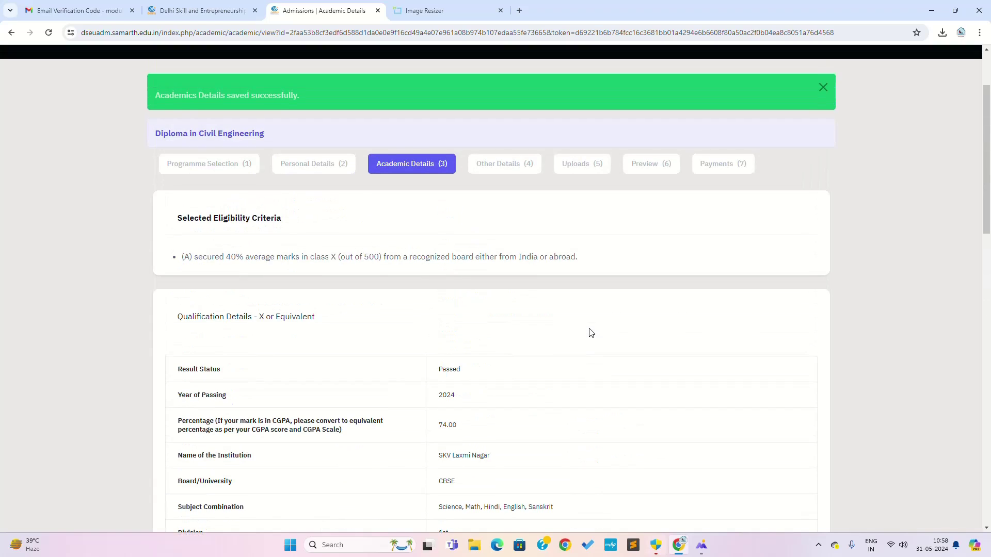
pyautogui.scroll(-9, 583, 331)
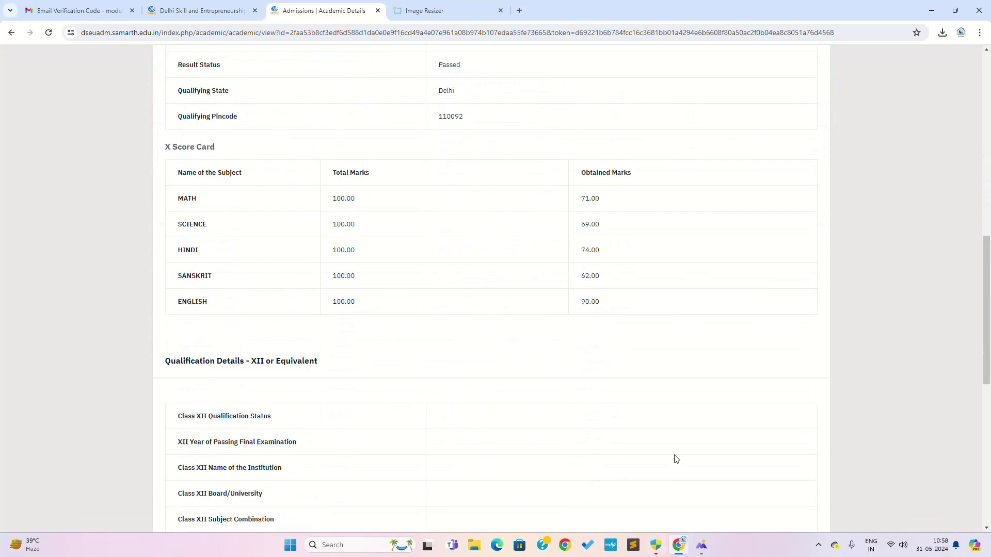
pyautogui.scroll(-4, 440, 450)
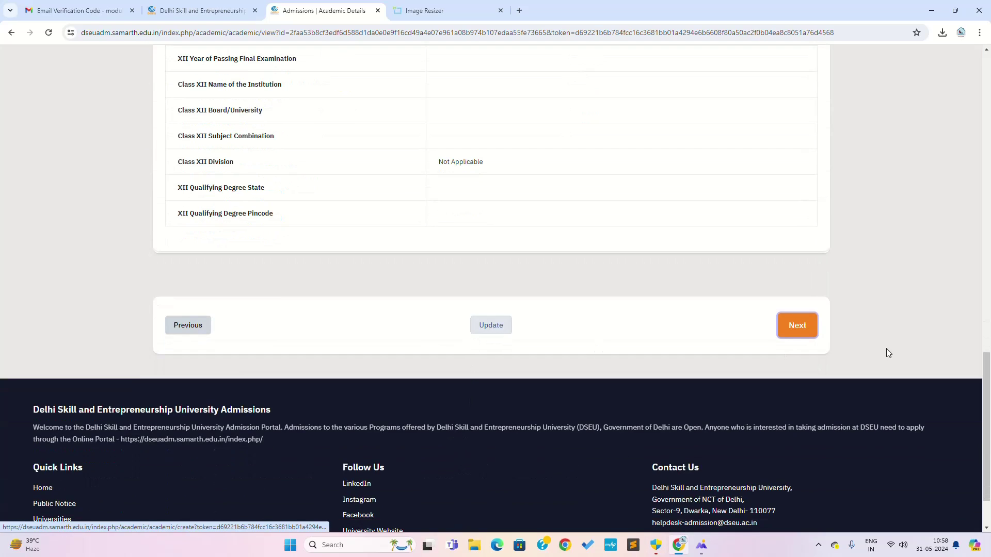
# Advance past Academic Details and Other Details to the Uploads page's Class X row.
pyautogui.click(795, 333)
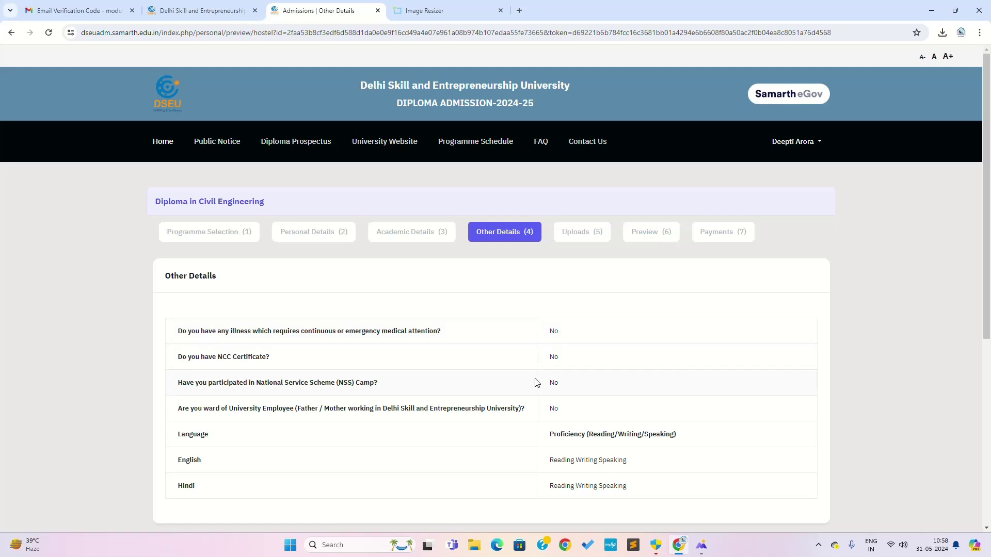
pyautogui.scroll(-2, 535, 382)
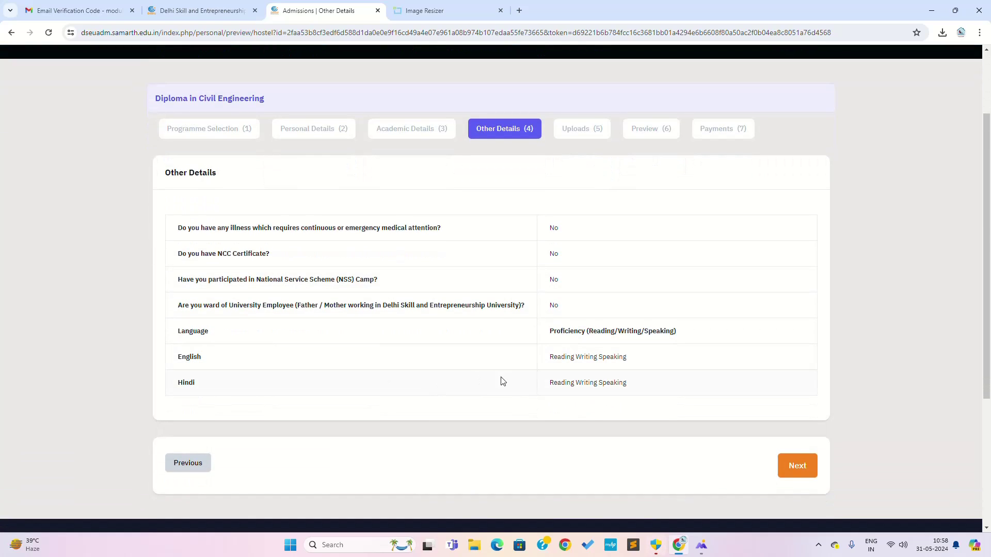
pyautogui.click(792, 468)
pyautogui.scroll(-12, 547, 397)
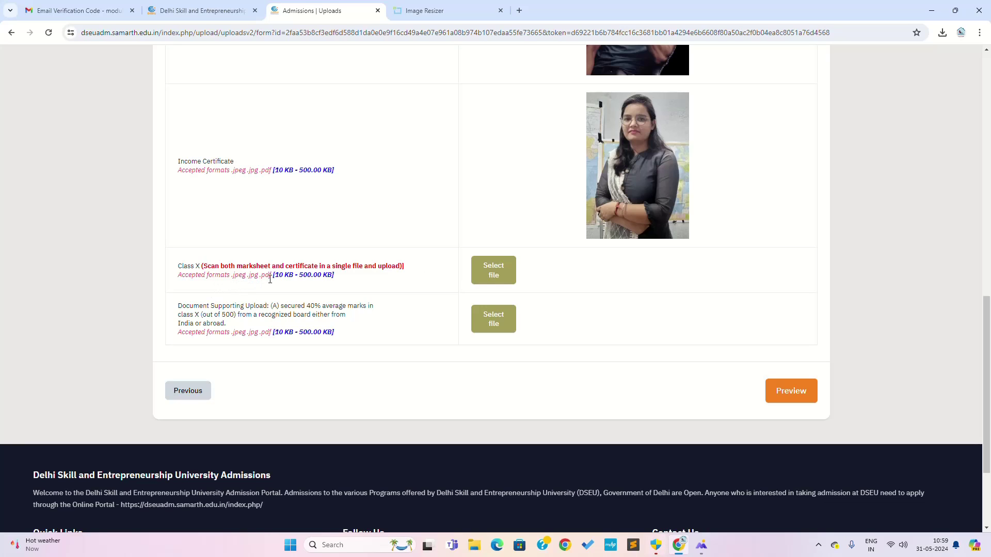
# Upload CH - 2 MATHS.pdf from Downloads into the Class X document slot.
pyautogui.click(486, 278)
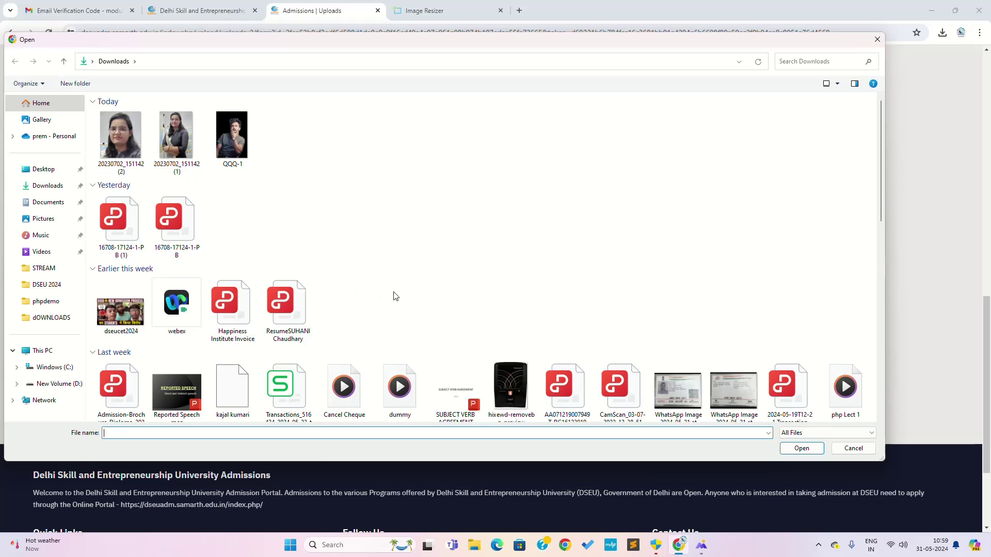
pyautogui.scroll(-6, 382, 289)
pyautogui.scroll(3, 395, 296)
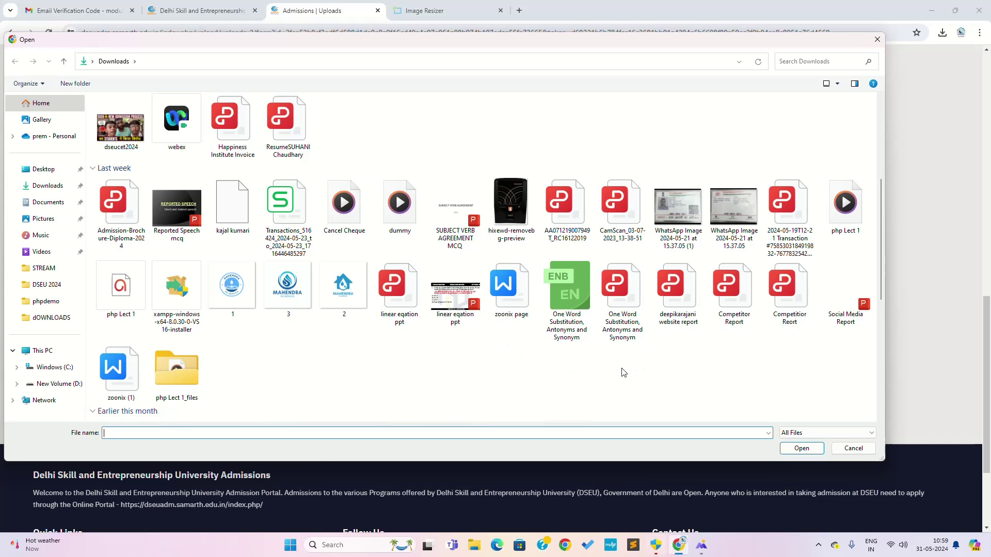
pyautogui.scroll(-4, 250, 360)
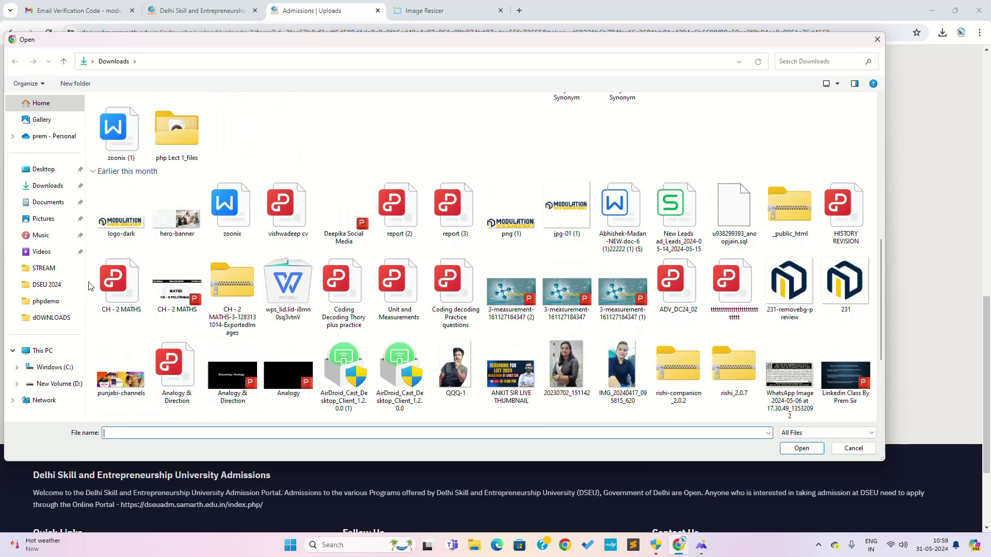
pyautogui.doubleClick(116, 290)
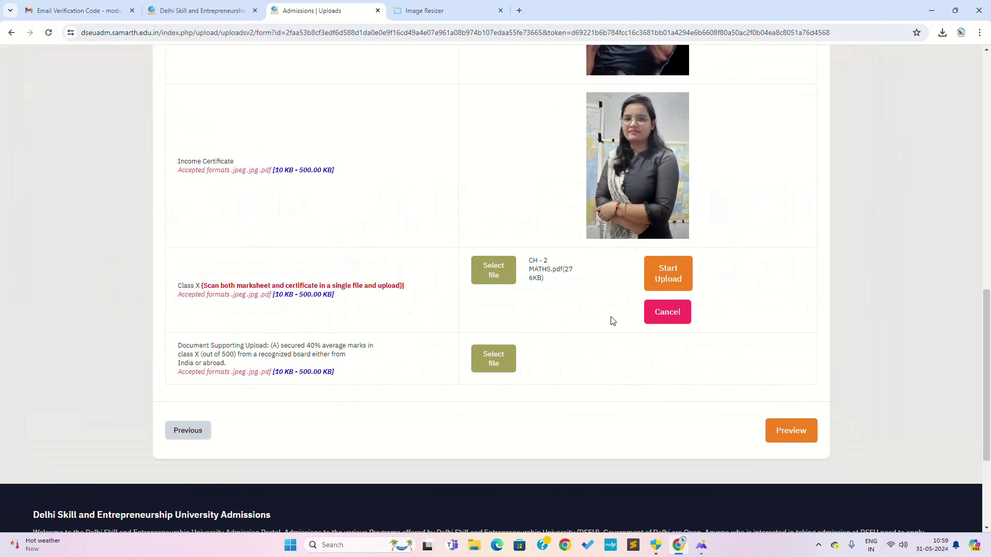
pyautogui.click(666, 276)
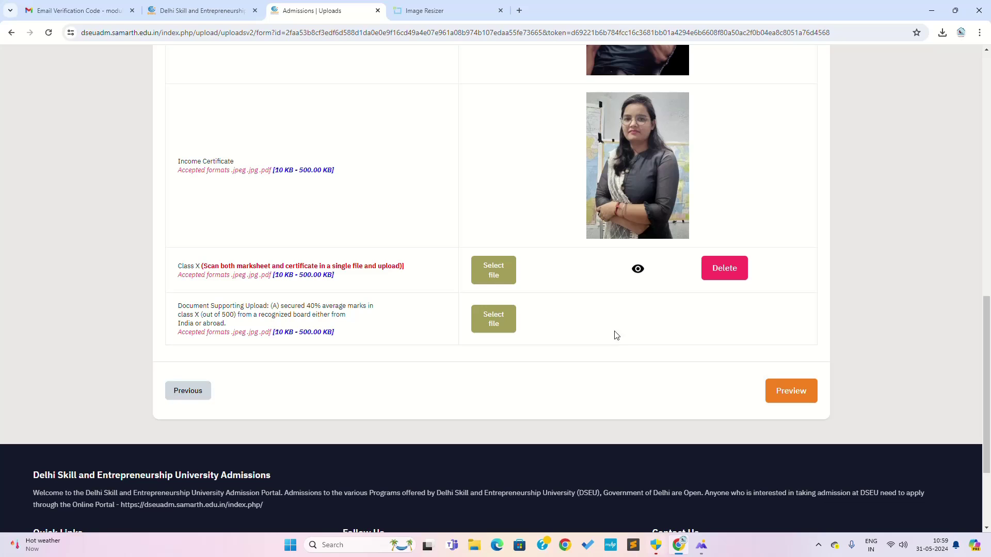
# Upload CH - 2 MATHS.pdf from Downloads into the Document Supporting Upload slot.
pyautogui.click(496, 324)
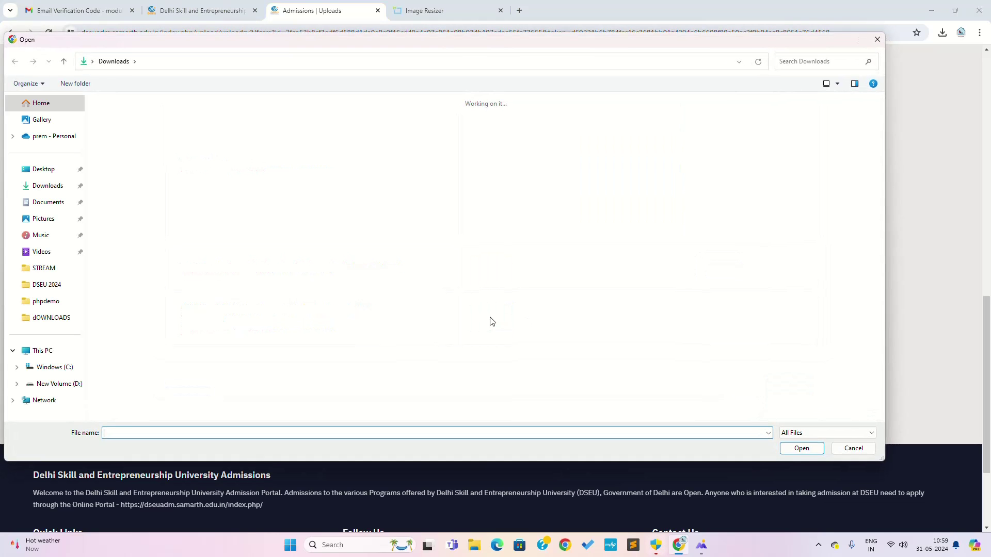
pyautogui.scroll(-3, 299, 282)
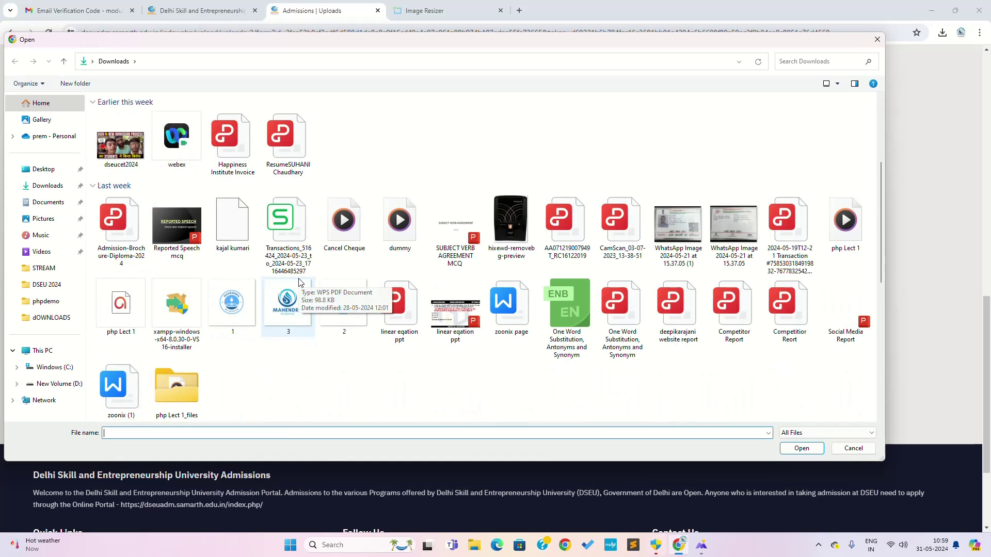
pyautogui.scroll(-4, 300, 282)
pyautogui.scroll(-4, 299, 282)
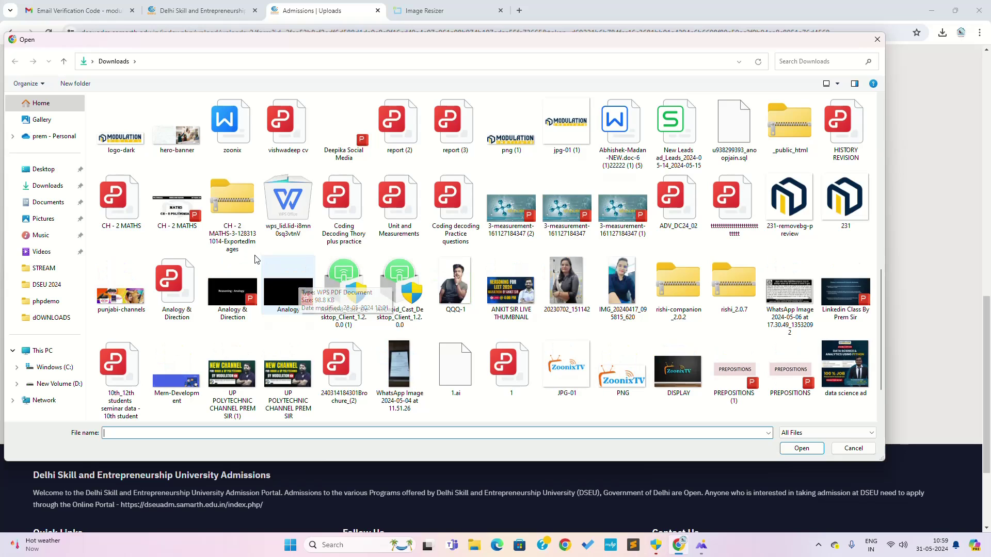
pyautogui.doubleClick(145, 209)
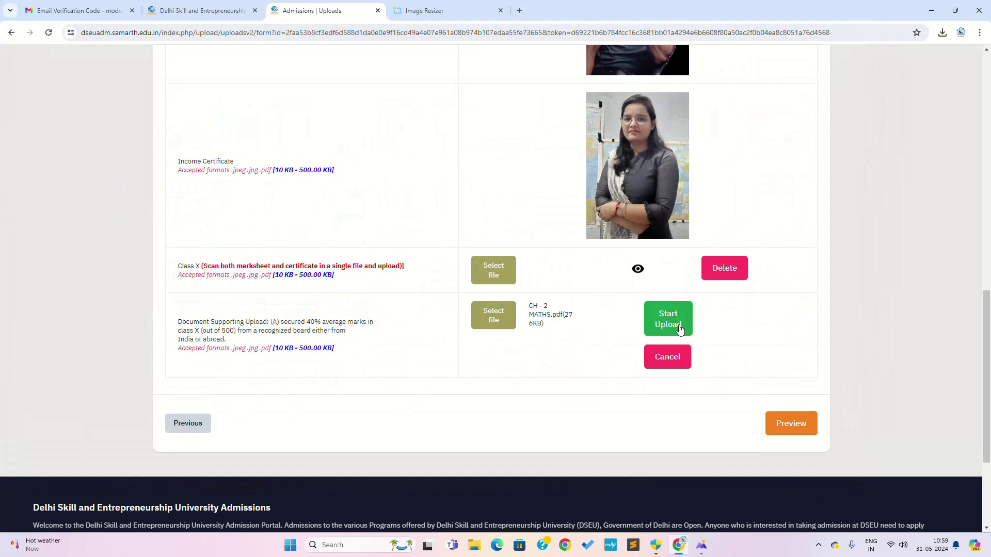
pyautogui.click(670, 328)
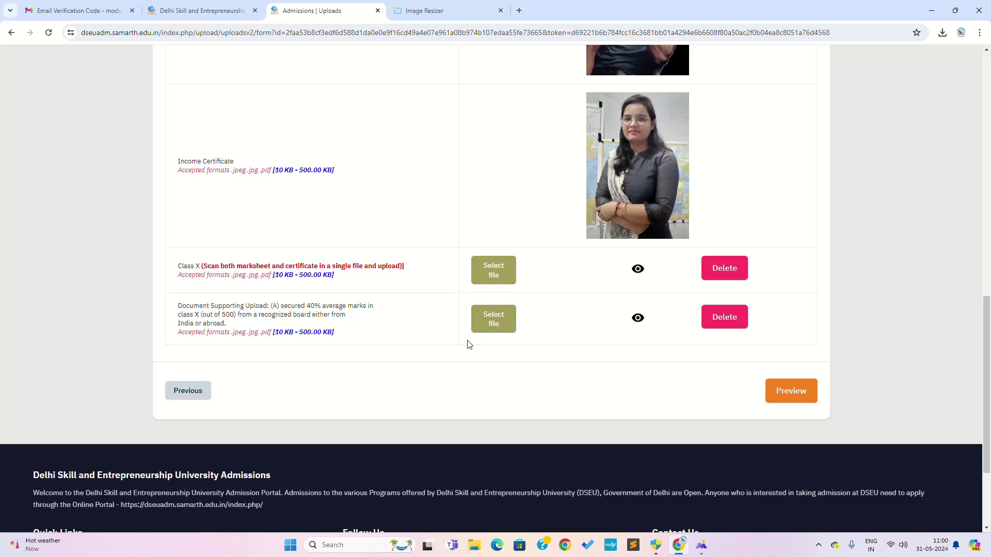
# Preview the application and review it down to the Uploads table and Form Declaration.
pyautogui.click(787, 400)
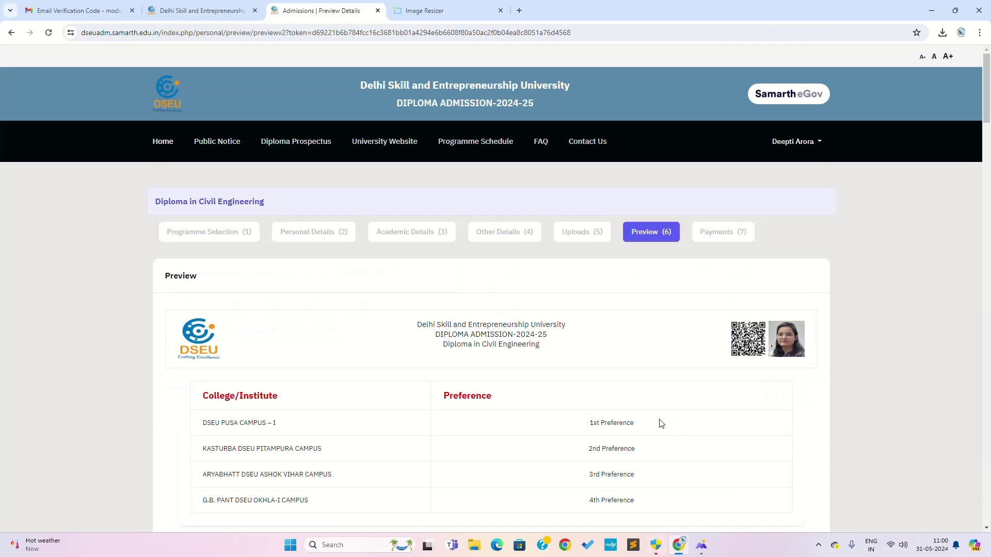
pyautogui.scroll(-2, 528, 419)
pyautogui.scroll(-9, 527, 419)
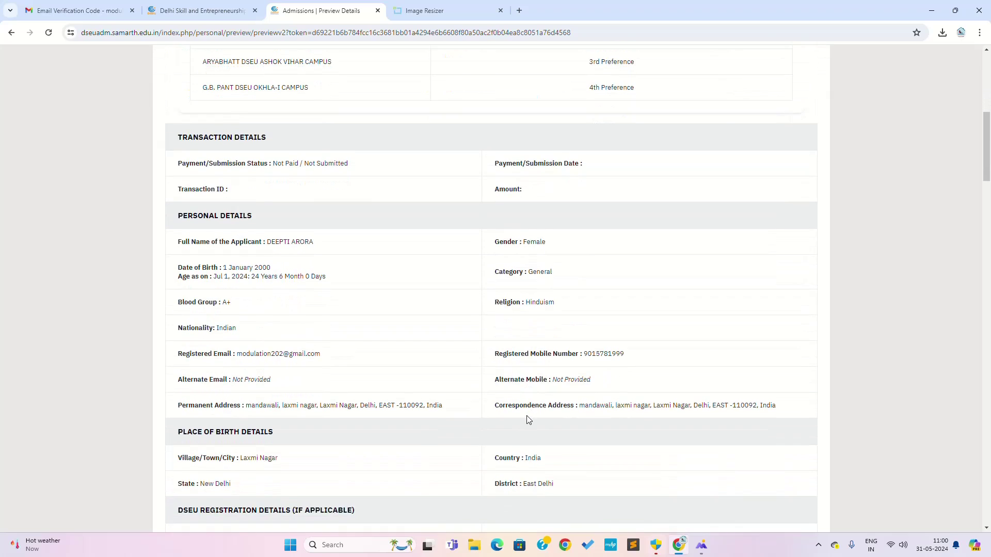
pyautogui.scroll(-10, 527, 419)
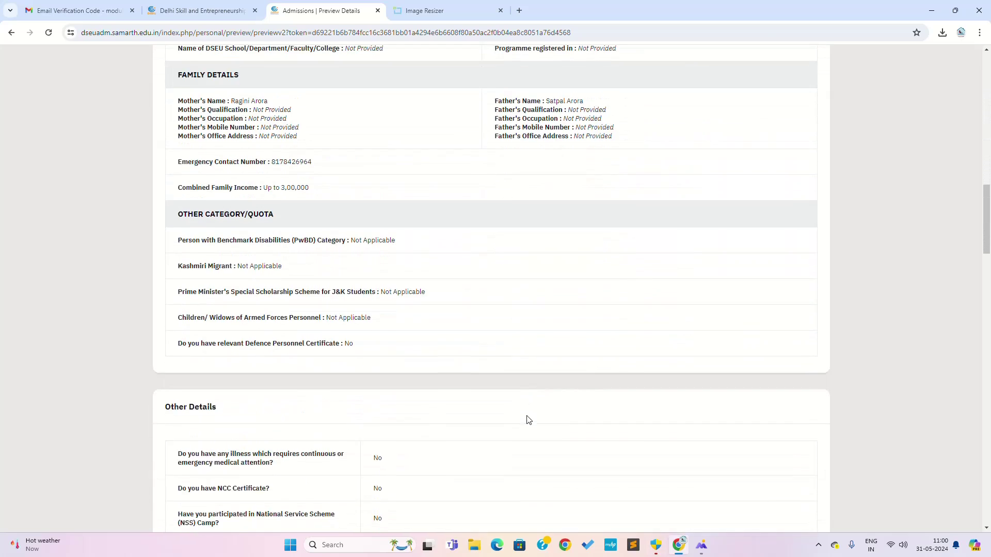
pyautogui.scroll(-18, 527, 419)
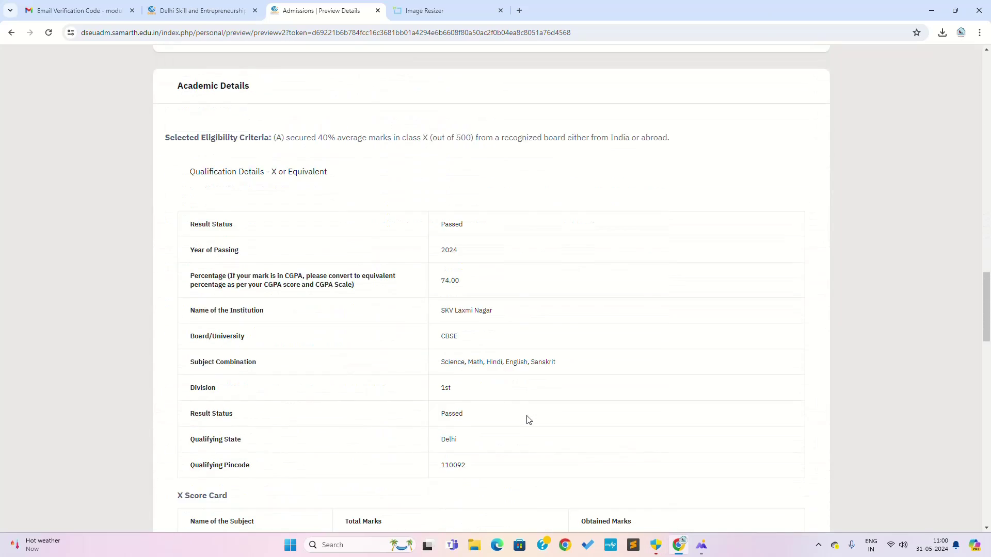
pyautogui.scroll(-10, 527, 419)
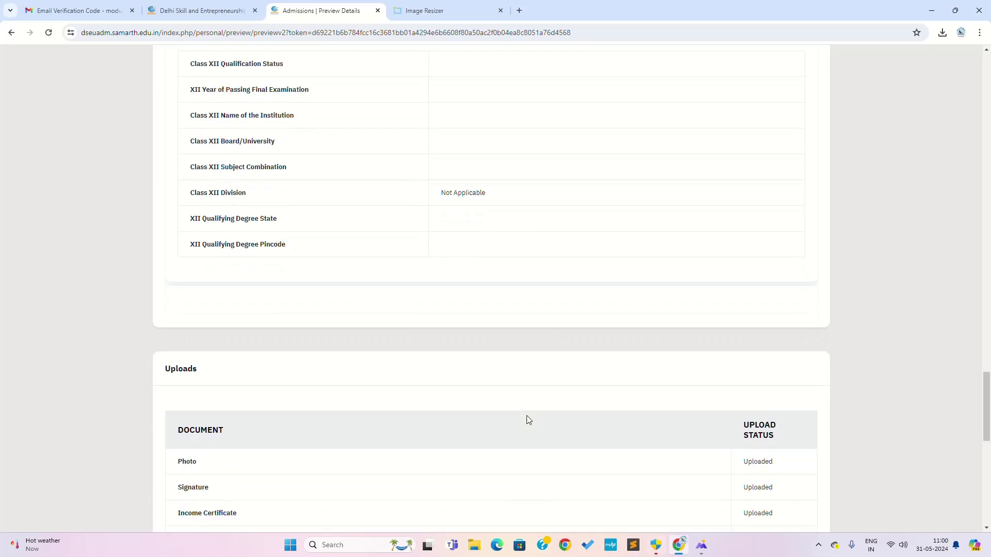
pyautogui.scroll(-4, 527, 419)
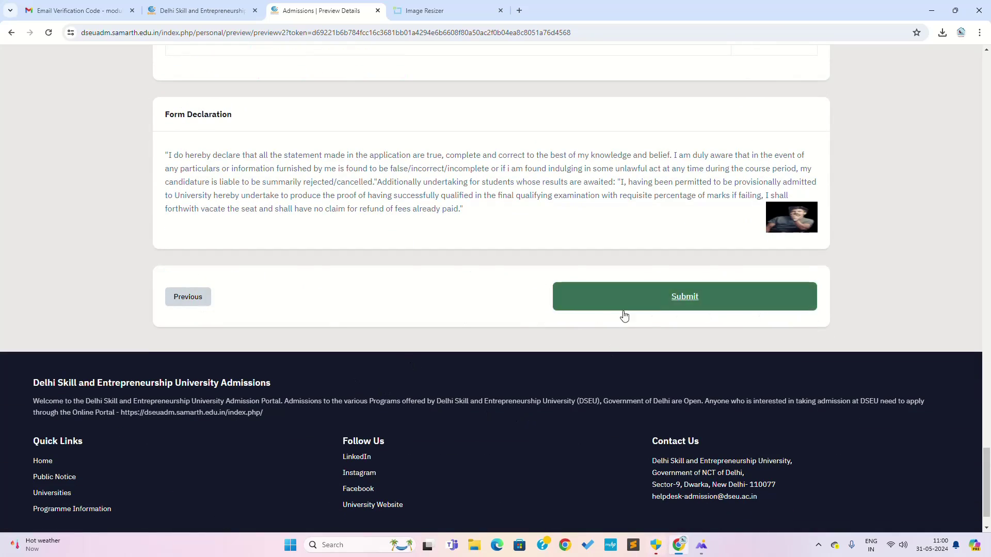
pyautogui.scroll(3, 534, 343)
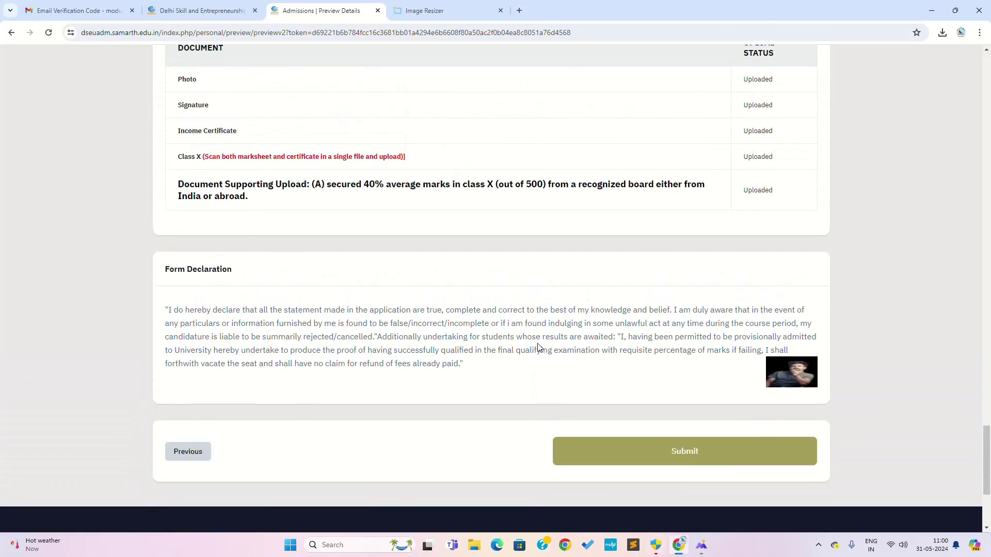
# Submit the preview, then verify name, date of birth, category General and gender Female.
pyautogui.click(692, 455)
pyautogui.scroll(-9, 668, 425)
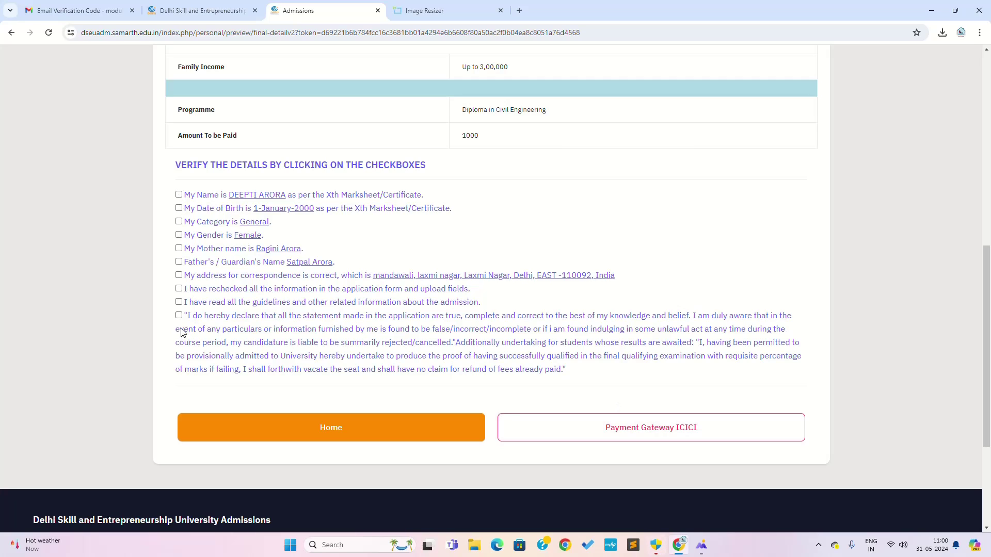
pyautogui.click(179, 195)
pyautogui.click(178, 208)
pyautogui.click(178, 221)
pyautogui.click(178, 235)
# Verify parents' names, address, rechecked details and guidelines read, and accept the declaration.
pyautogui.click(178, 248)
pyautogui.click(178, 261)
pyautogui.click(178, 275)
pyautogui.click(179, 288)
pyautogui.click(178, 302)
pyautogui.click(178, 315)
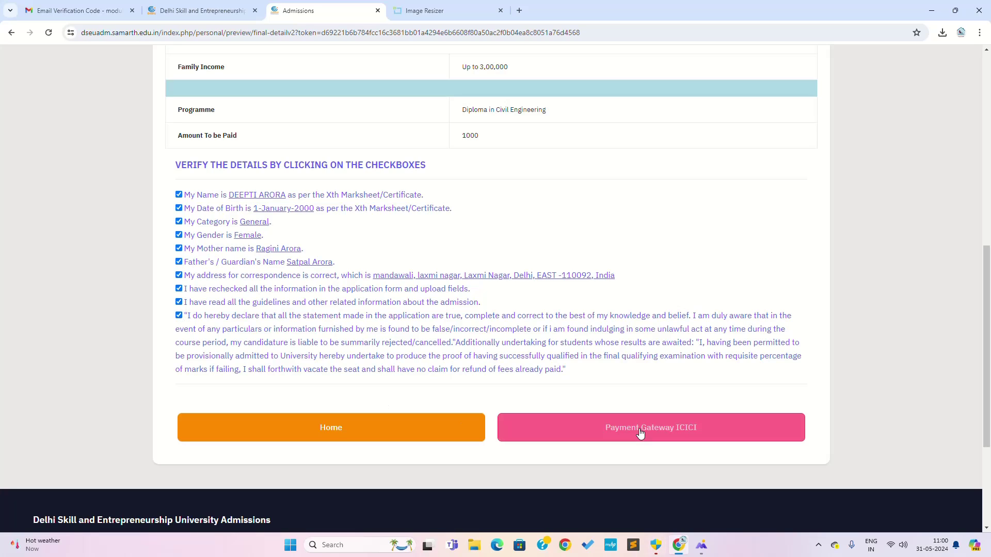
# Go to the ICICI gateway for the Rs. 1000 fee, then cancel payment and return.
pyautogui.click(713, 436)
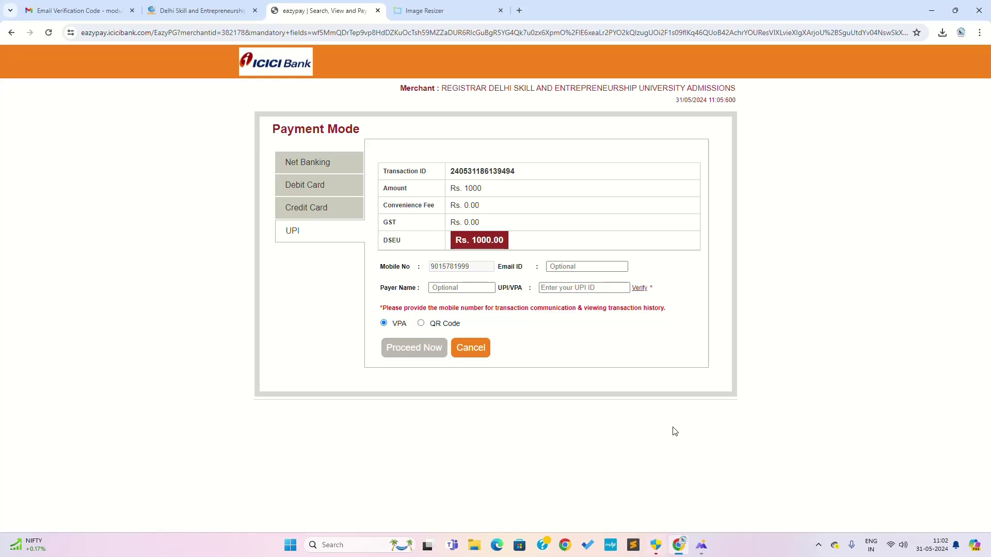
pyautogui.click(473, 352)
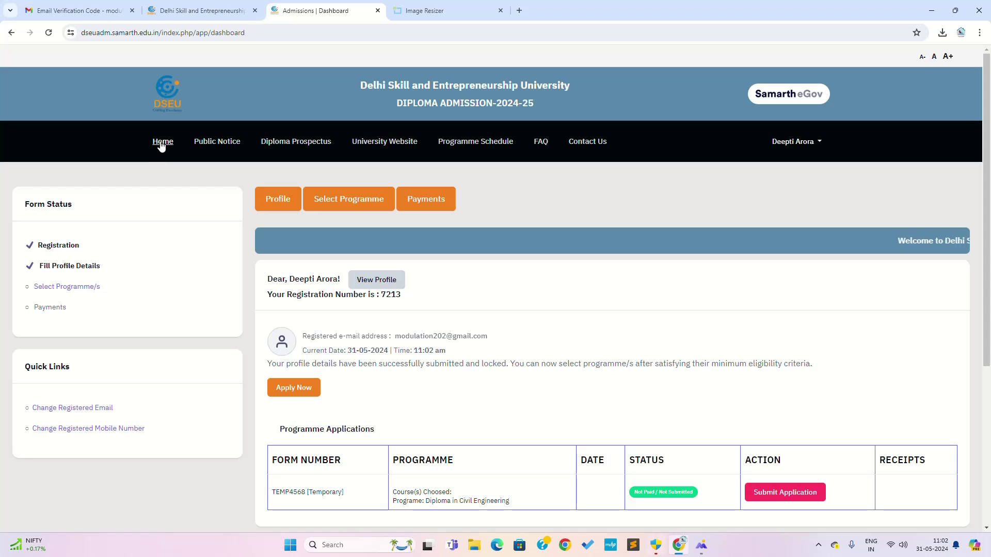
pyautogui.click(818, 545)
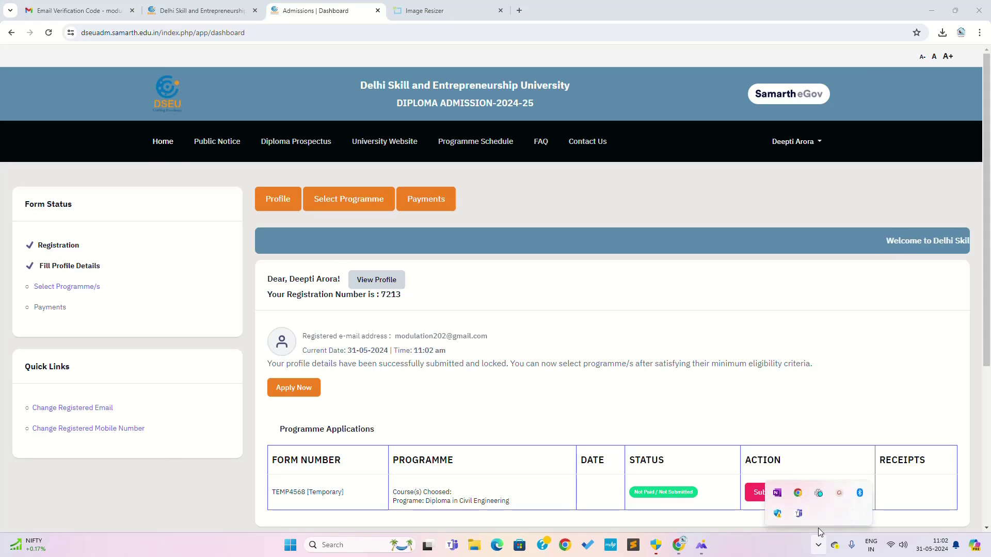
pyautogui.click(840, 494)
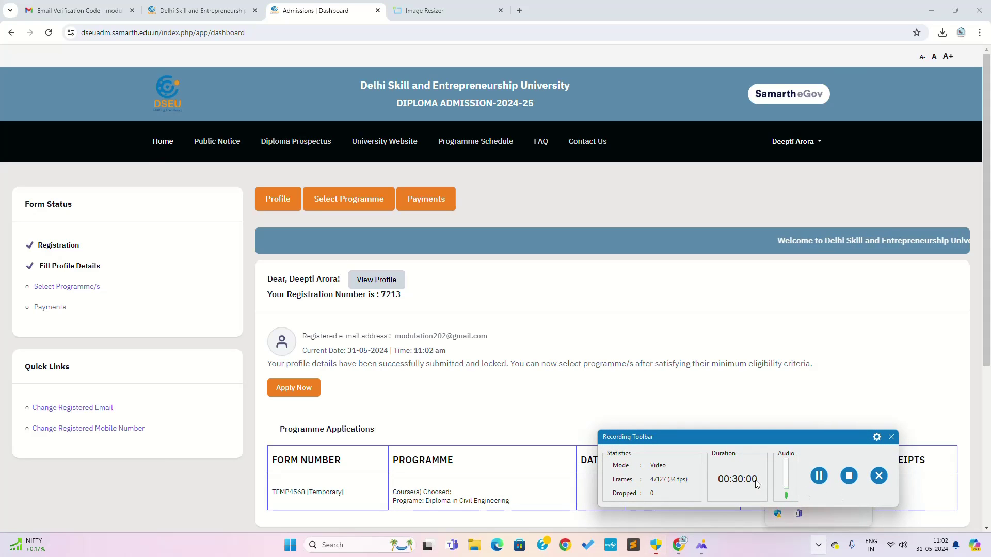